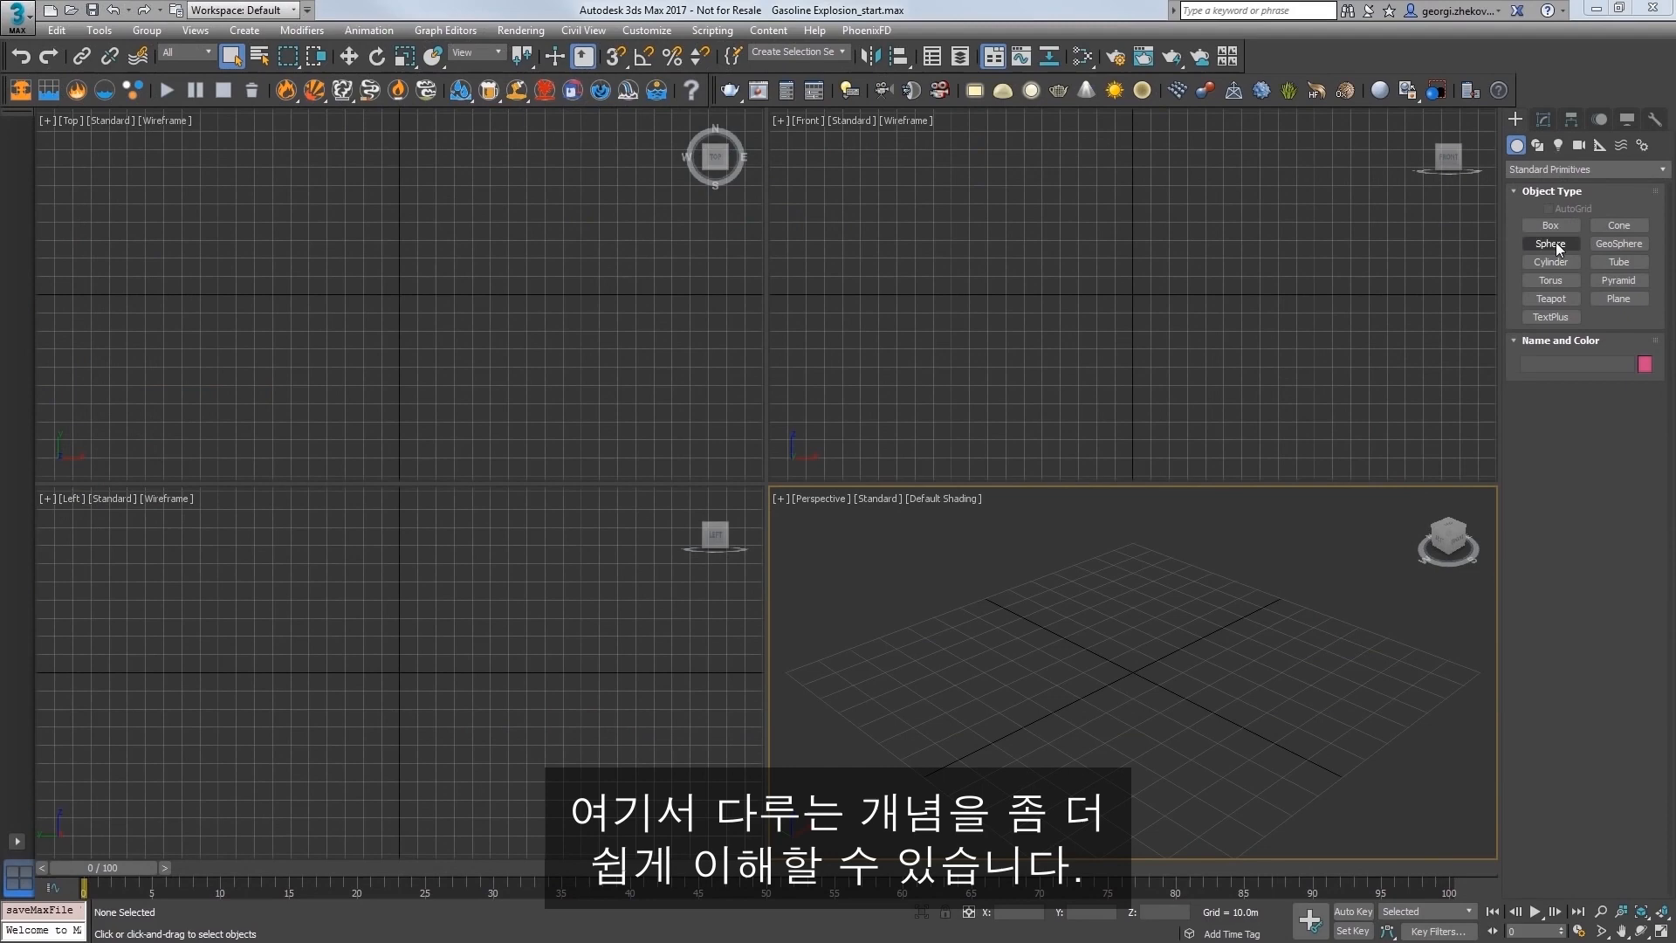
# Step: Create a sphere at the centre of the perspective grid and set its radius to 24 m
pyautogui.click(1551, 243)
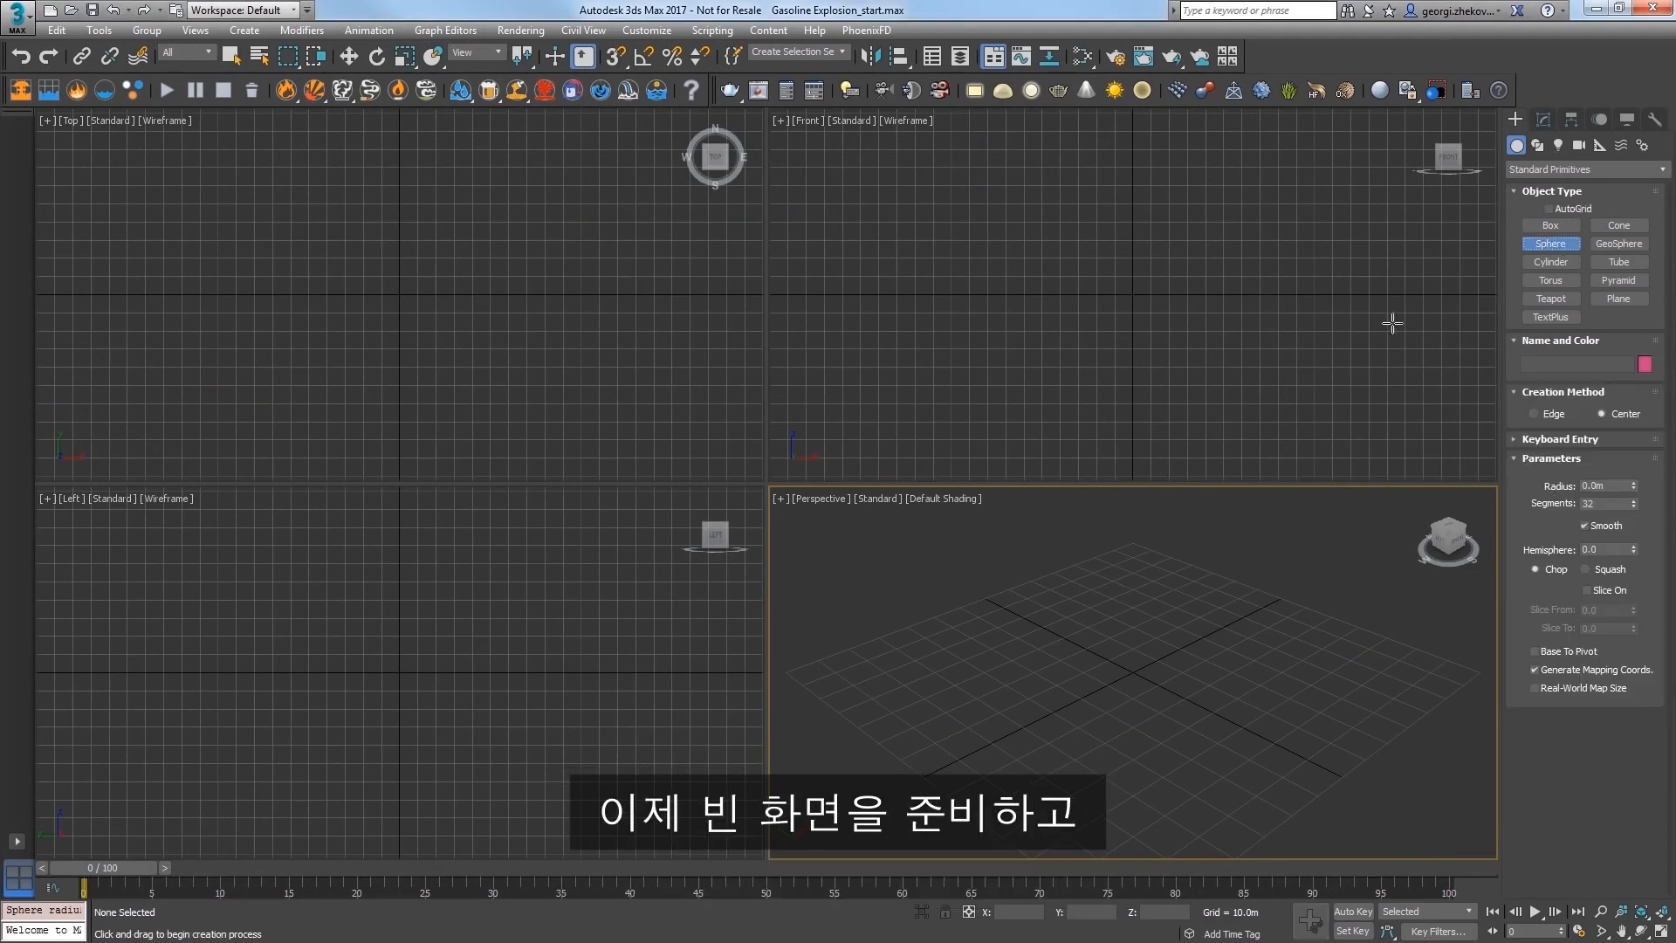
pyautogui.moveTo(1124, 666); pyautogui.dragTo(1196, 681)
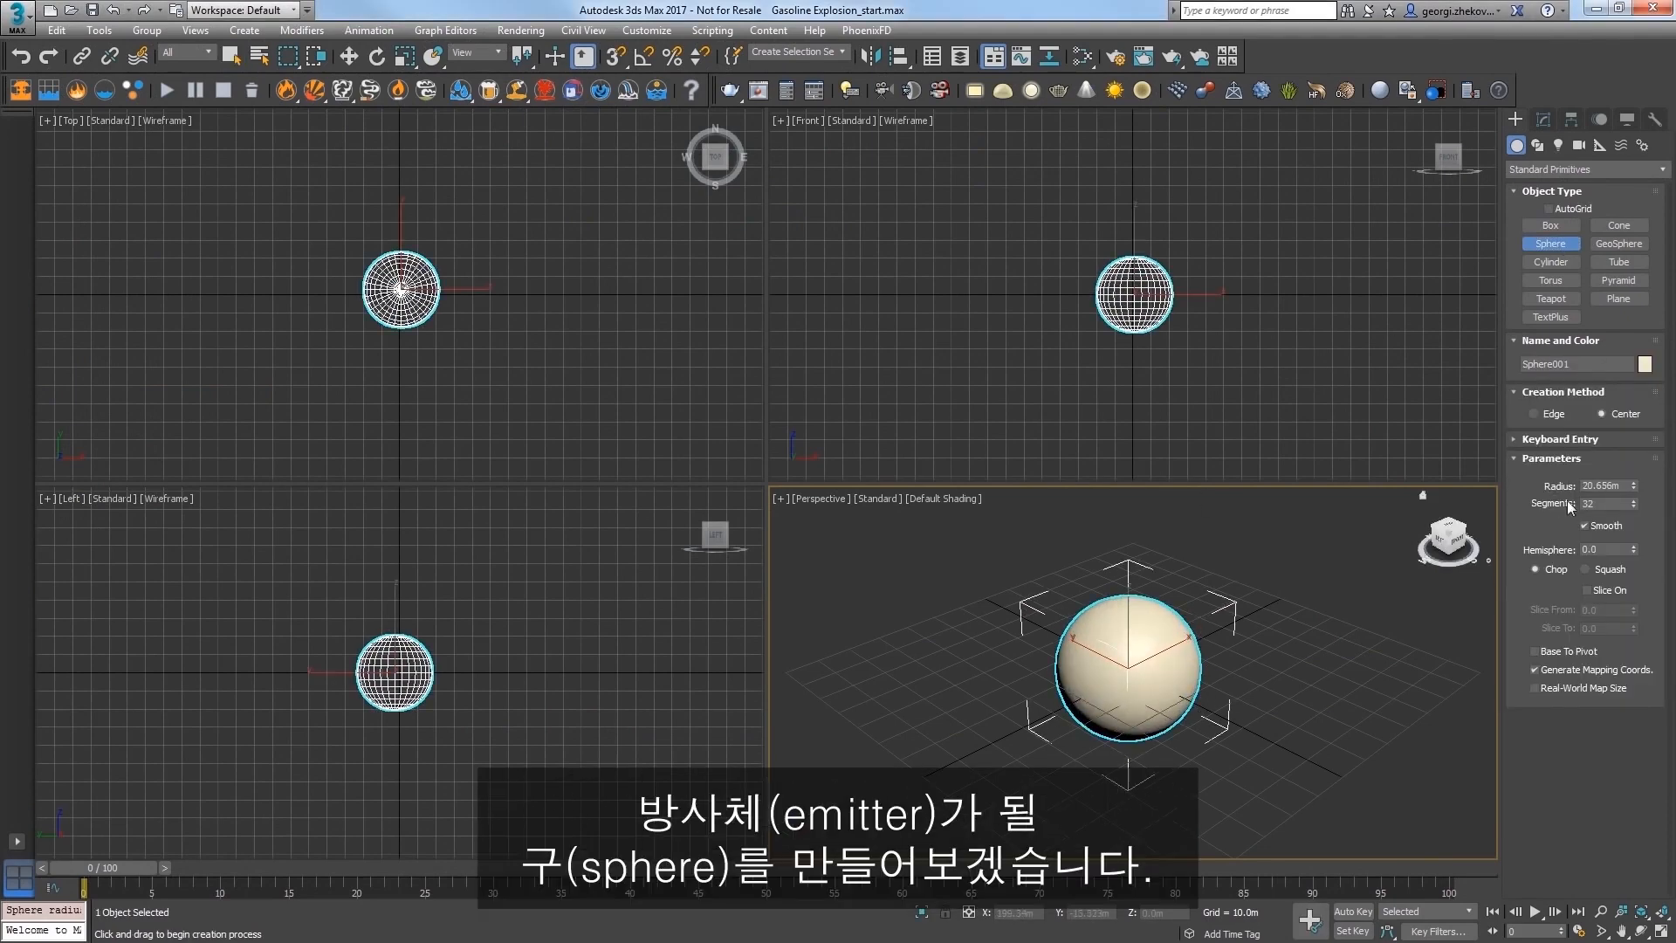
pyautogui.moveTo(1620, 484); pyautogui.dragTo(1474, 485)
pyautogui.write('24')
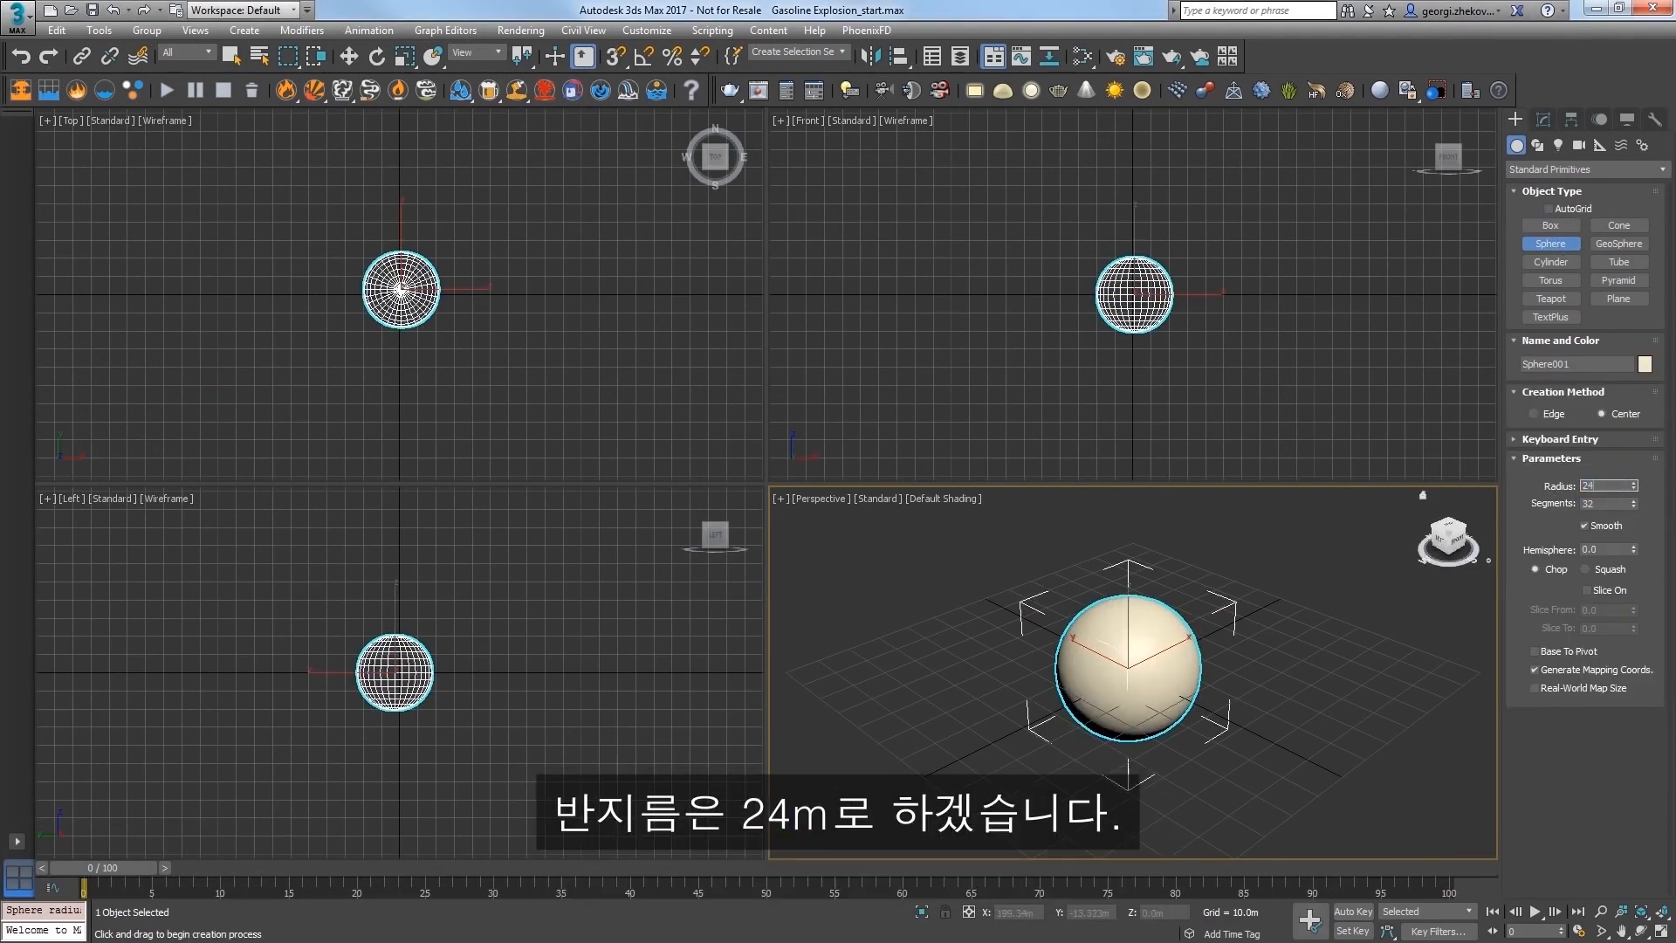
pyautogui.press('Return')
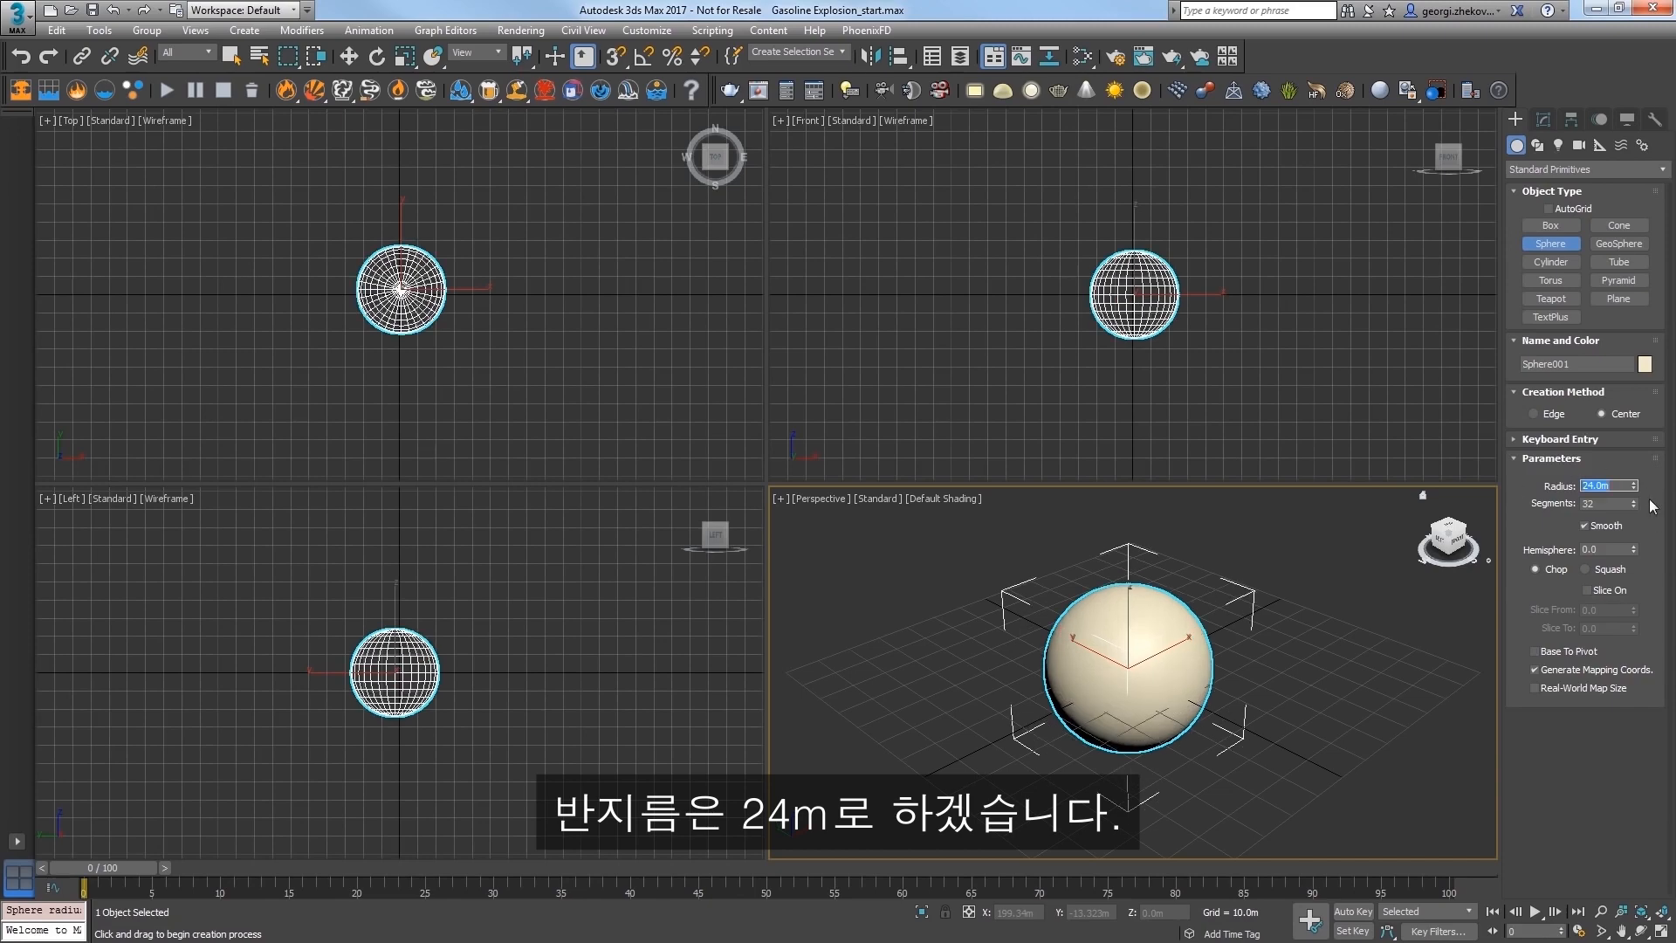
# Step: Check the display unit scale and the system unit scale in the Units Setup
pyautogui.click(647, 30)
pyautogui.click(692, 259)
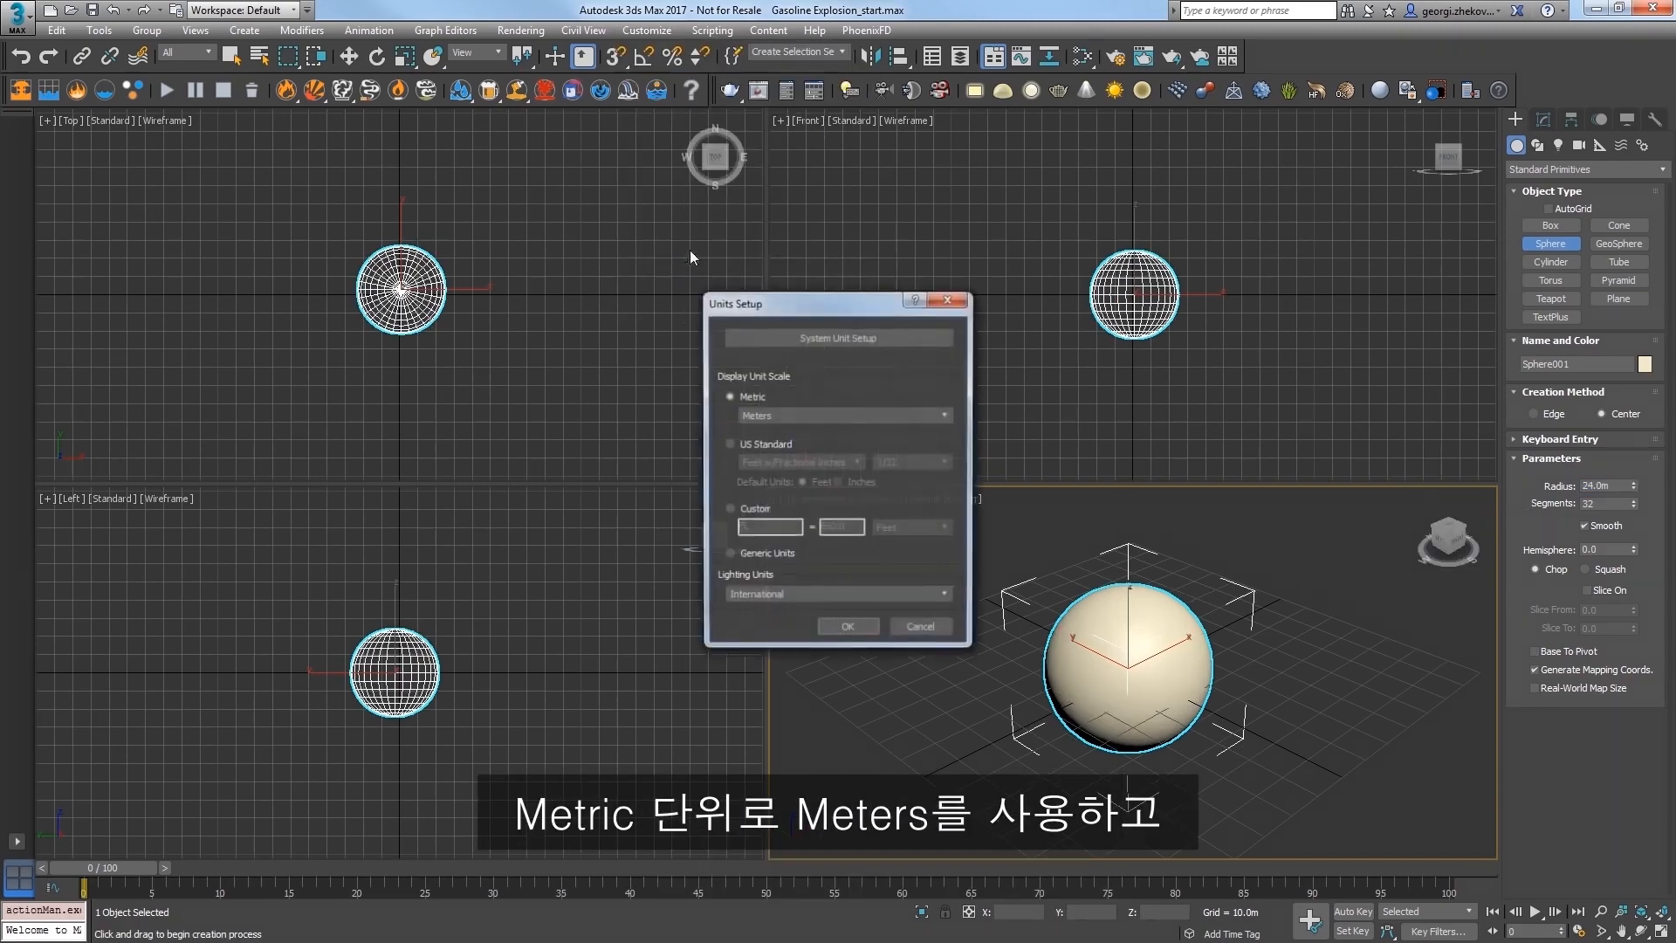
pyautogui.moveTo(796, 301); pyautogui.dragTo(824, 302)
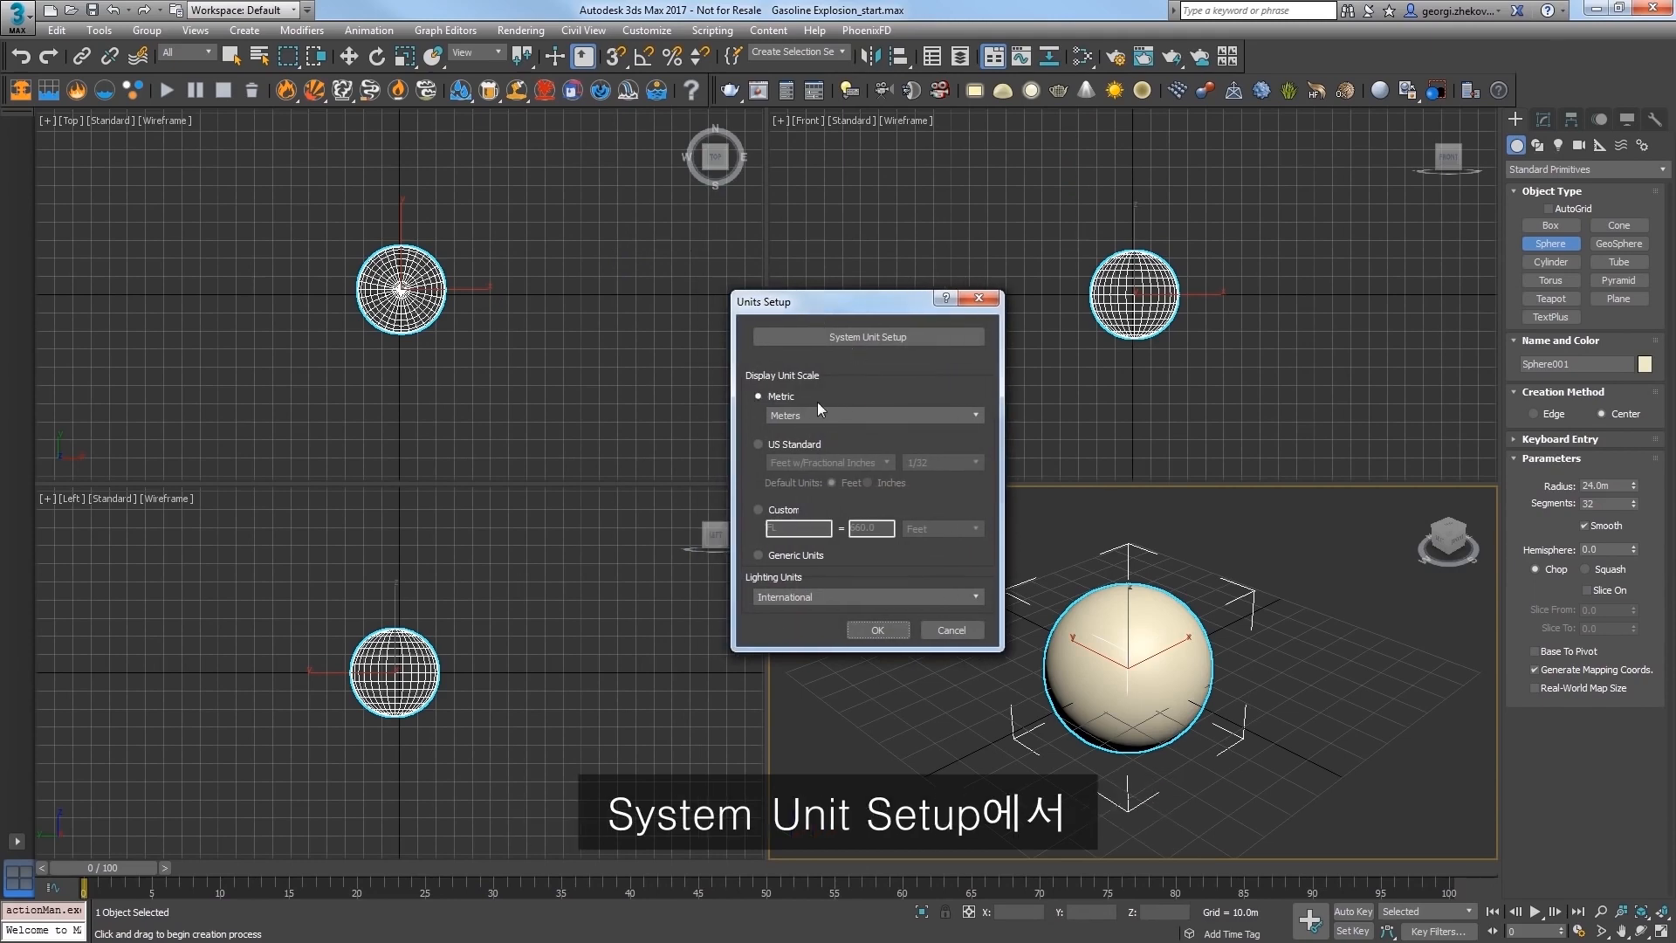
pyautogui.click(842, 341)
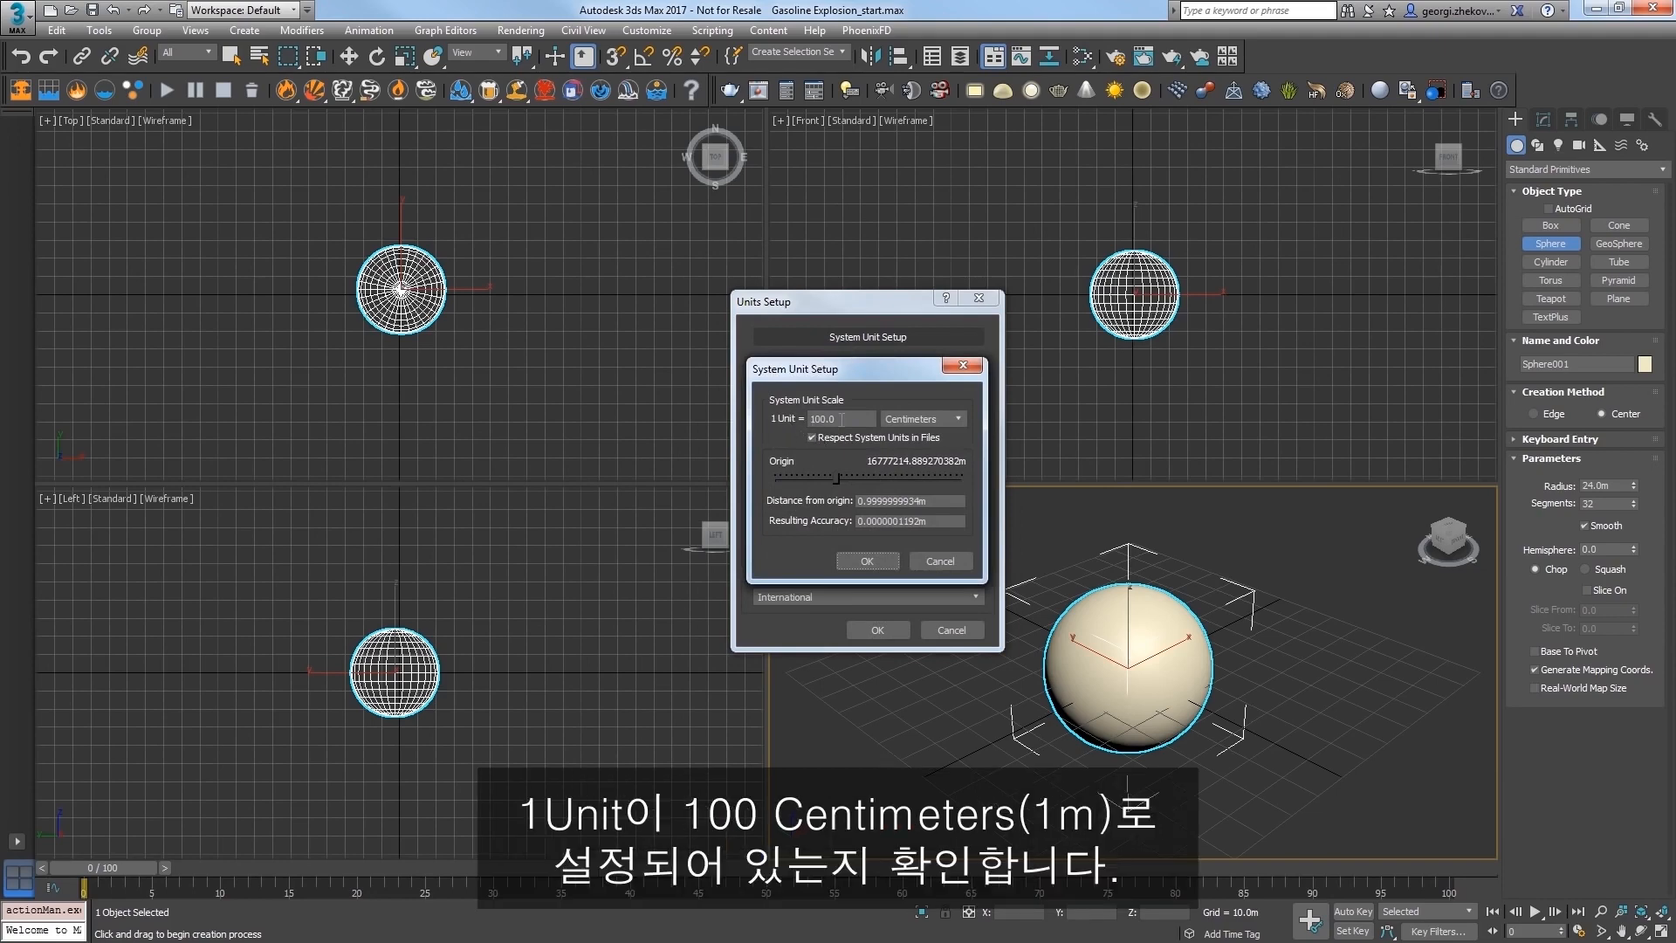
pyautogui.click(840, 564)
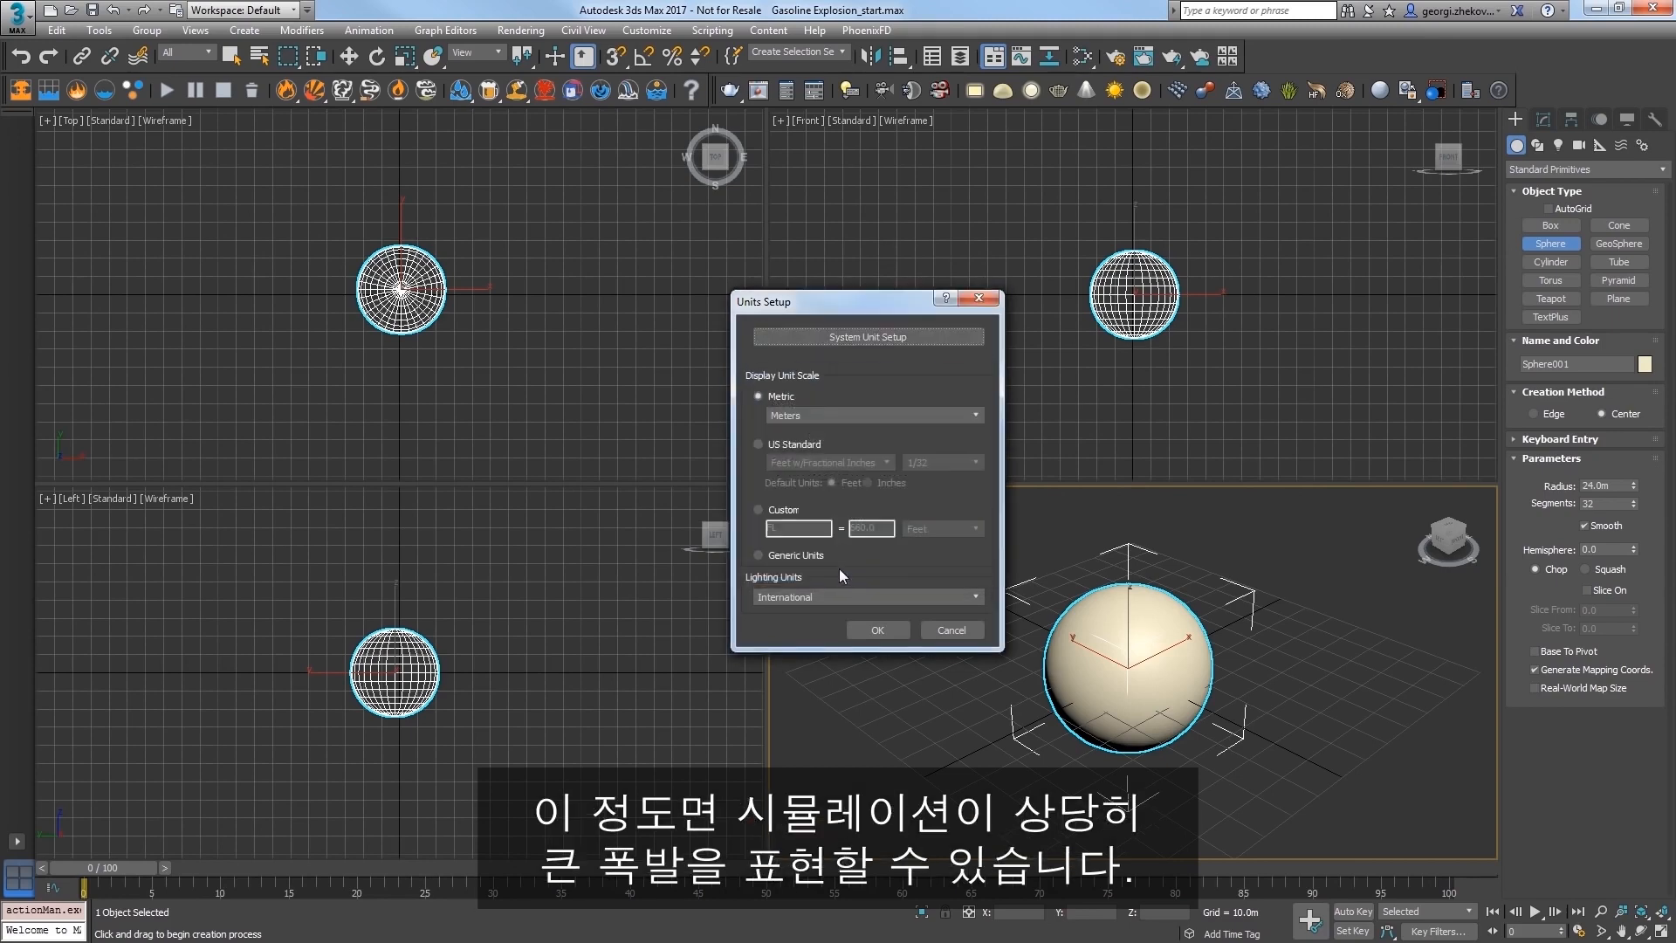
pyautogui.click(855, 621)
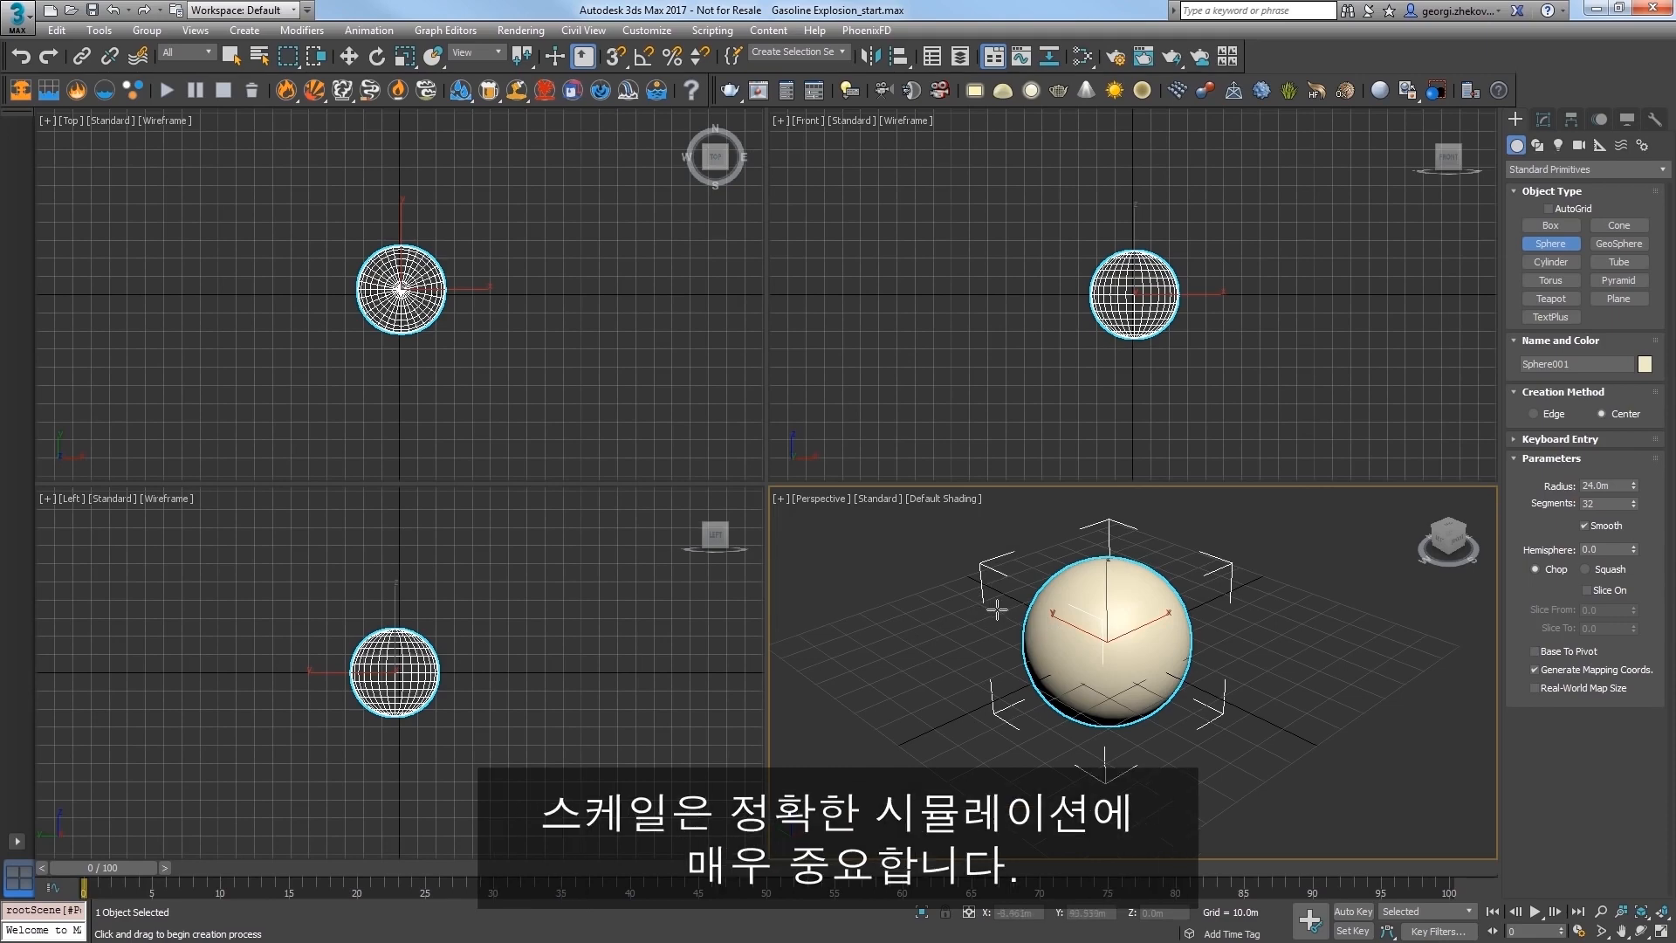
# Step: Set up the gasoline explosion preset of Phoenix FD on the selected sphere
pyautogui.keyDown('alt'); pyautogui.moveTo(995, 676); pyautogui.dragTo(988, 672, button='middle'); pyautogui.keyUp('alt')
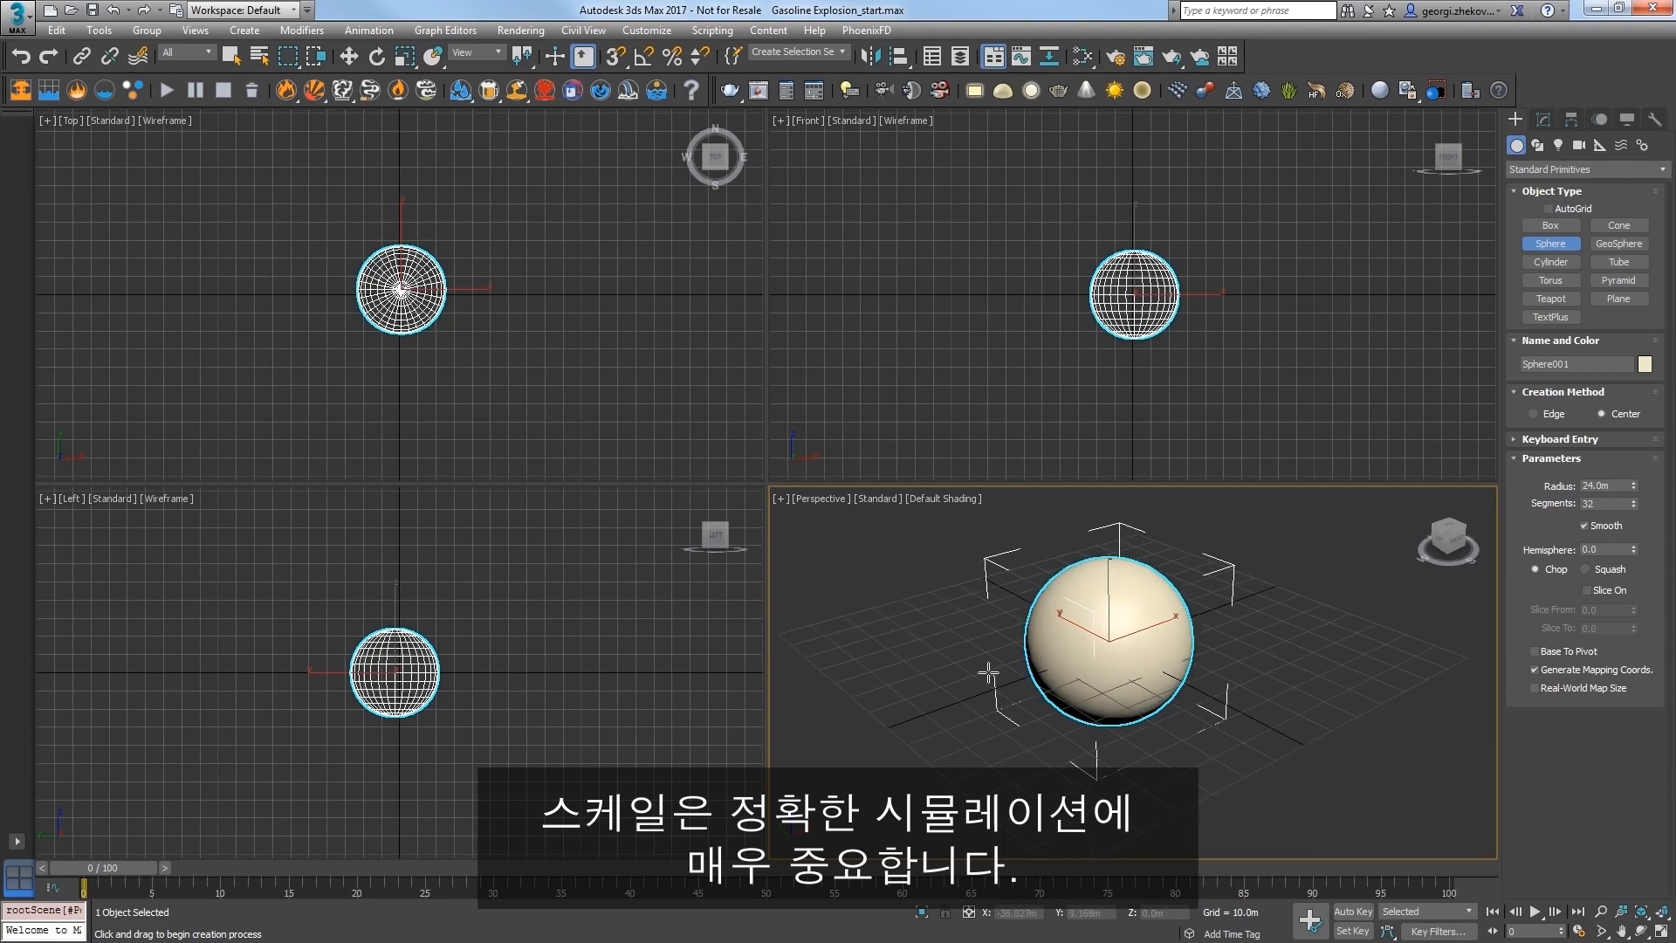
pyautogui.click(1543, 119)
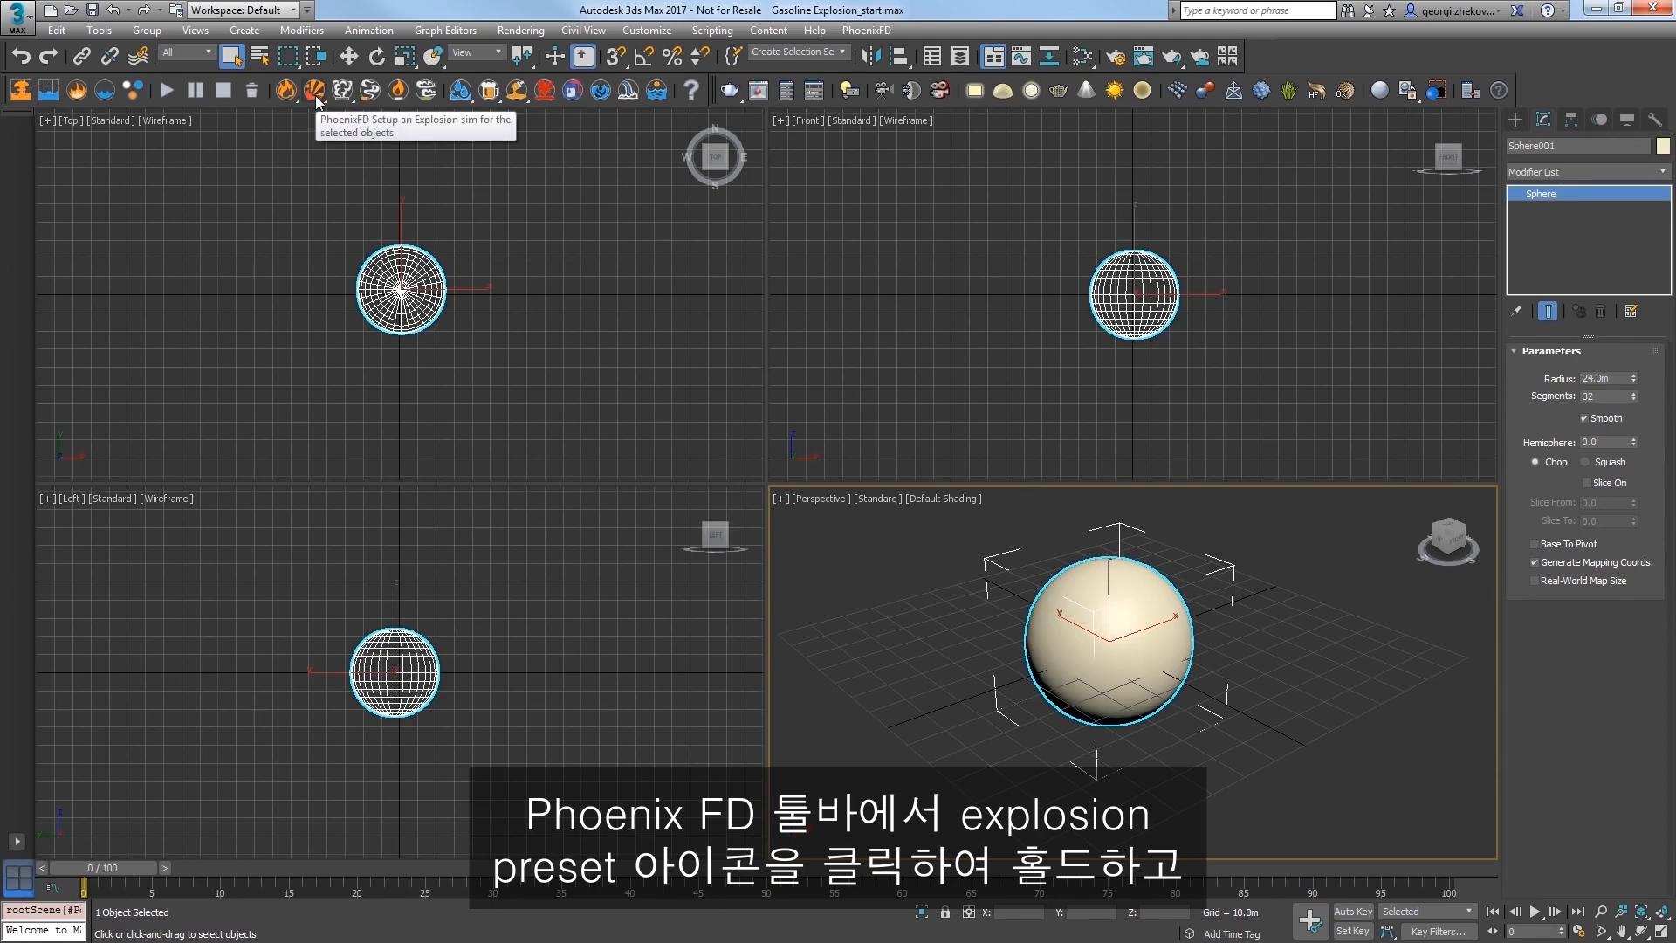
pyautogui.moveTo(316, 100); pyautogui.dragTo(321, 152)
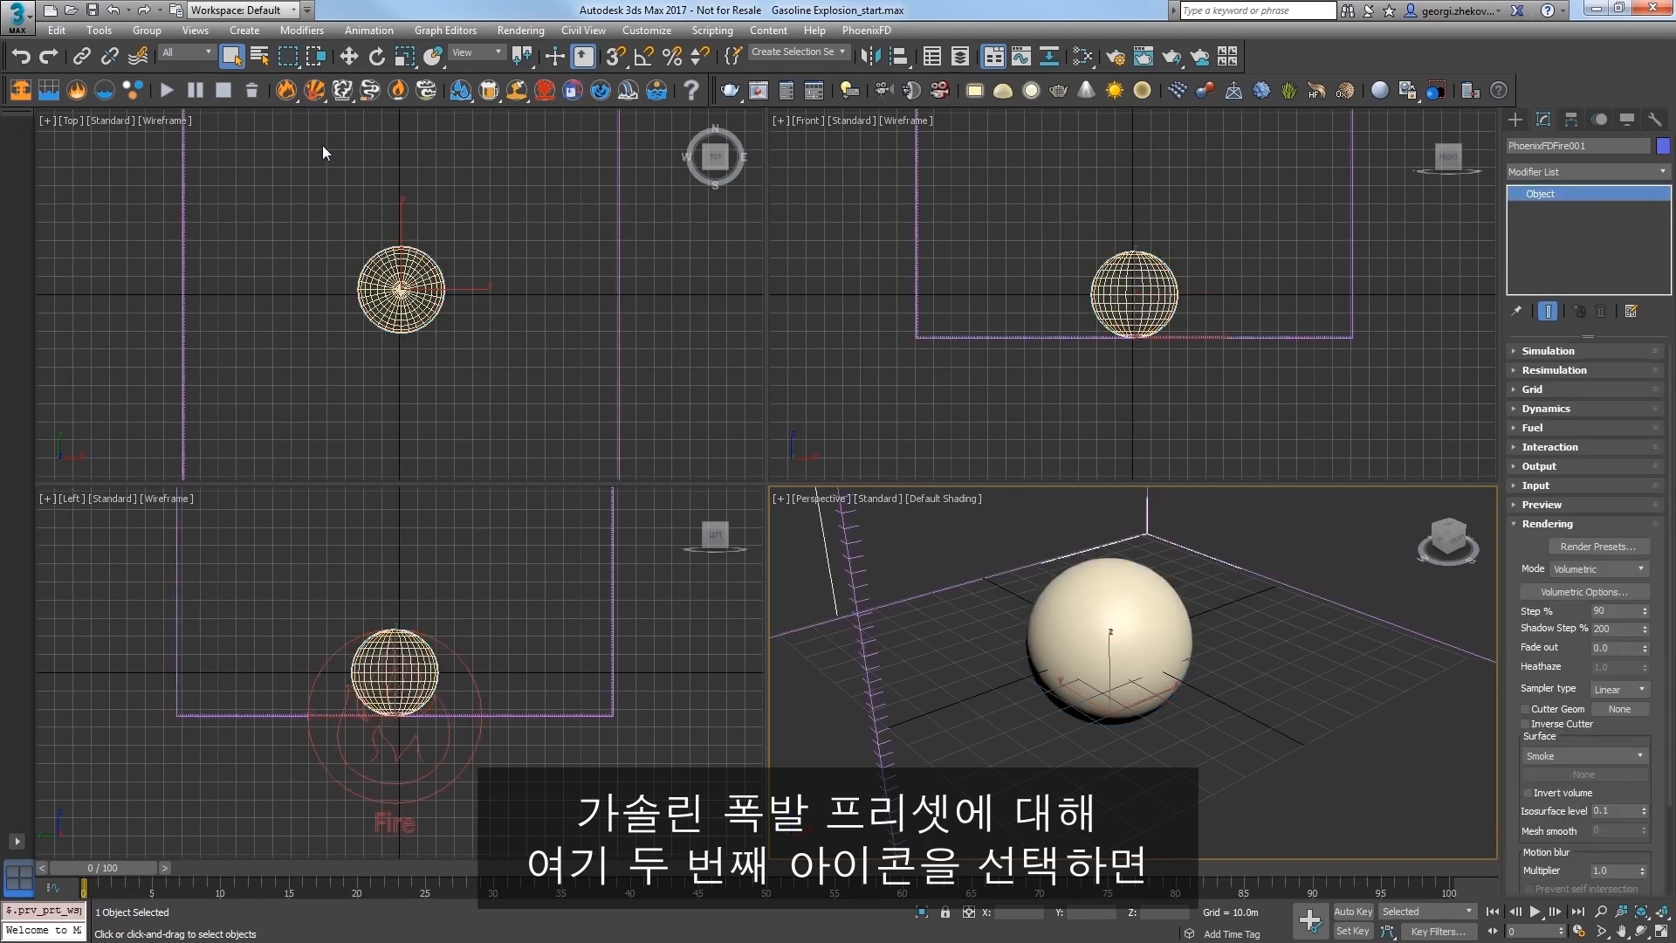
# Step: Run the preset's explosion simulation, stop it at frame 43 and inspect the explosion in the enlarged perspective view
pyautogui.scroll(-6, 976, 599)
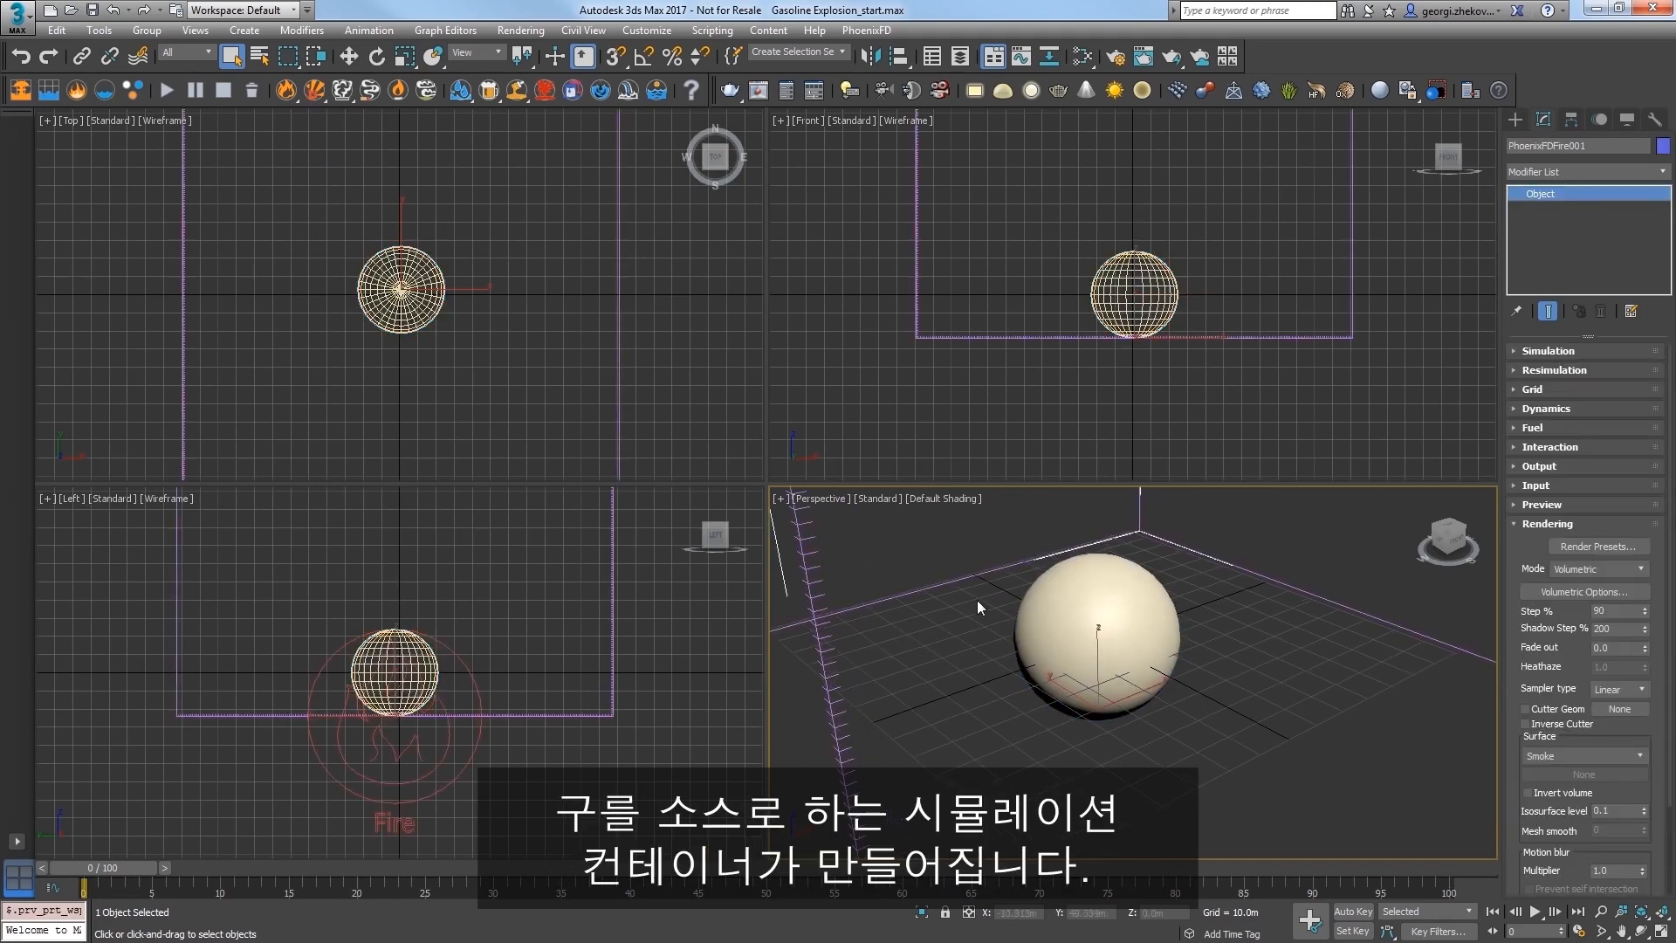
pyautogui.keyDown('alt'); pyautogui.moveTo(977, 600); pyautogui.dragTo(1042, 714, button='middle'); pyautogui.keyUp('alt')
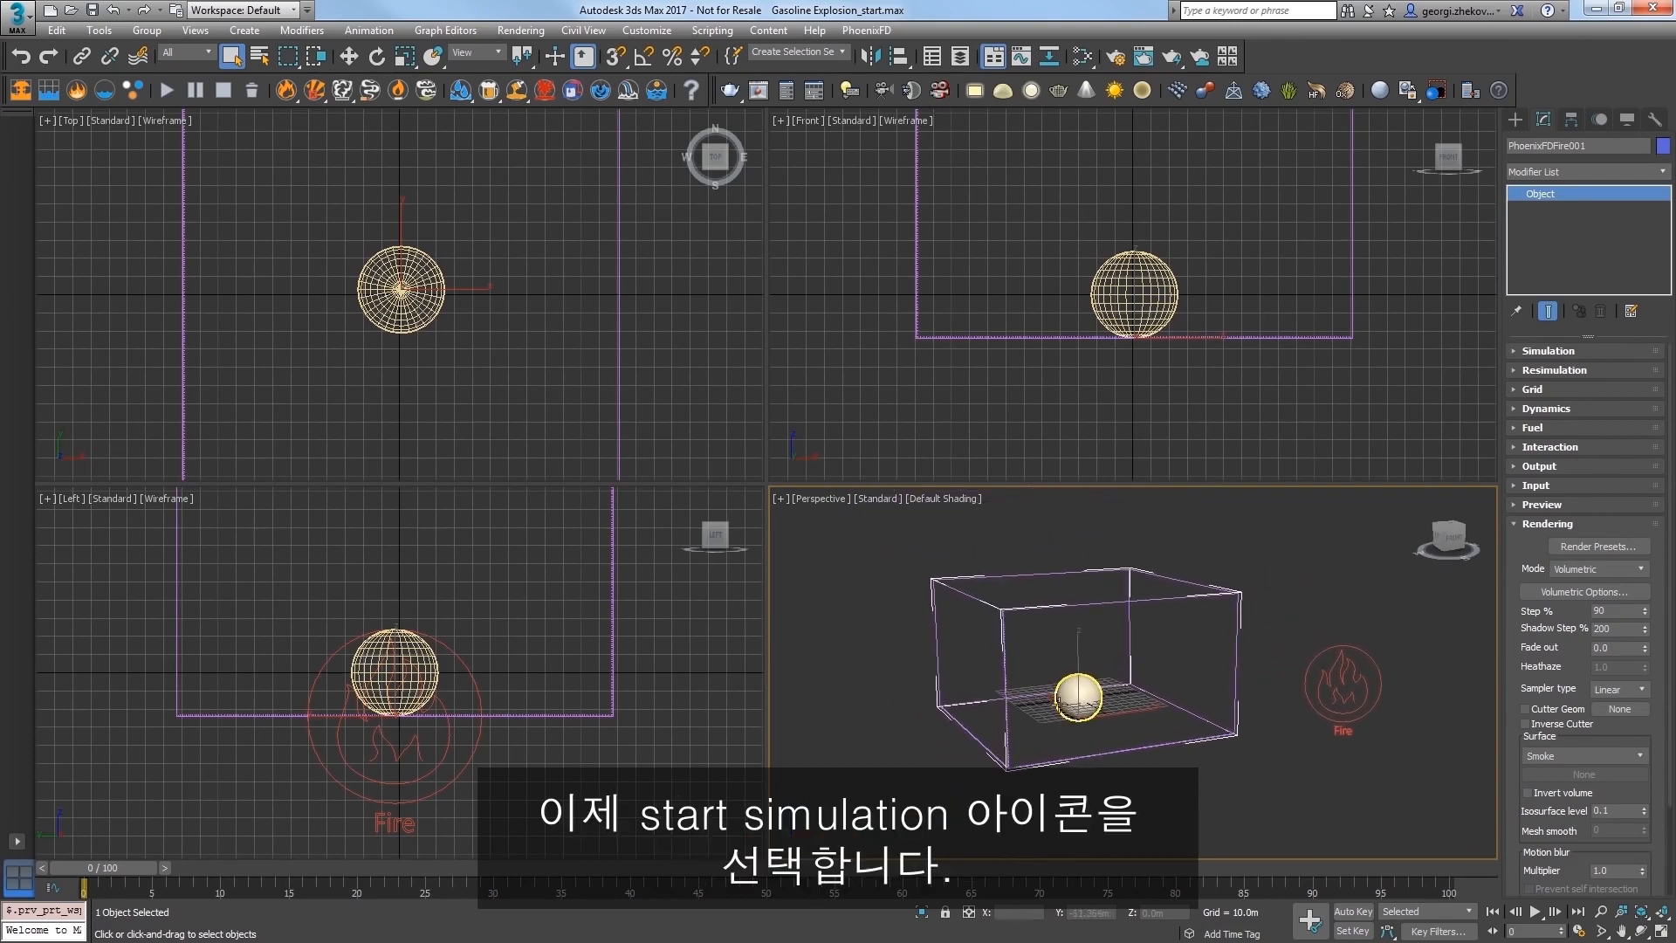
pyautogui.click(174, 92)
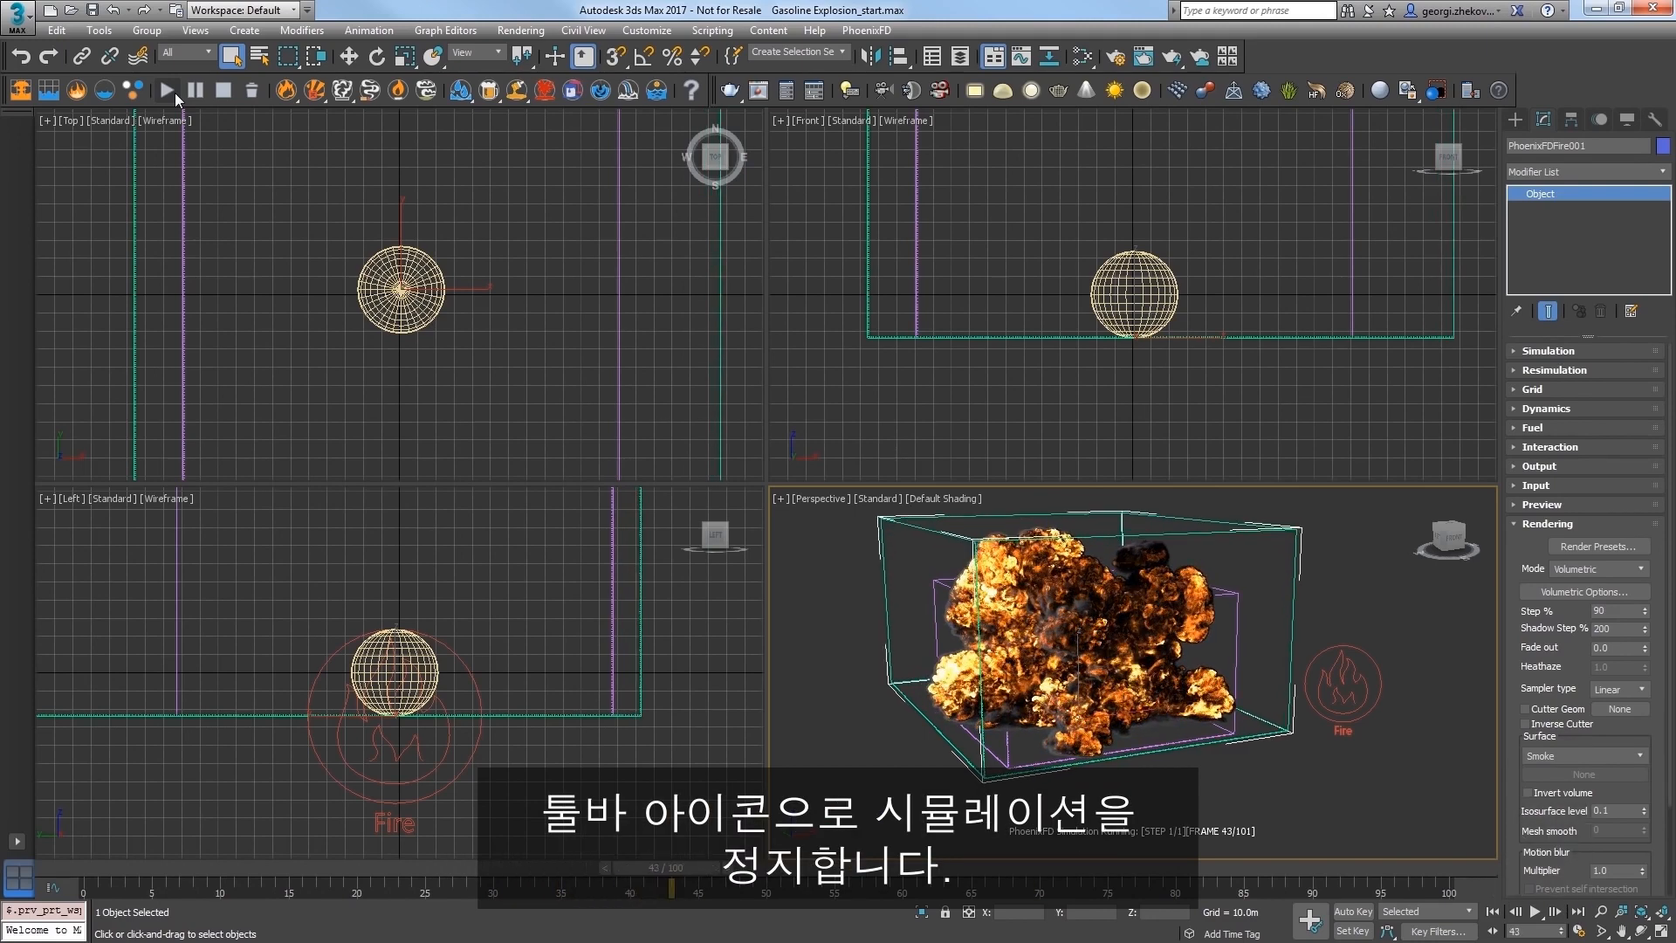
pyautogui.click(218, 88)
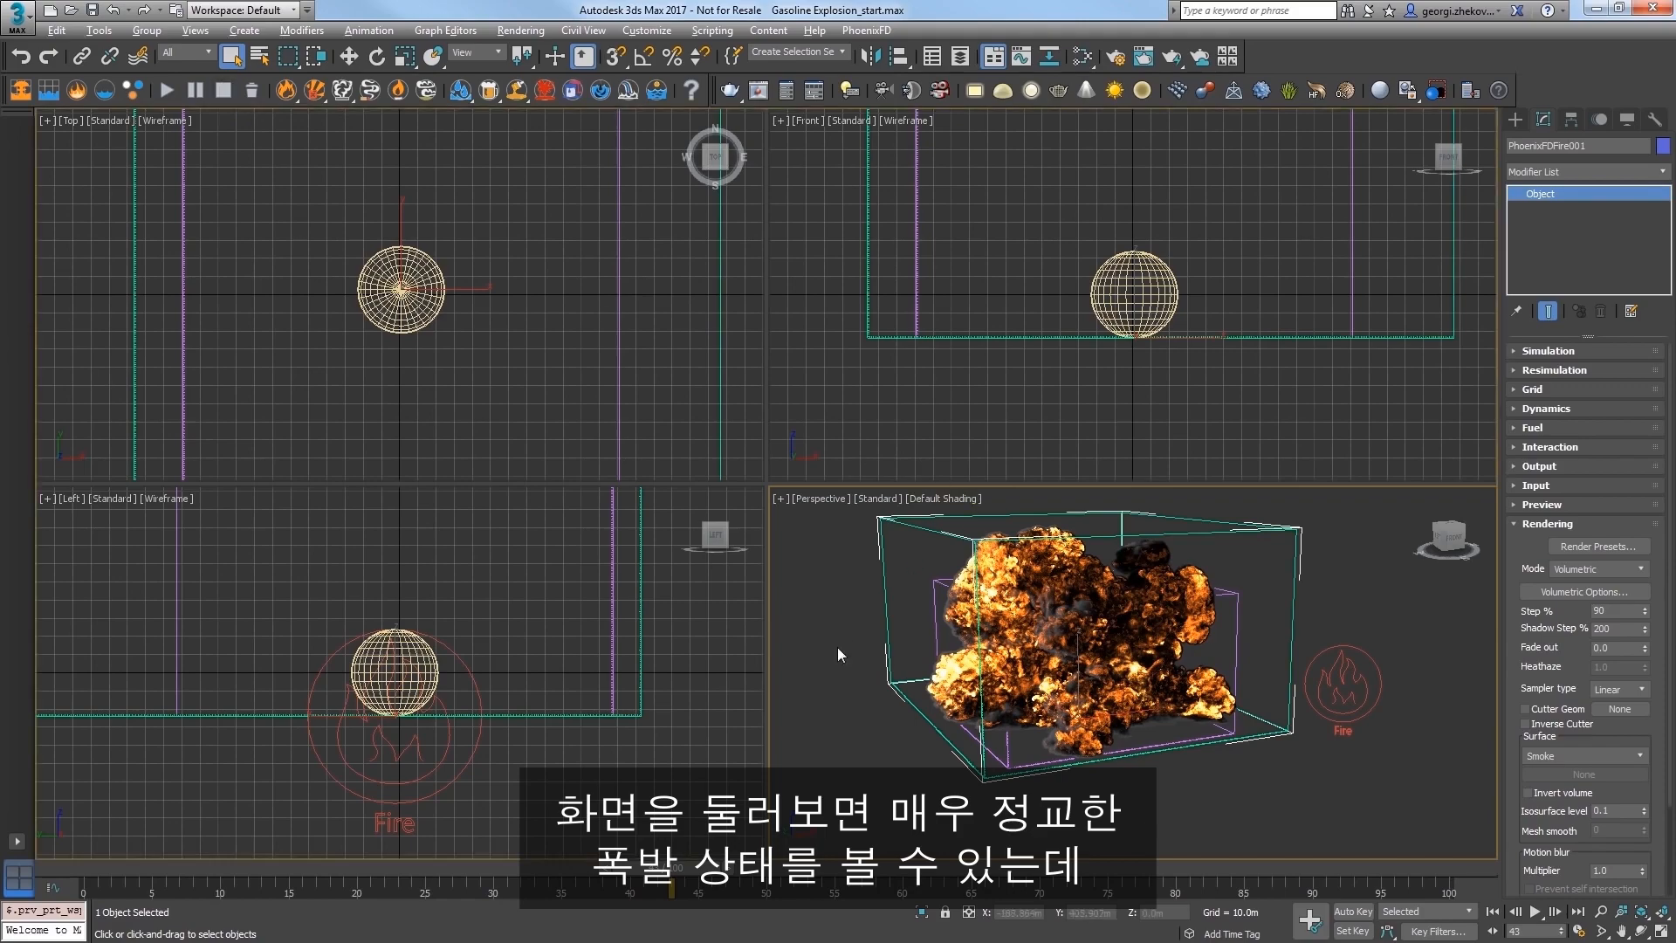
pyautogui.hotkey('alt', 'w')
pyautogui.keyDown('alt'); pyautogui.moveTo(803, 669); pyautogui.dragTo(953, 730, button='middle'); pyautogui.keyUp('alt')
pyautogui.scroll(-3, 973, 731)
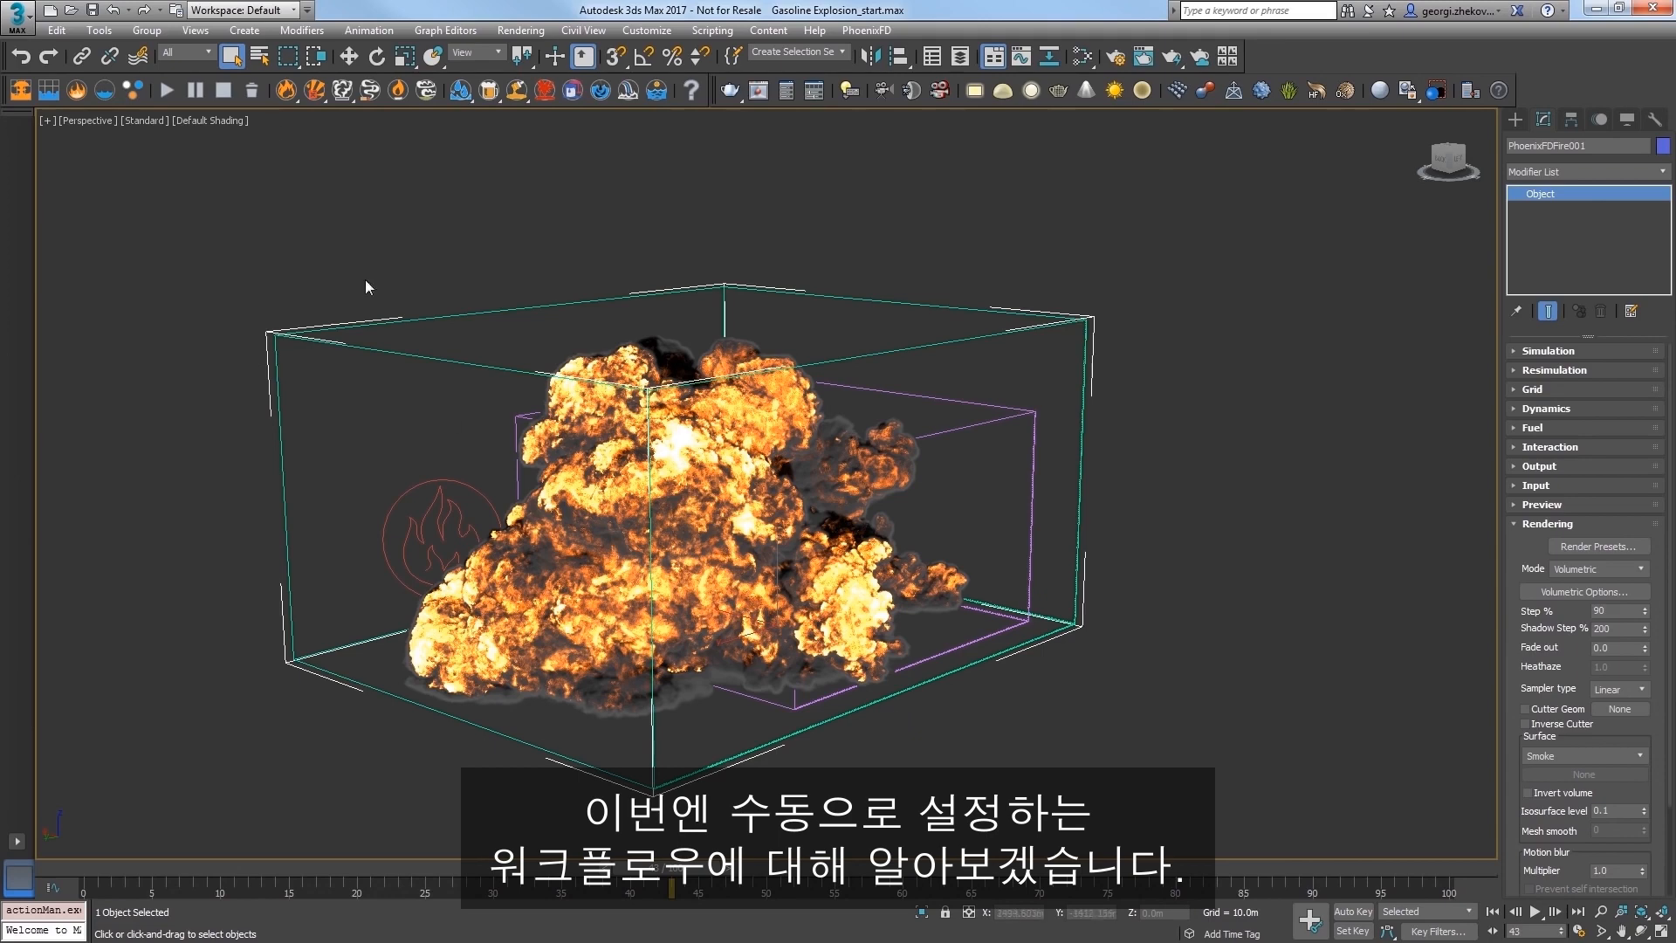
# Step: Delete the simulation's cache files together with the simulator and its fire source, keeping only the sphere
pyautogui.click(252, 90)
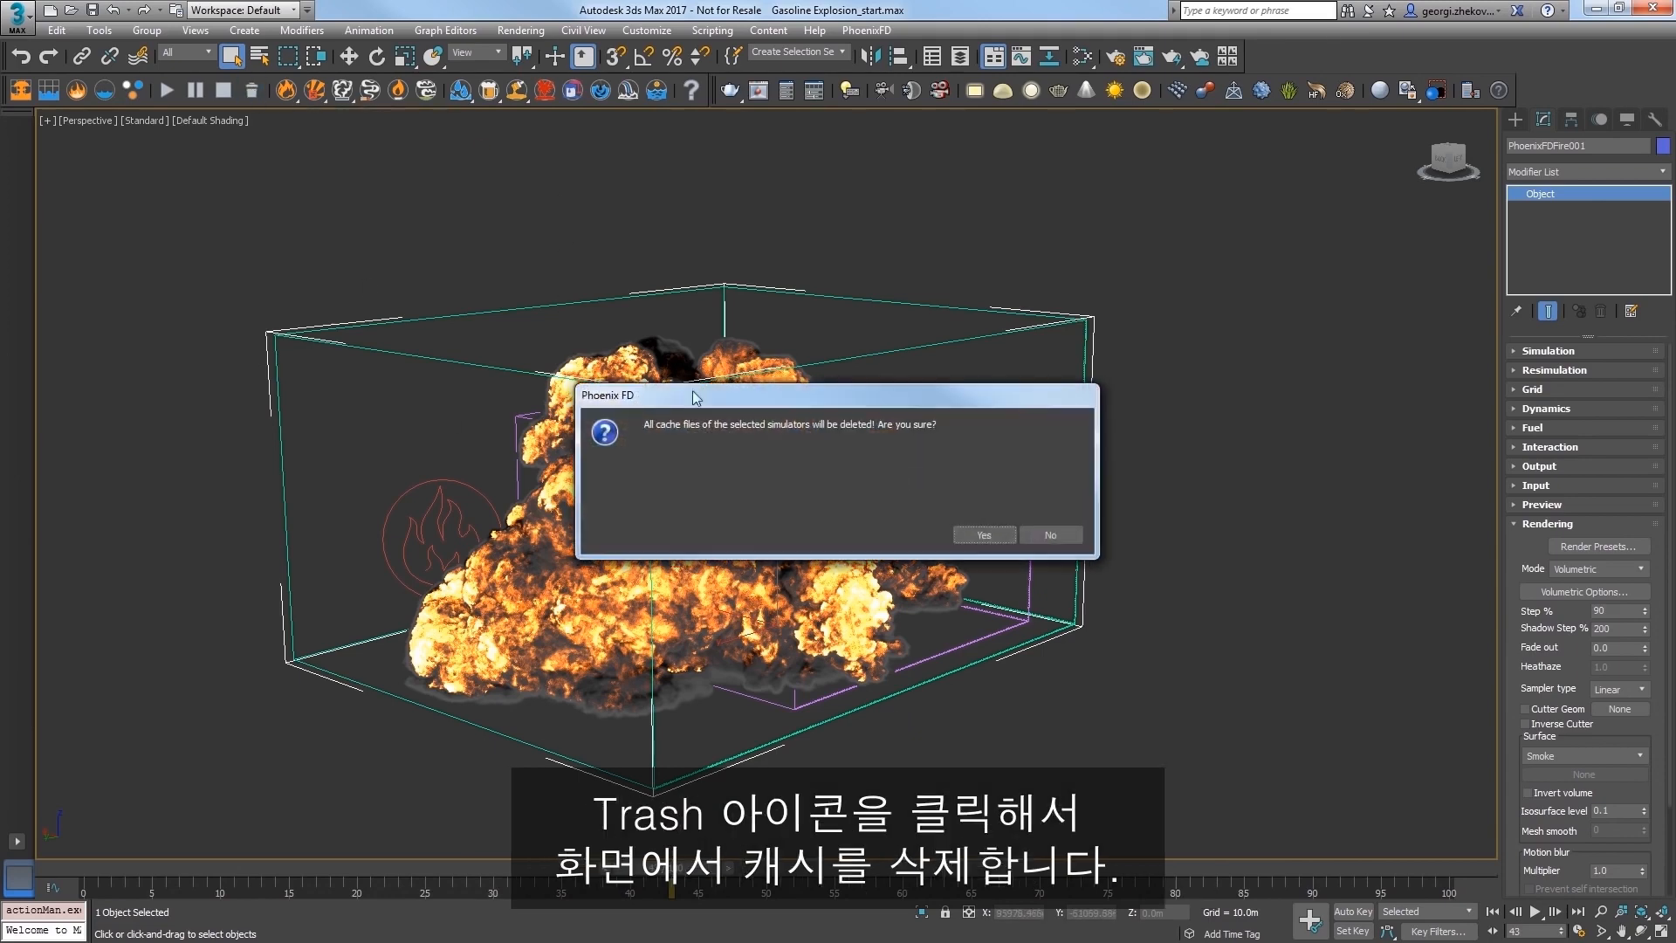
pyautogui.click(976, 538)
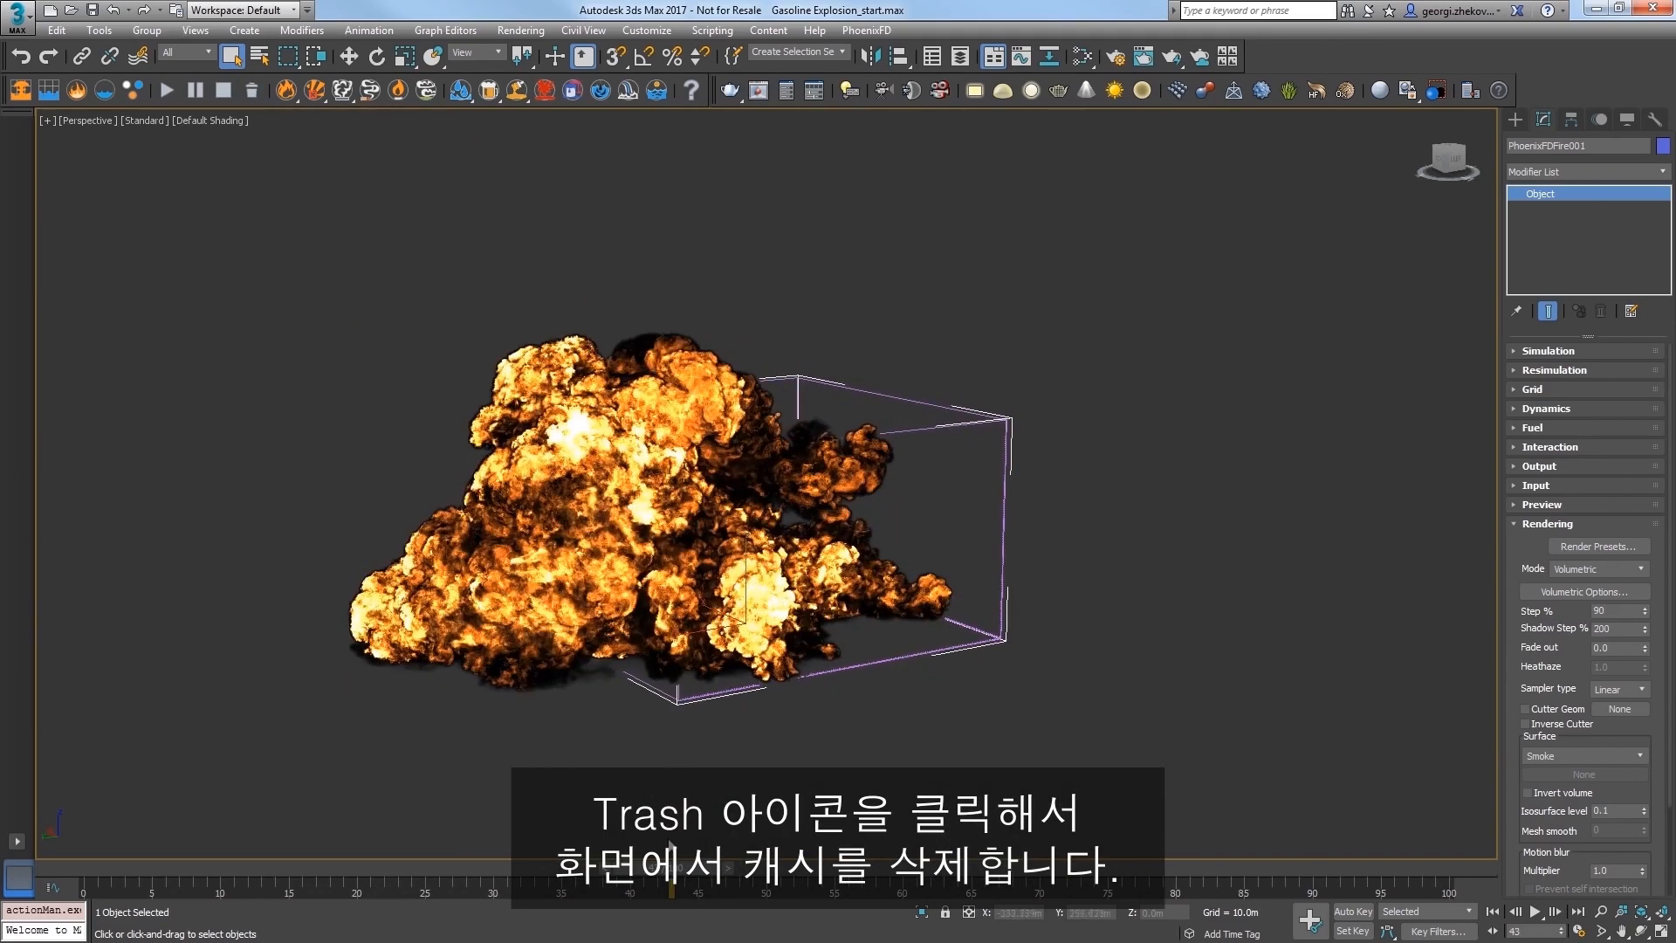
pyautogui.moveTo(969, 365); pyautogui.dragTo(1046, 487)
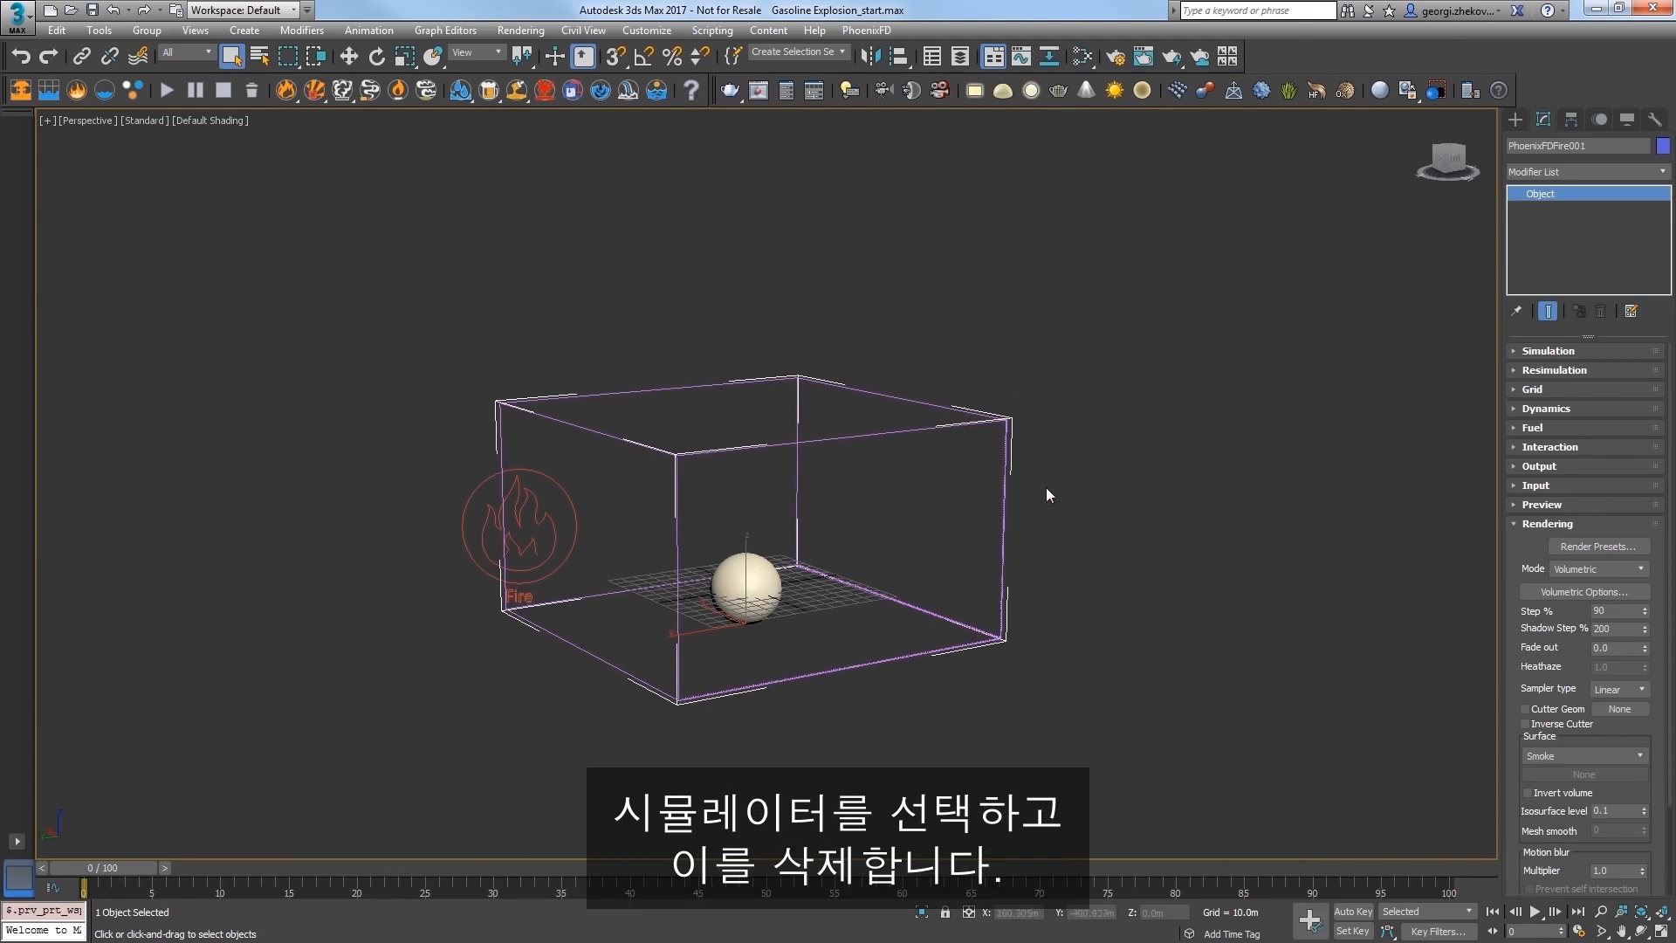
pyautogui.press('Delete')
pyautogui.click(466, 532)
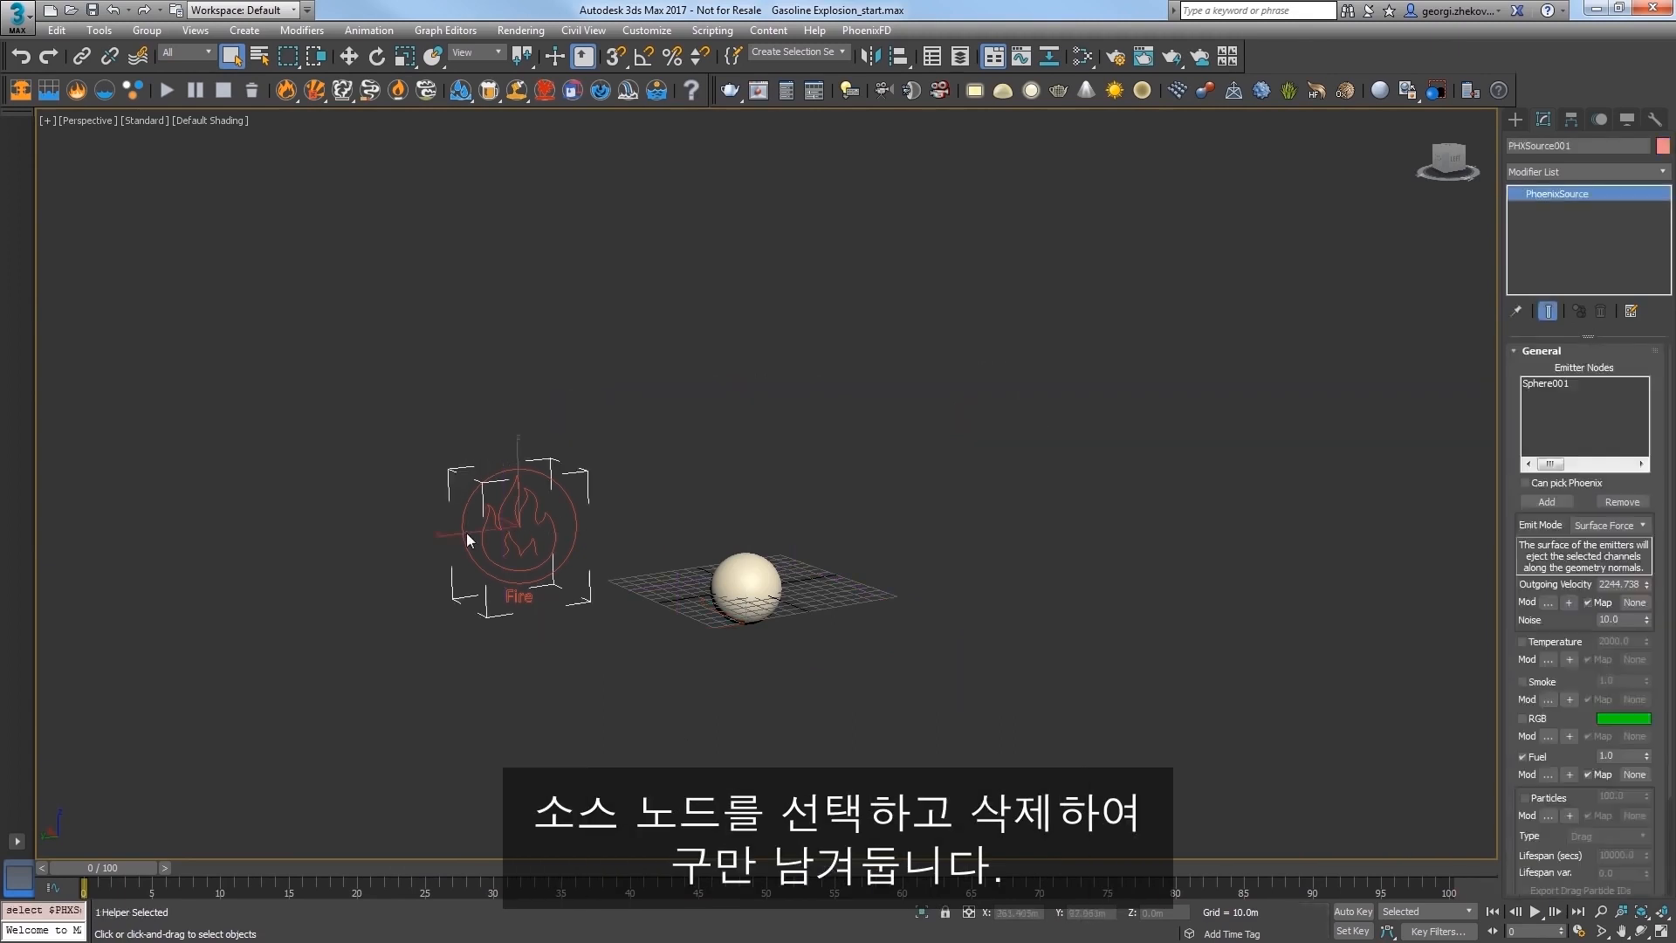
pyautogui.press('Delete')
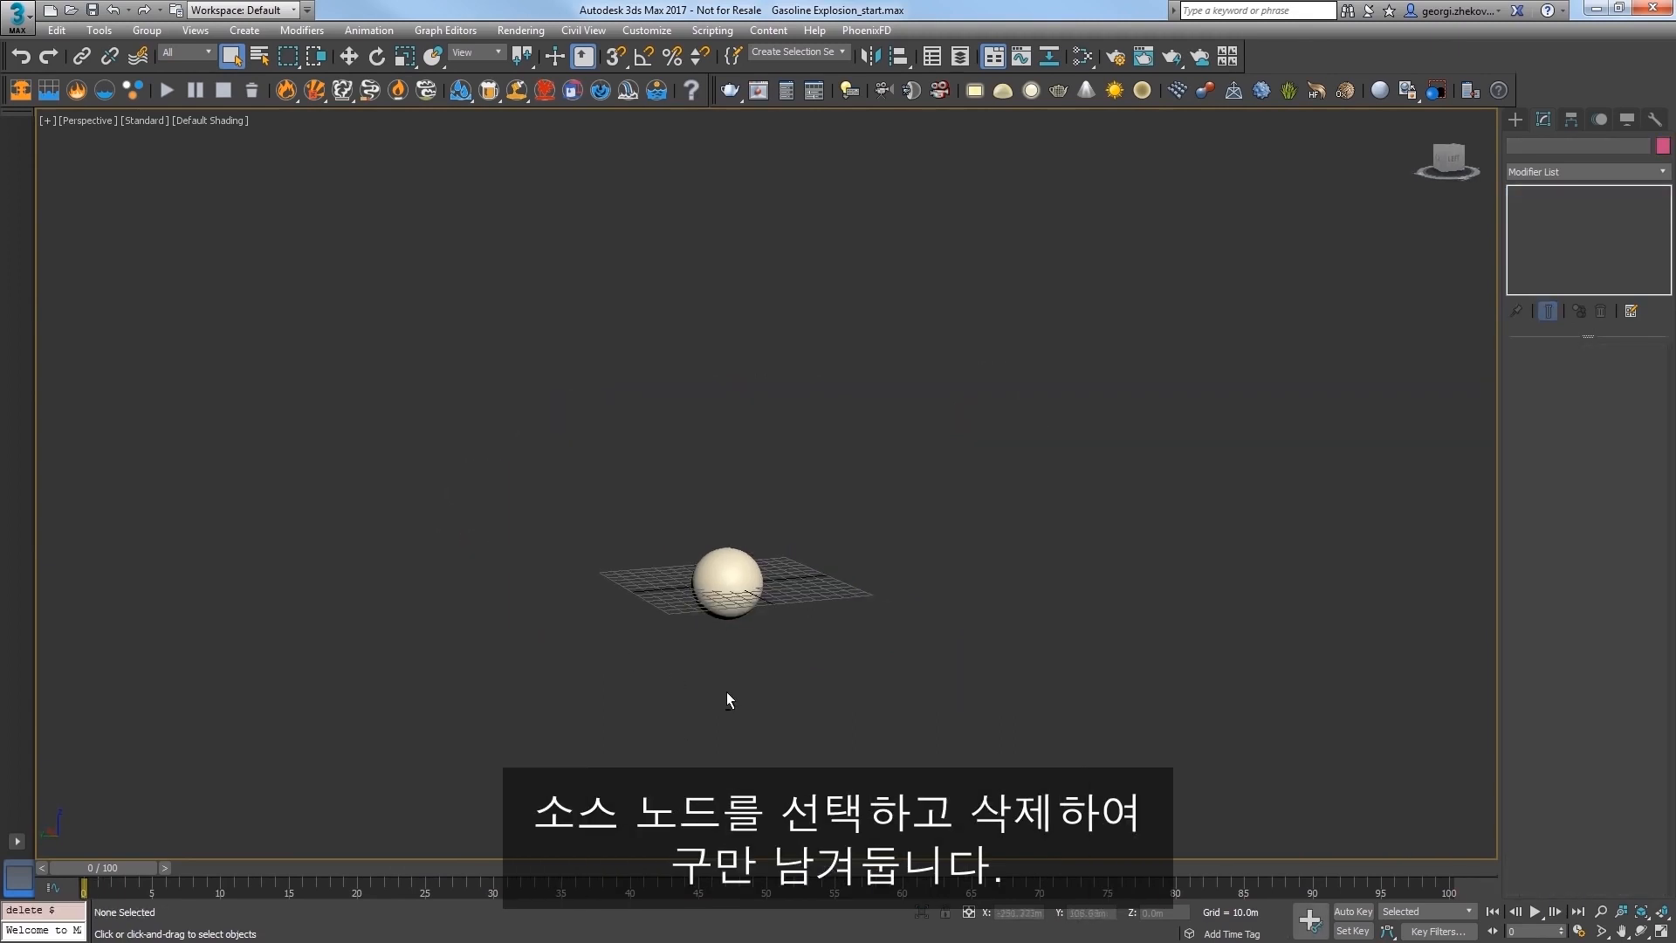
# Step: Draw a fire/smoke simulator container around the sphere, about 229 m by 219 m and 123 m high
pyautogui.click(727, 583)
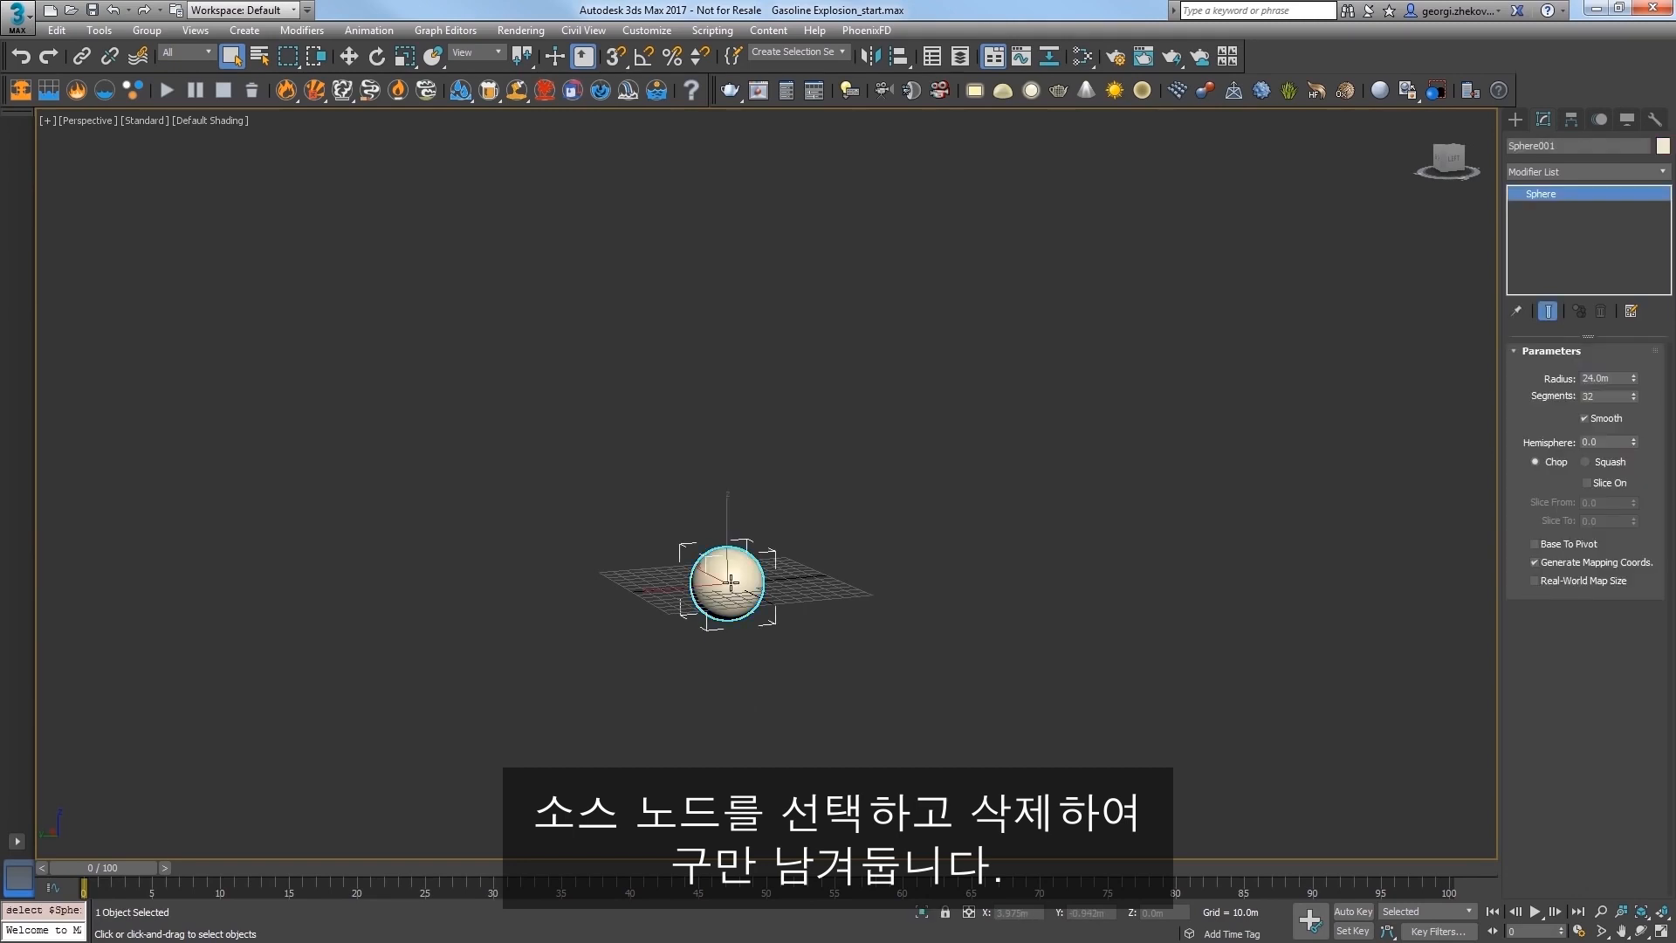
pyautogui.click(21, 99)
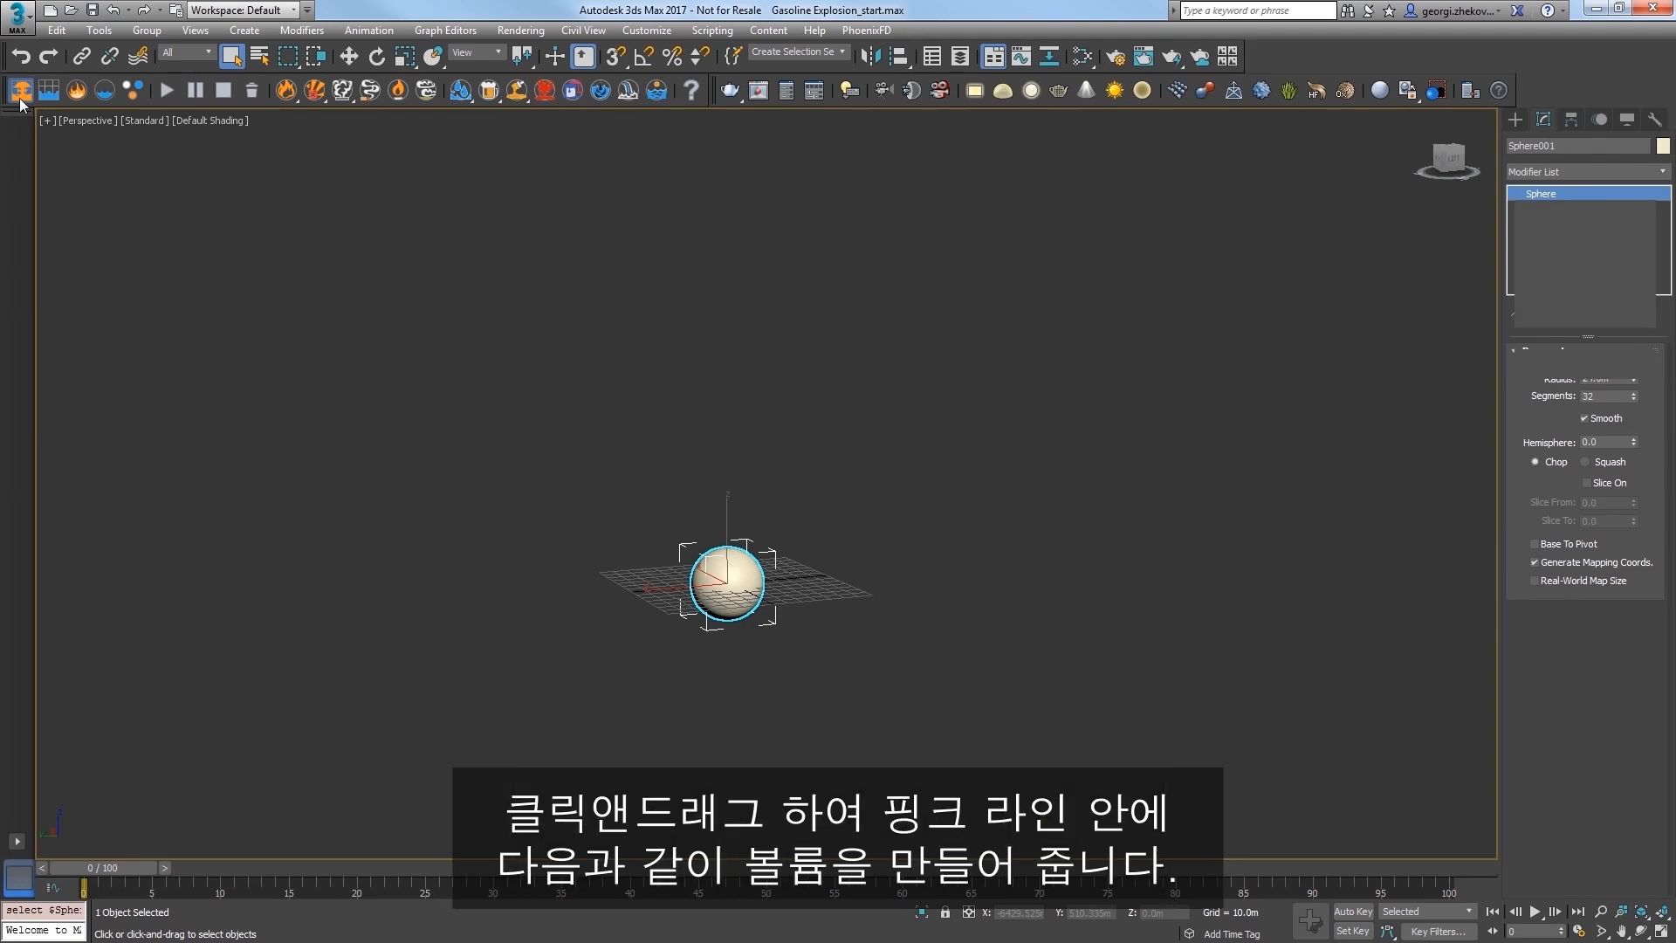
pyautogui.click(20, 99)
pyautogui.moveTo(532, 564); pyautogui.dragTo(938, 670)
pyautogui.click(897, 521)
pyautogui.click(888, 480)
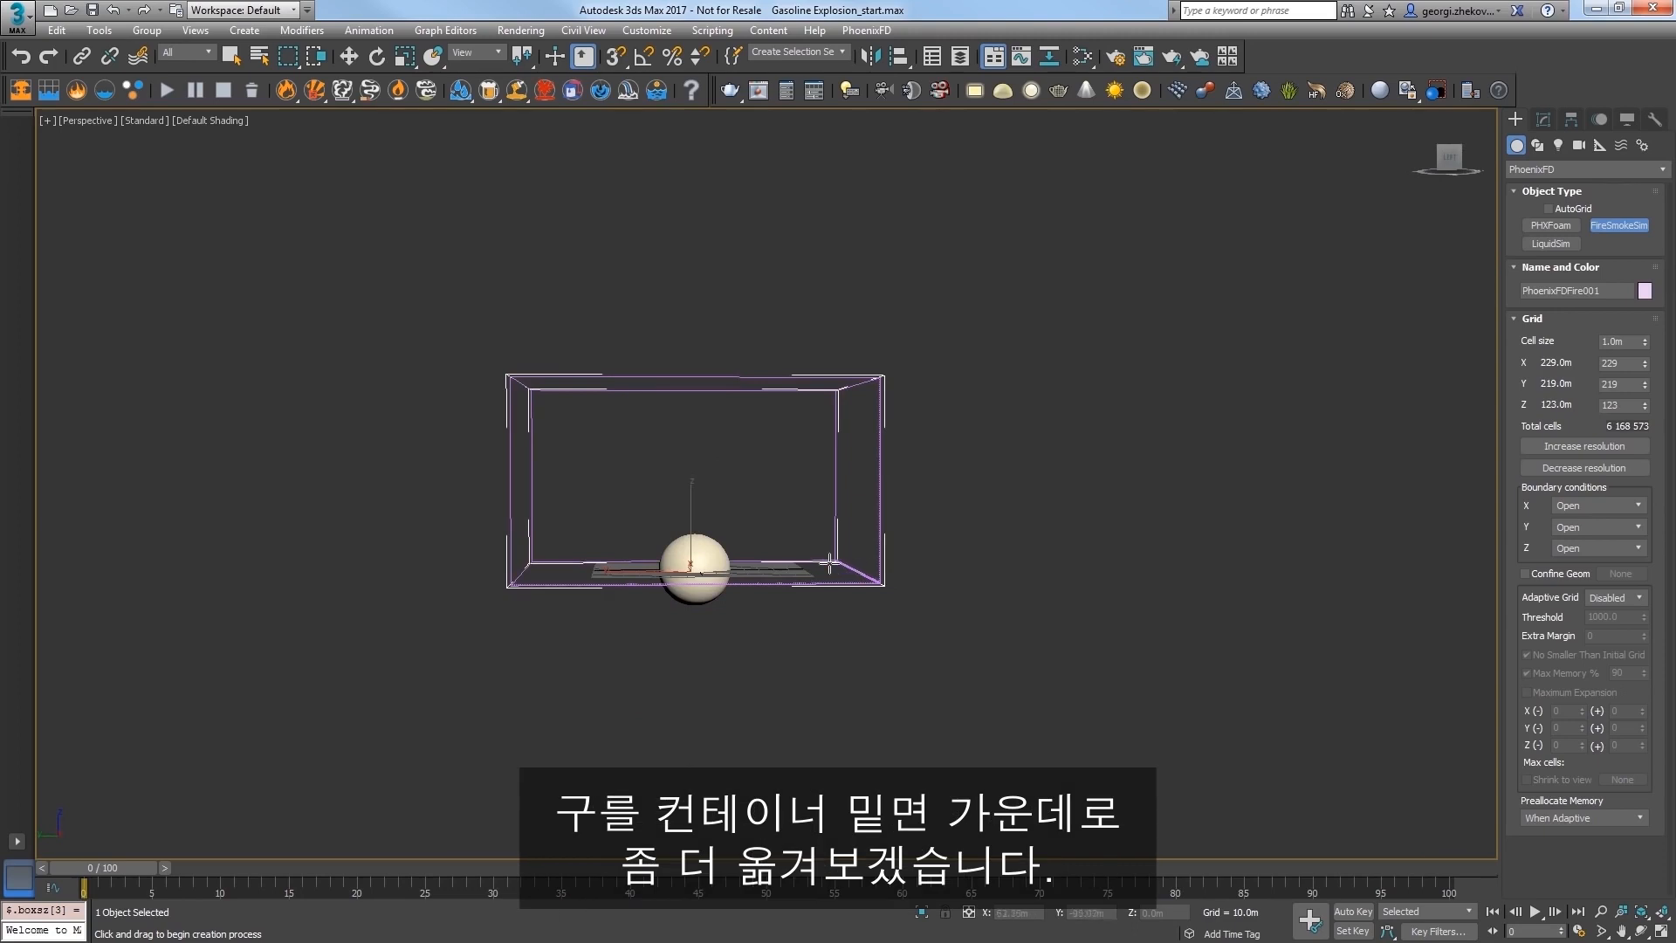
# Step: Move the sphere up to a Z position of about 25 m so it rests on the container's floor
pyautogui.press('w')
pyautogui.click(698, 550)
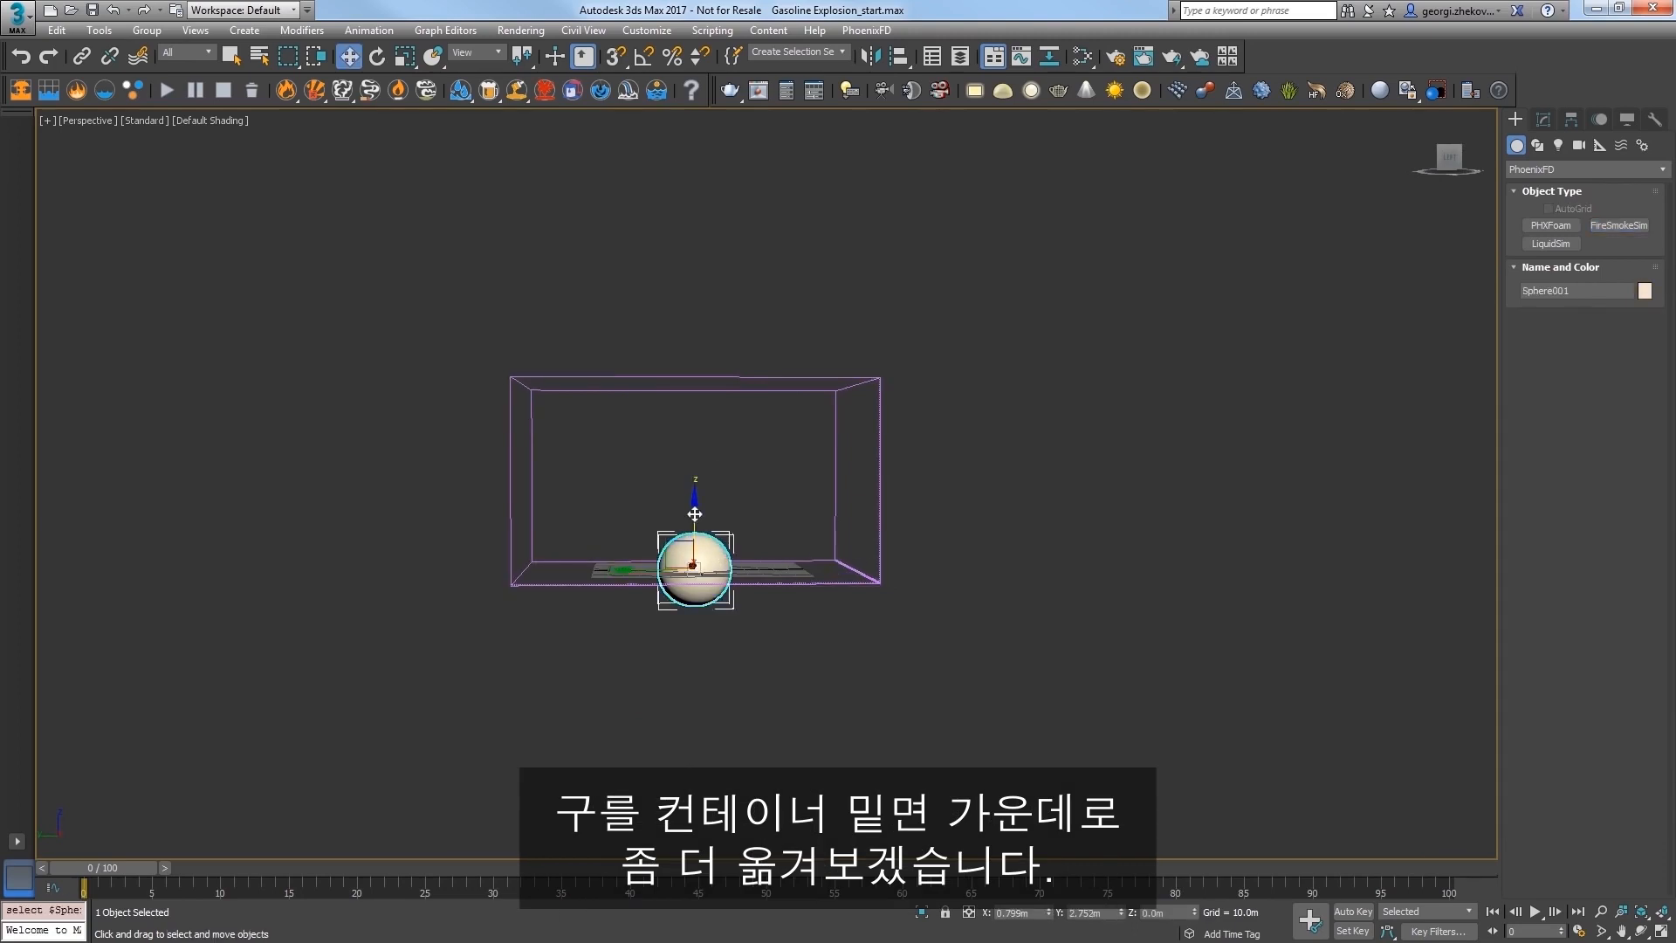
pyautogui.moveTo(692, 513); pyautogui.dragTo(692, 475)
pyautogui.keyDown('alt'); pyautogui.moveTo(708, 602); pyautogui.dragTo(706, 593, button='middle'); pyautogui.keyUp('alt')
pyautogui.moveTo(690, 476); pyautogui.dragTo(690, 472)
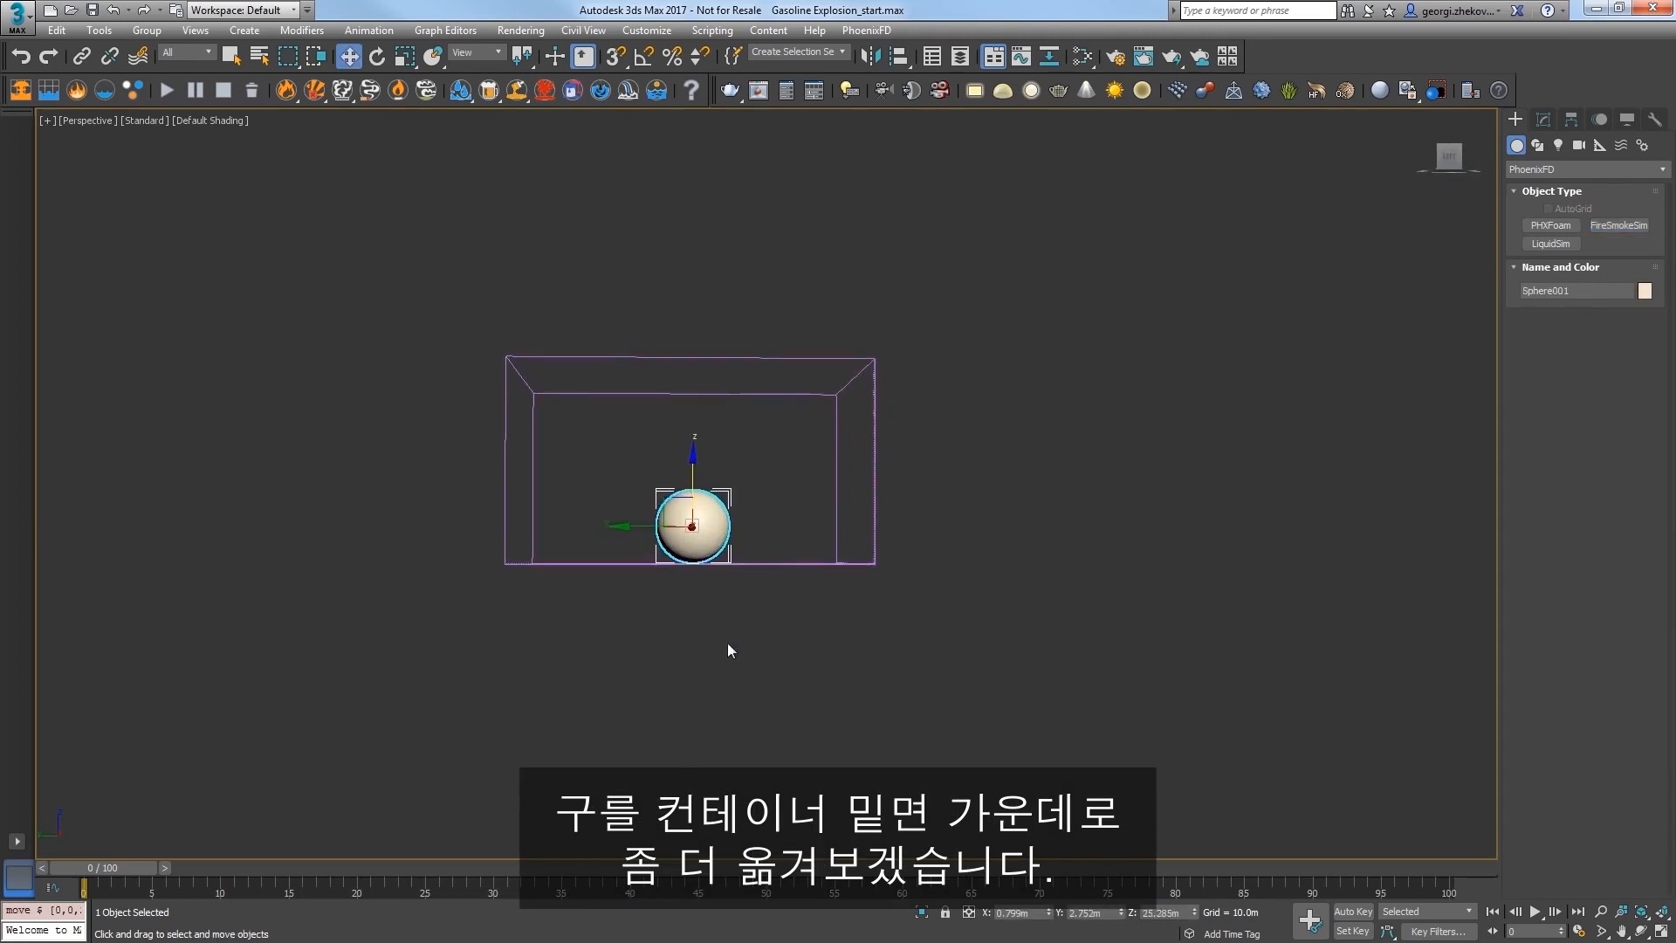
# Step: Decrease the simulator's grid resolution three times to a cell size of 1.953 m
pyautogui.keyDown('alt'); pyautogui.moveTo(726, 642); pyautogui.dragTo(745, 684, button='middle'); pyautogui.keyUp('alt')
pyautogui.moveTo(793, 402); pyautogui.dragTo(797, 407)
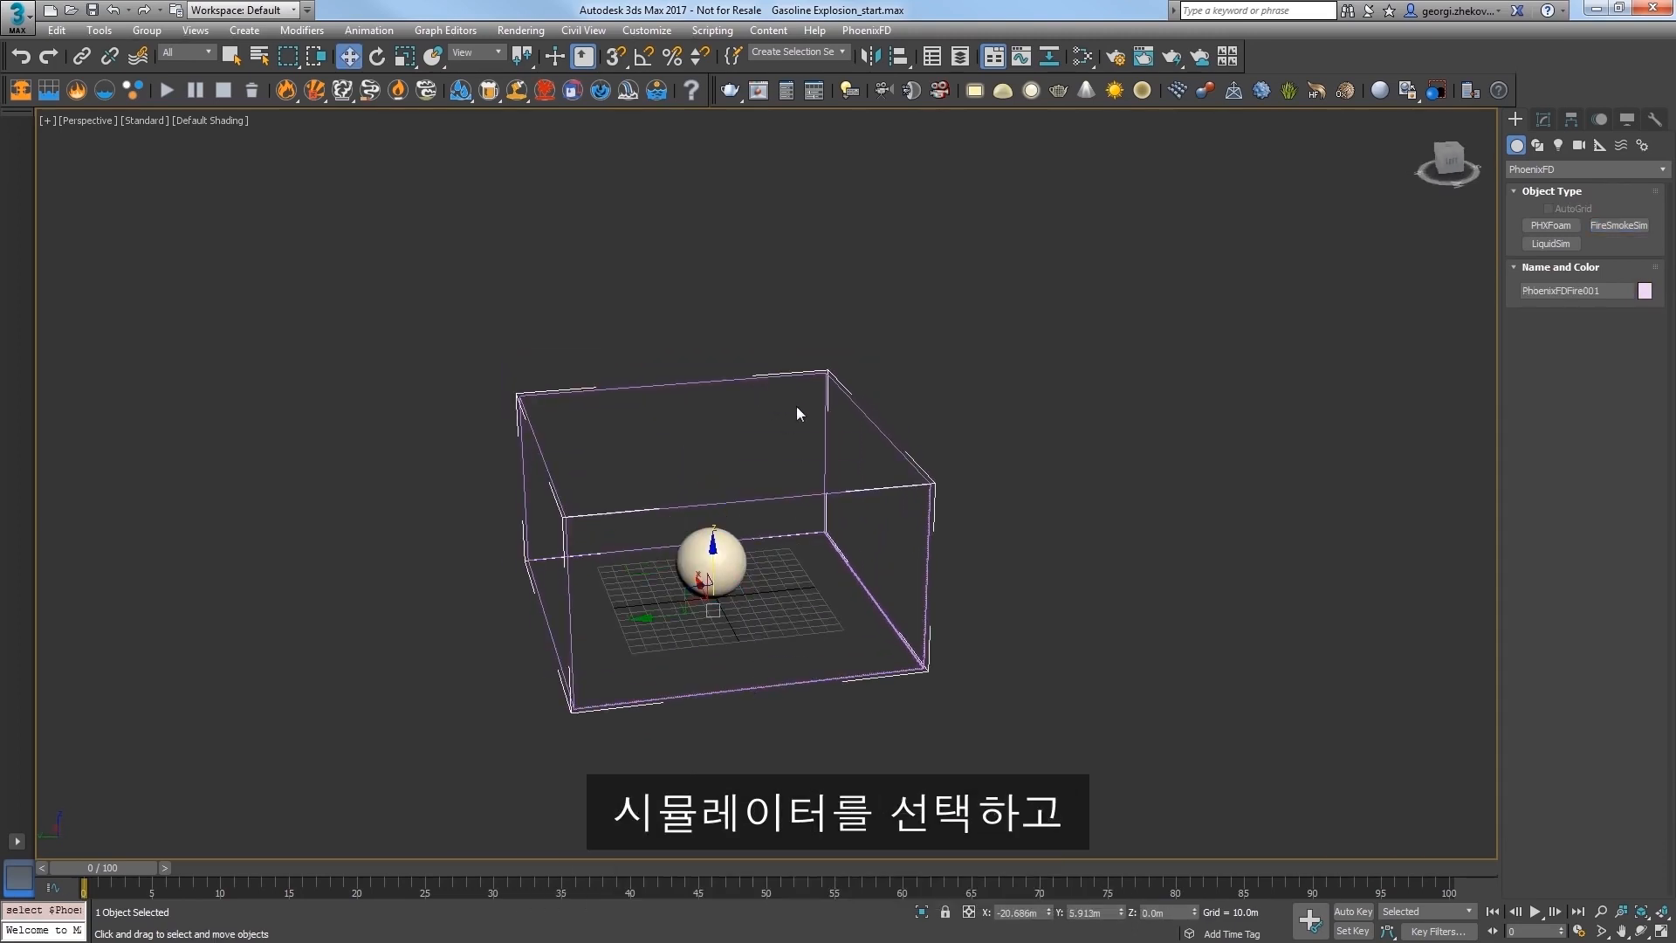
pyautogui.click(1541, 121)
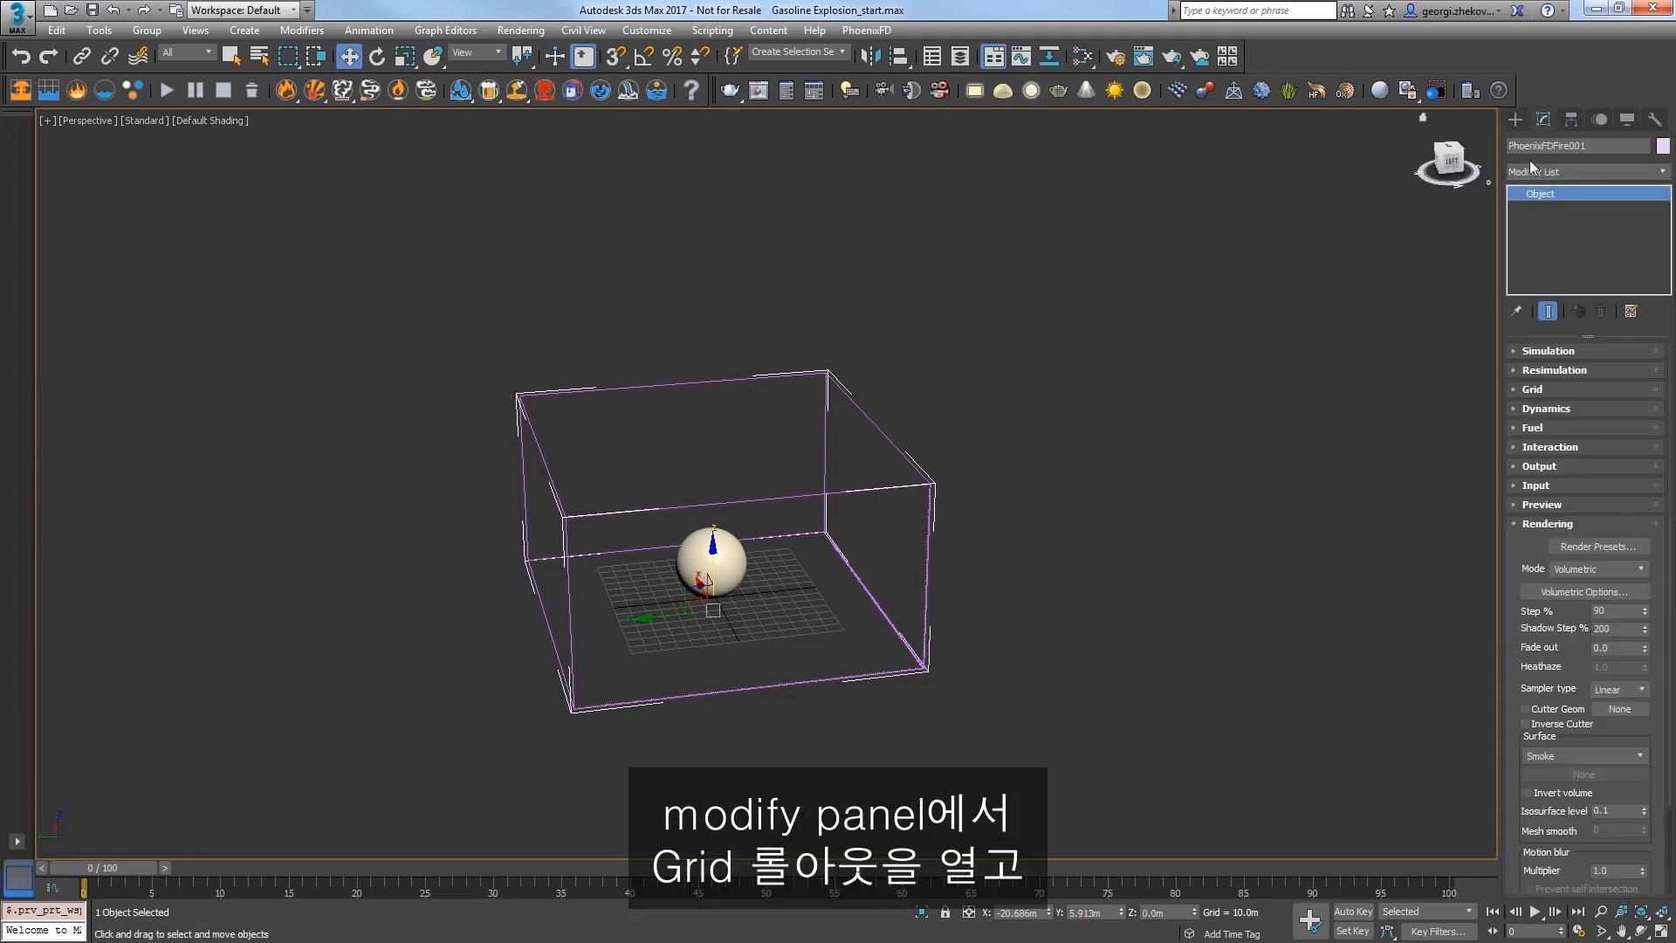
pyautogui.click(1534, 389)
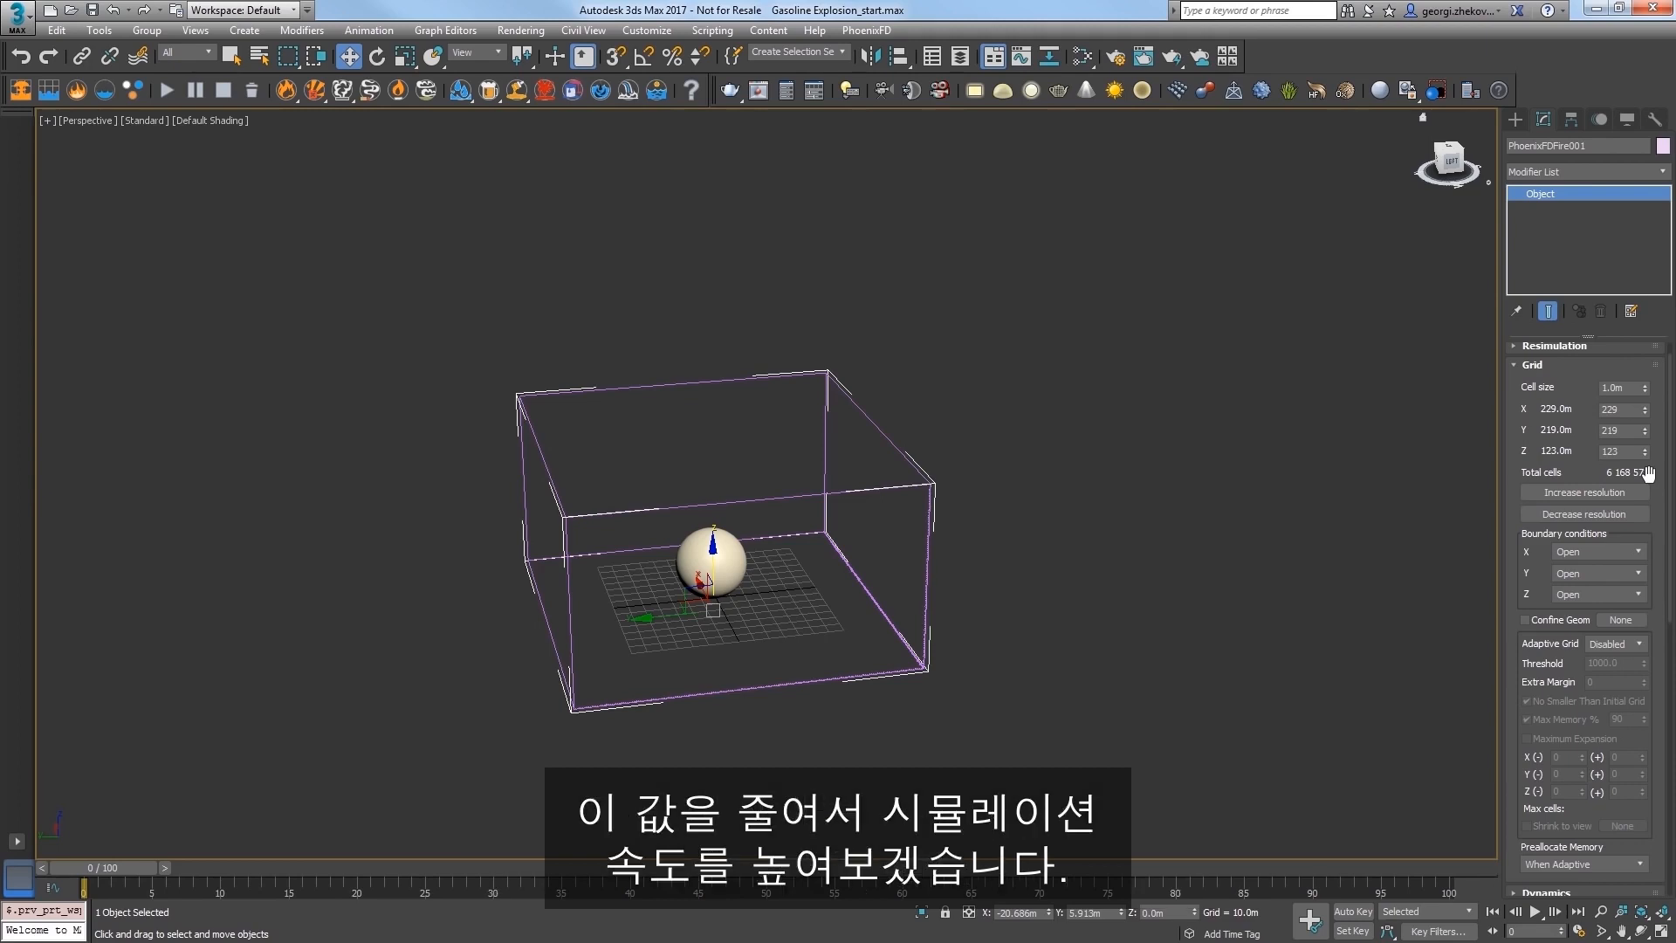
pyautogui.click(1595, 513)
pyautogui.click(1595, 514)
pyautogui.click(1595, 513)
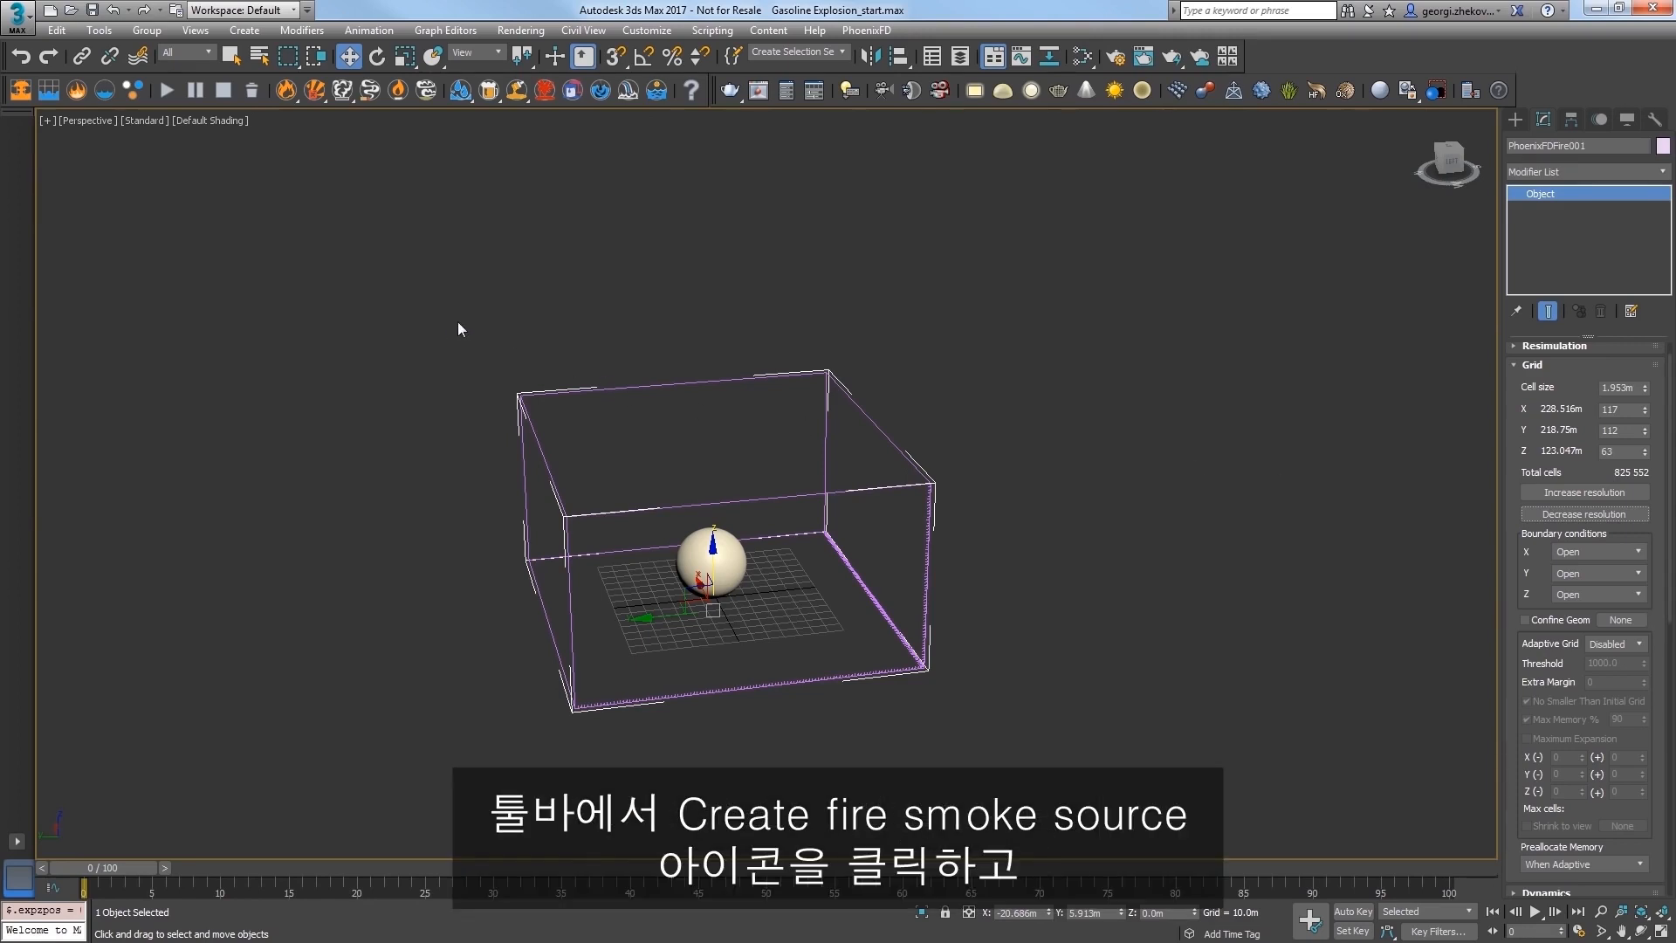
# Step: Place a fire/smoke source beside the container and add the sphere as its emitter node
pyautogui.click(76, 91)
pyautogui.moveTo(389, 594); pyautogui.dragTo(441, 601)
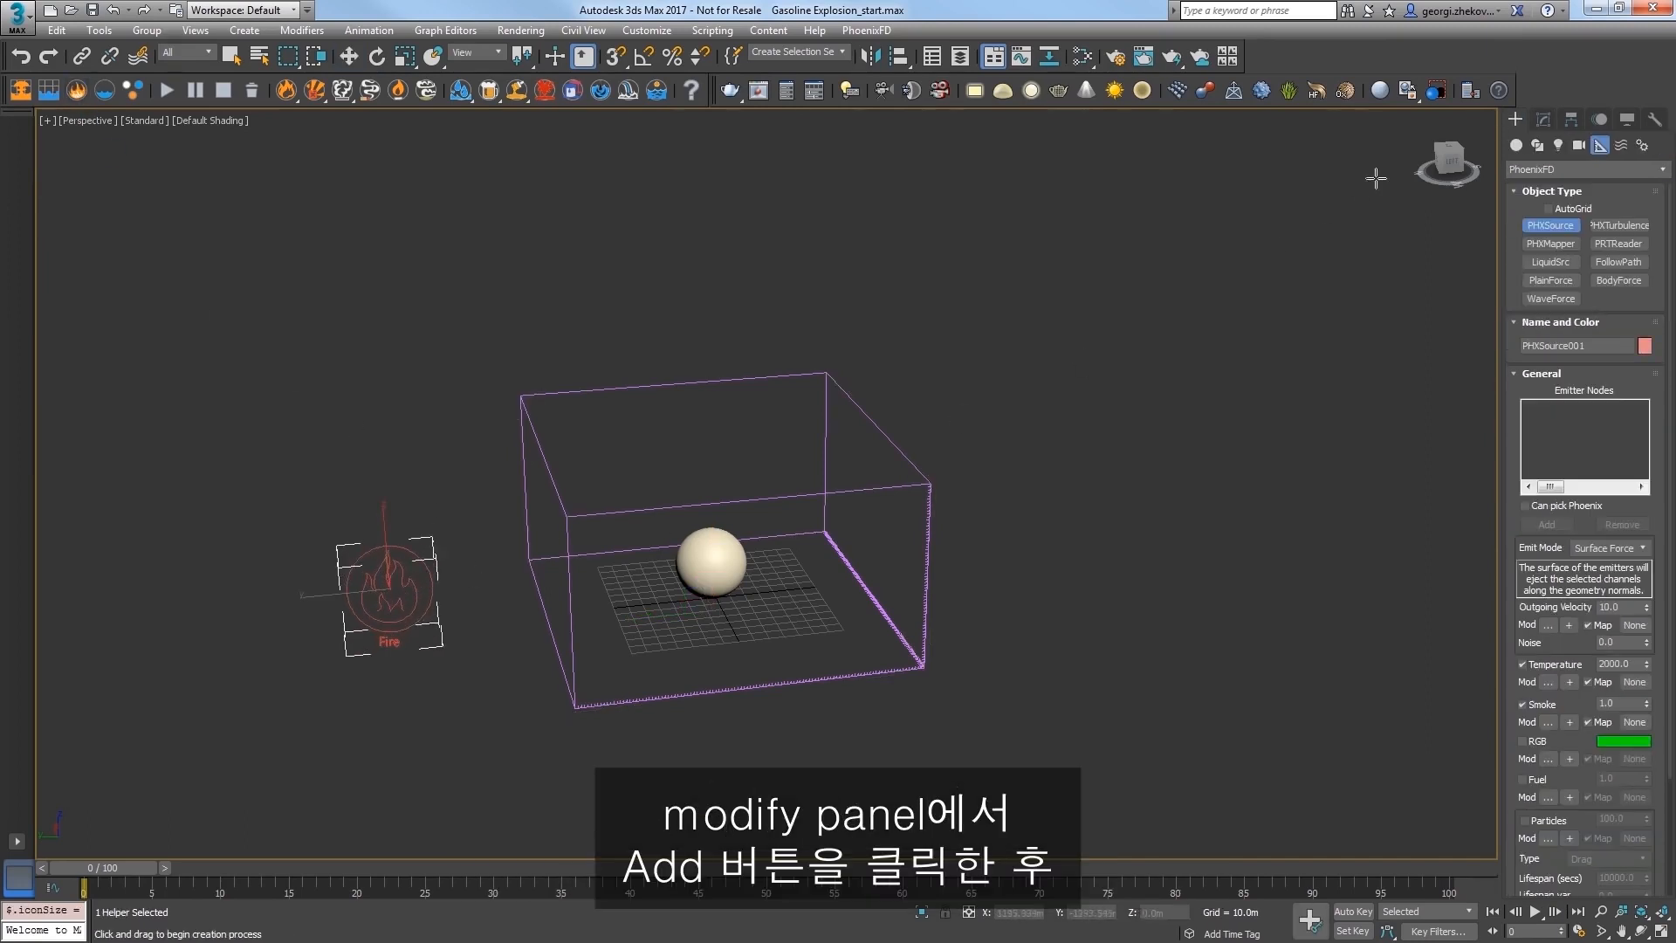
pyautogui.click(1538, 120)
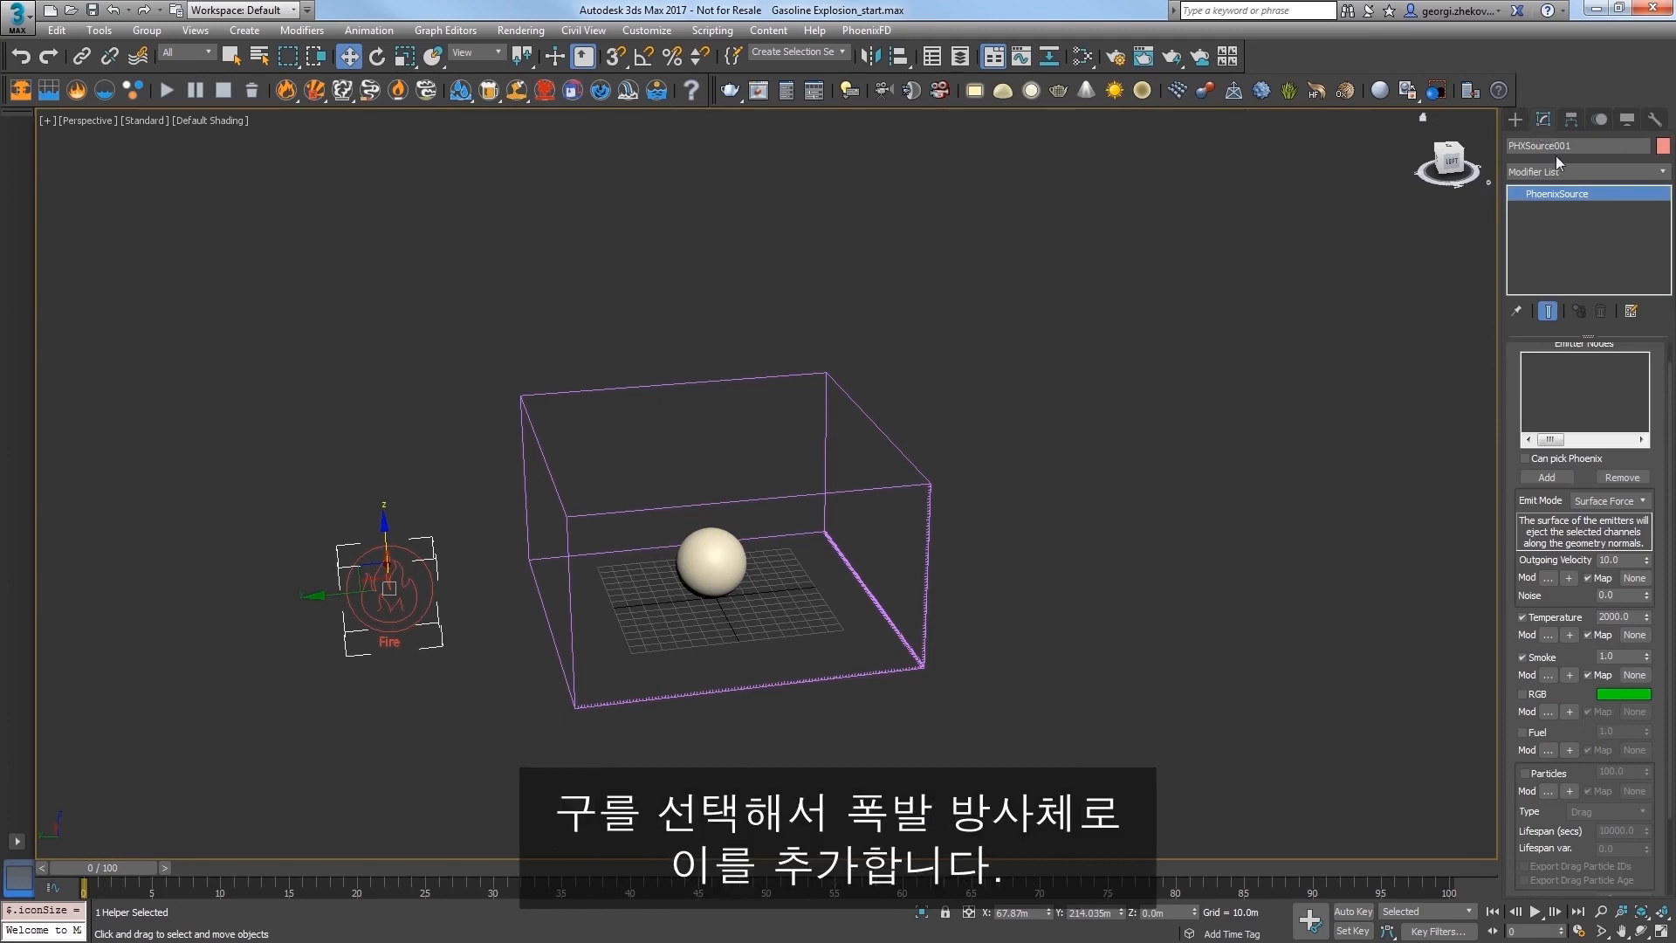
pyautogui.click(1561, 478)
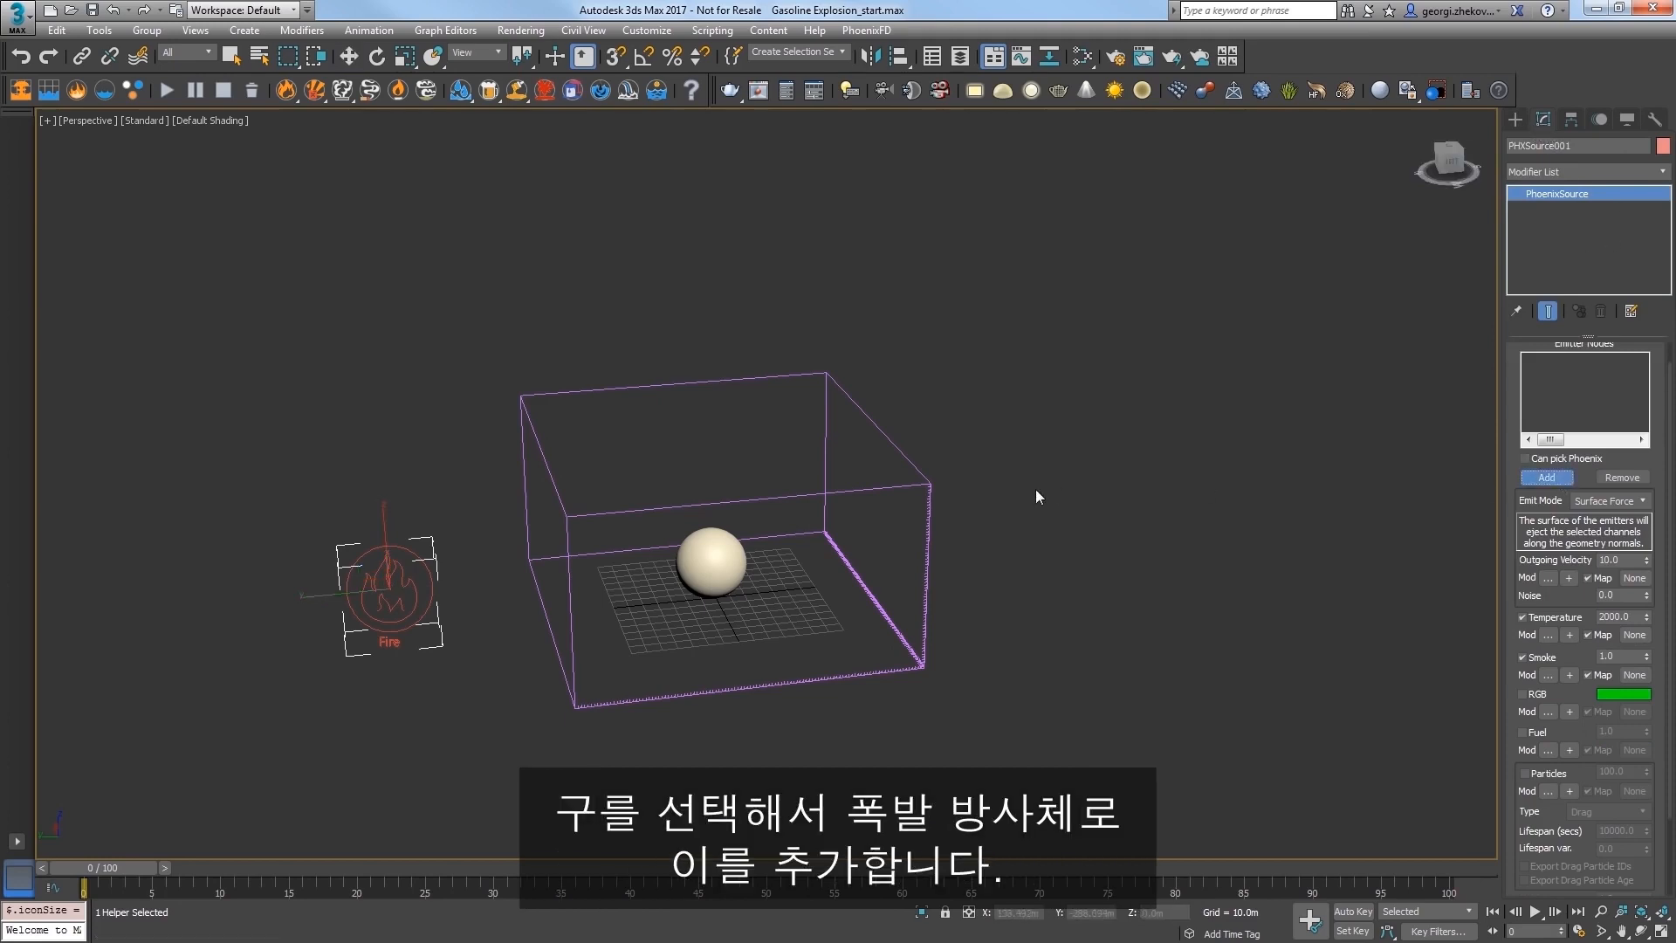
pyautogui.click(717, 568)
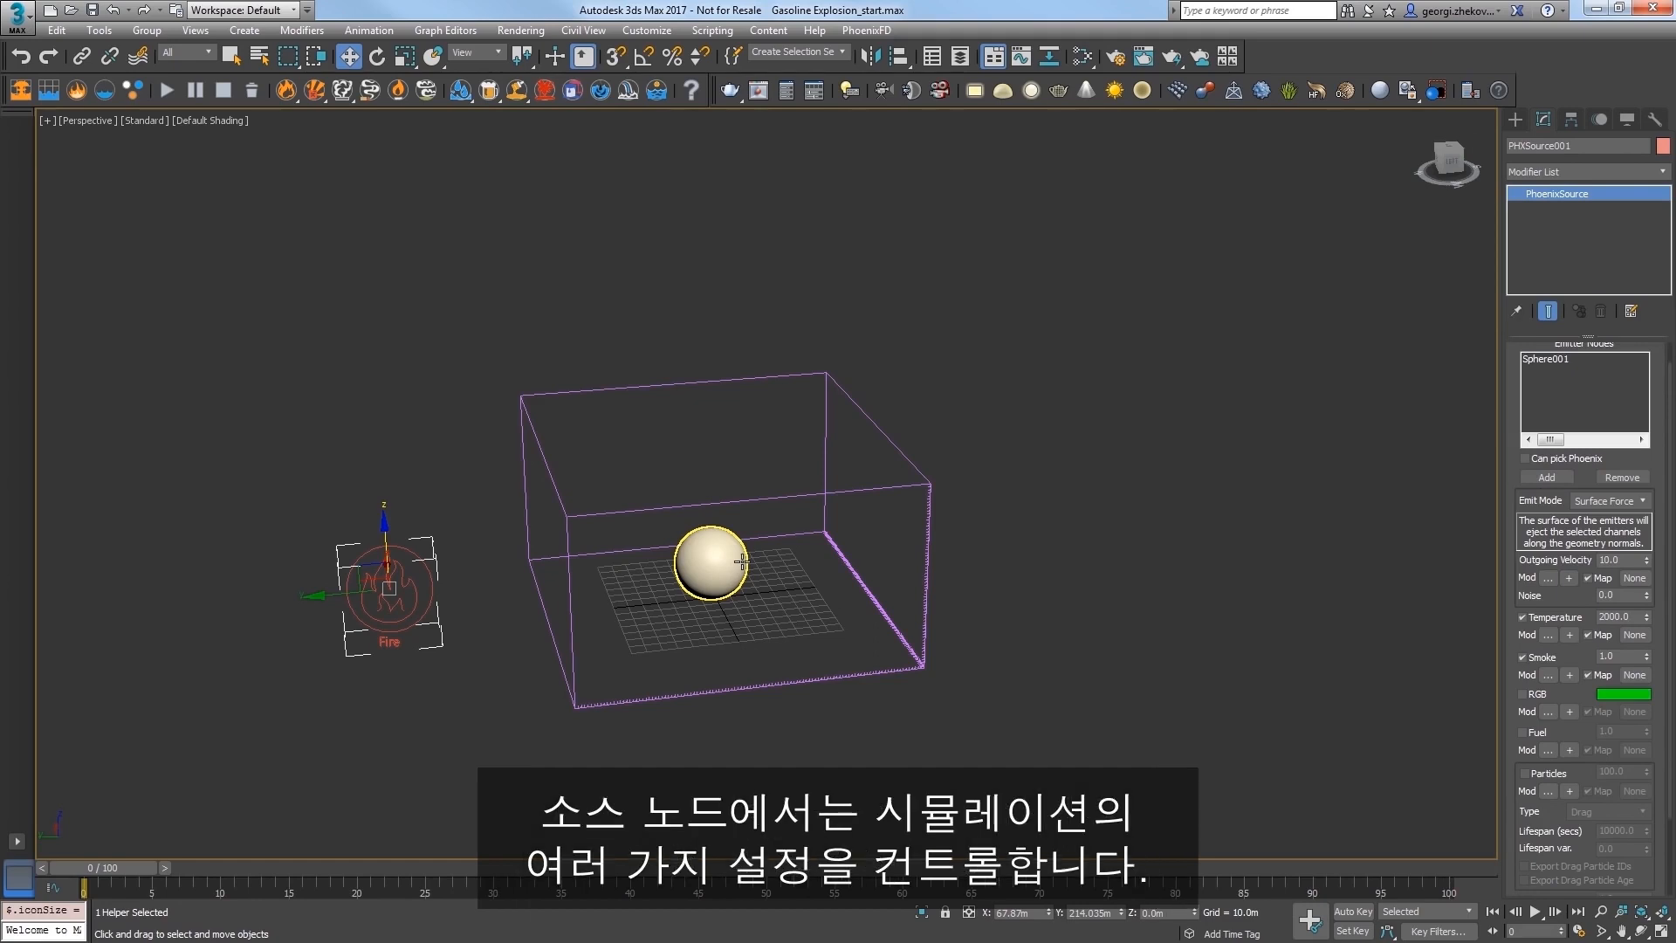
# Step: Turn off the source's Temperature and Smoke channels and enable Fuel
pyautogui.click(1524, 617)
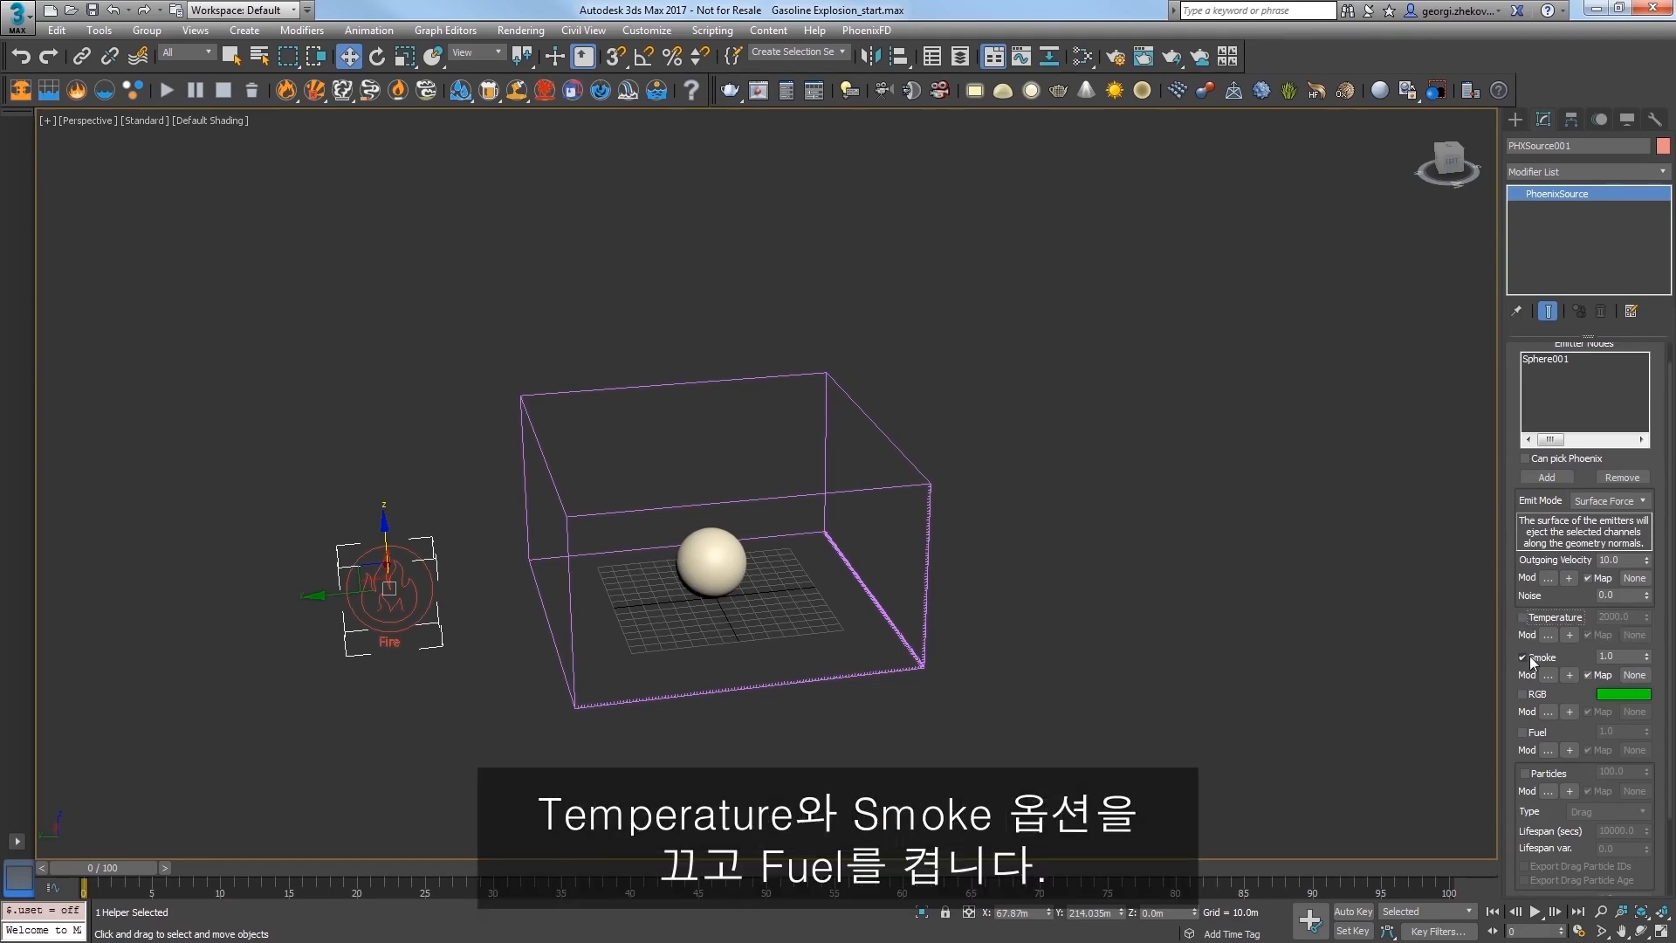
pyautogui.click(1529, 656)
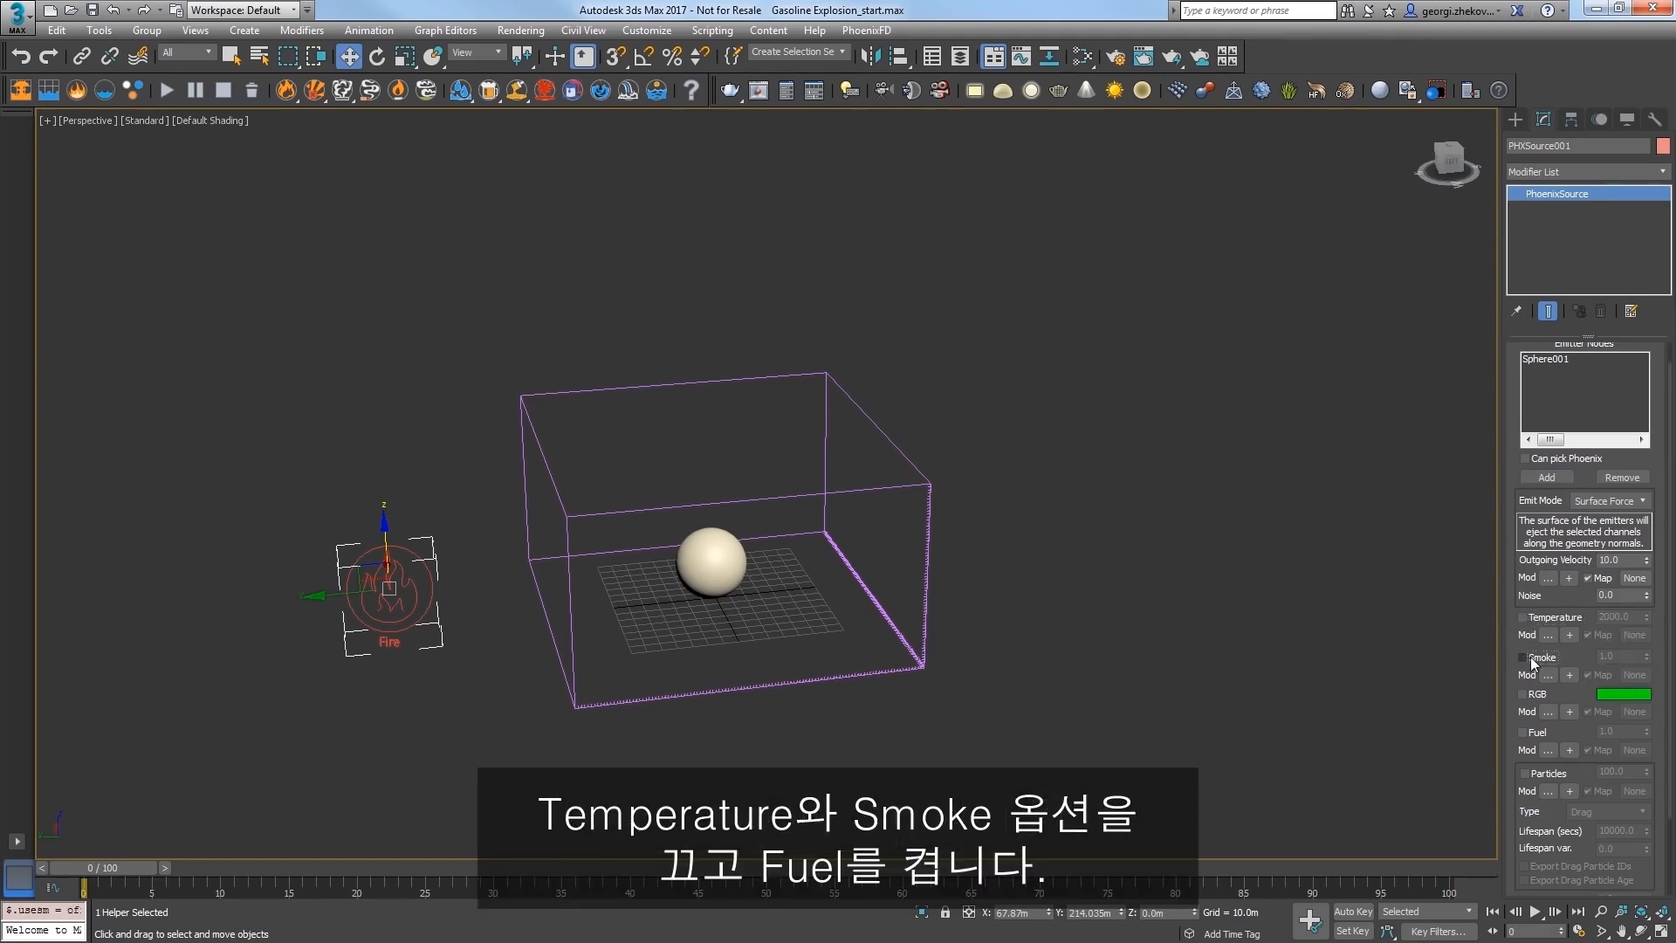
pyautogui.click(1540, 732)
pyautogui.keyDown('alt'); pyautogui.moveTo(1063, 763); pyautogui.dragTo(1049, 722, button='middle'); pyautogui.keyUp('alt')
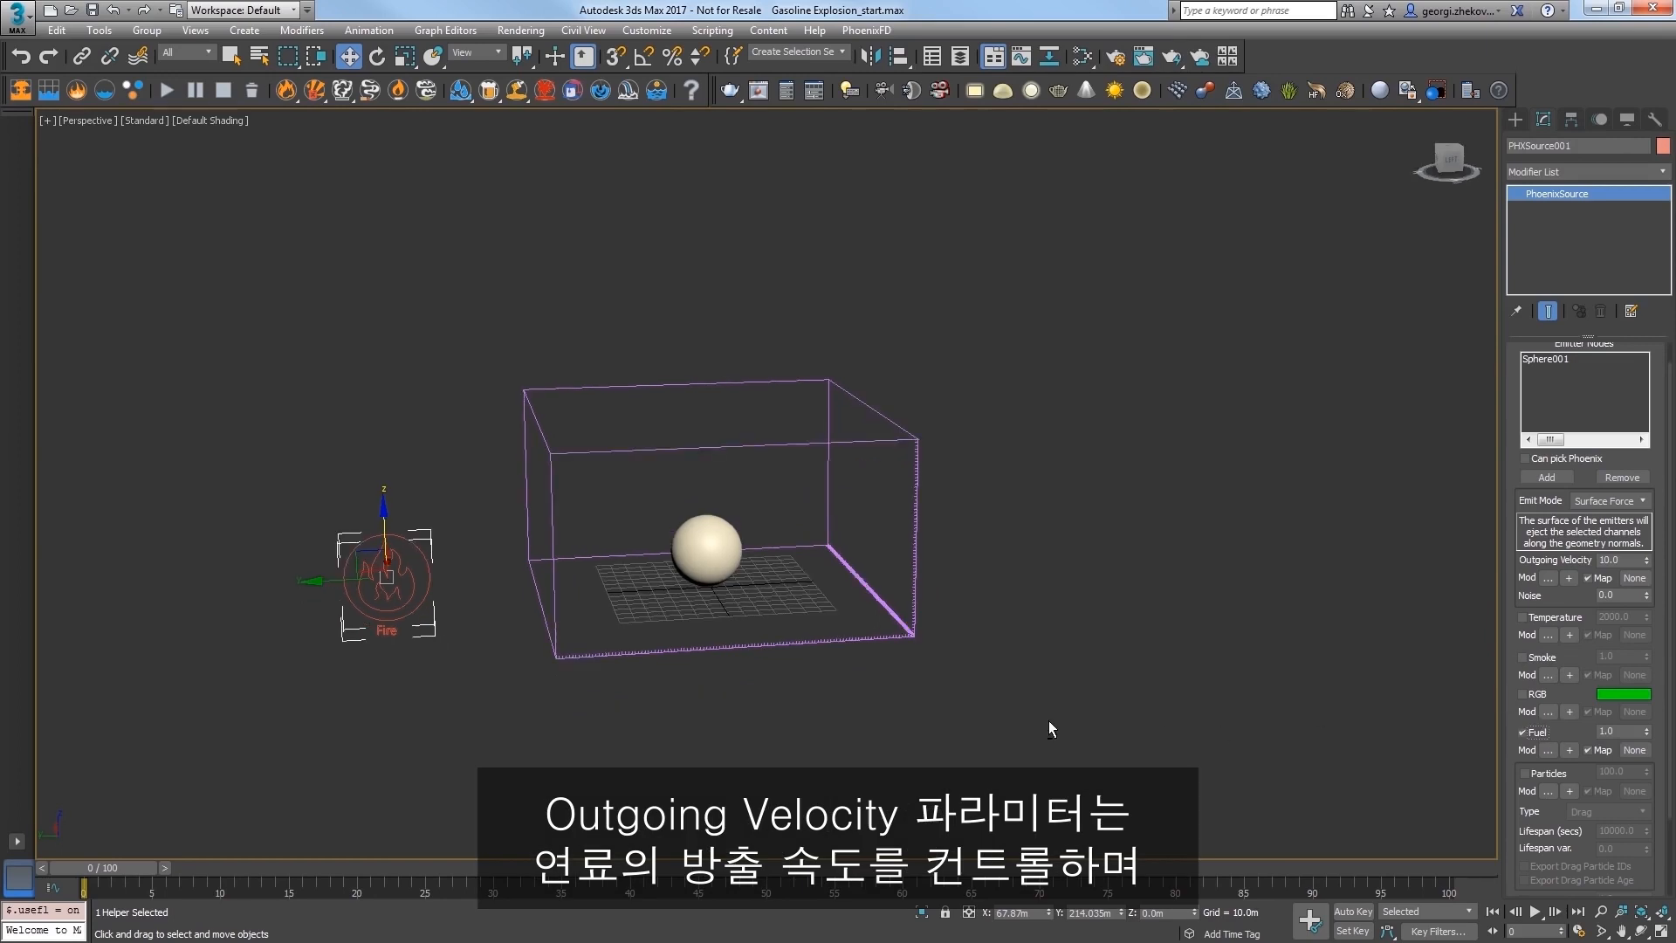
# Step: Turn on Auto Key at frame 0 and set the source's Outgoing Velocity to 2000
pyautogui.doubleClick(1623, 559)
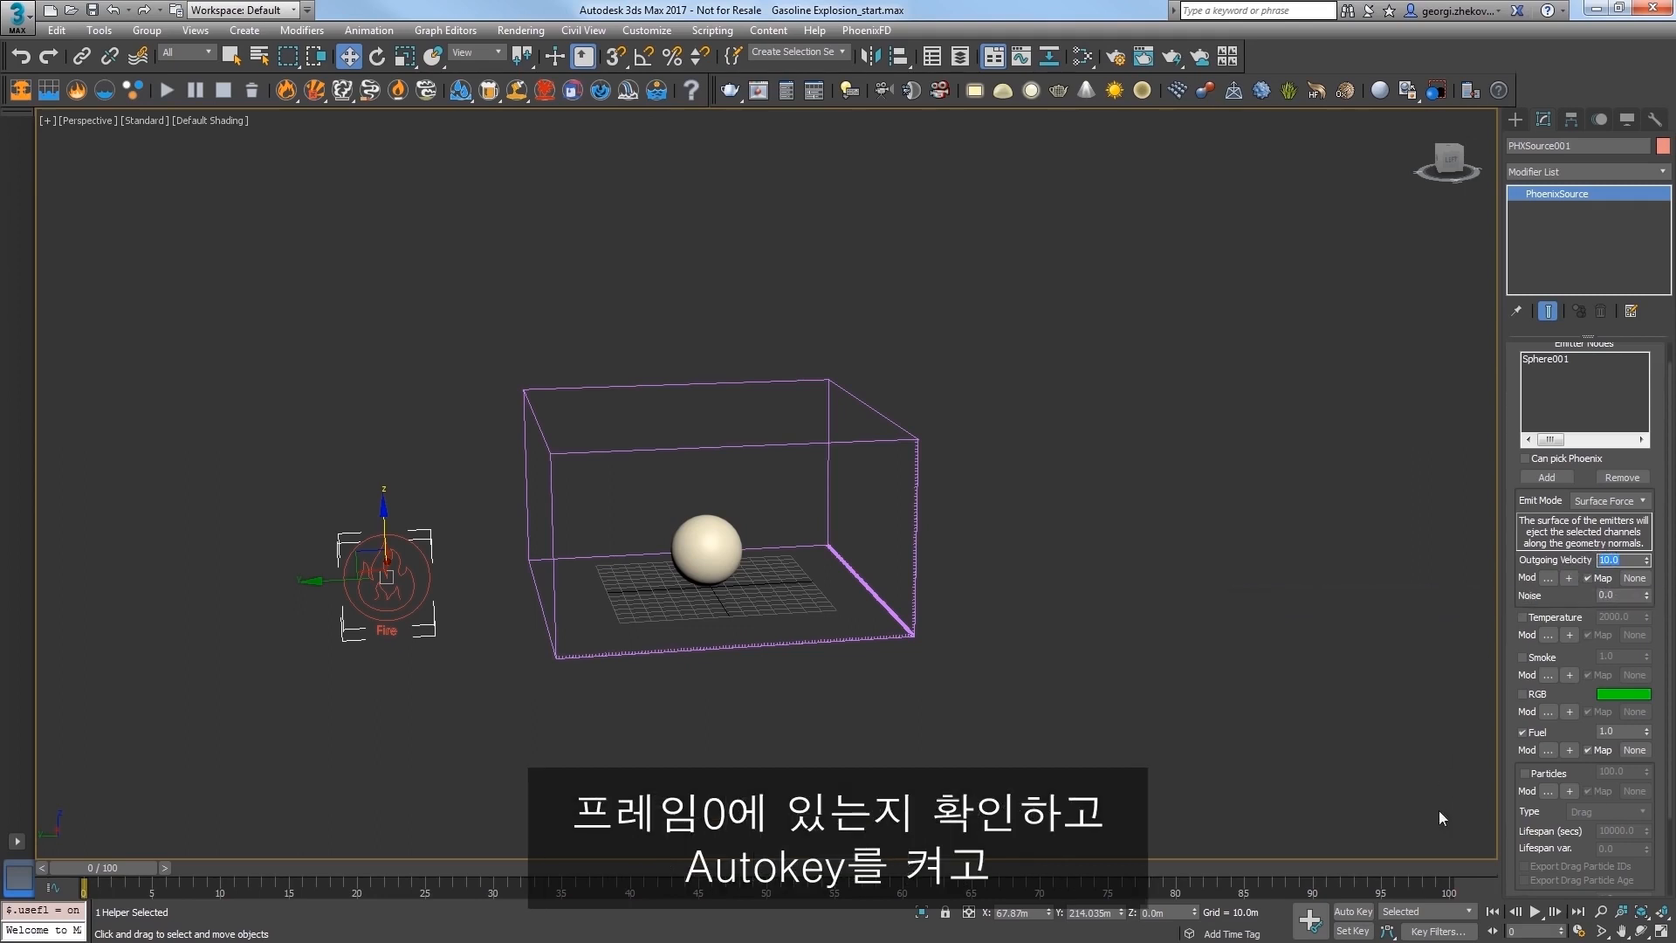
pyautogui.click(1346, 913)
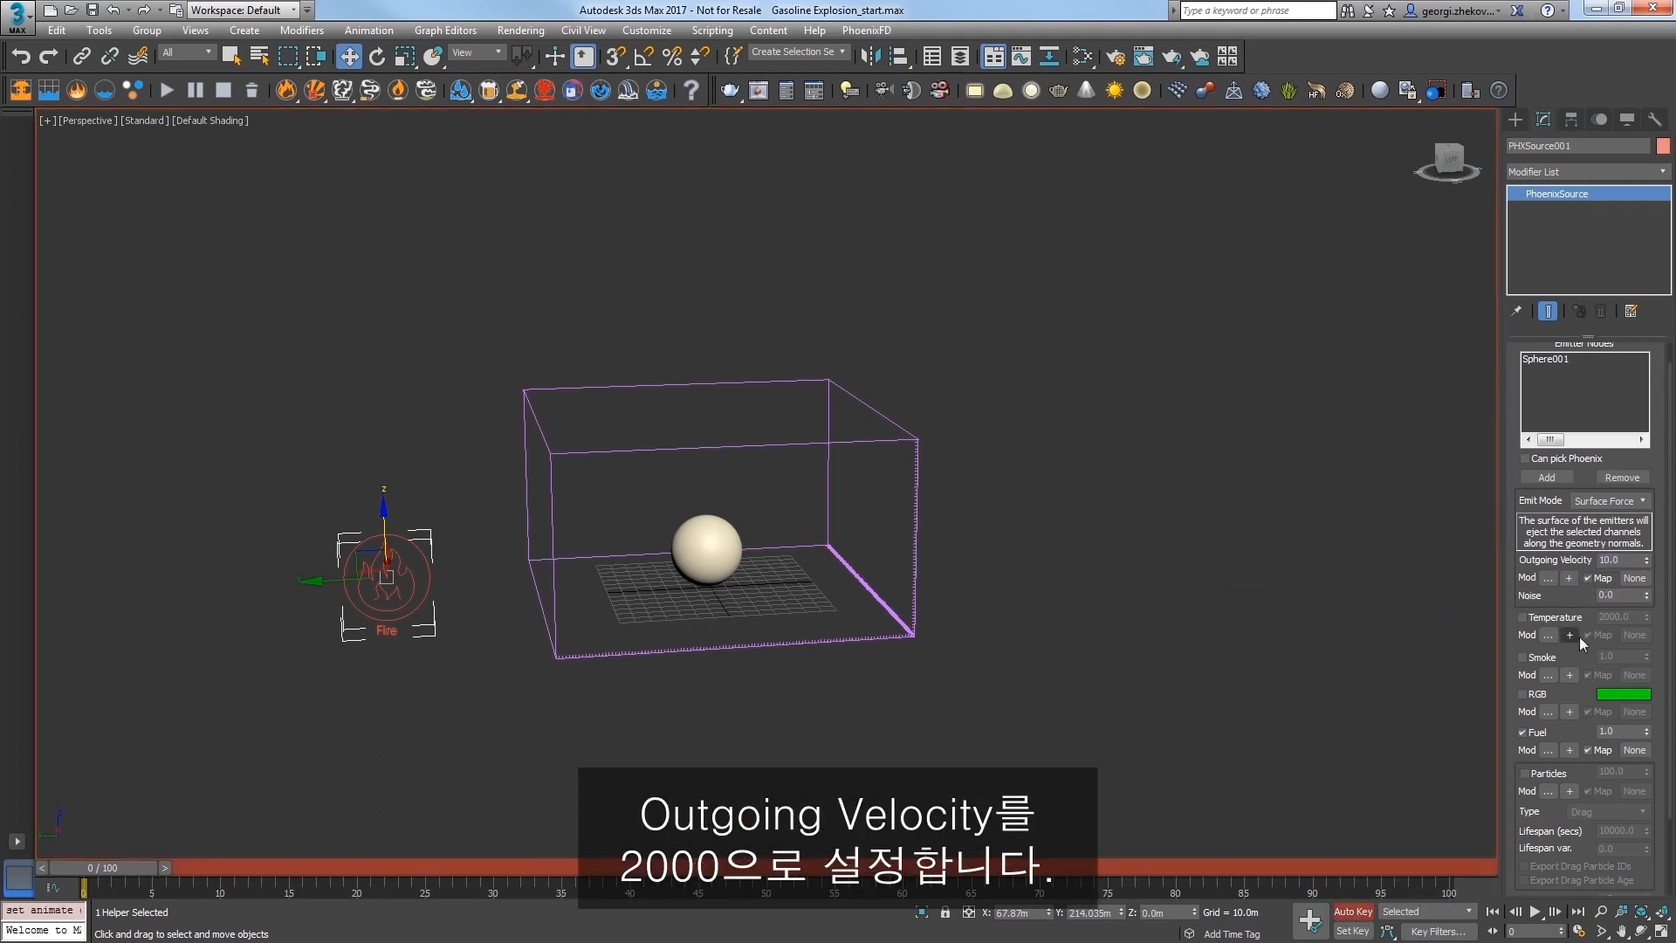
pyautogui.doubleClick(1619, 563)
pyautogui.write('2000')
pyautogui.press('Return')
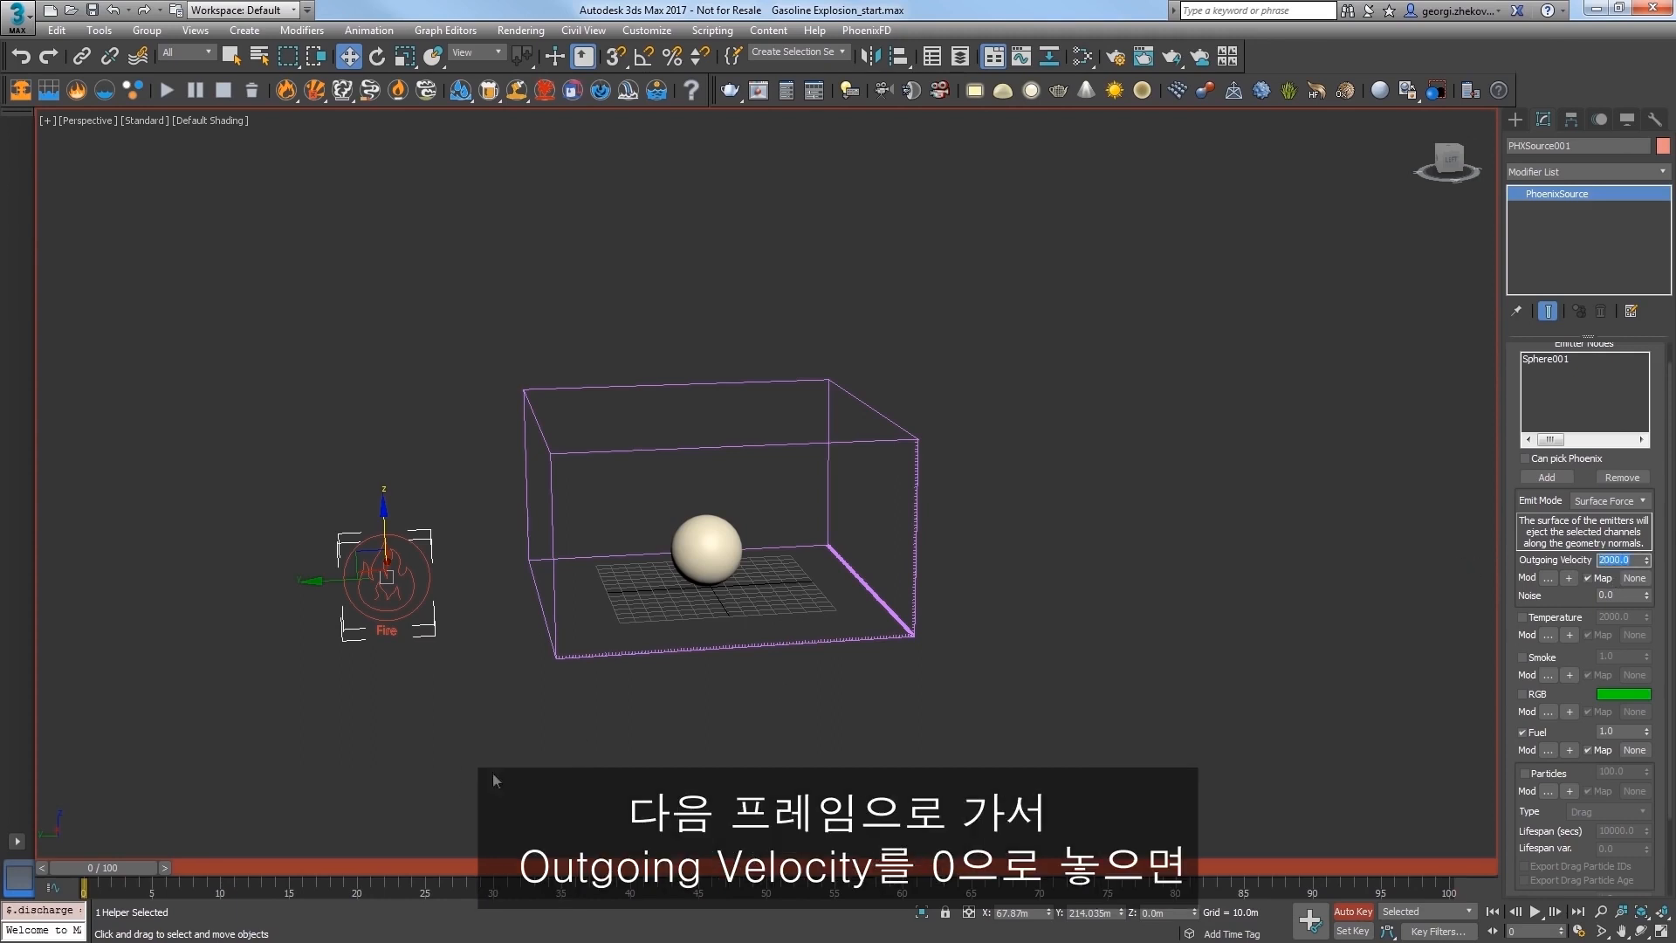
# Step: Key the source's Outgoing Velocity to 0 at frame 1 and turn Auto Key off
pyautogui.click(170, 865)
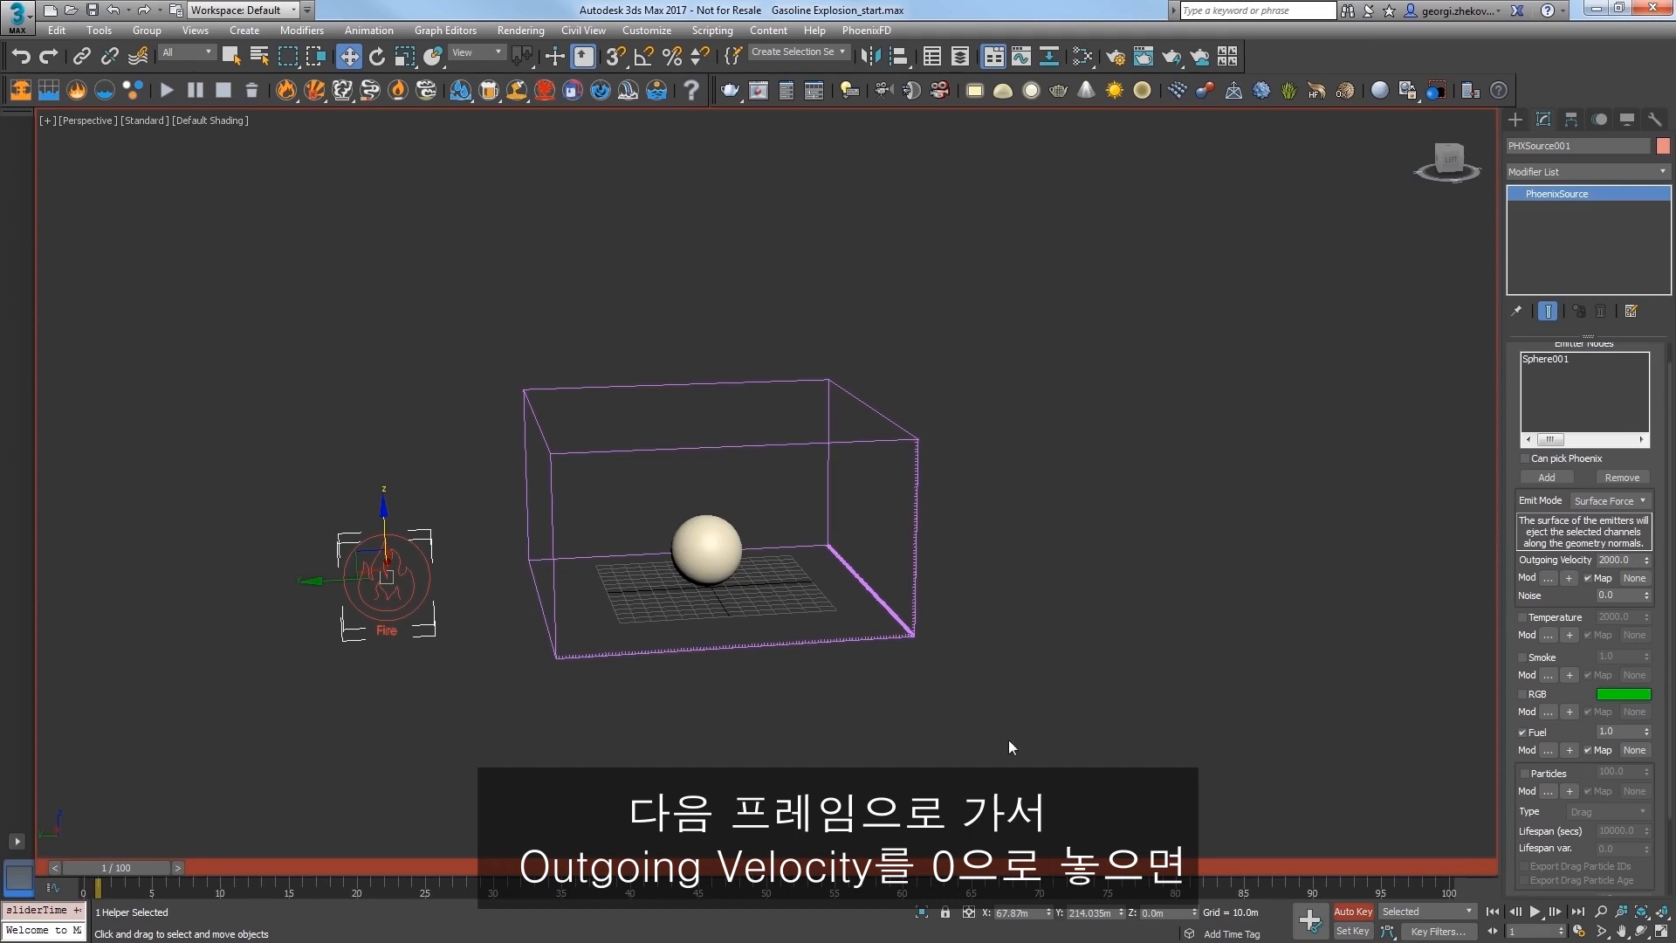
pyautogui.doubleClick(1624, 560)
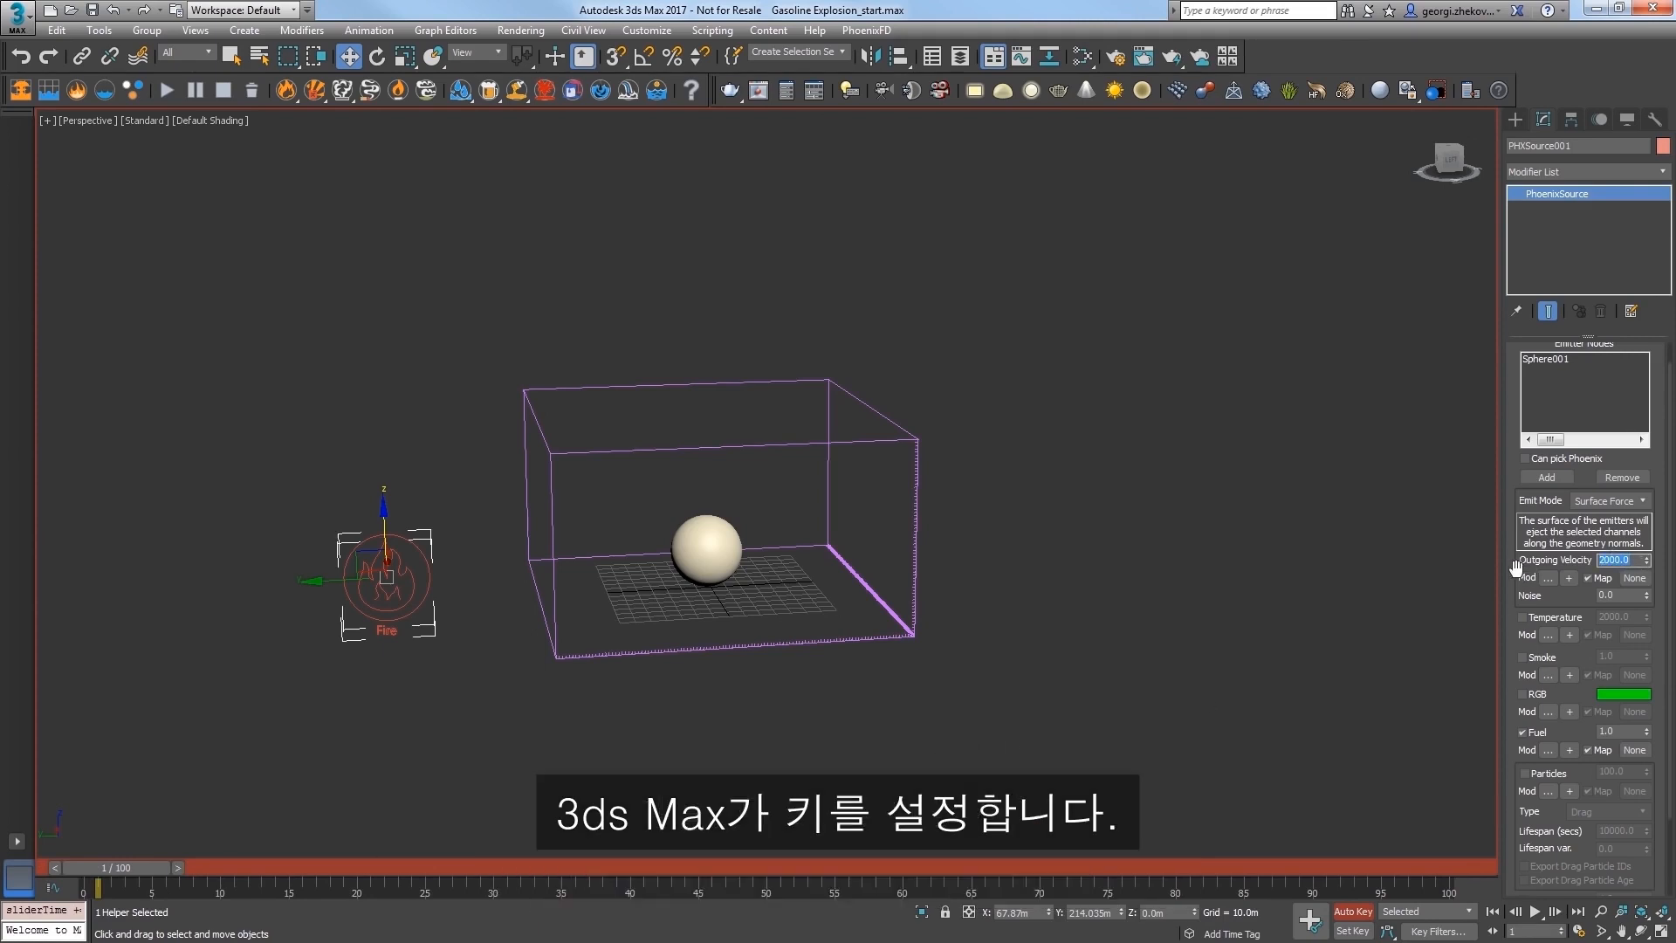
pyautogui.write('0')
pyautogui.press('Return')
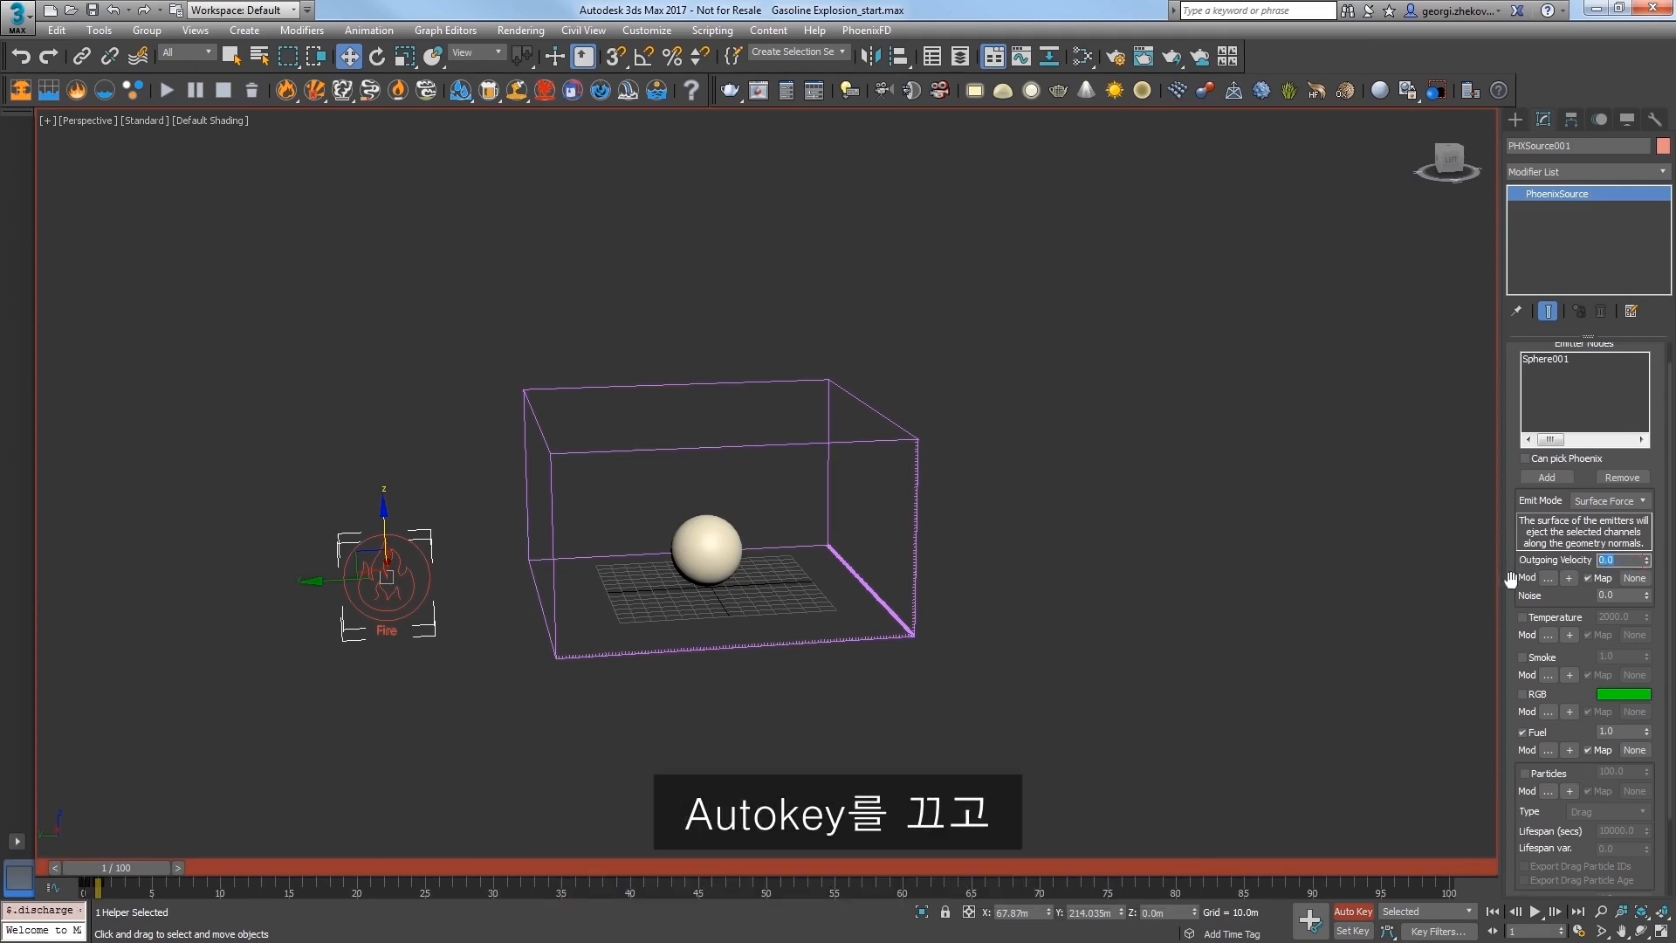
pyautogui.click(1353, 910)
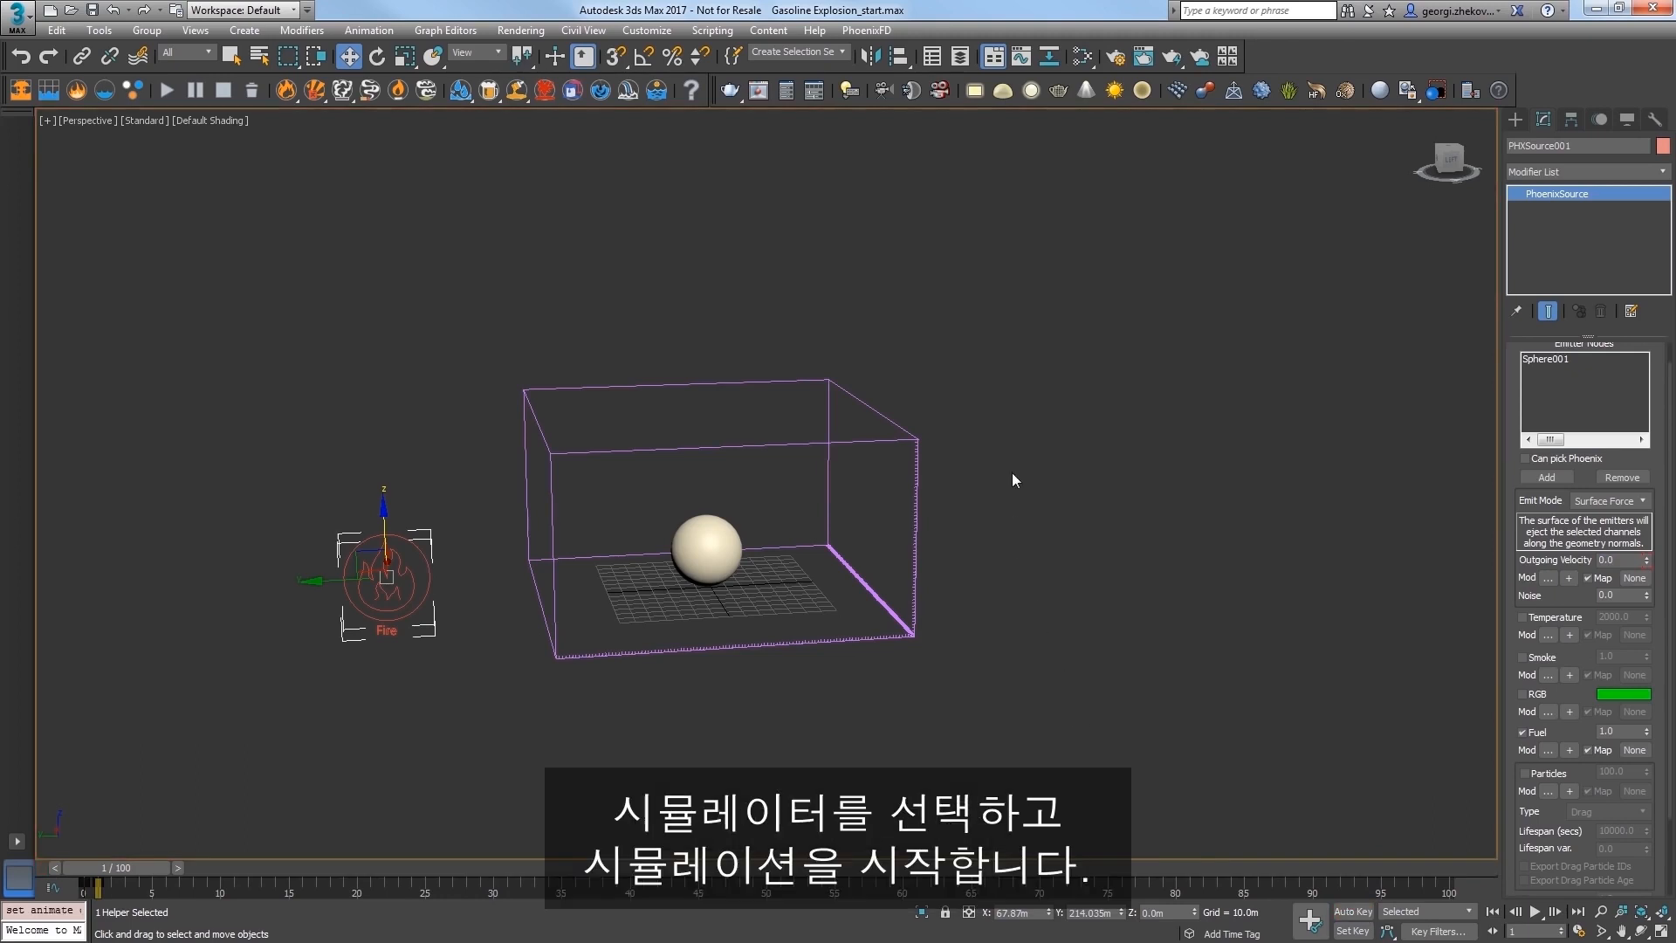
# Step: Select the fire/smoke simulator container and start a test simulation
pyautogui.moveTo(899, 428); pyautogui.dragTo(901, 424)
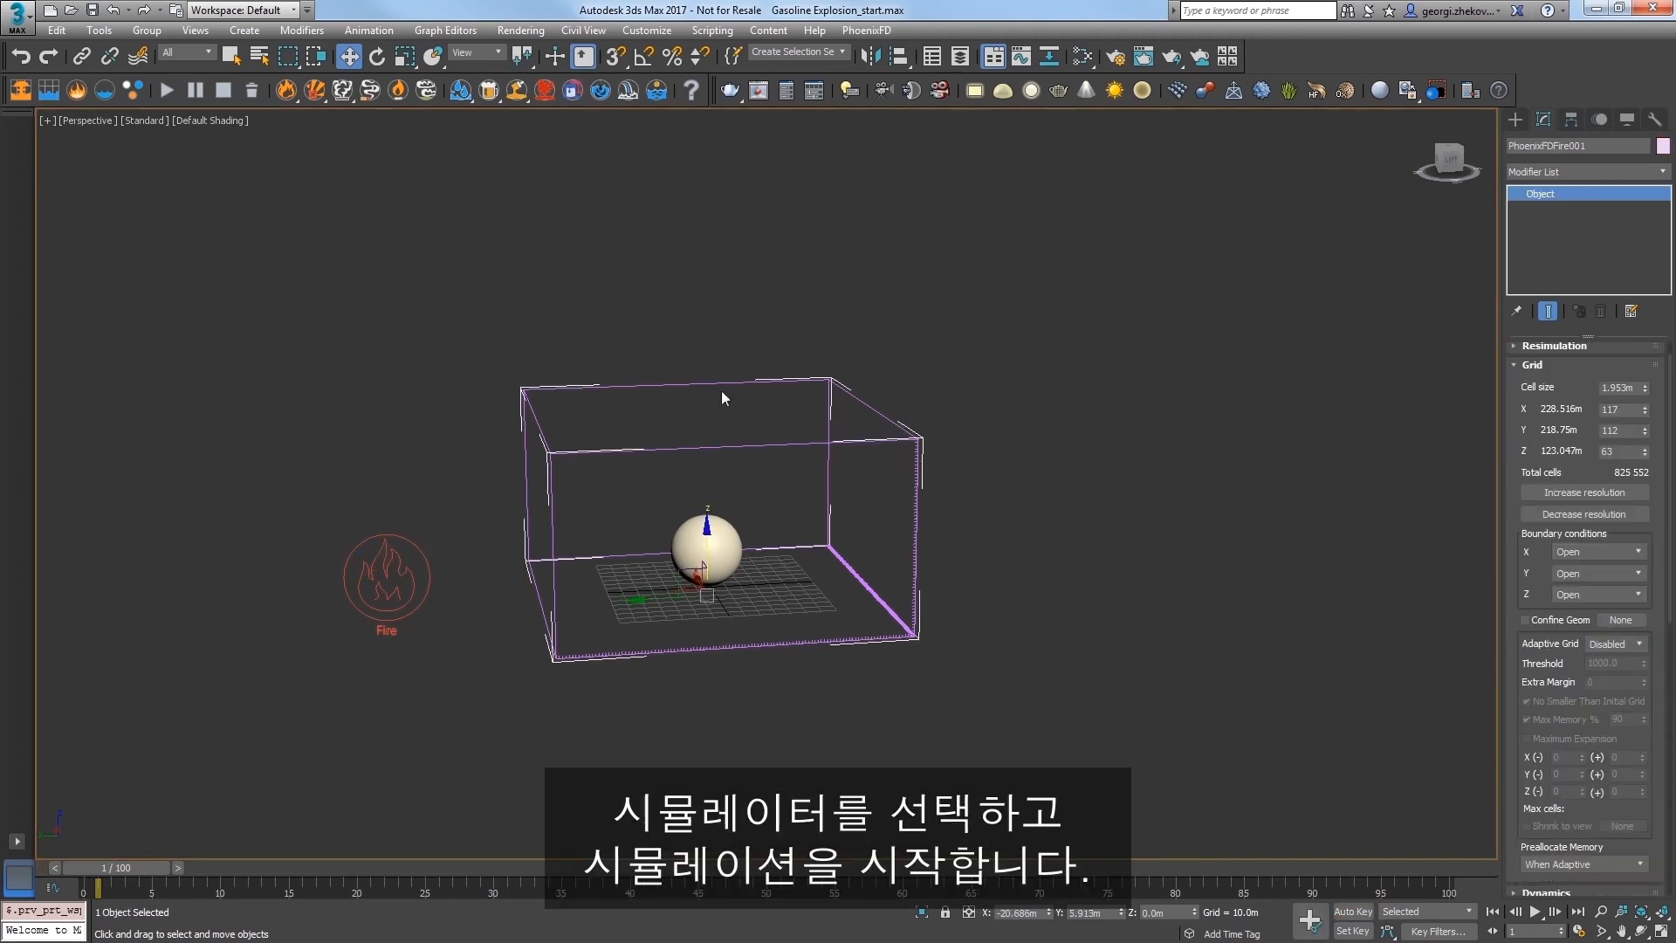
pyautogui.click(166, 88)
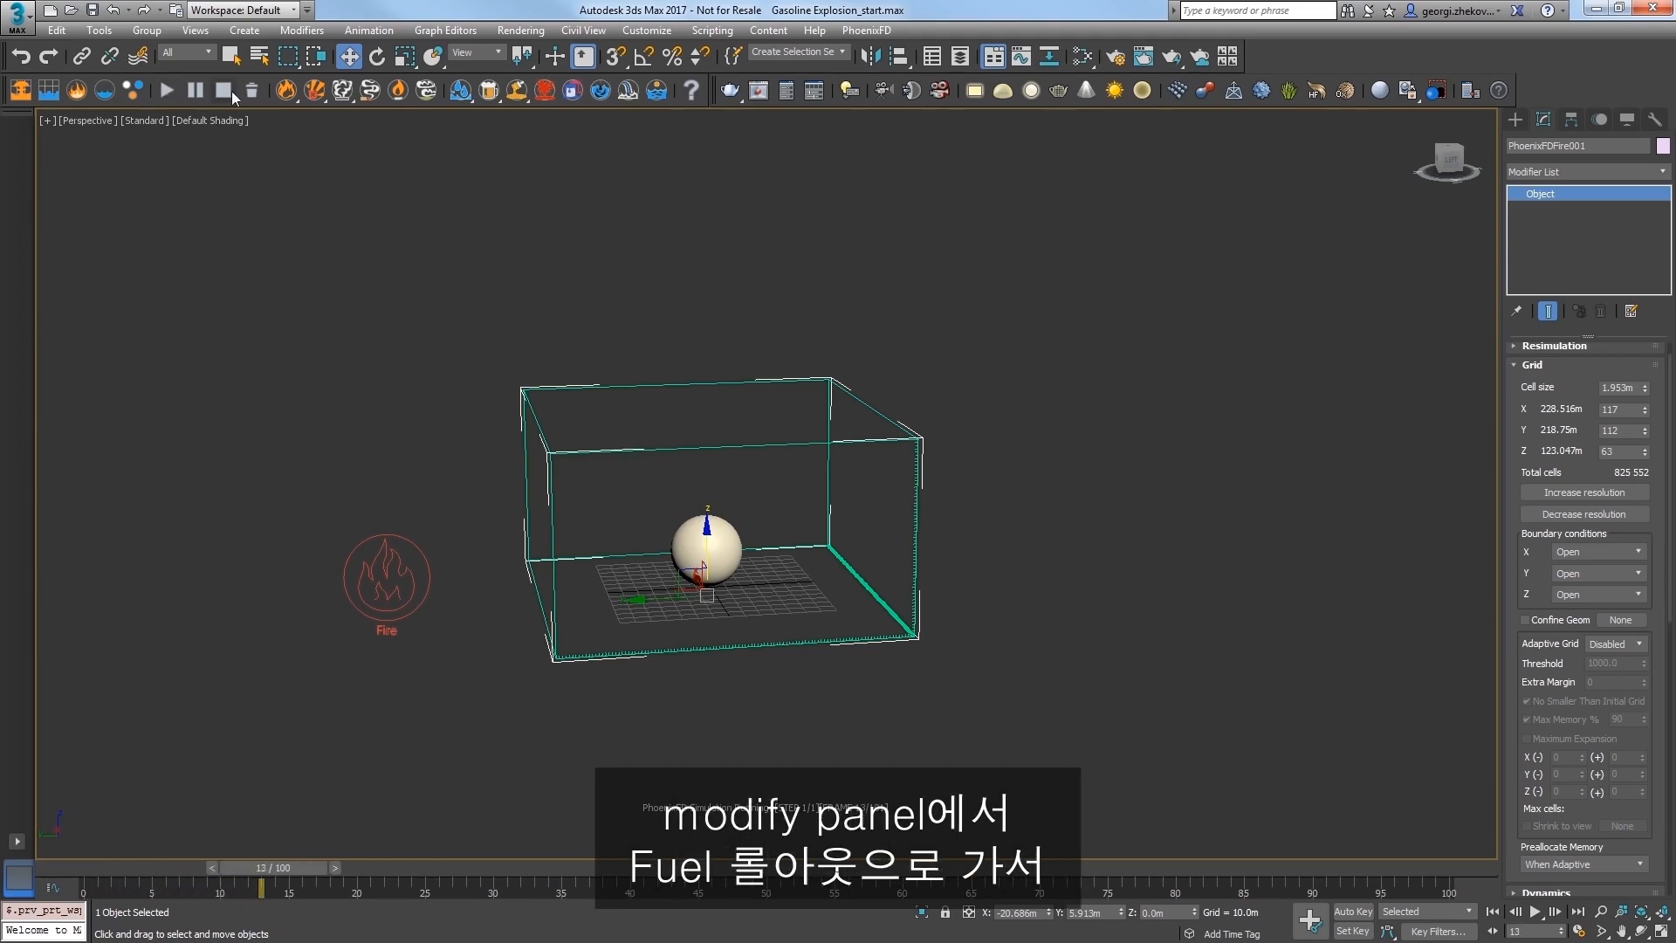
# Step: Enable burning in the simulator's fuel settings, rerun the simulation and stop it after about 13 frames
pyautogui.click(1514, 363)
pyautogui.click(1527, 404)
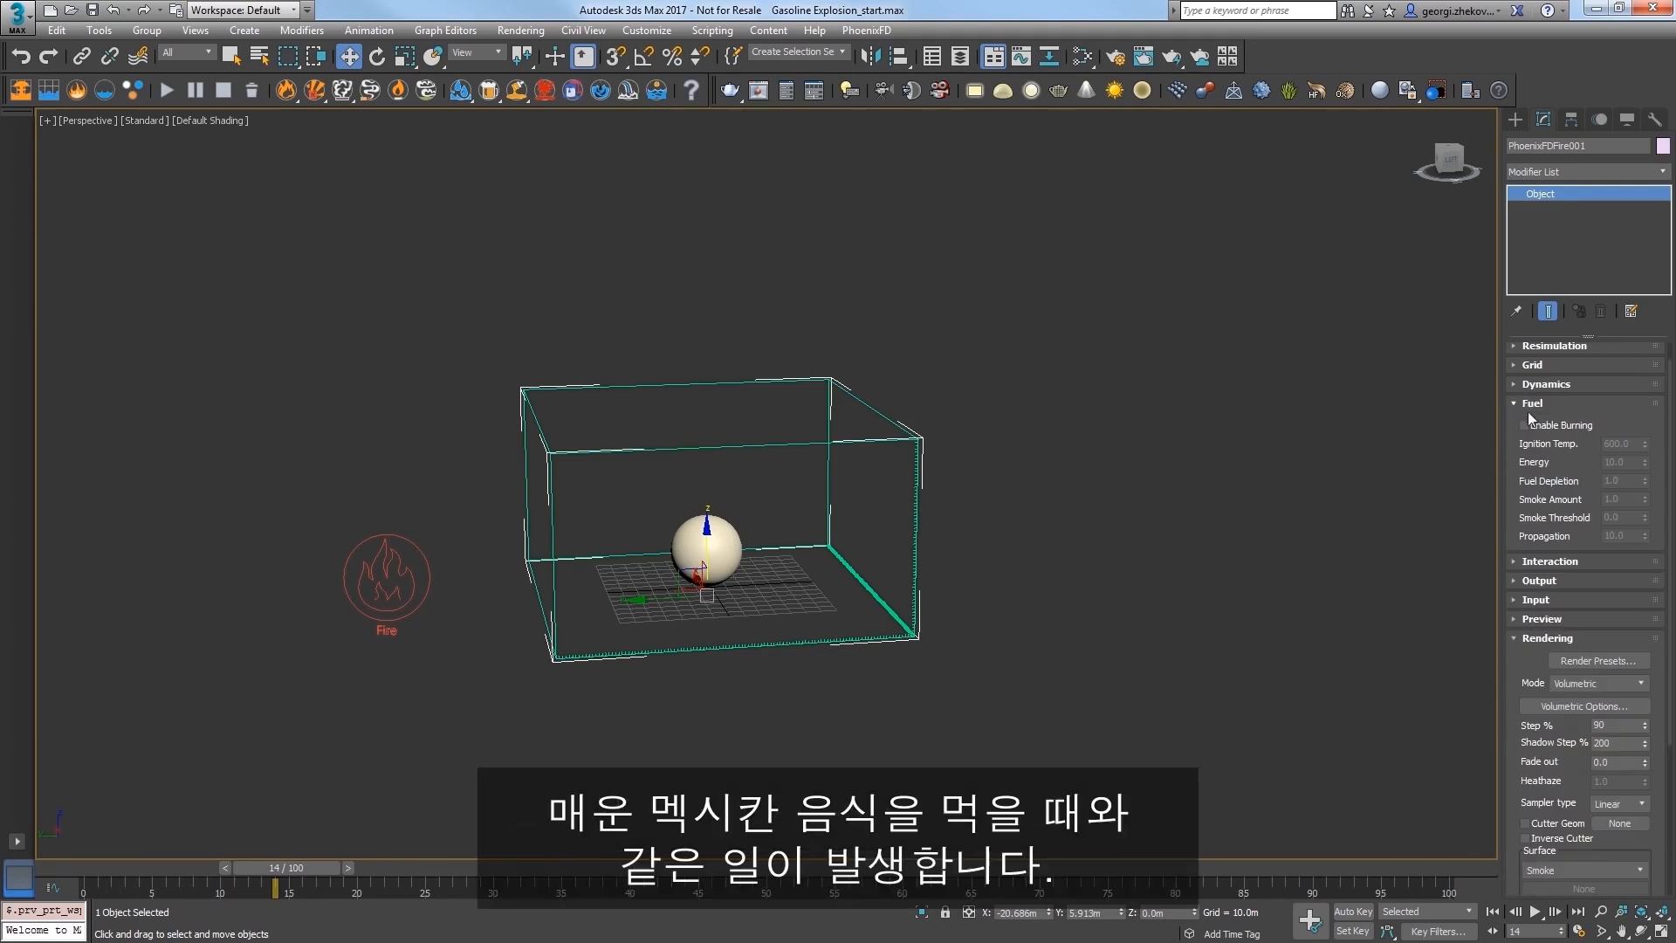
pyautogui.click(1531, 424)
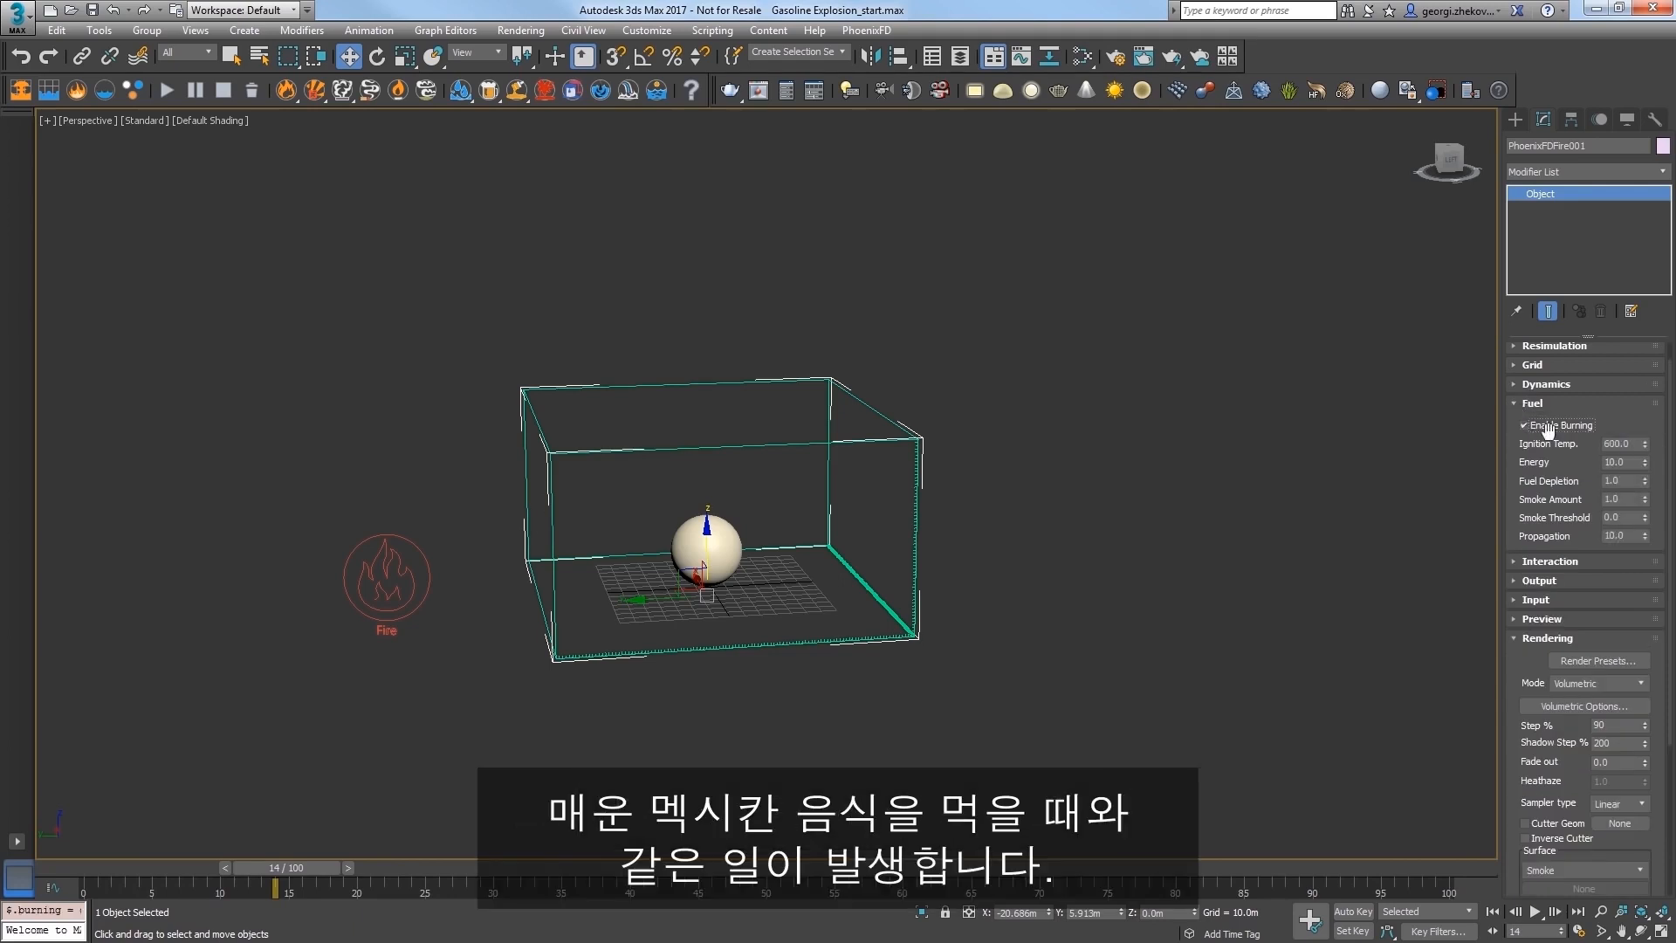
pyautogui.click(168, 92)
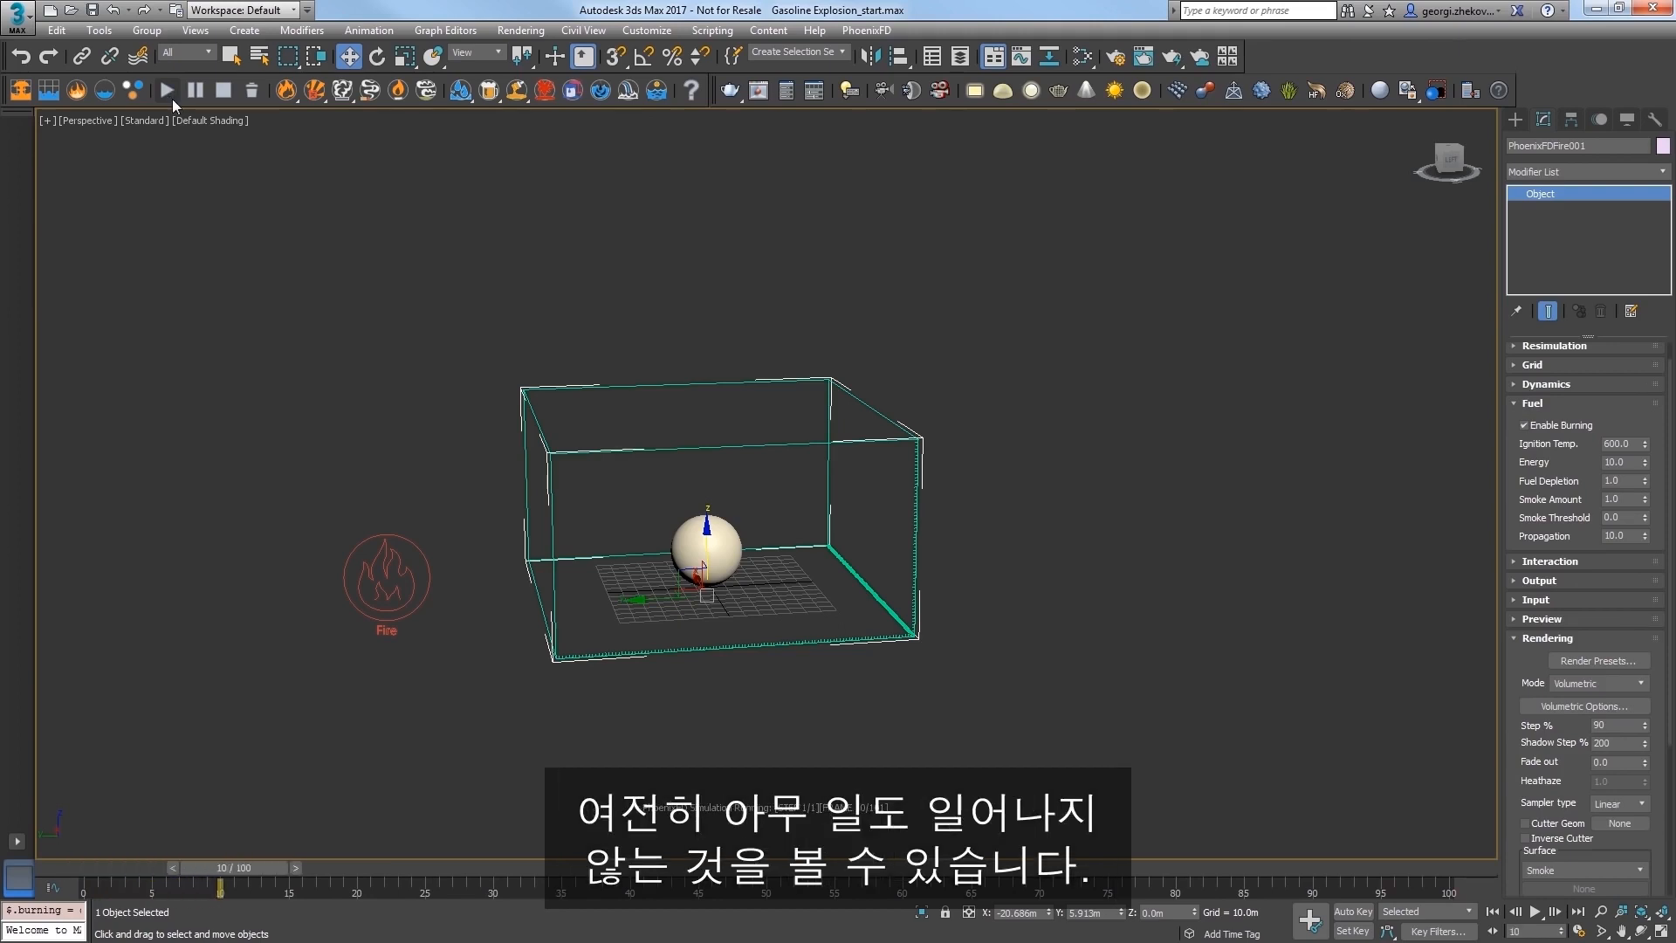
pyautogui.click(220, 97)
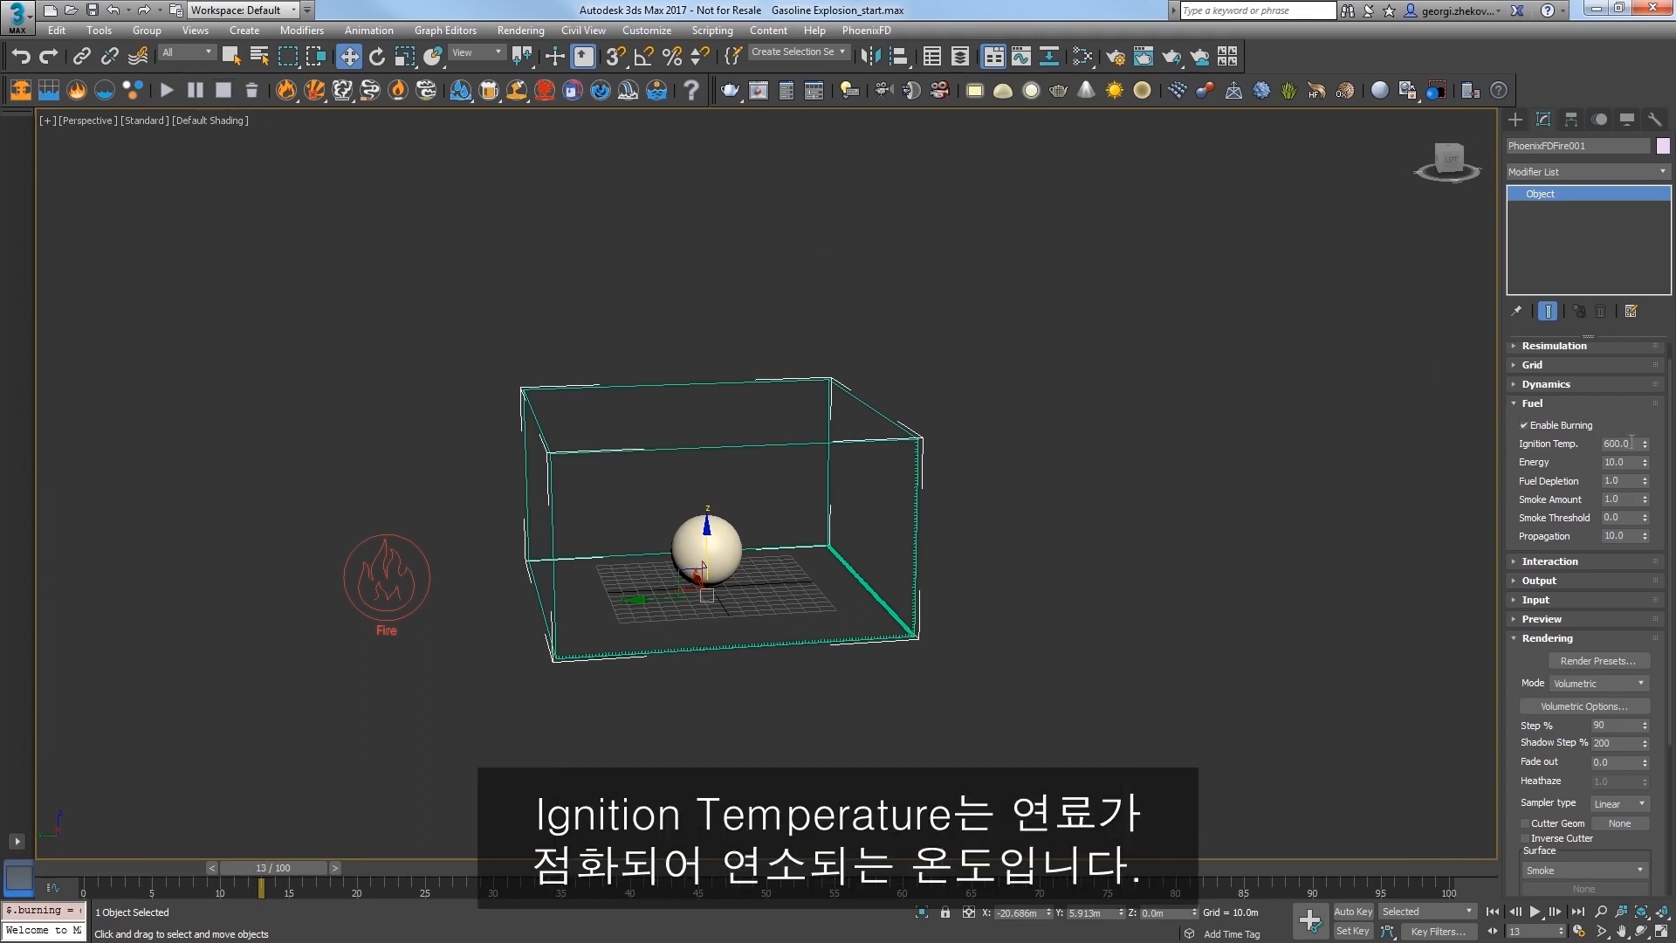
# Step: Try a lower fuel ignition temperature and return it to 600
pyautogui.moveTo(1634, 443); pyautogui.dragTo(1584, 438)
pyautogui.write('600')
pyautogui.press('Return')
pyautogui.write('500')
pyautogui.press('Return')
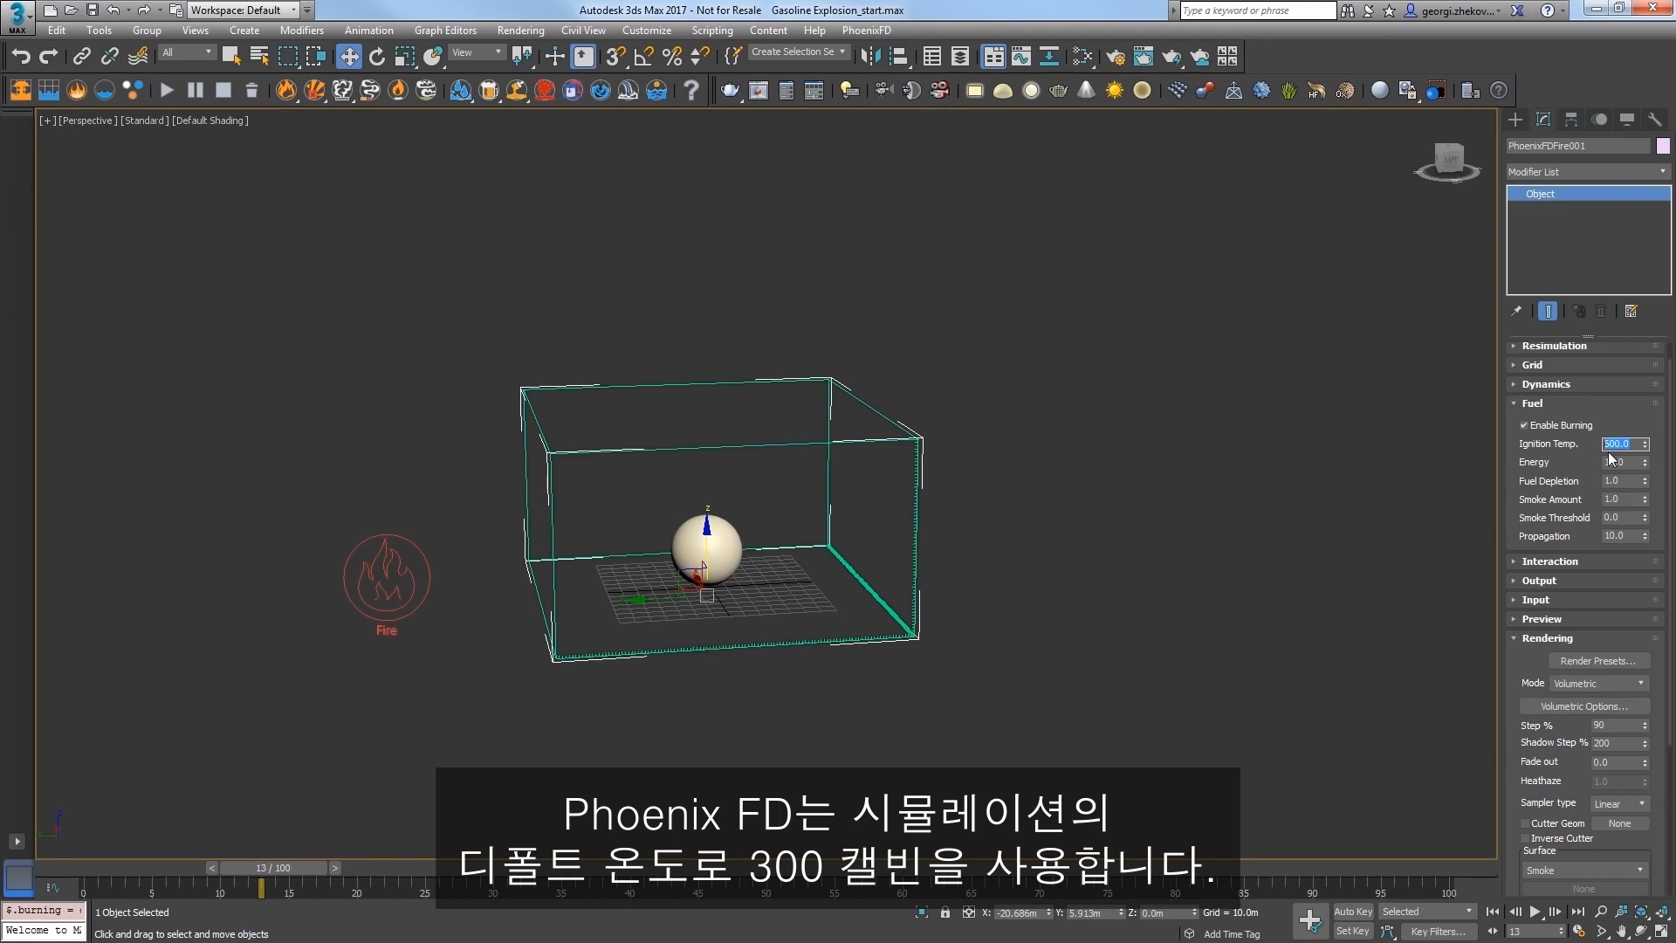
pyautogui.write('600')
pyautogui.press('Return')
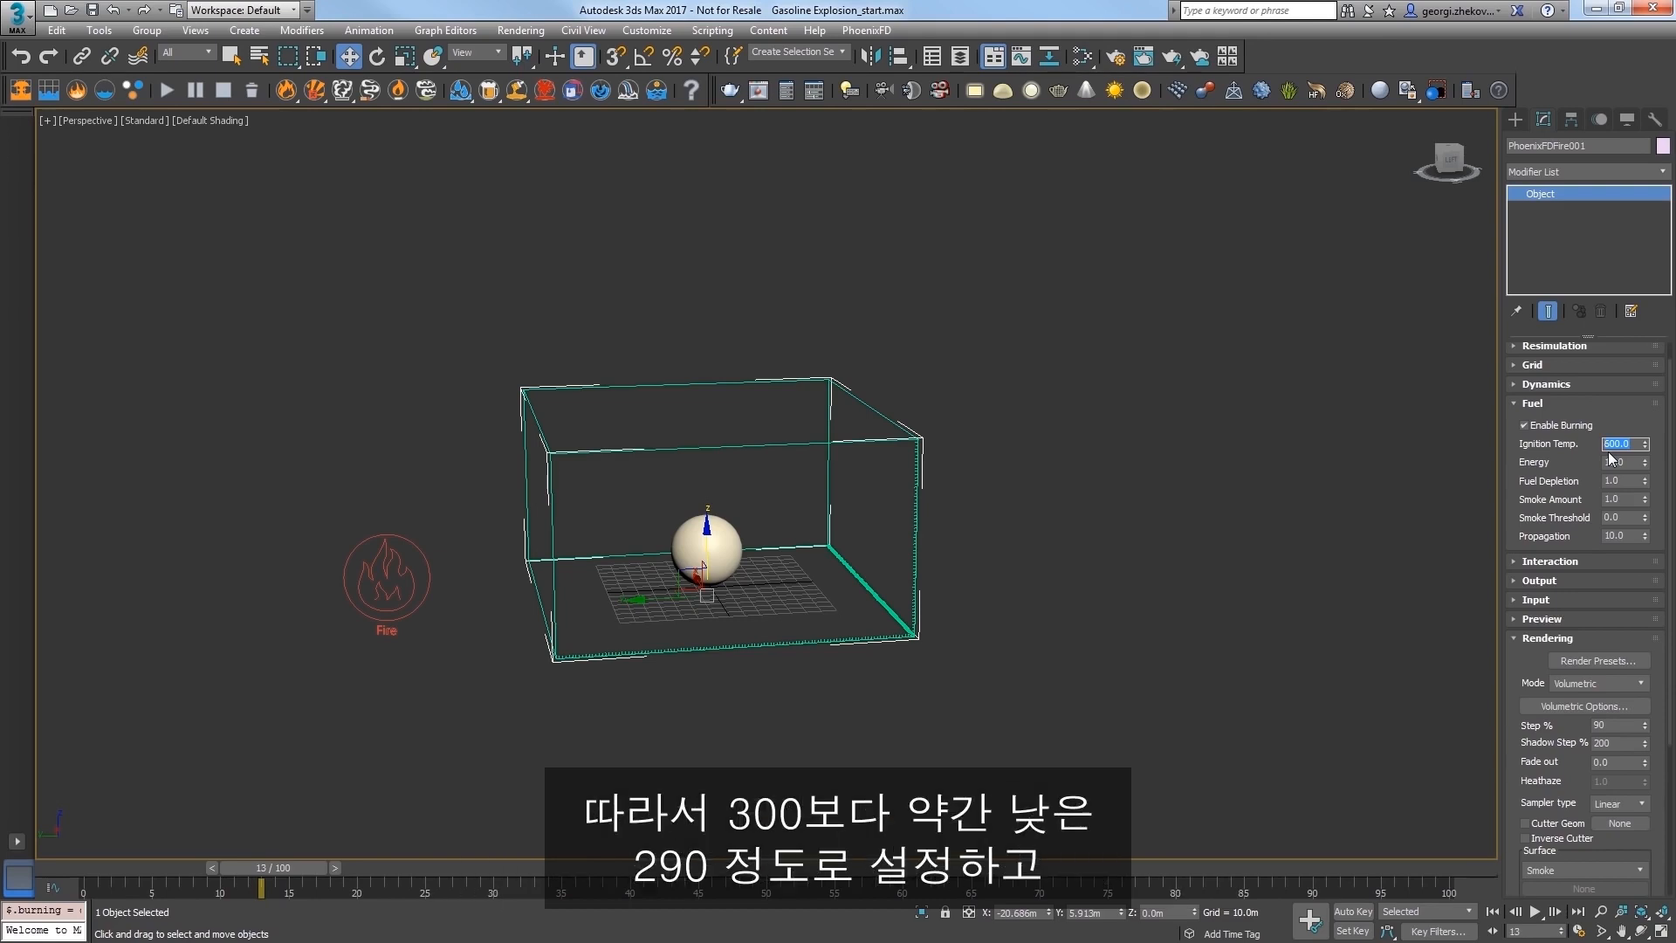
# Step: Set the fuel's ignition temperature to 290 and run the simulation to about frame 11
pyautogui.press('Return')
pyautogui.click(167, 91)
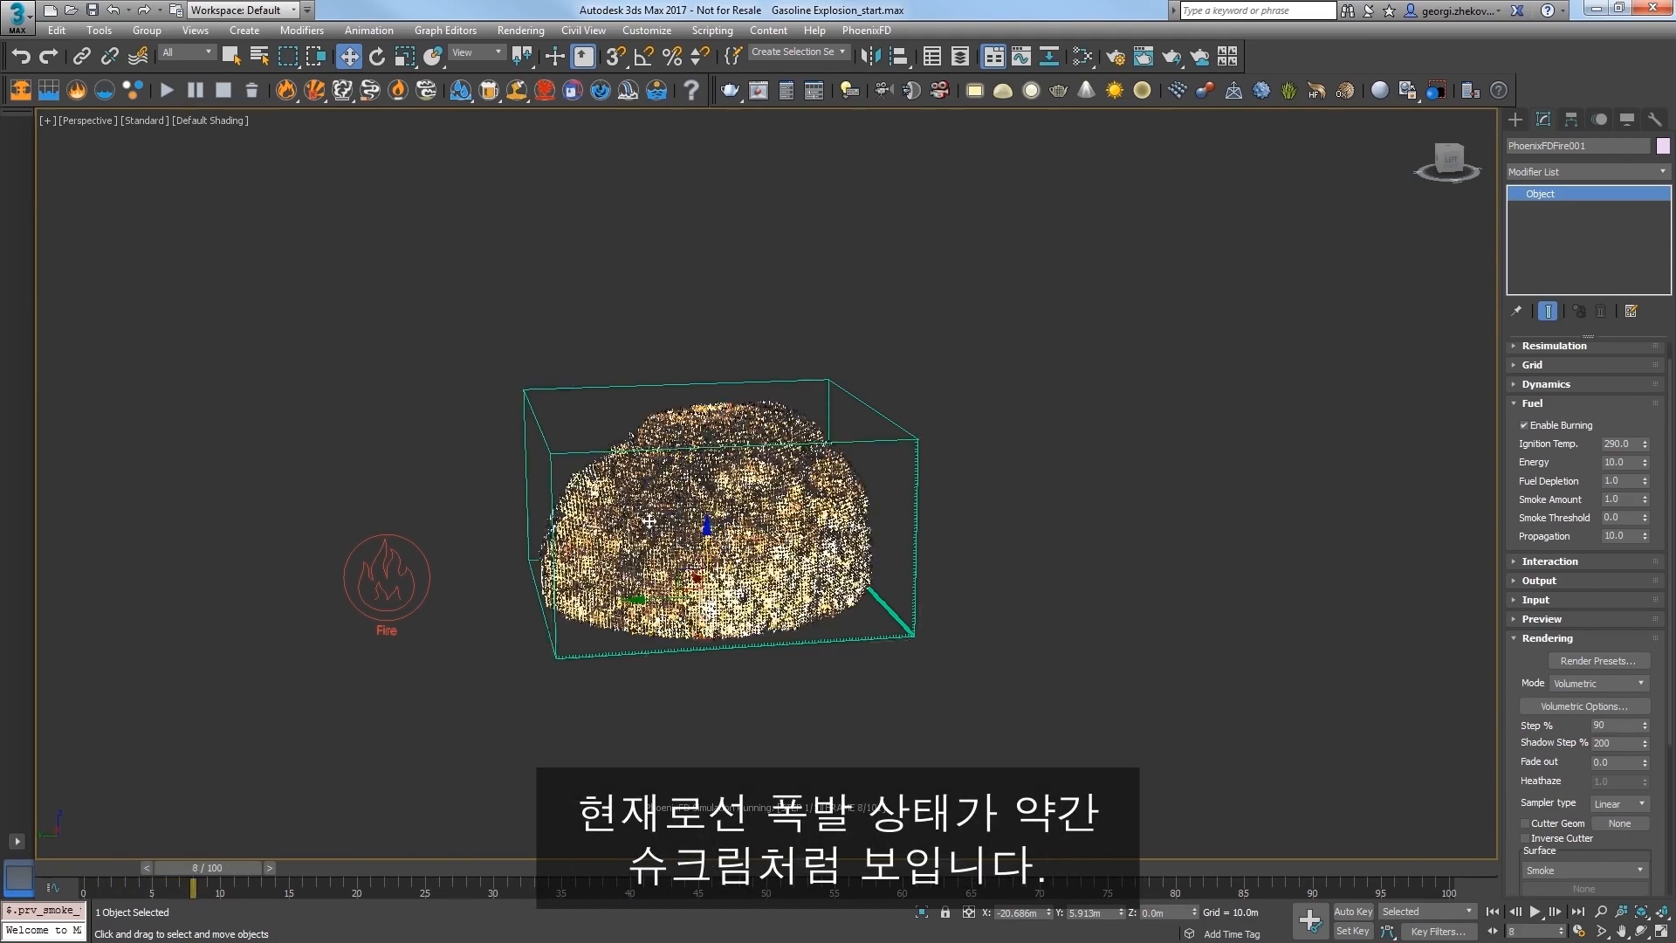
pyautogui.click(222, 91)
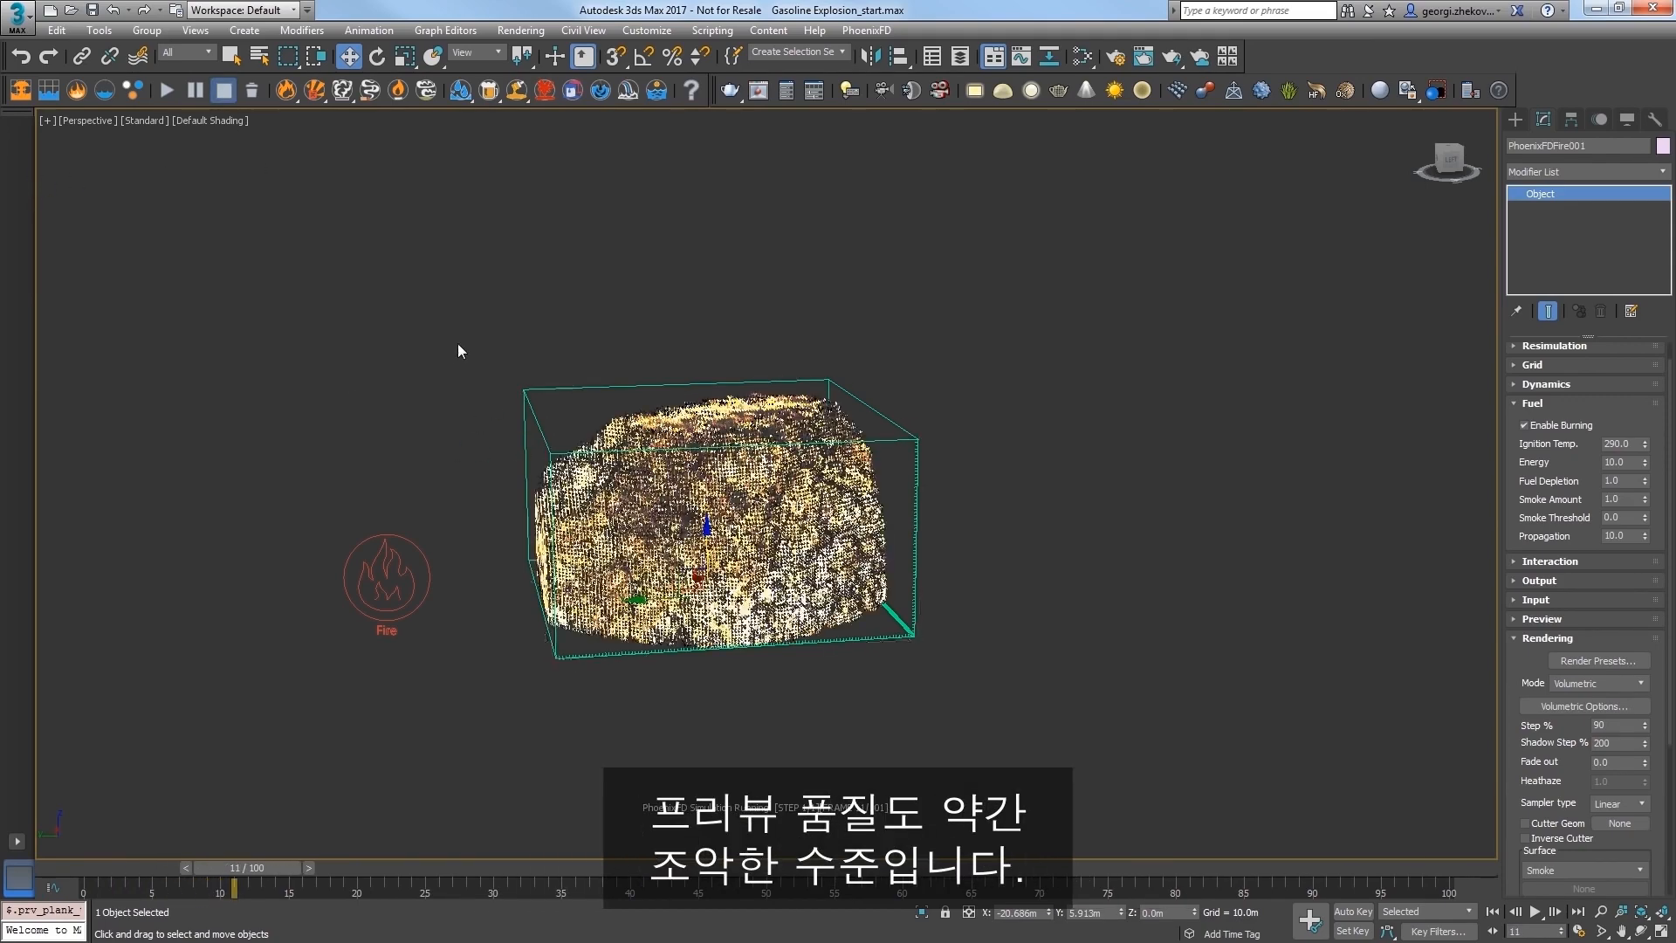
# Step: Enable the simulator's GPU preview in the viewport
pyautogui.click(1529, 403)
pyautogui.click(1533, 500)
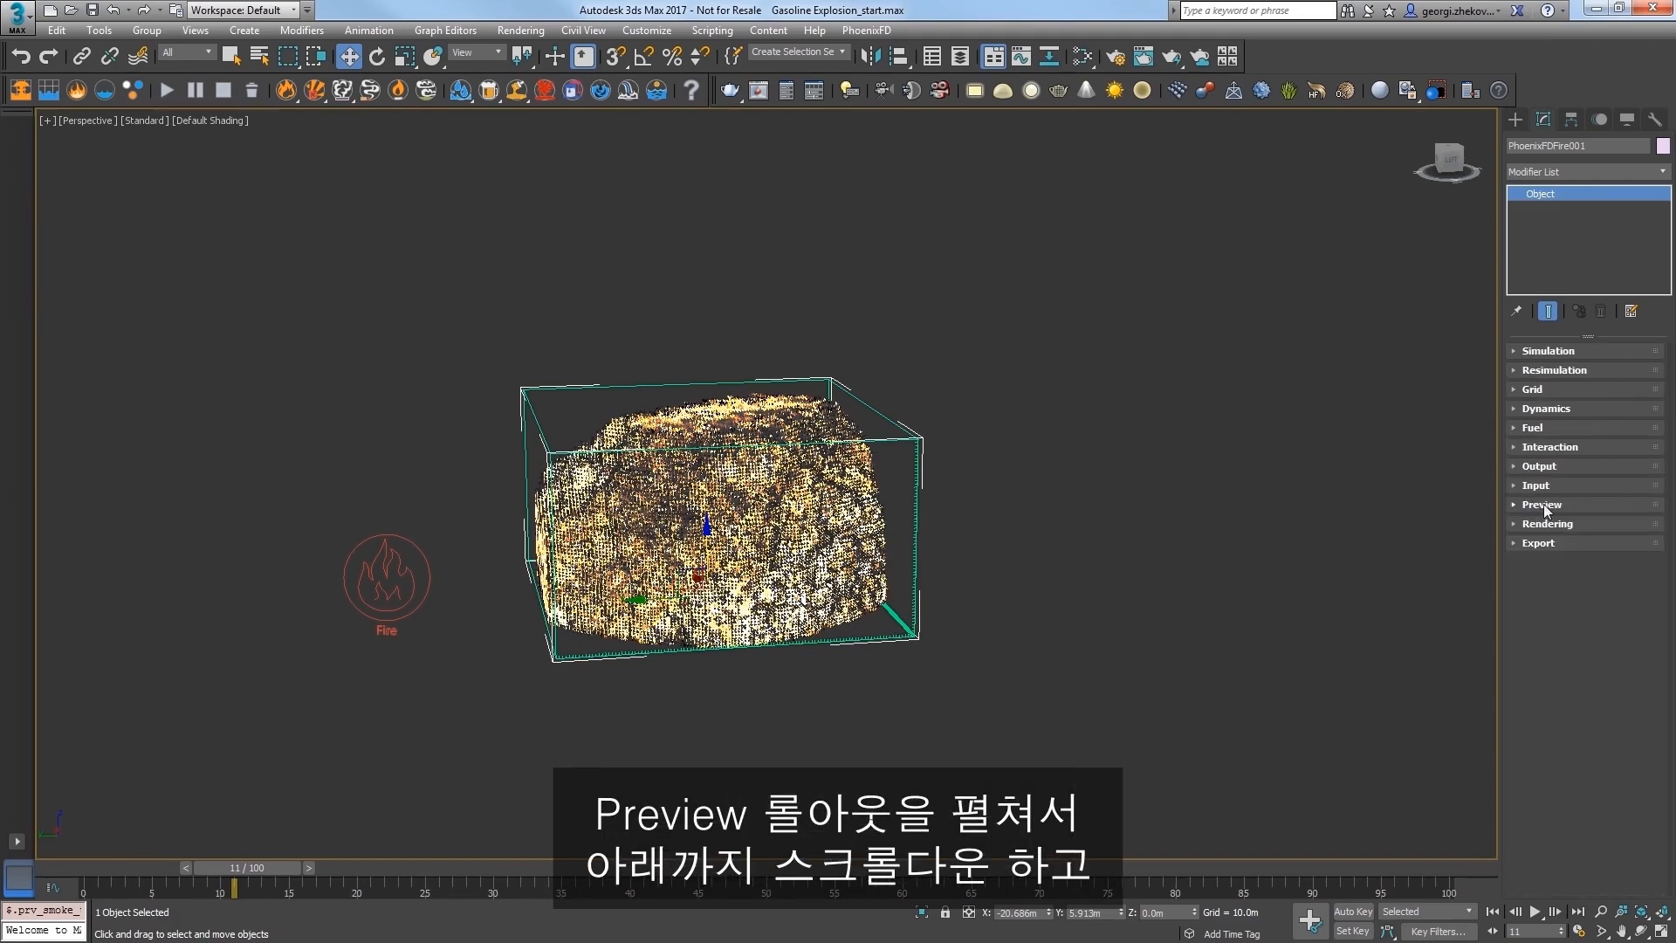
pyautogui.click(1540, 504)
pyautogui.moveTo(1569, 626); pyautogui.dragTo(1567, 532)
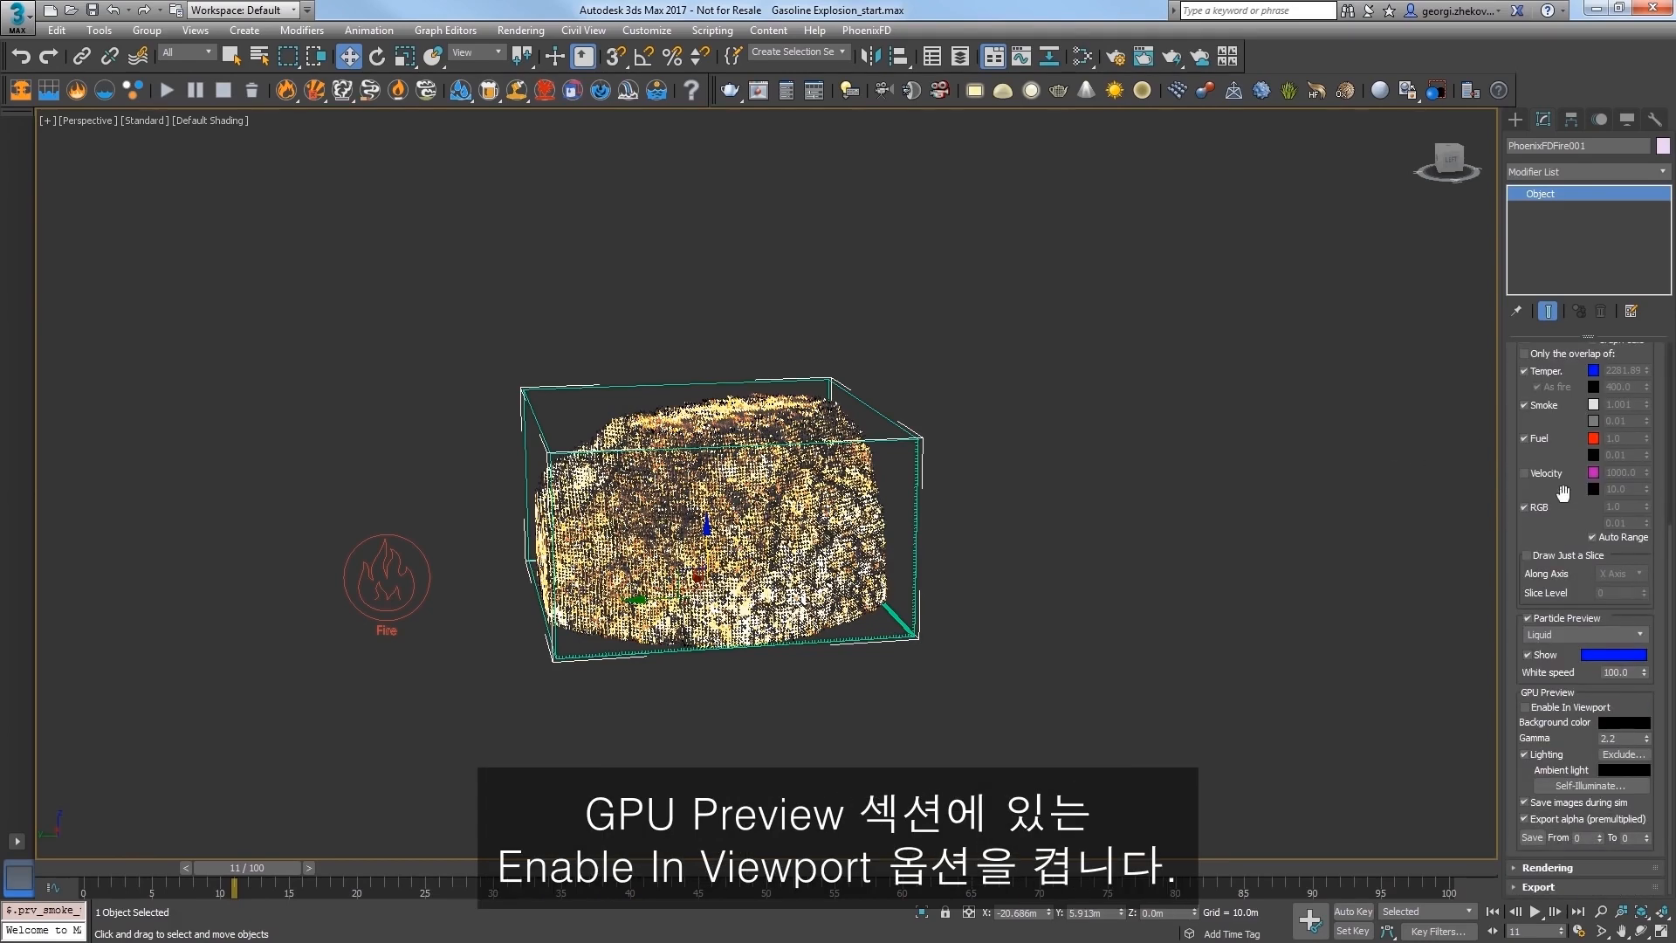
pyautogui.click(1525, 707)
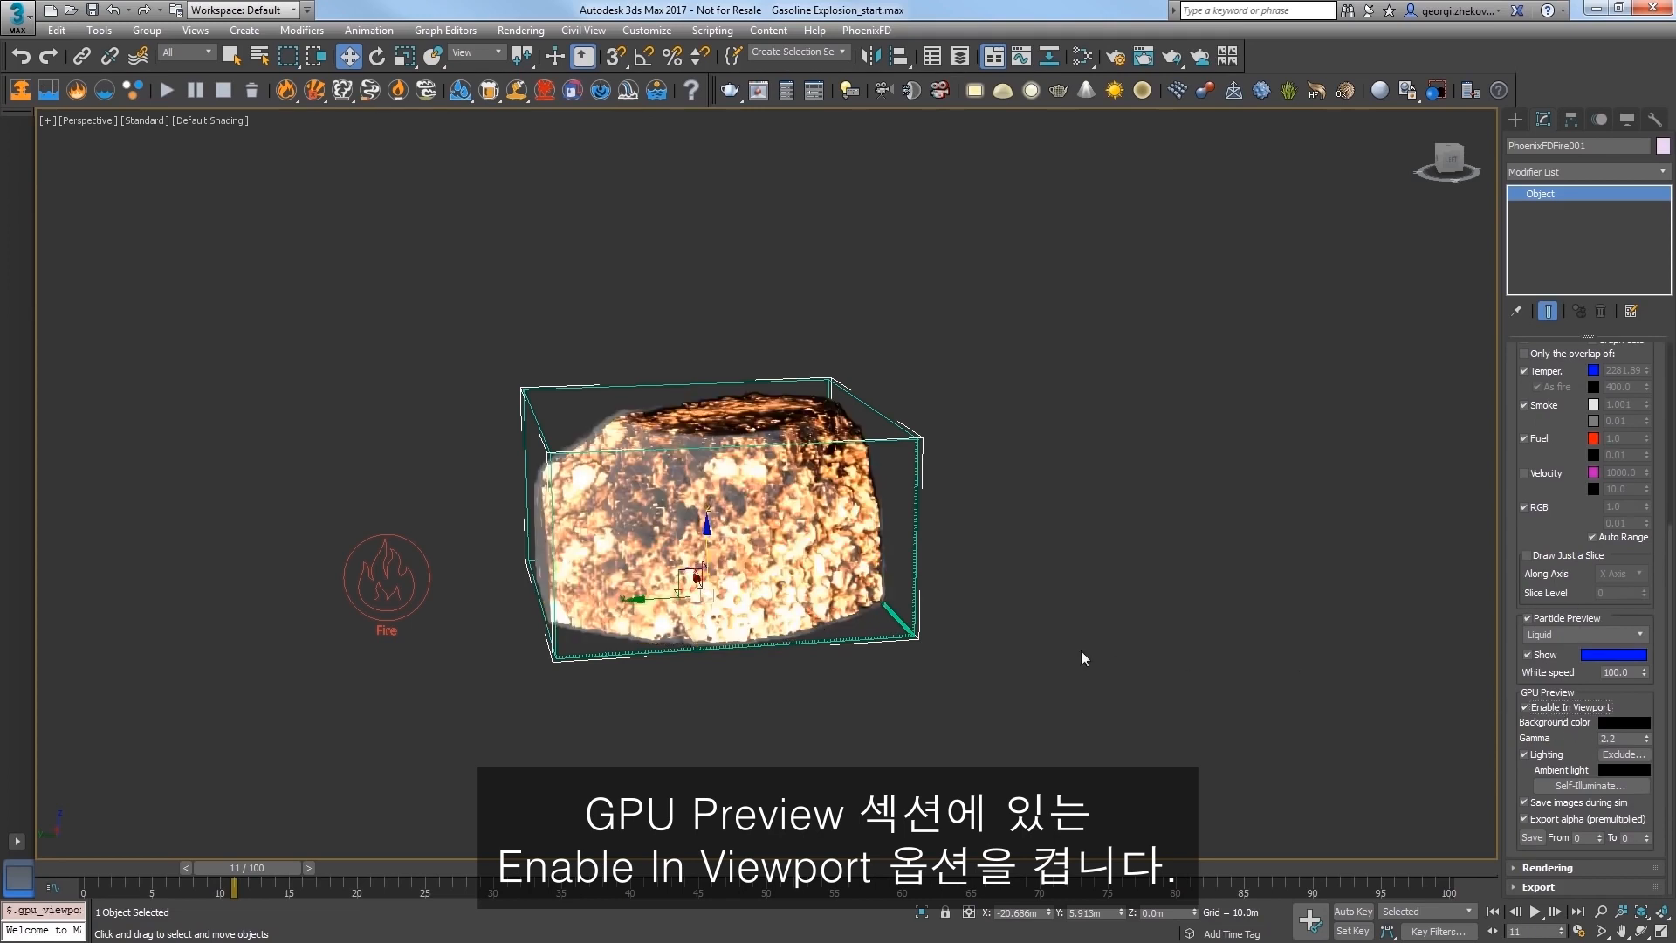
# Step: Set the simulator's adaptive grid to Temperature with a threshold of 600
pyautogui.press('alt')
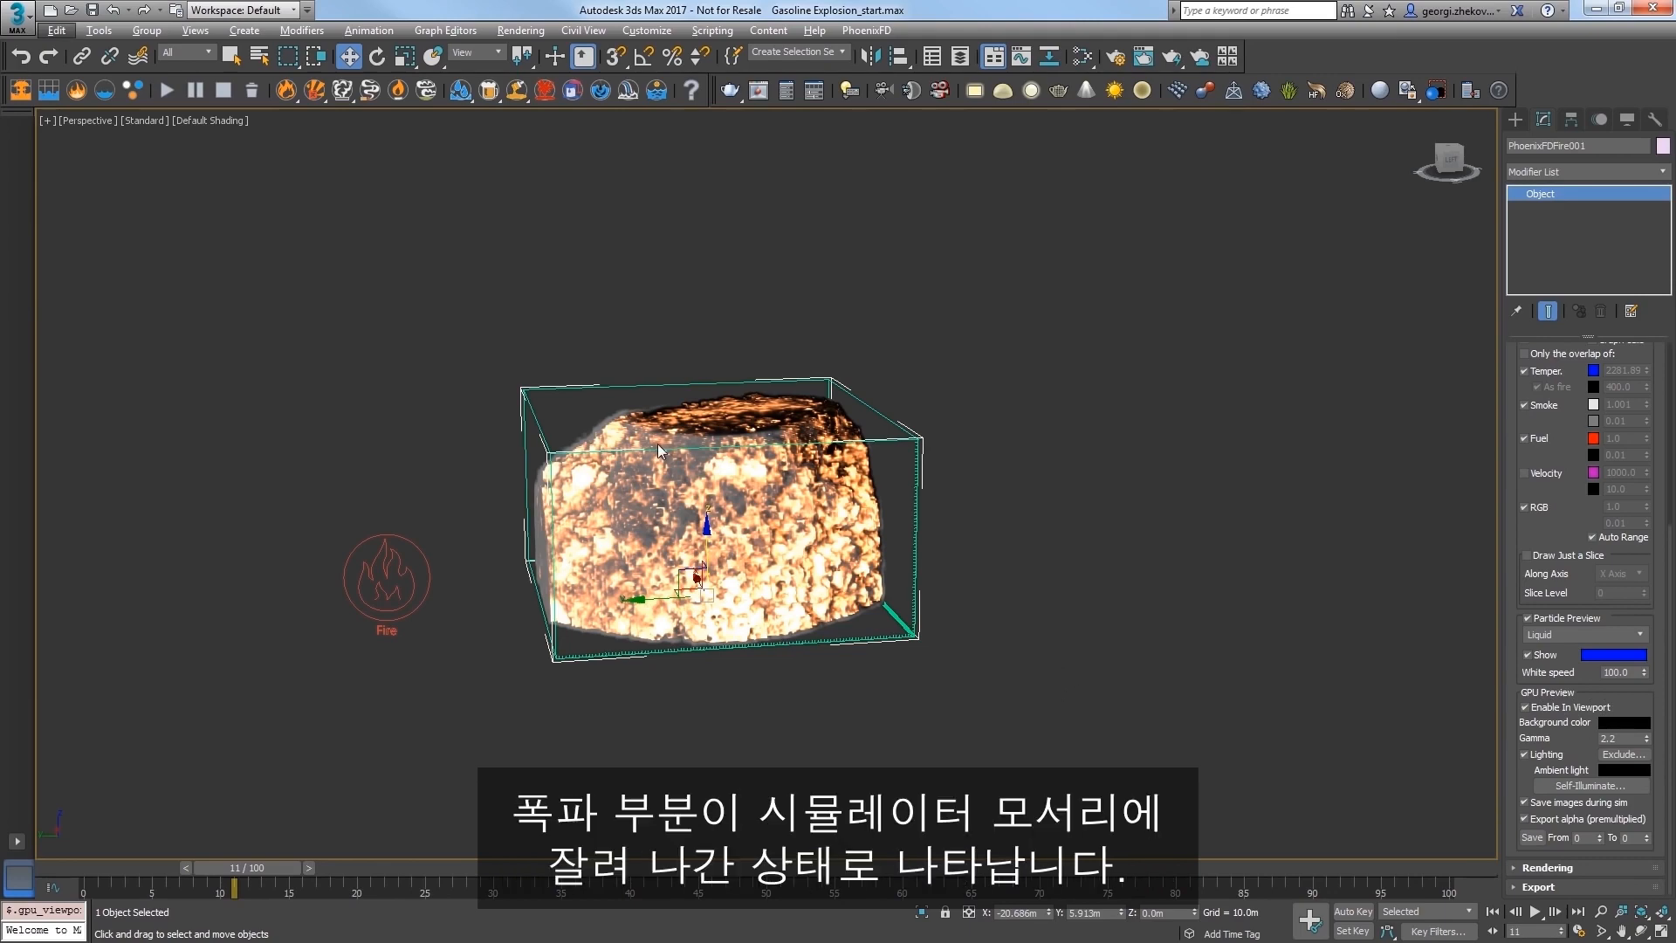
pyautogui.keyDown('alt'); pyautogui.moveTo(729, 502); pyautogui.dragTo(646, 602, button='middle'); pyautogui.keyUp('alt')
pyautogui.scroll(5, 1584, 746)
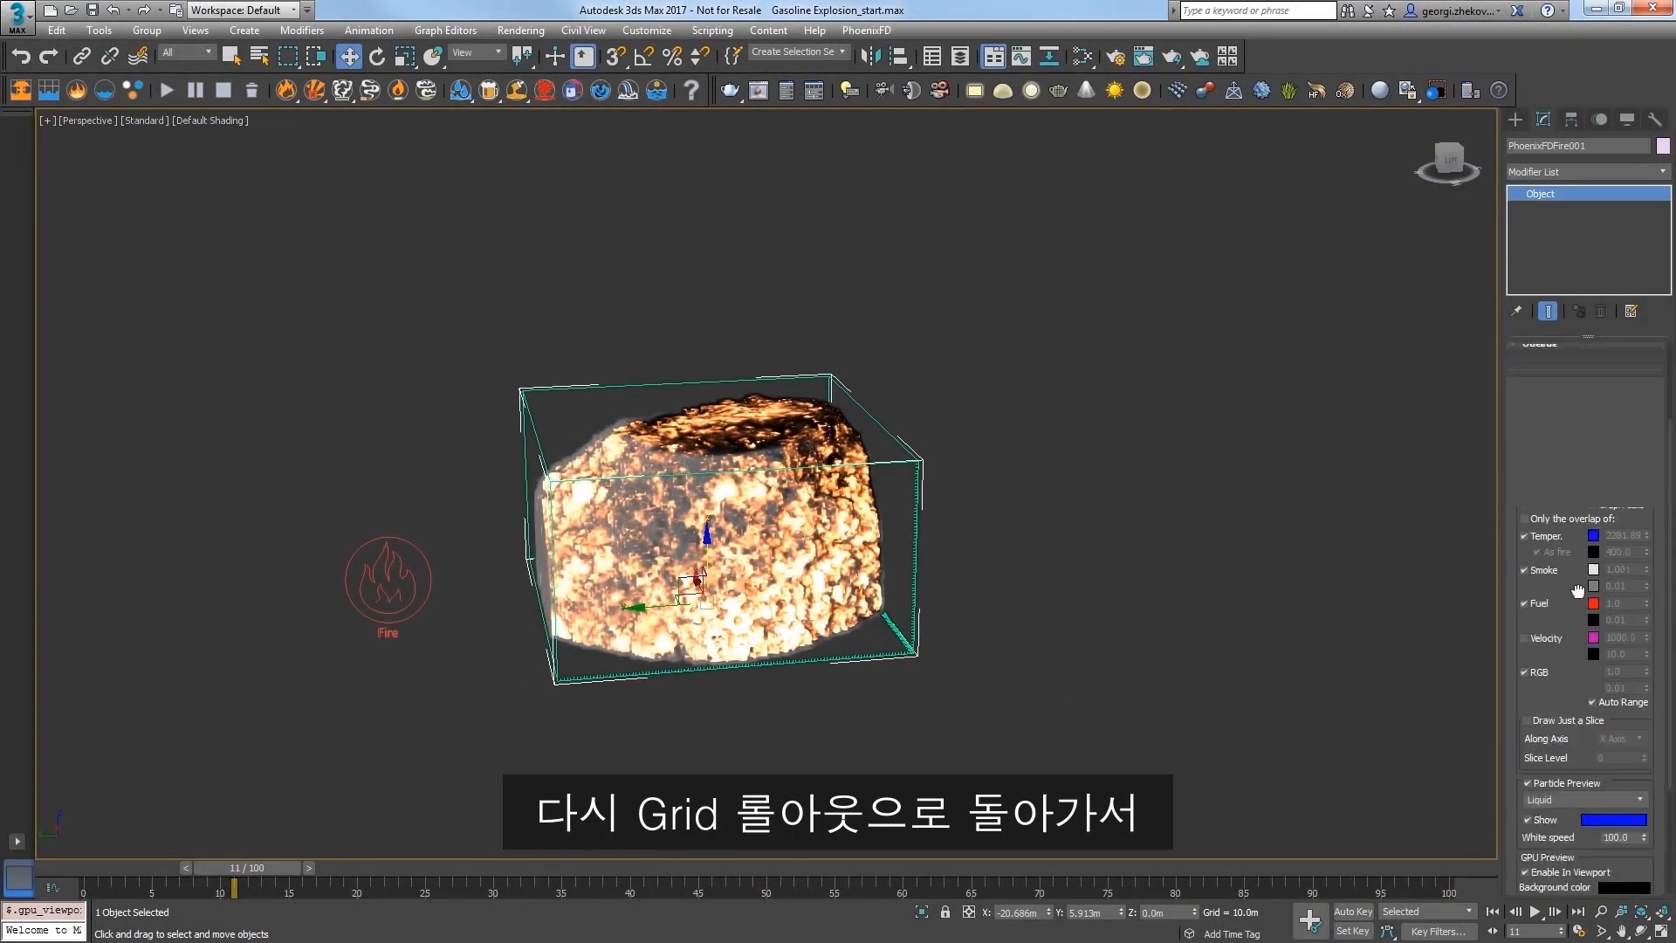
pyautogui.click(1535, 387)
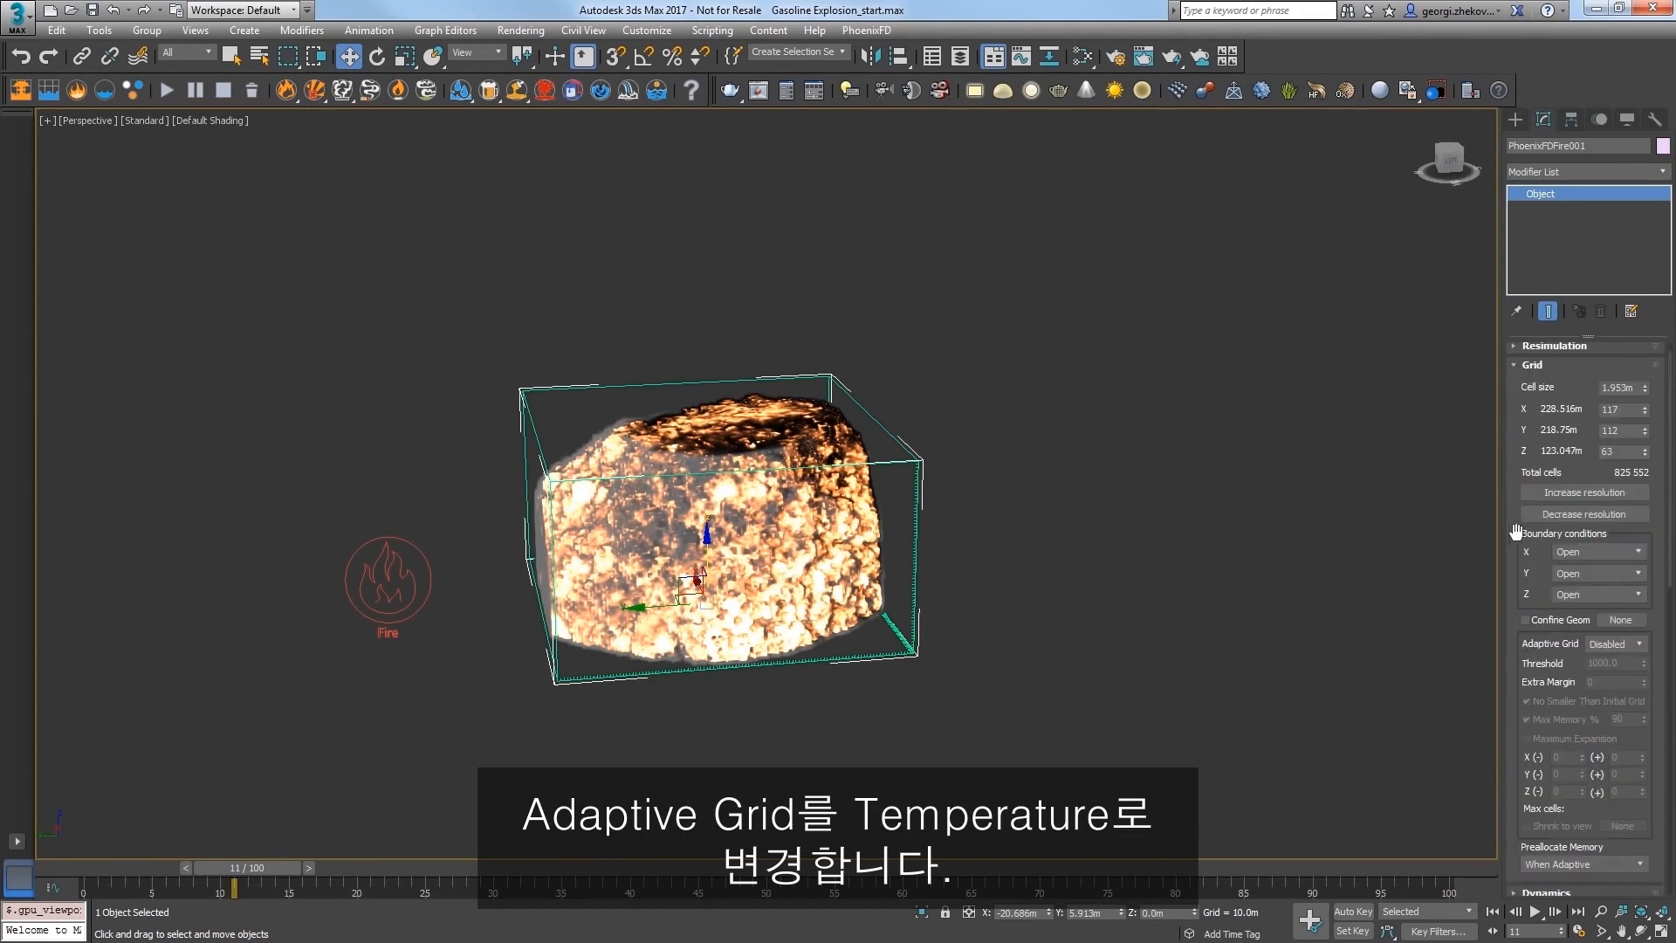
pyautogui.click(1598, 642)
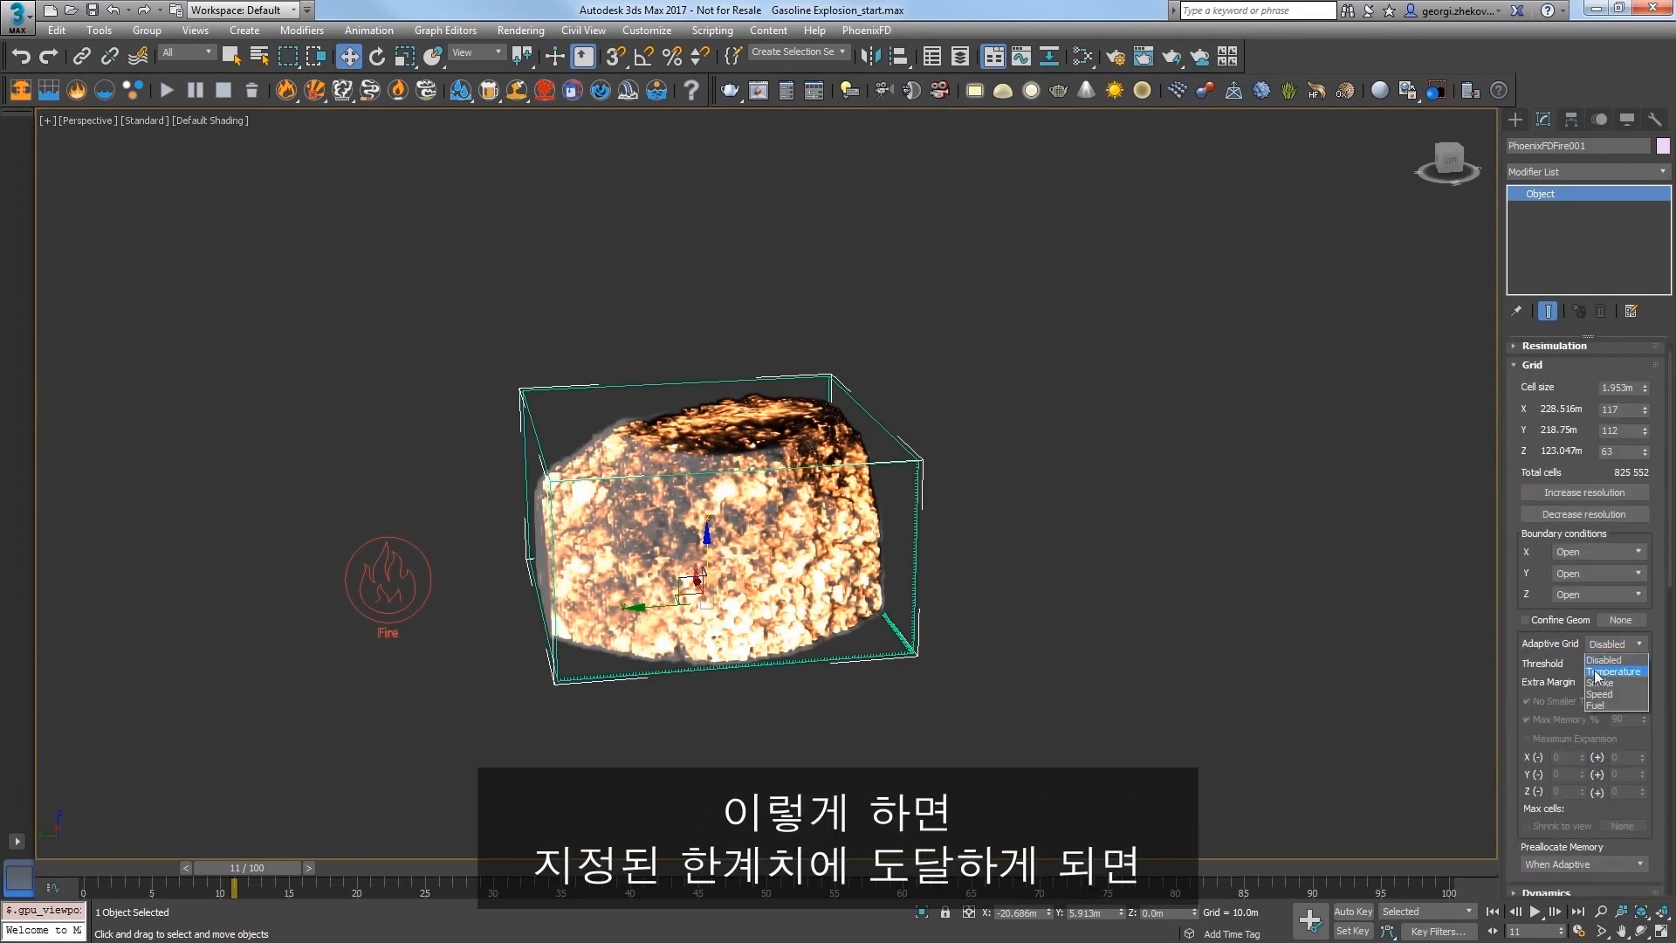
pyautogui.click(1596, 673)
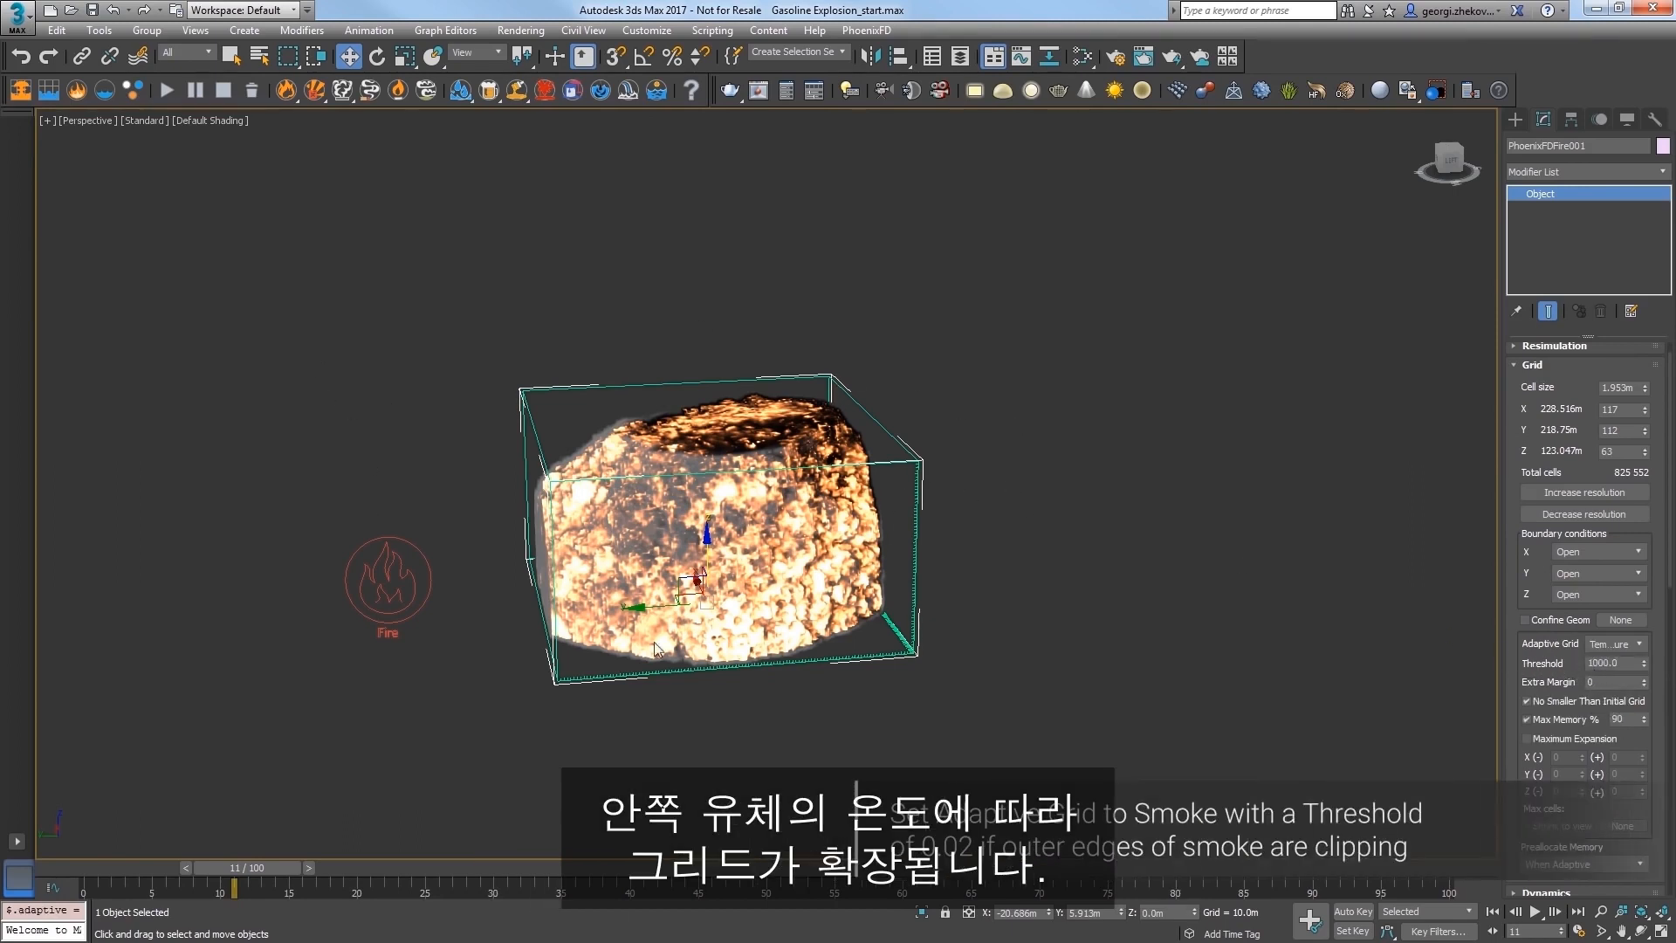
pyautogui.doubleClick(1606, 662)
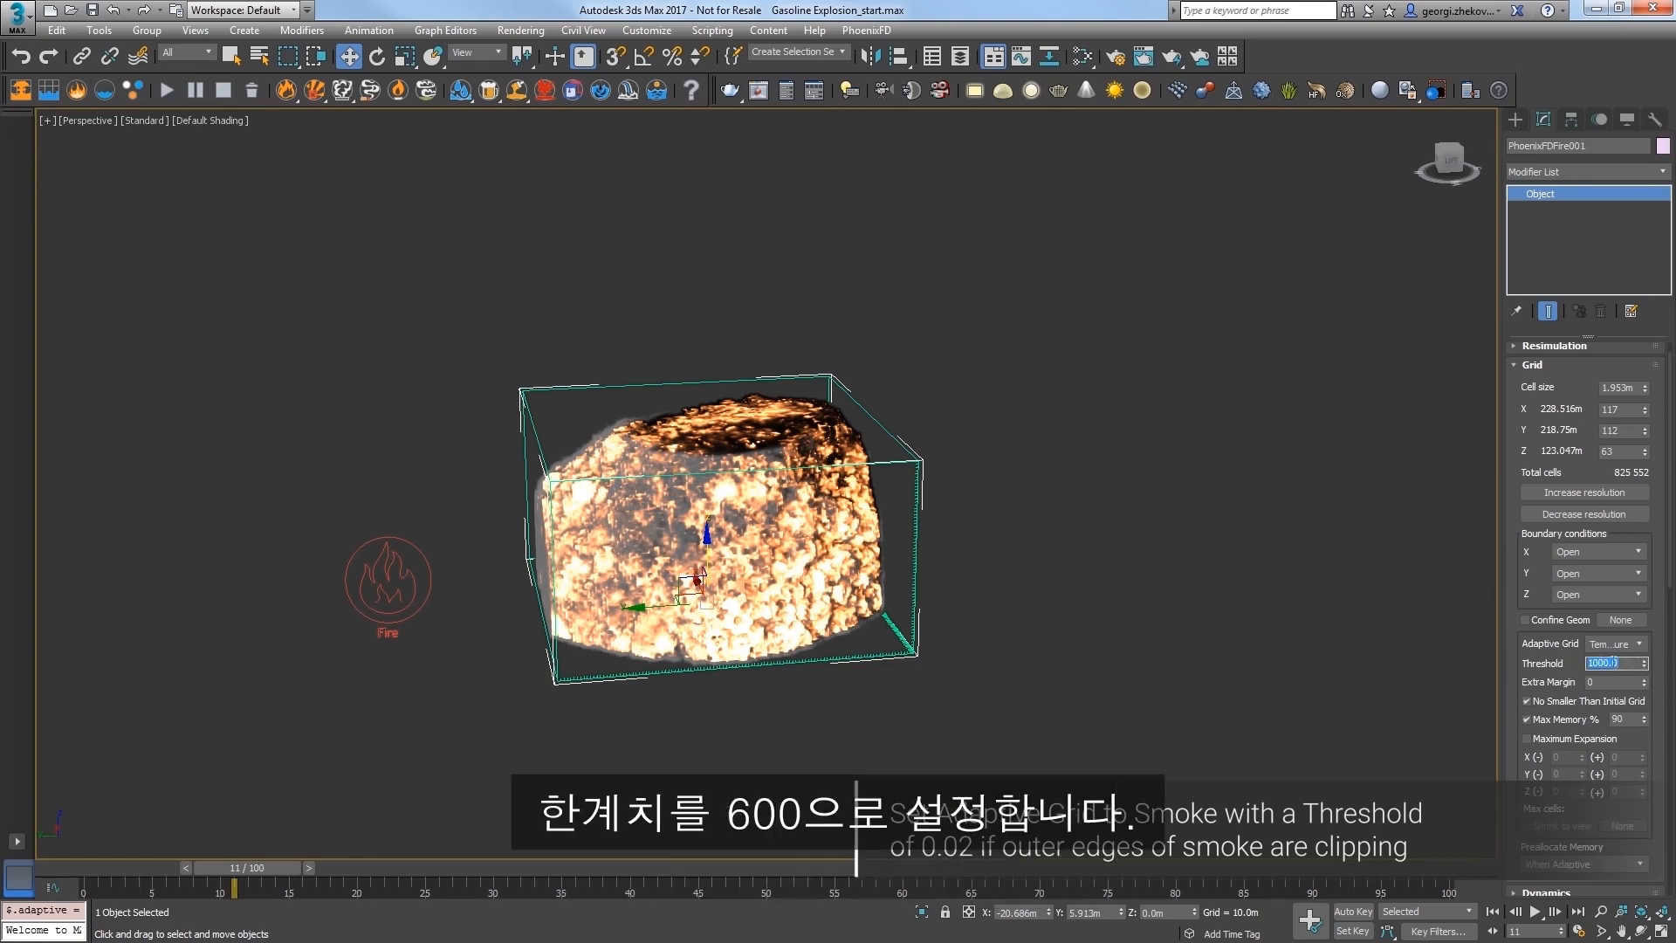
pyautogui.write('600')
pyautogui.press('Return')
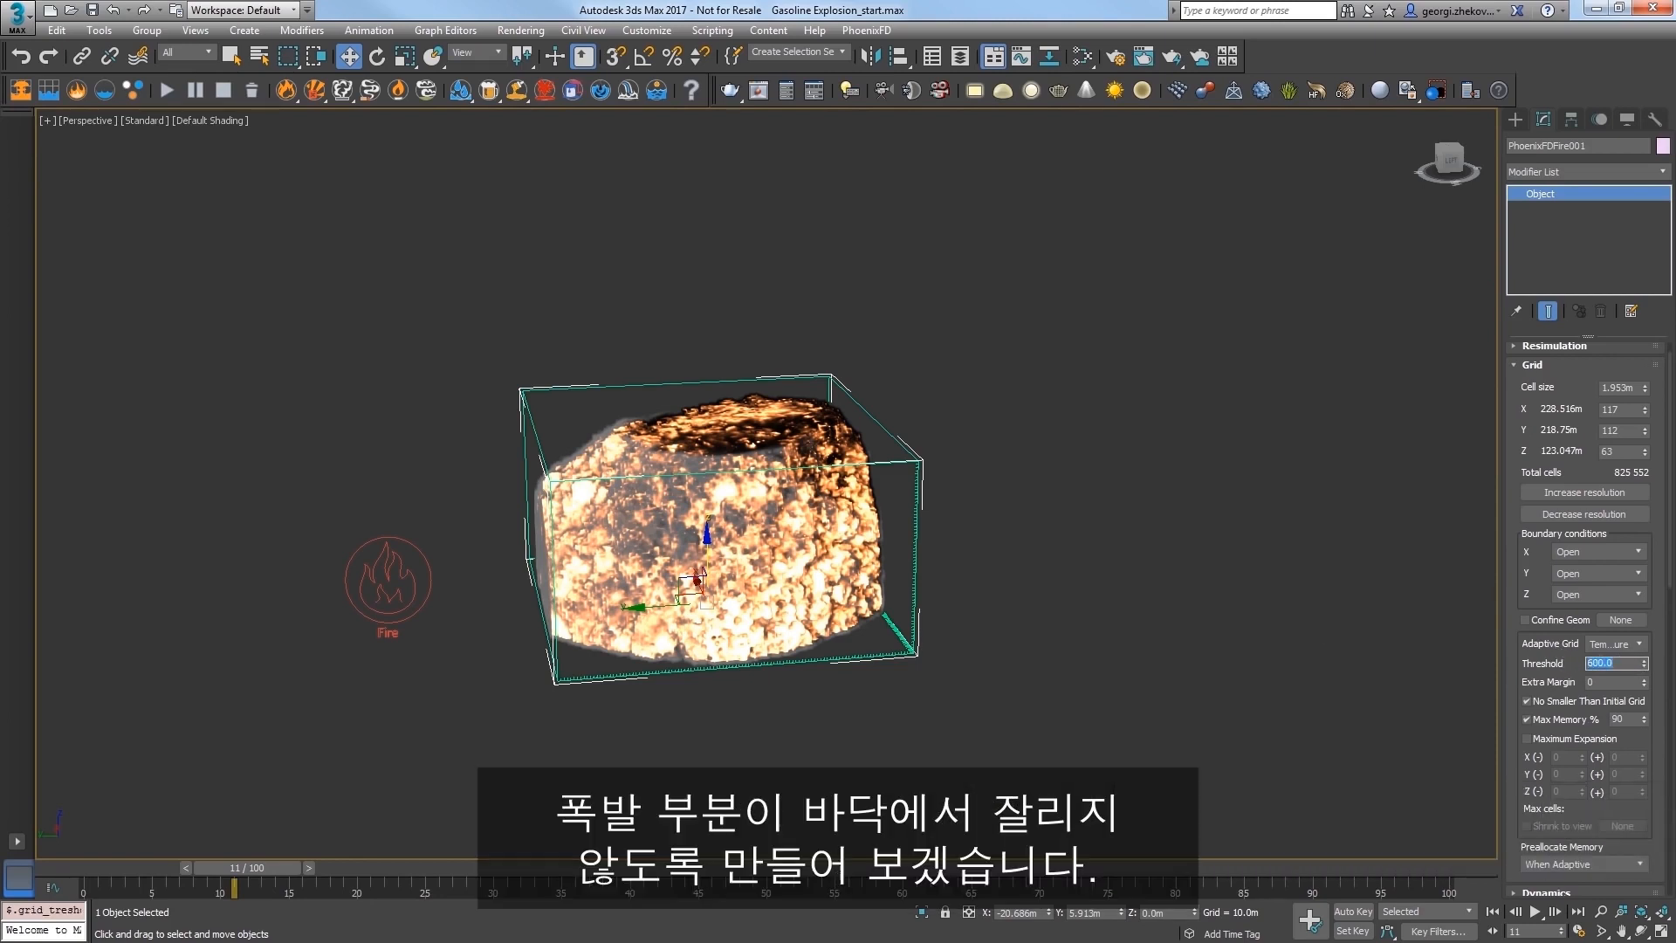
# Step: Inspect the explosion's underside and set the grid's Z boundary condition to Jammed (-)
pyautogui.keyDown('alt'); pyautogui.moveTo(1145, 665); pyautogui.dragTo(1091, 599, button='middle'); pyautogui.keyUp('alt')
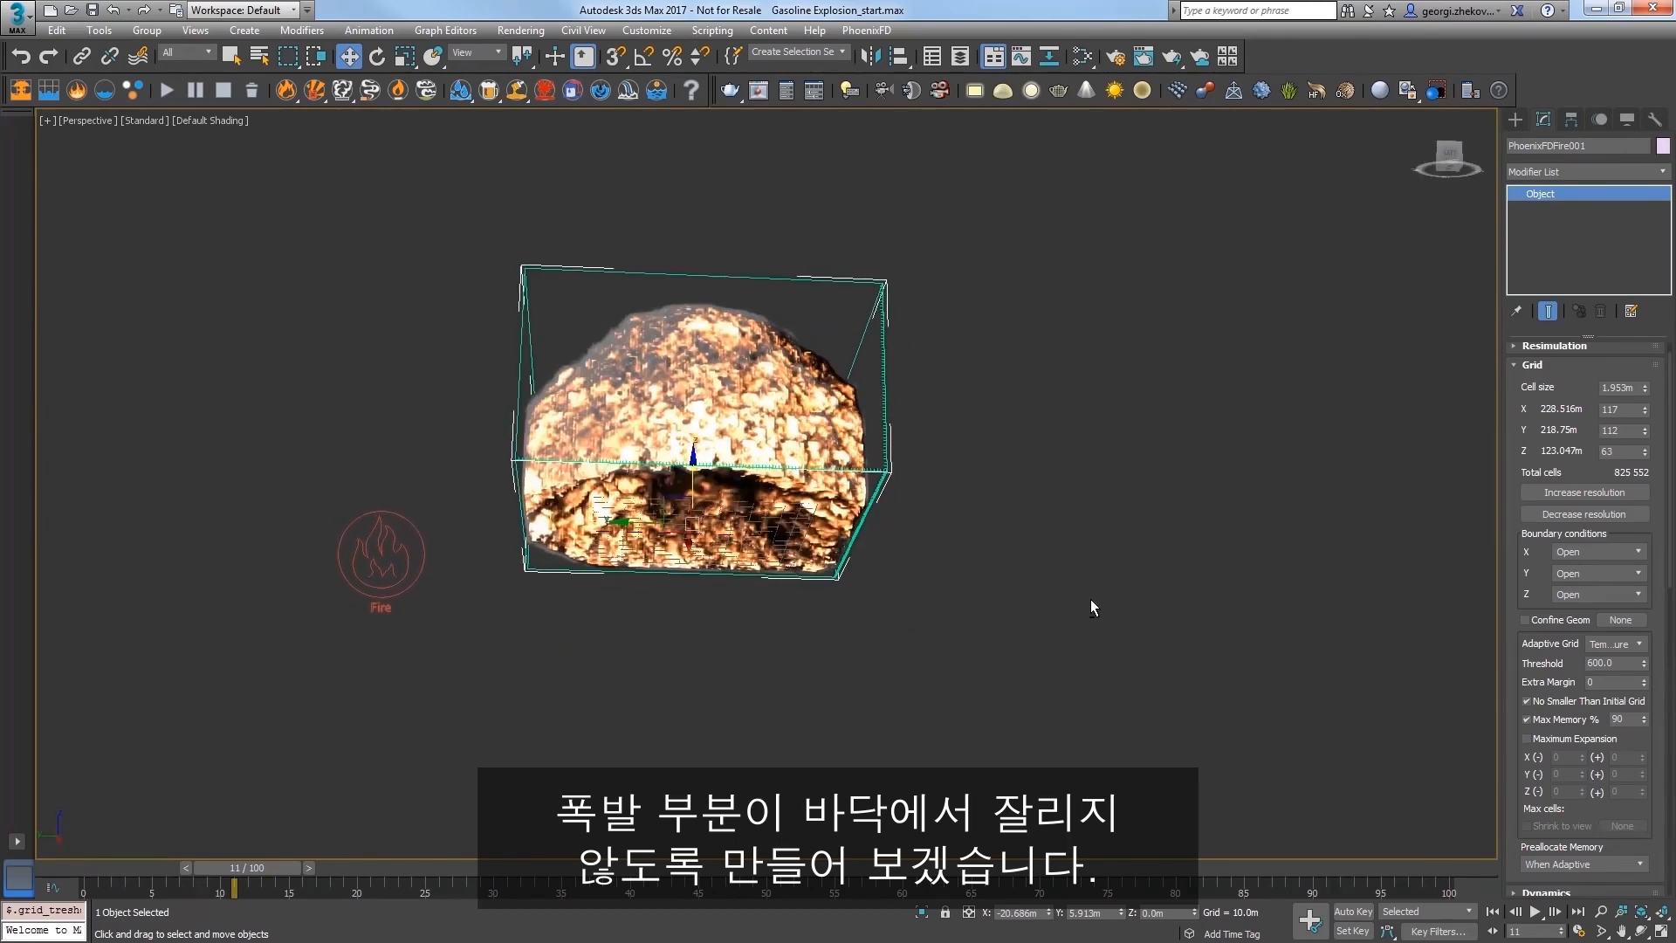
pyautogui.keyDown('alt'); pyautogui.moveTo(781, 546); pyautogui.dragTo(796, 634, button='middle'); pyautogui.keyUp('alt')
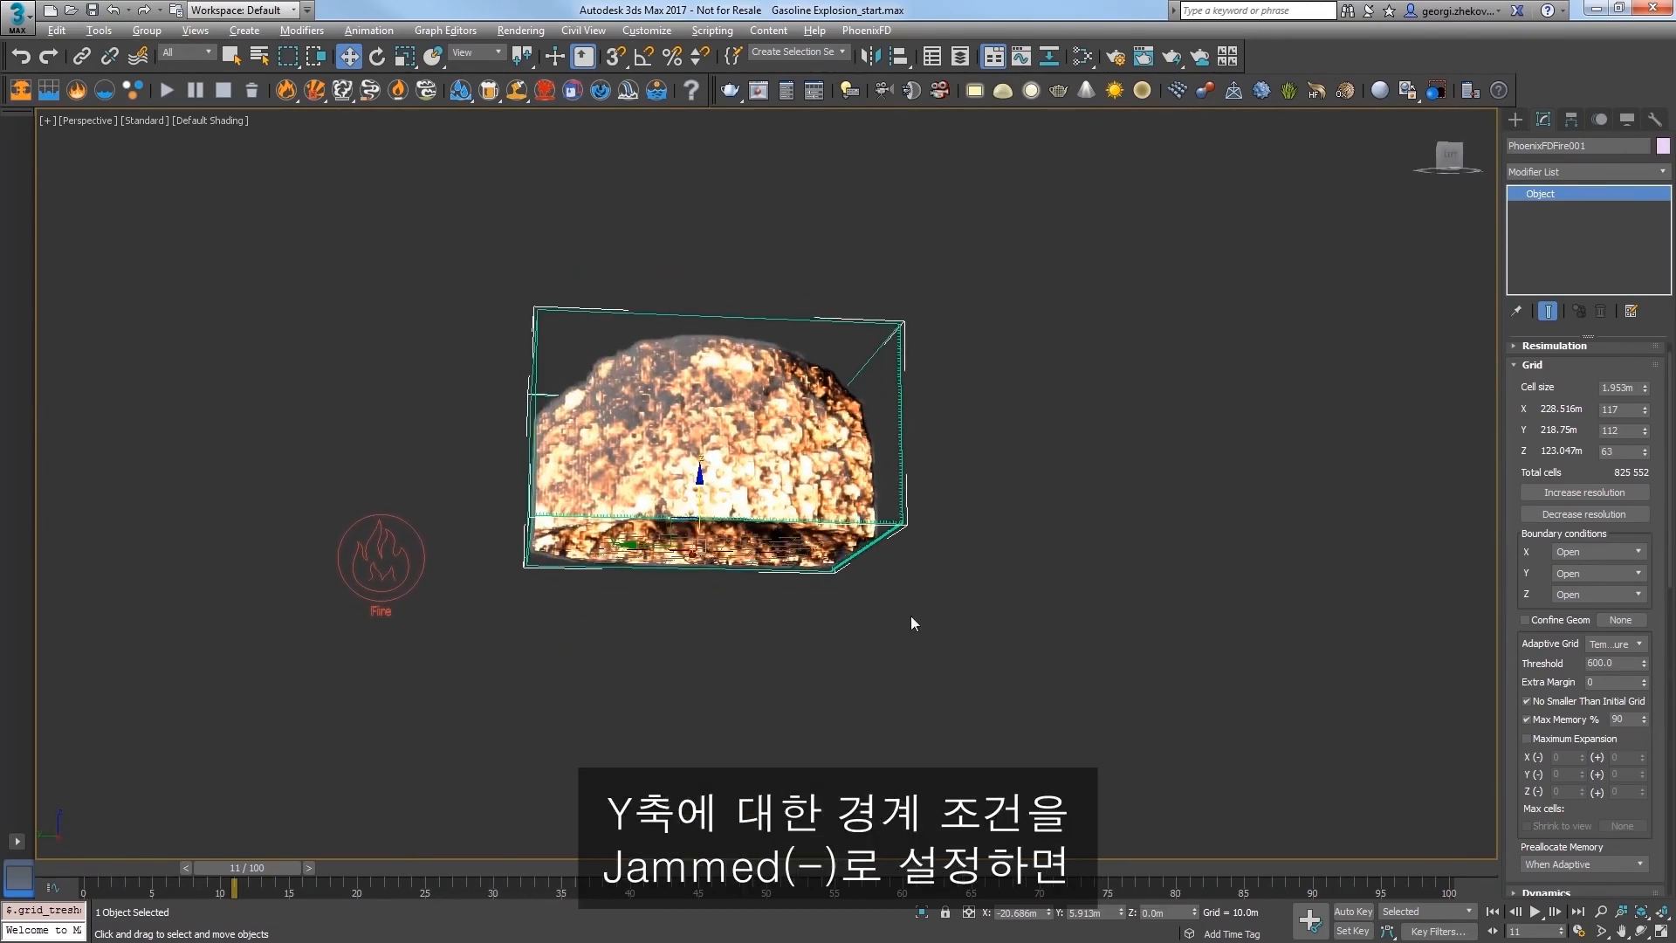
pyautogui.click(1585, 594)
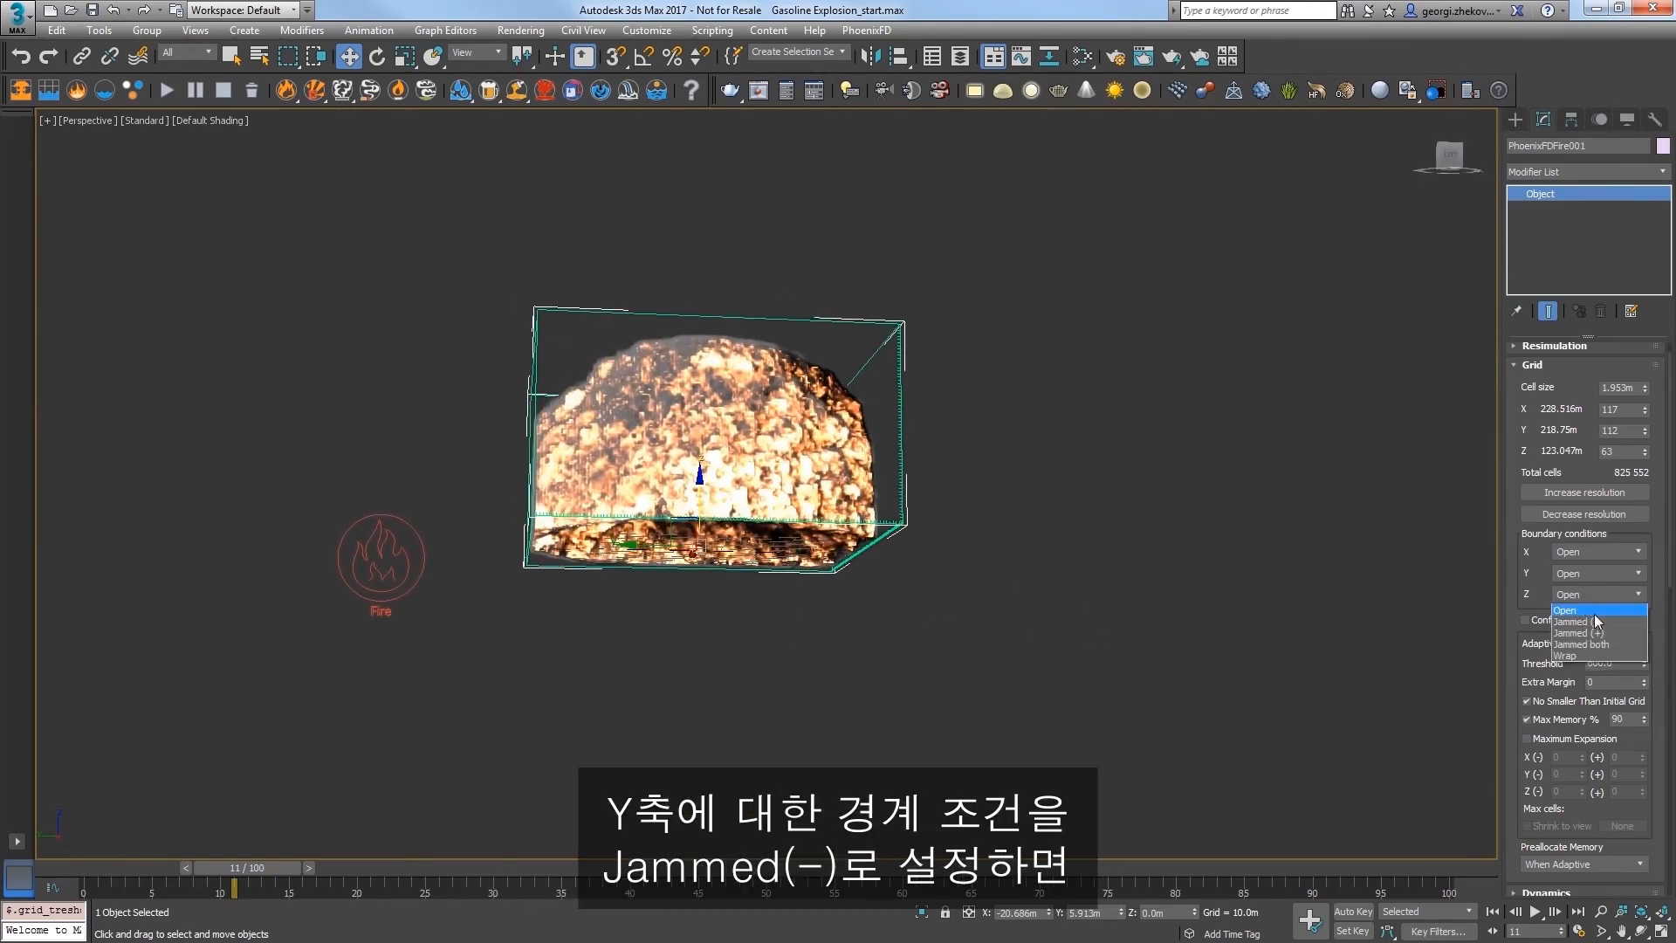
pyautogui.click(1597, 621)
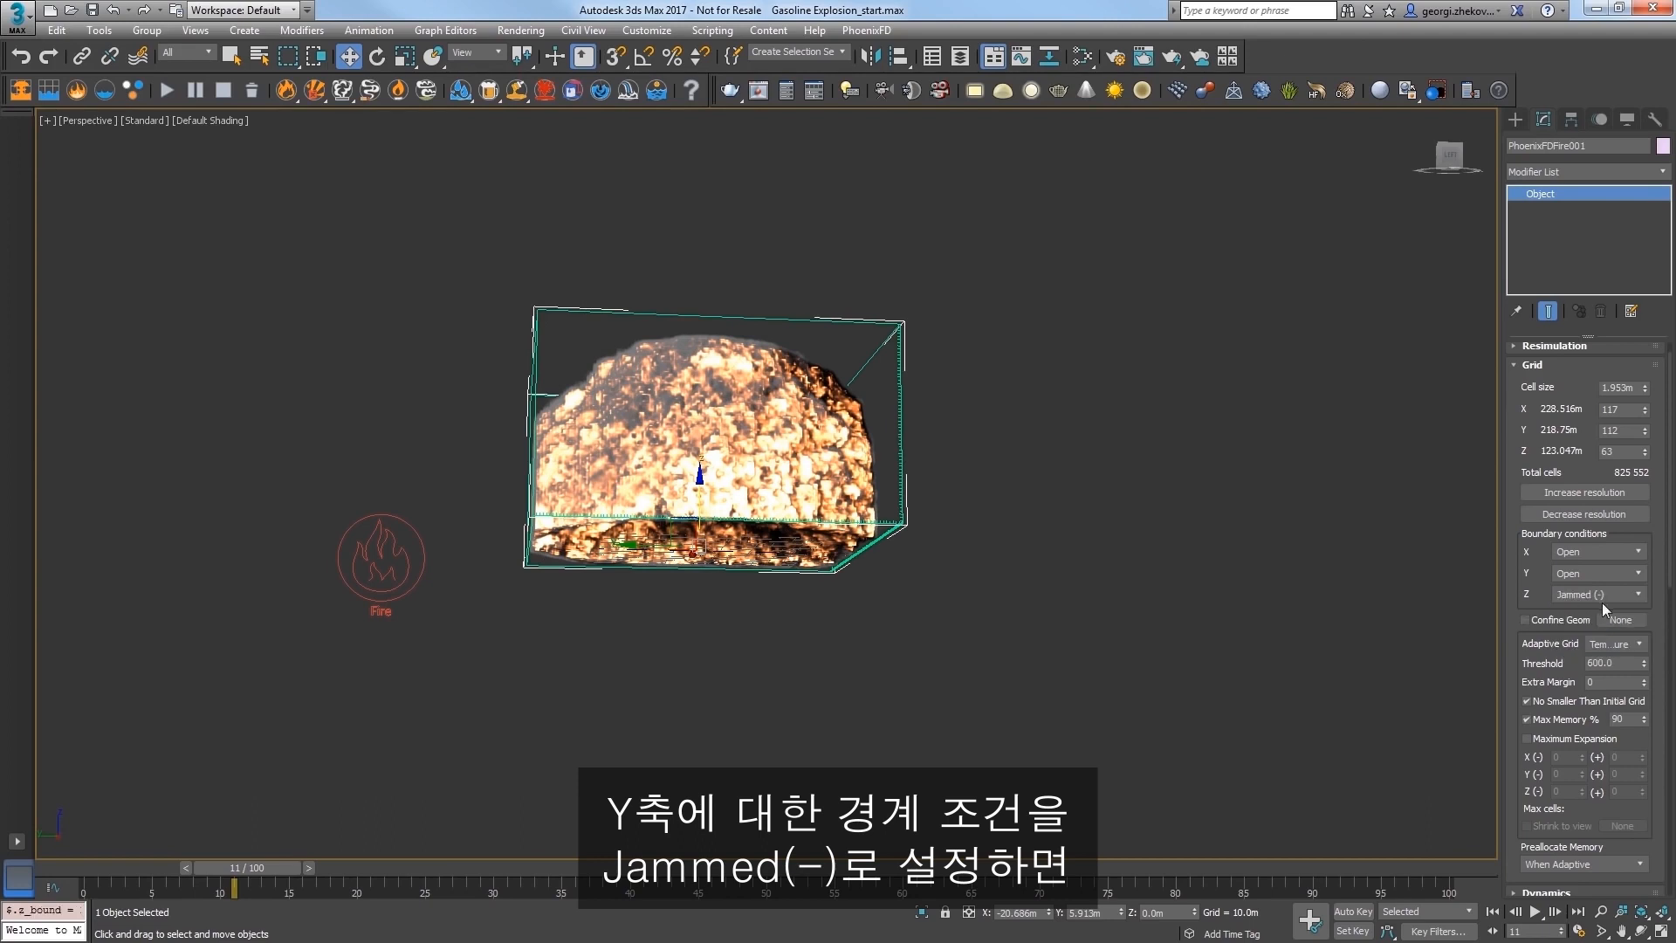
pyautogui.keyDown('alt'); pyautogui.moveTo(856, 604); pyautogui.dragTo(846, 638, button='middle'); pyautogui.keyUp('alt')
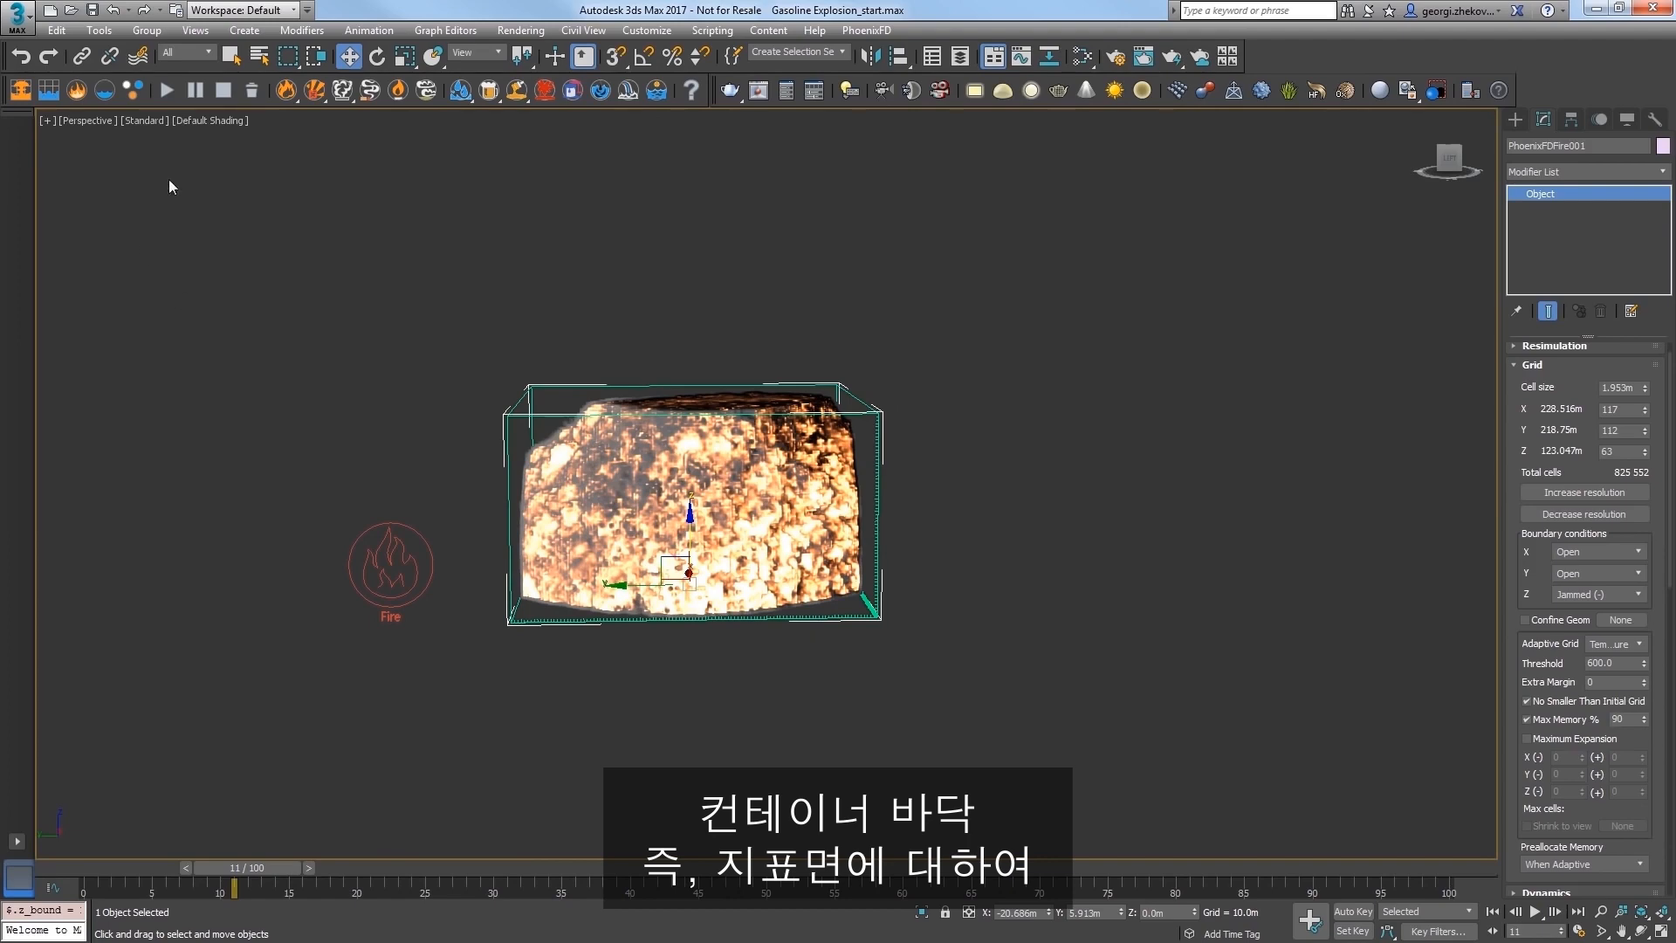
# Step: Run the simulation to about frame 15, stop it and inspect the explosion from several angles
pyautogui.click(166, 90)
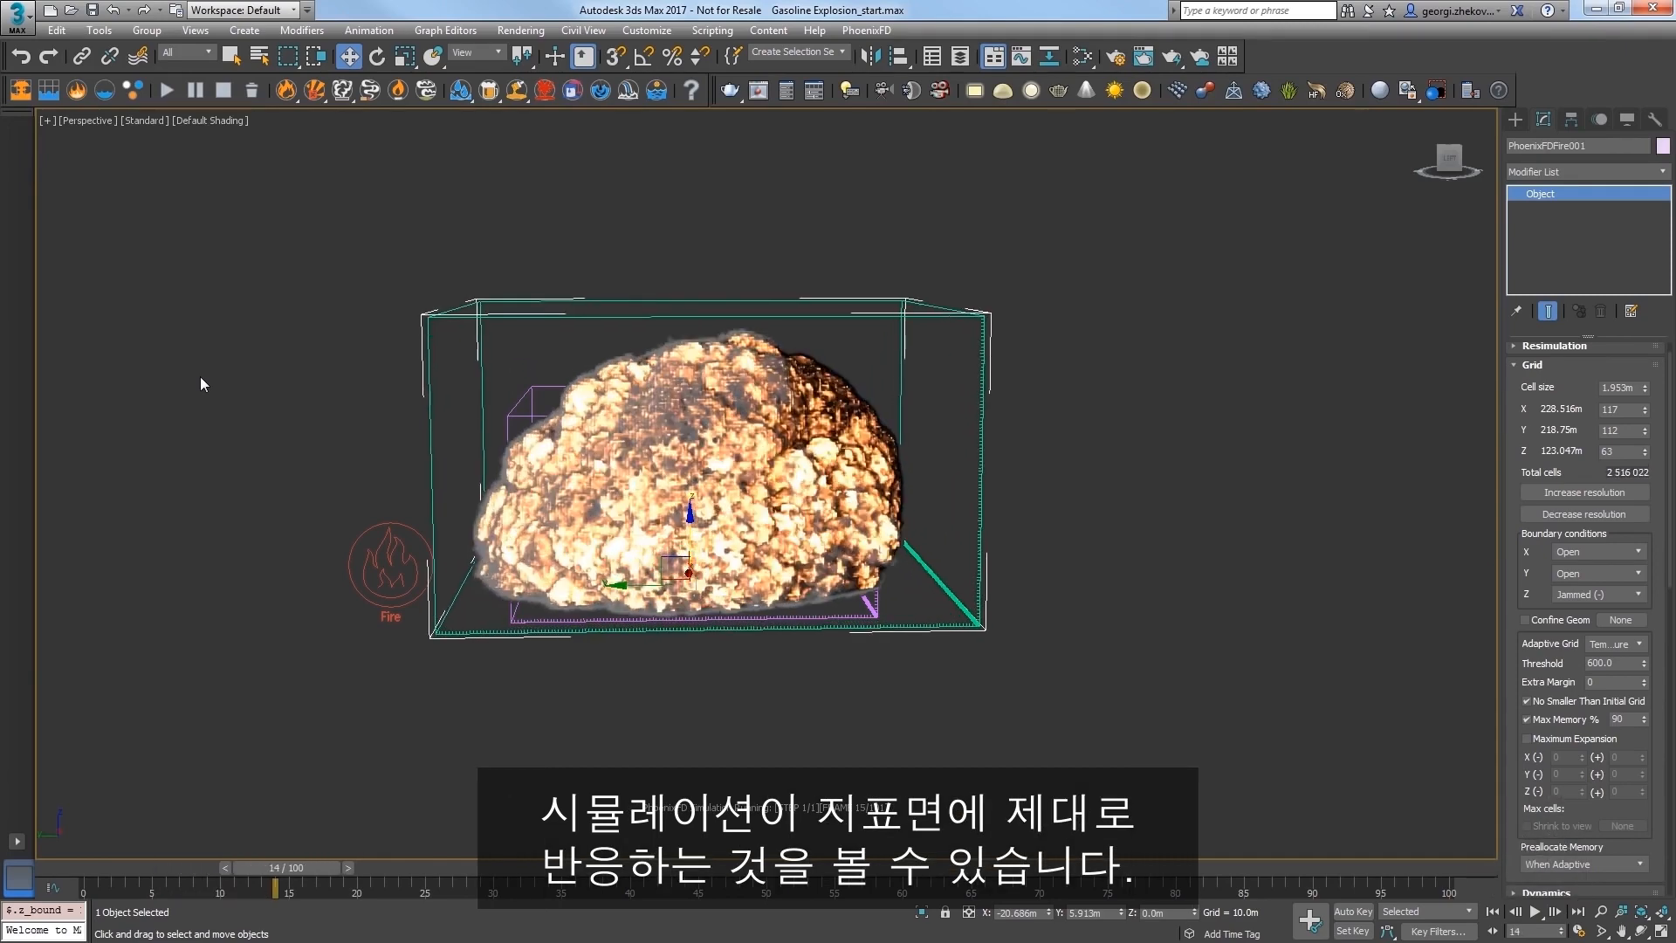
pyautogui.click(224, 91)
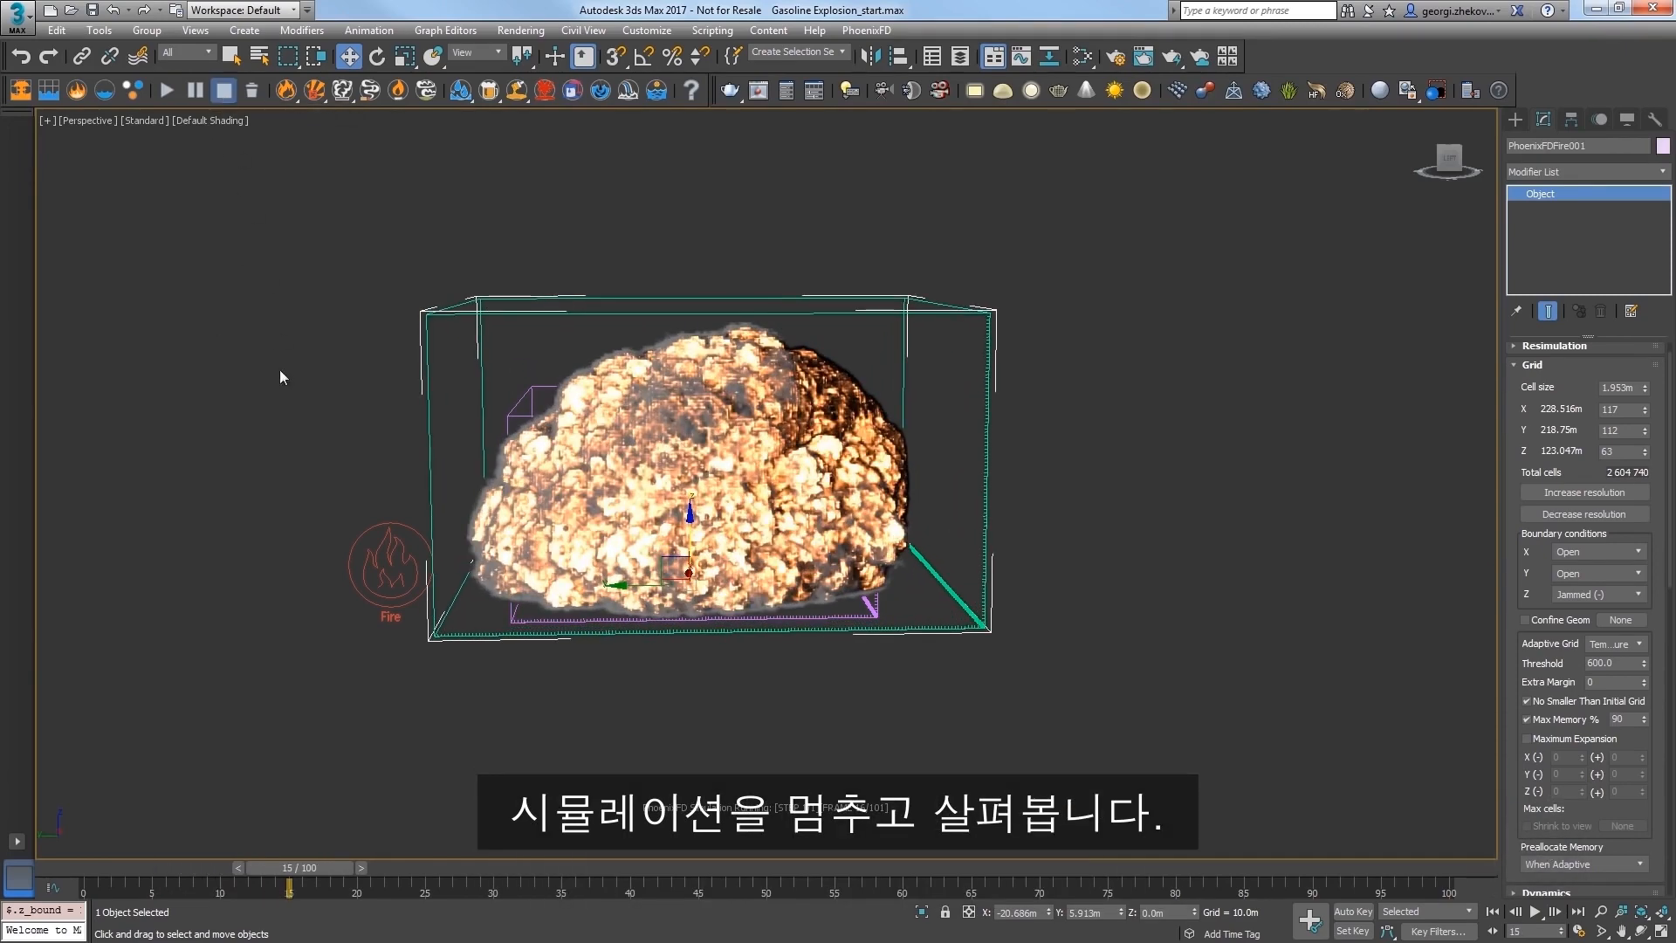
pyautogui.keyDown('alt'); pyautogui.moveTo(279, 370); pyautogui.dragTo(385, 404, button='middle'); pyautogui.keyUp('alt')
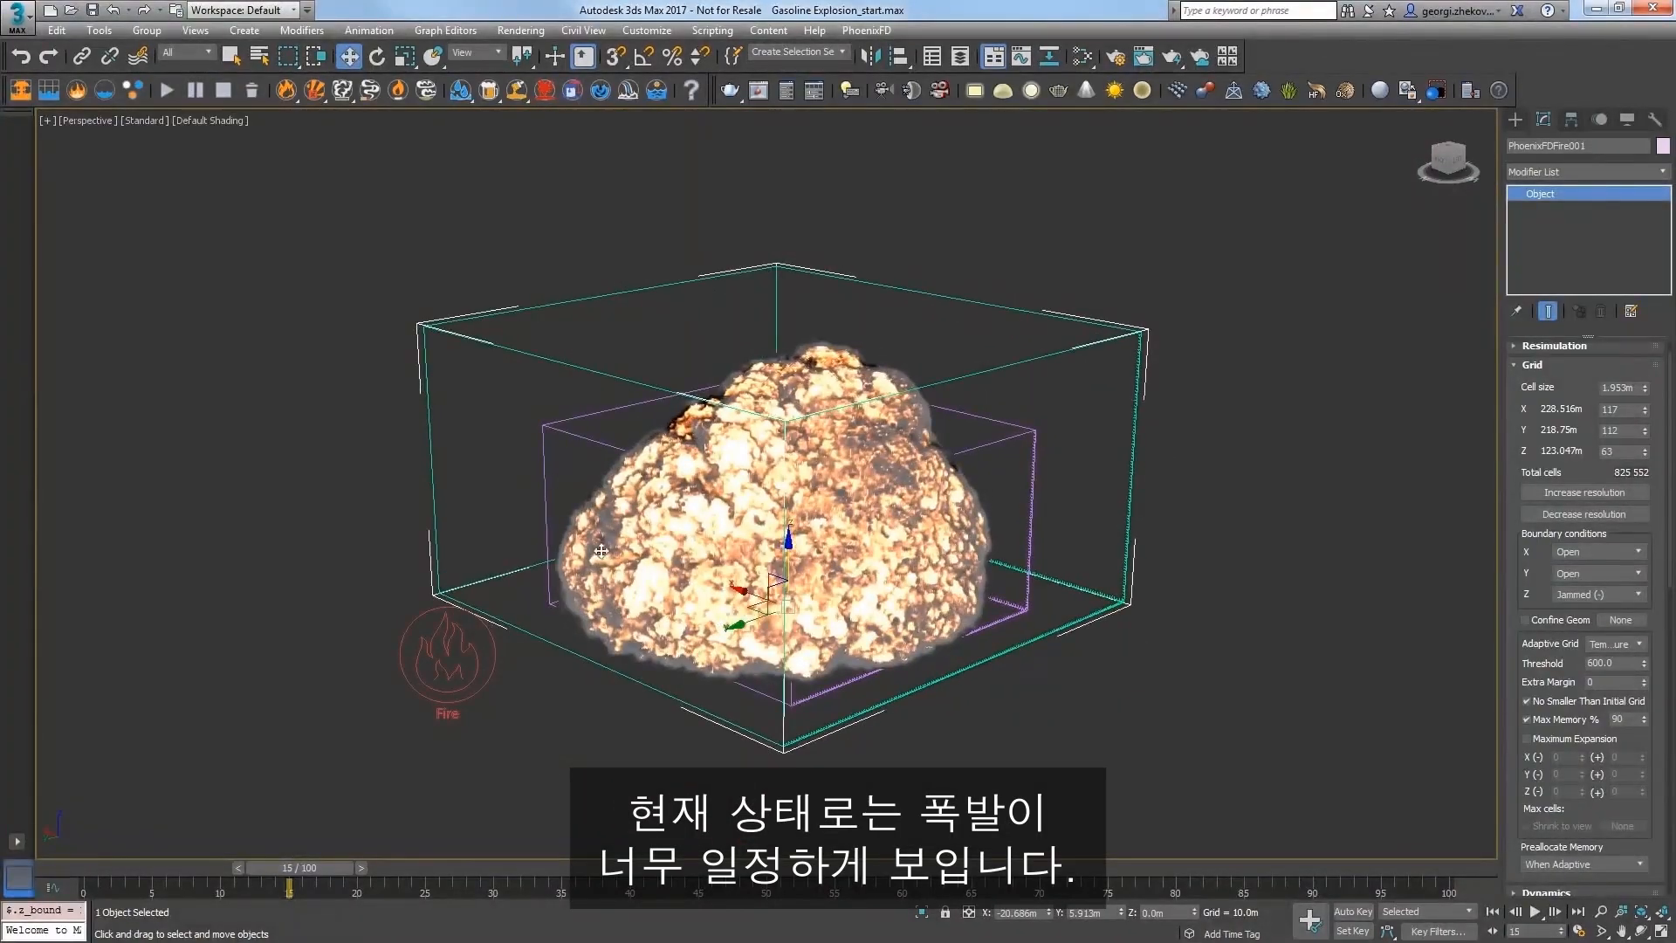
pyautogui.keyDown('alt'); pyautogui.moveTo(569, 578); pyautogui.dragTo(484, 589, button='middle'); pyautogui.keyUp('alt')
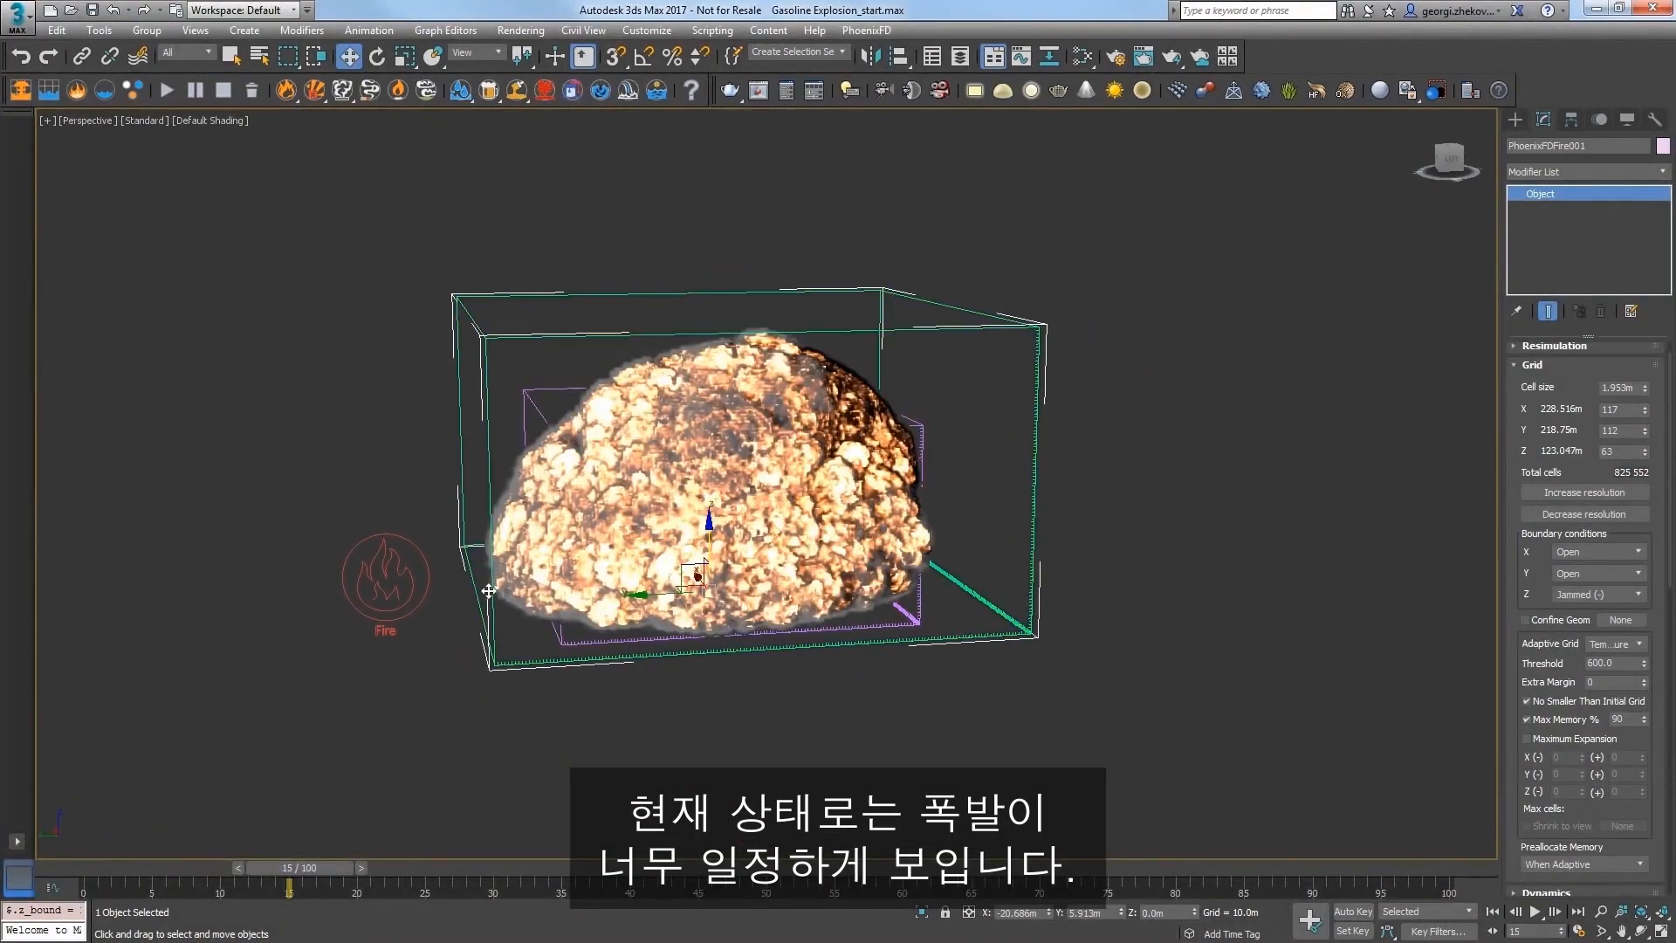
# Step: Set the fire source's Noise to 10 and restart the simulation
pyautogui.click(405, 599)
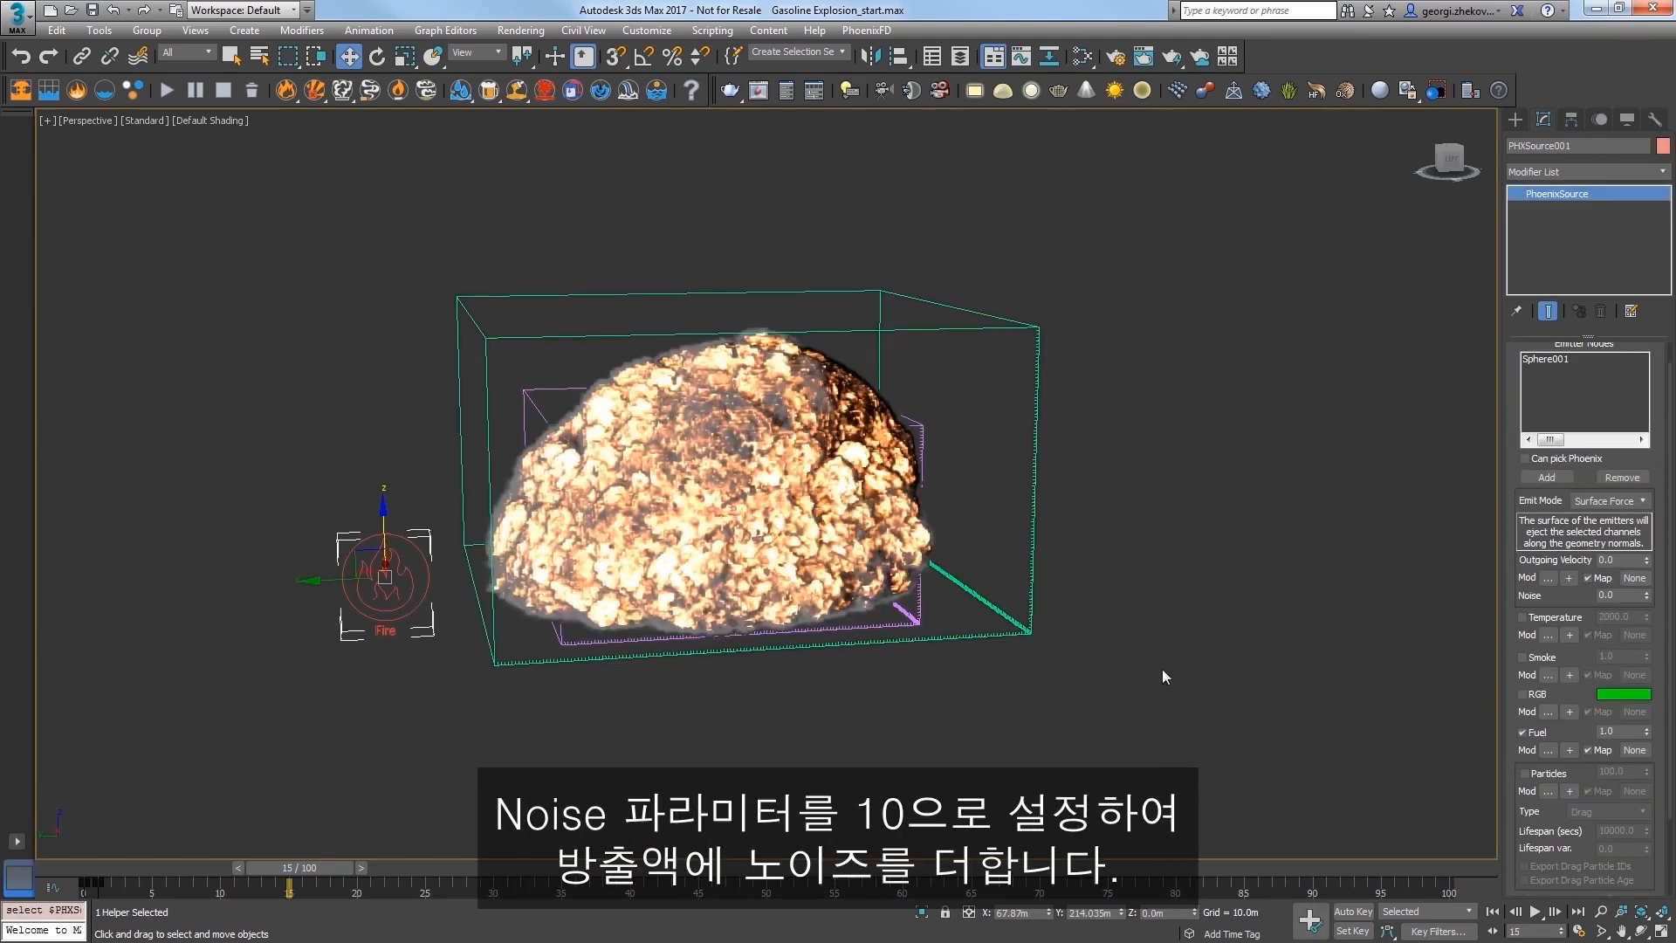
pyautogui.doubleClick(1628, 597)
pyautogui.write('10')
pyautogui.press('Return')
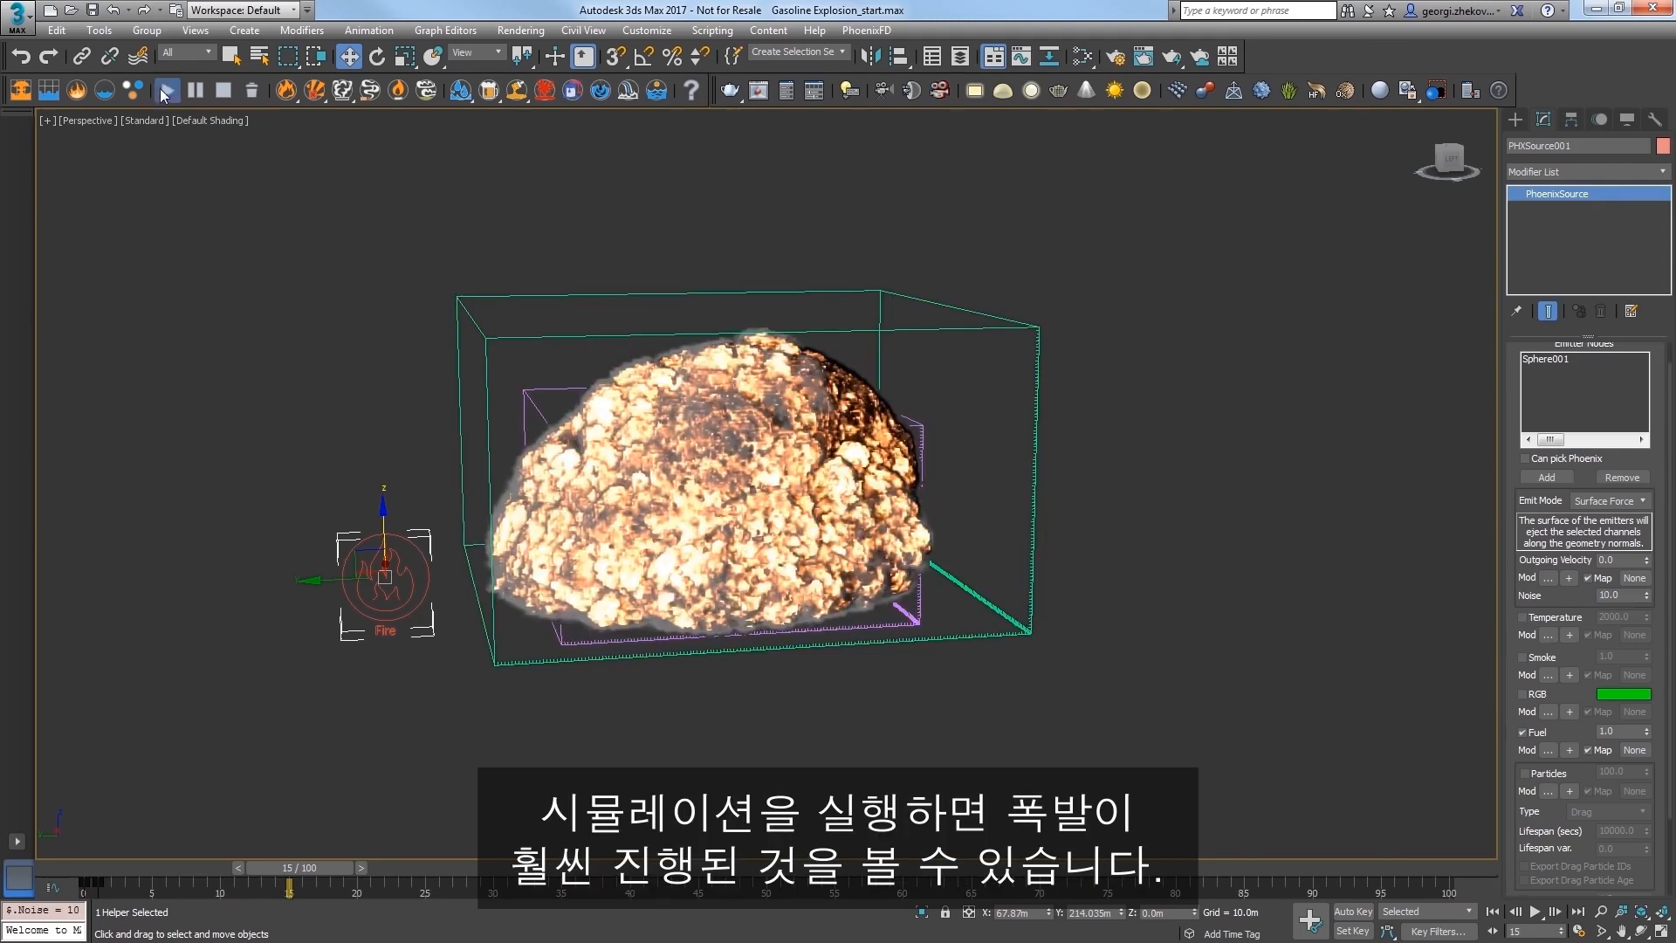
pyautogui.click(166, 90)
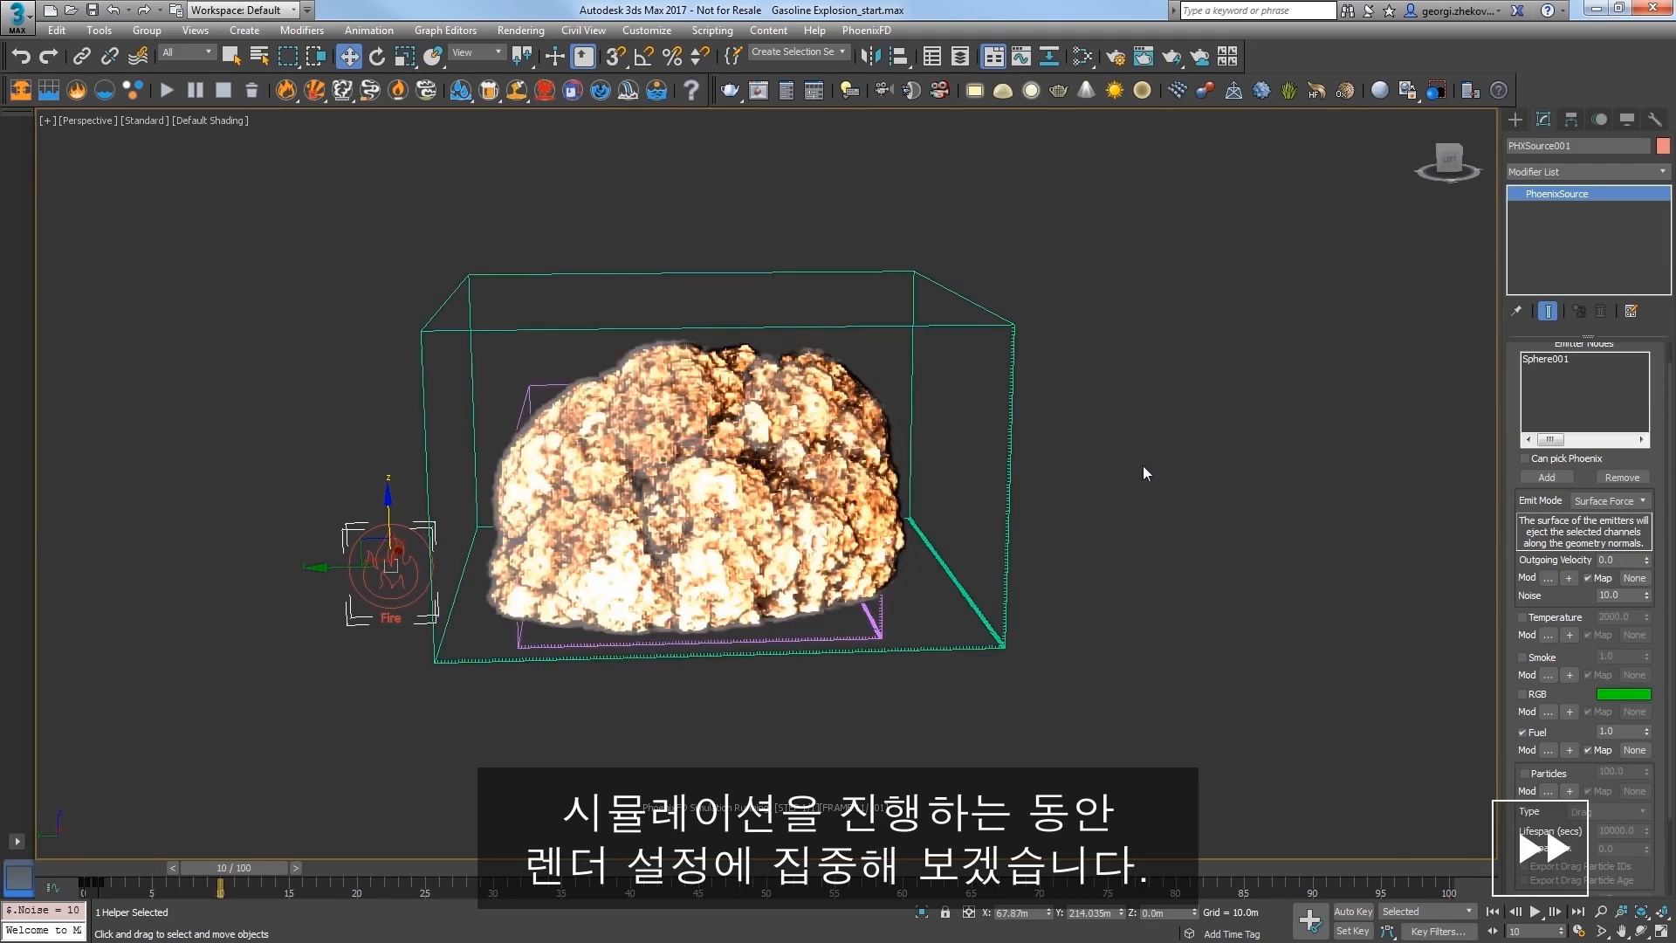
# Step: Set the simulator's Fire Opacity Mode to Use Own Opacity in its volumetric render options and stop the simulation at about frame 22
pyautogui.moveTo(1139, 417); pyautogui.dragTo(992, 291)
pyautogui.click(1526, 370)
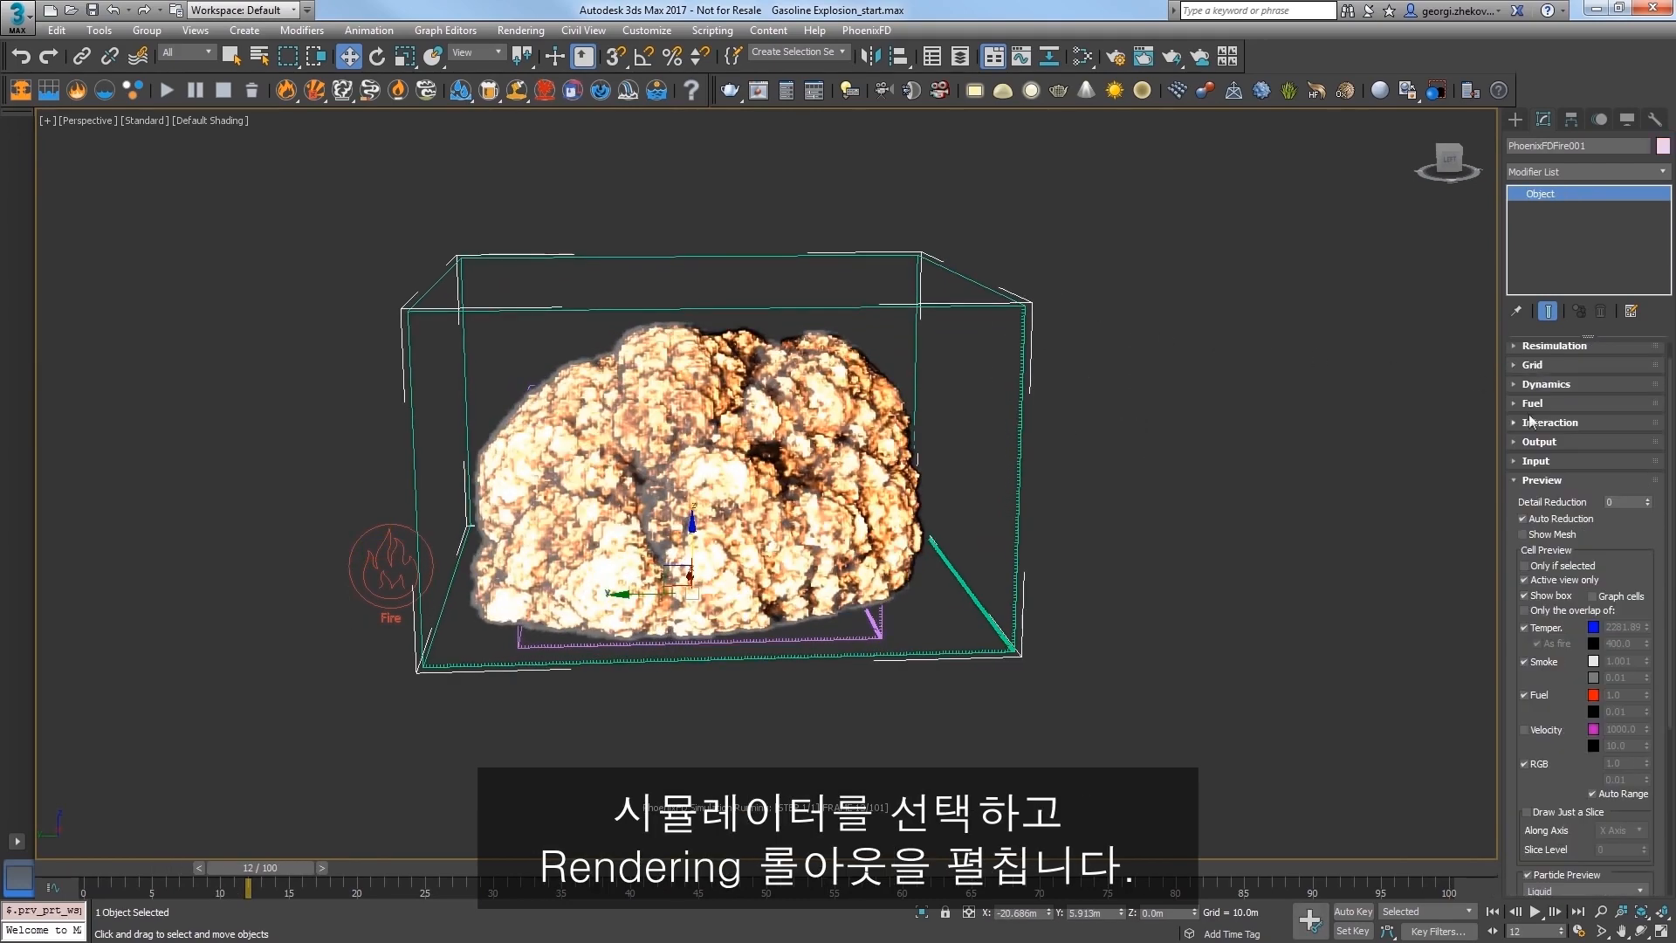
pyautogui.click(1556, 523)
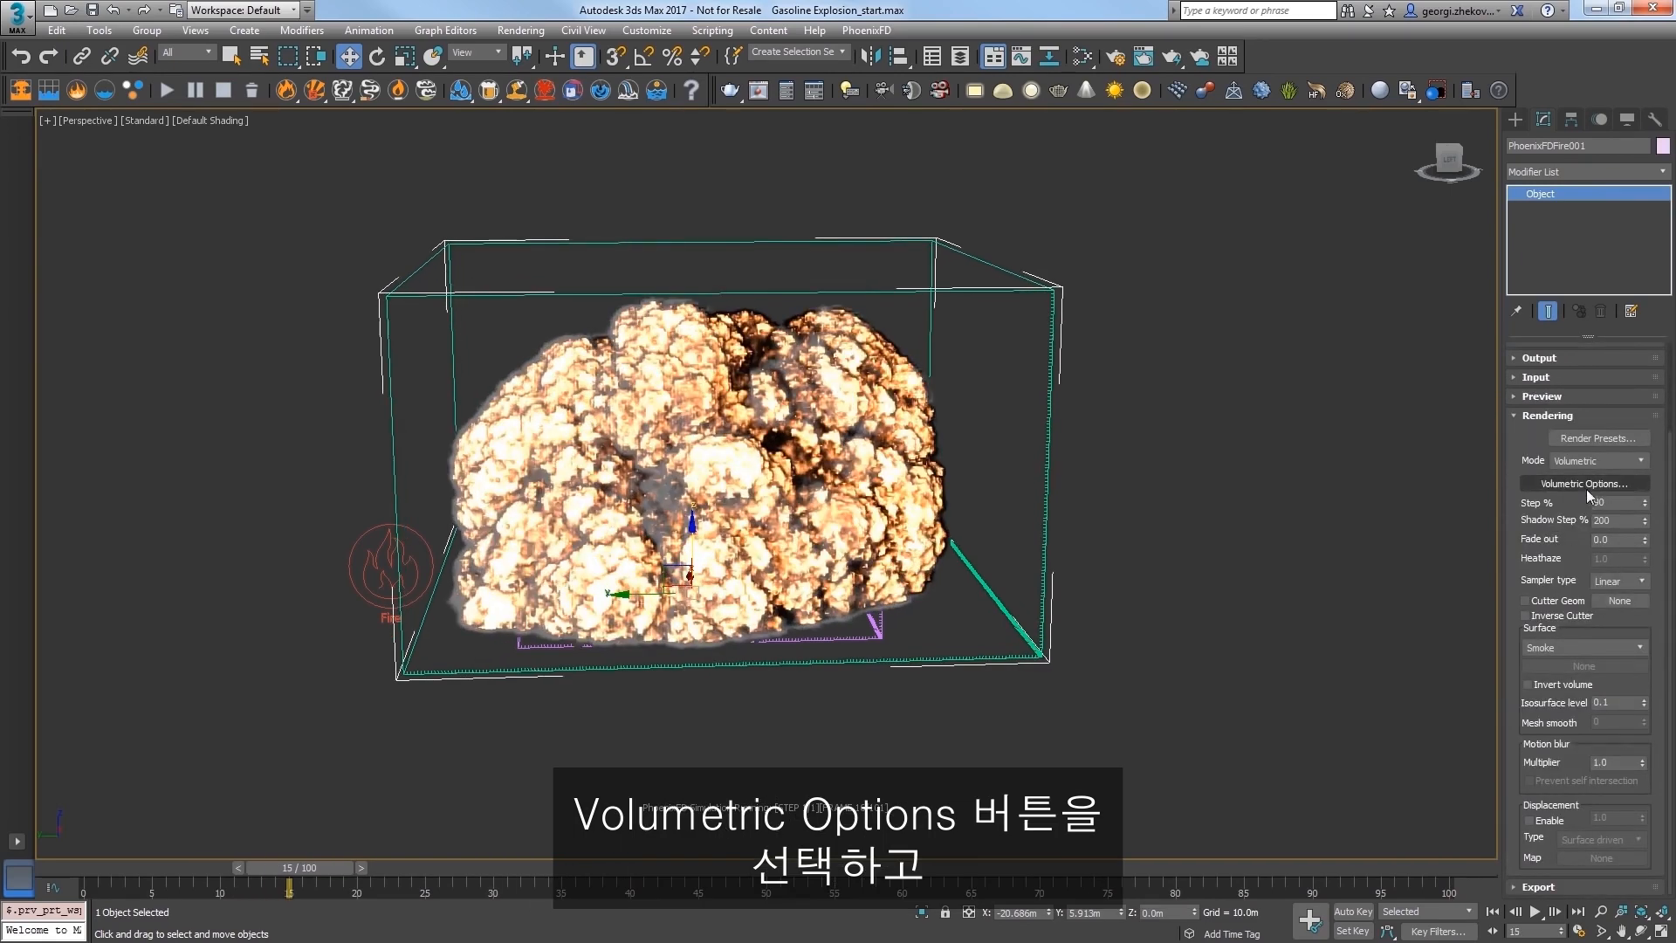
pyautogui.click(1585, 486)
pyautogui.moveTo(448, 182); pyautogui.dragTo(1290, 195)
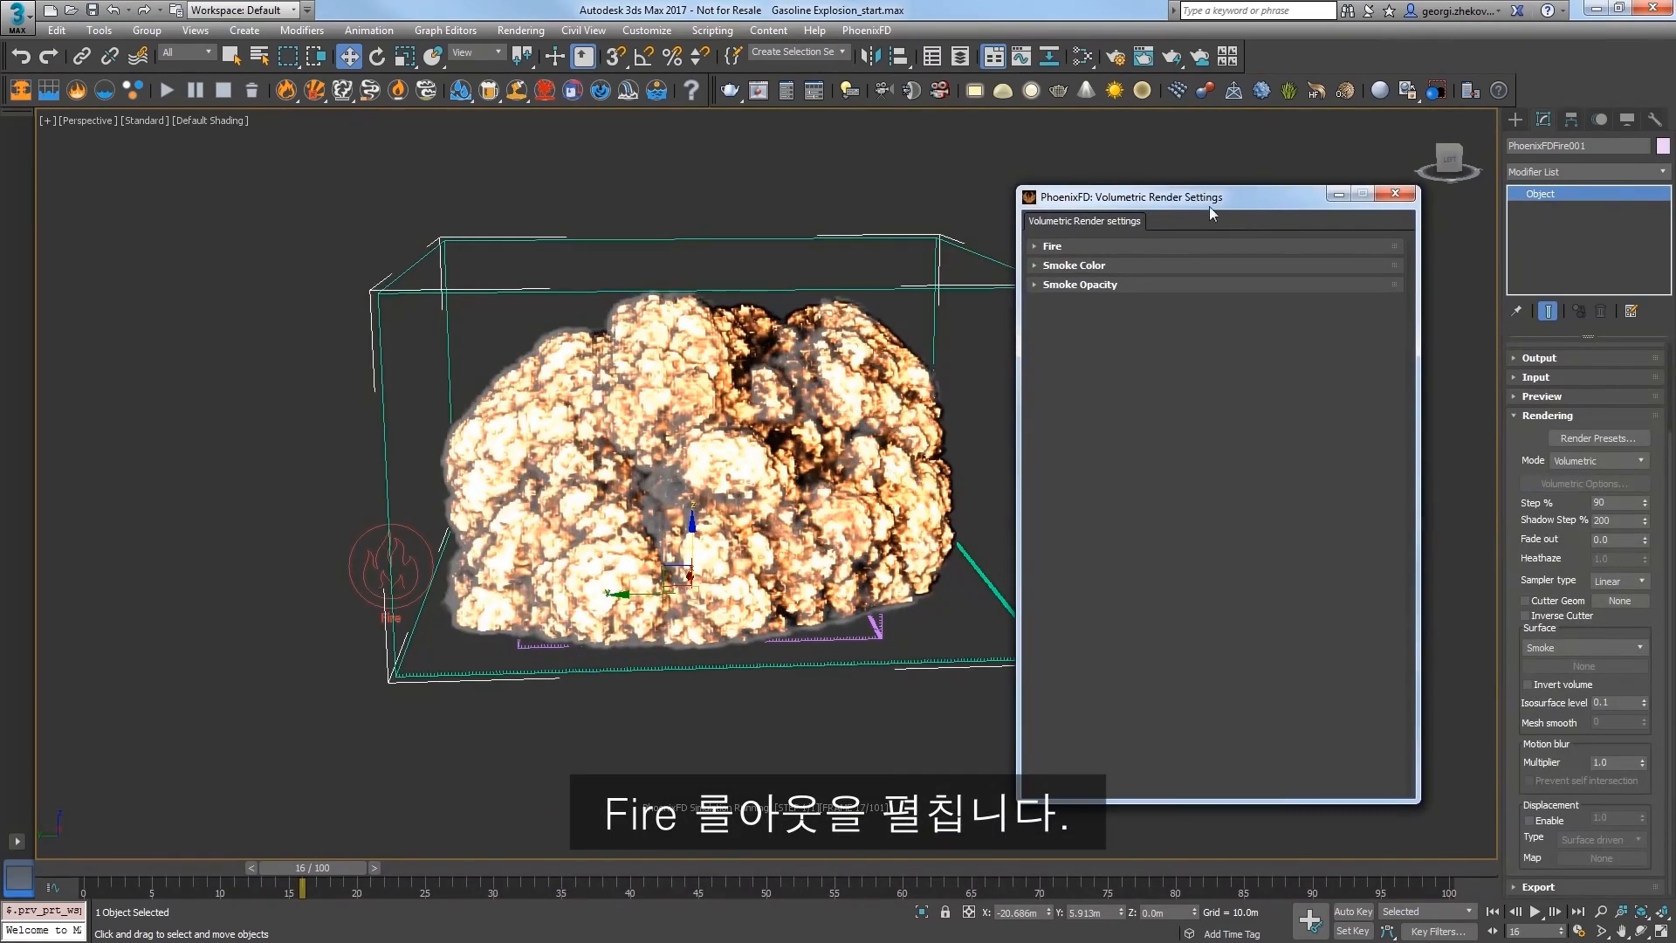
pyautogui.click(1052, 248)
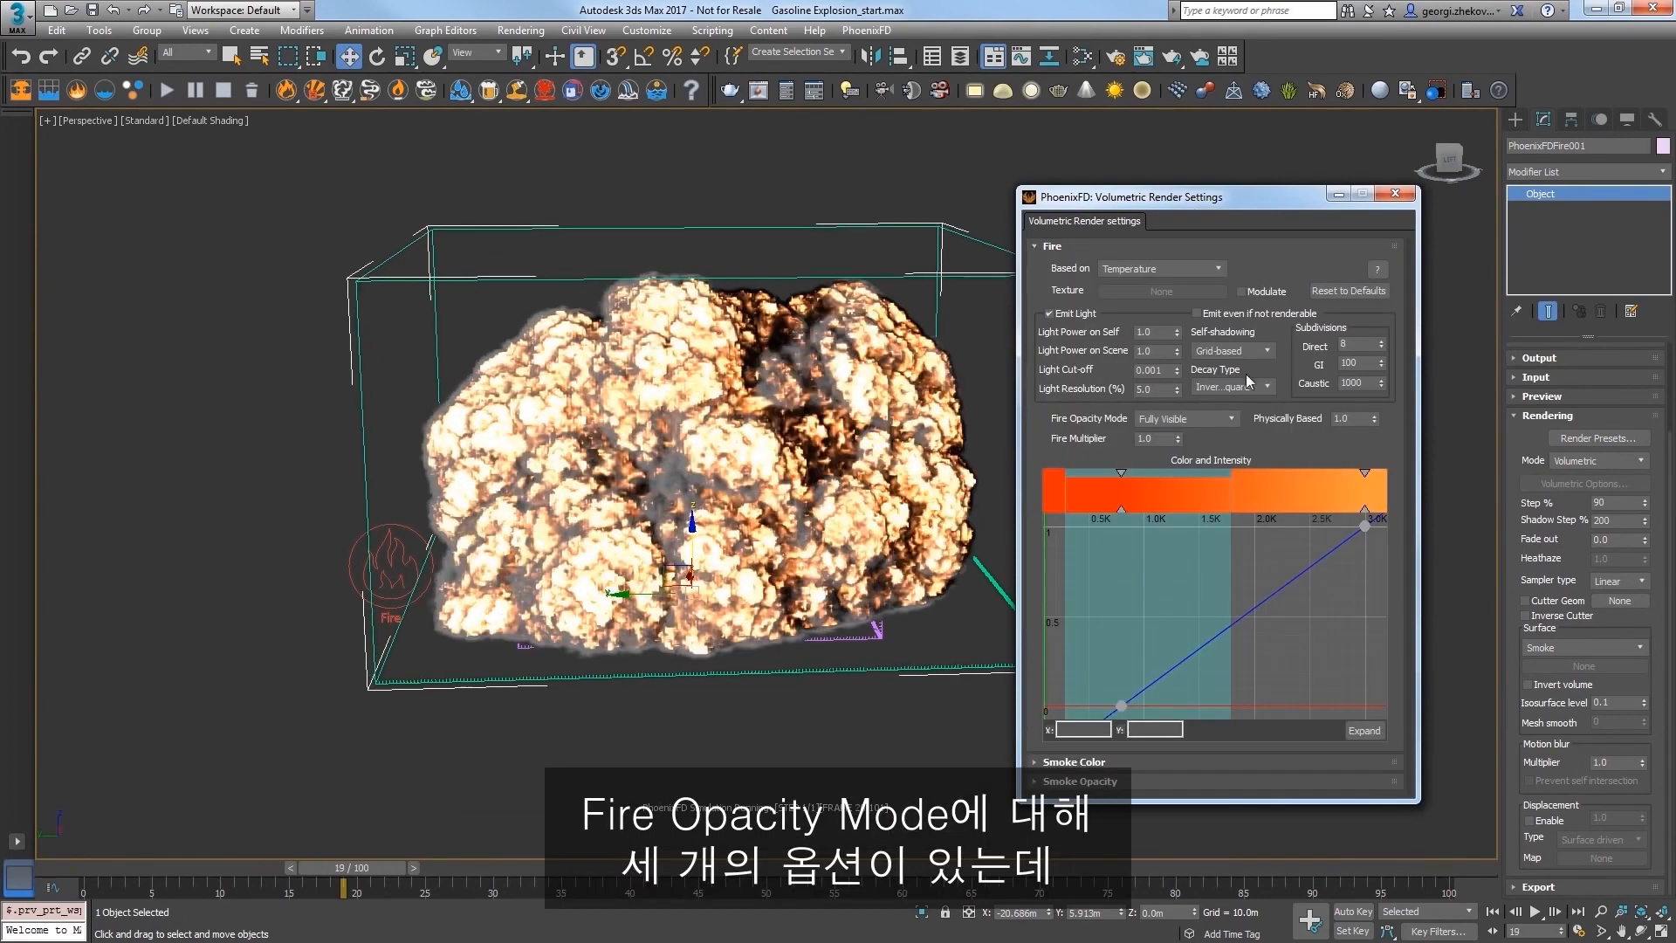
pyautogui.click(1180, 418)
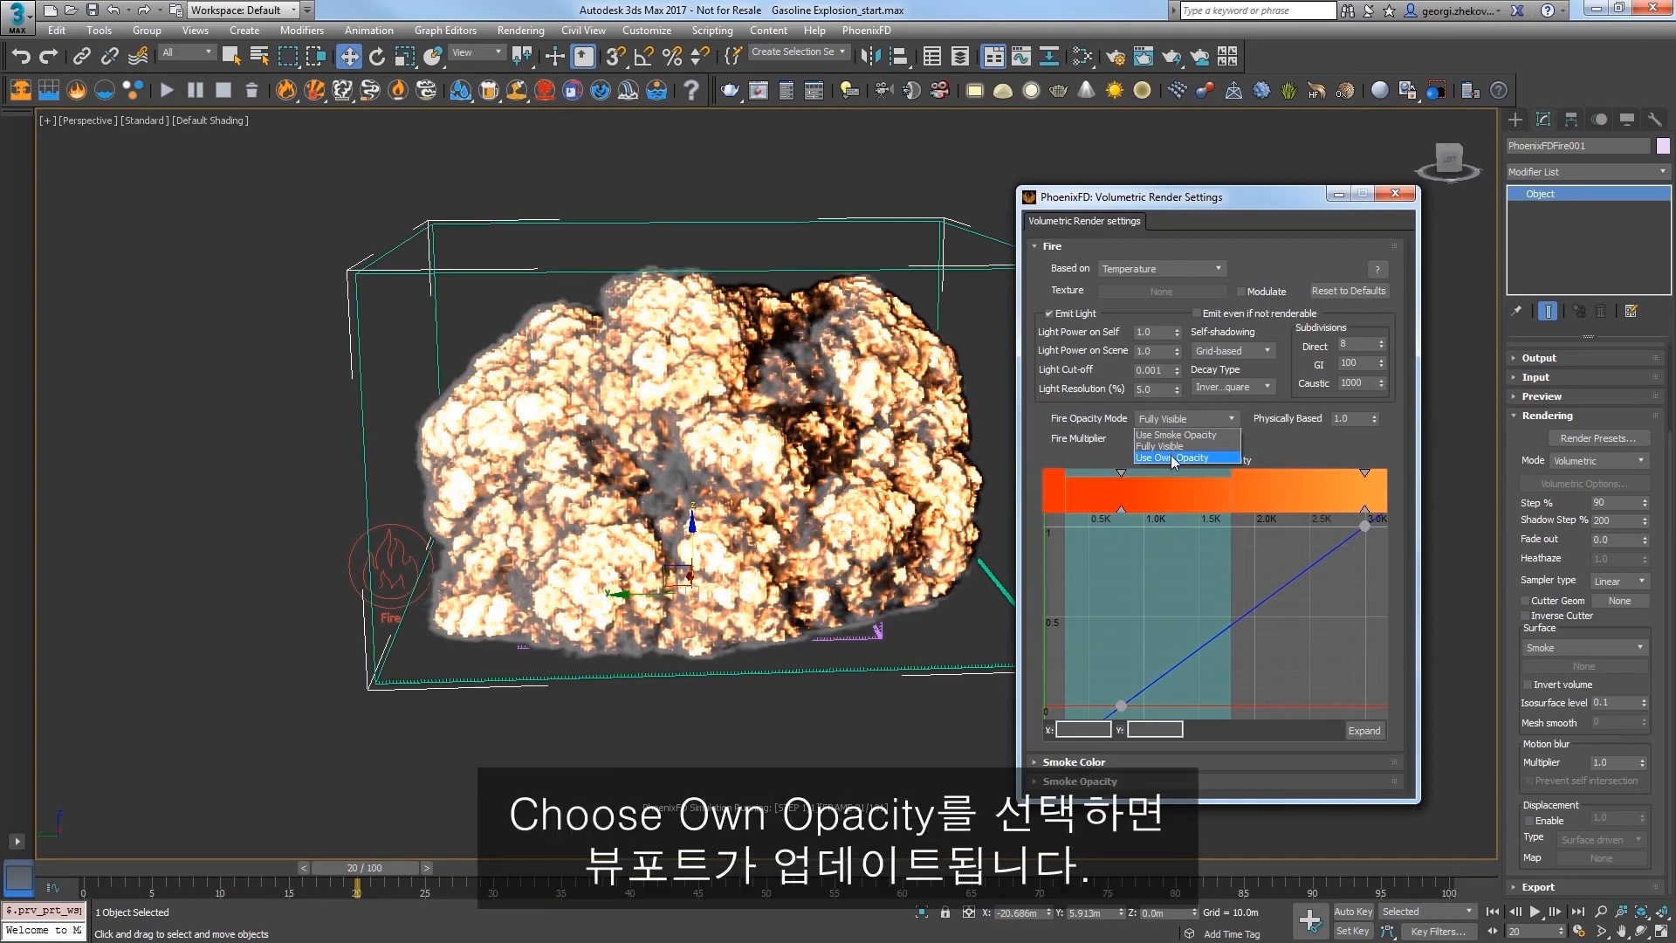
pyautogui.click(1172, 457)
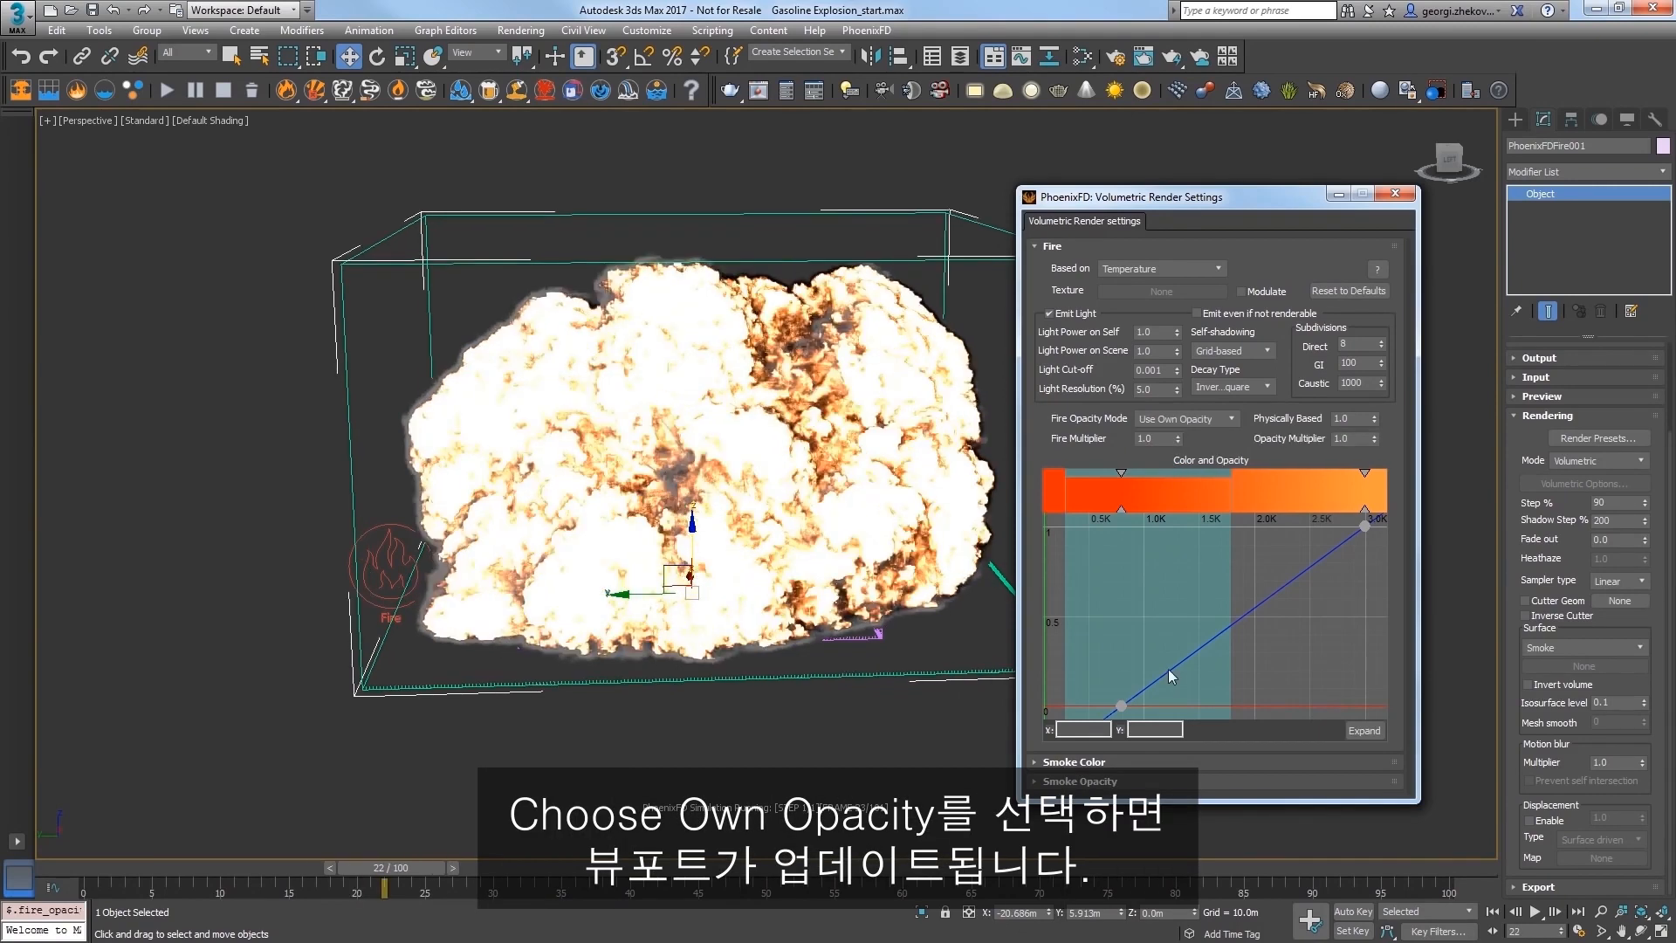
pyautogui.click(227, 93)
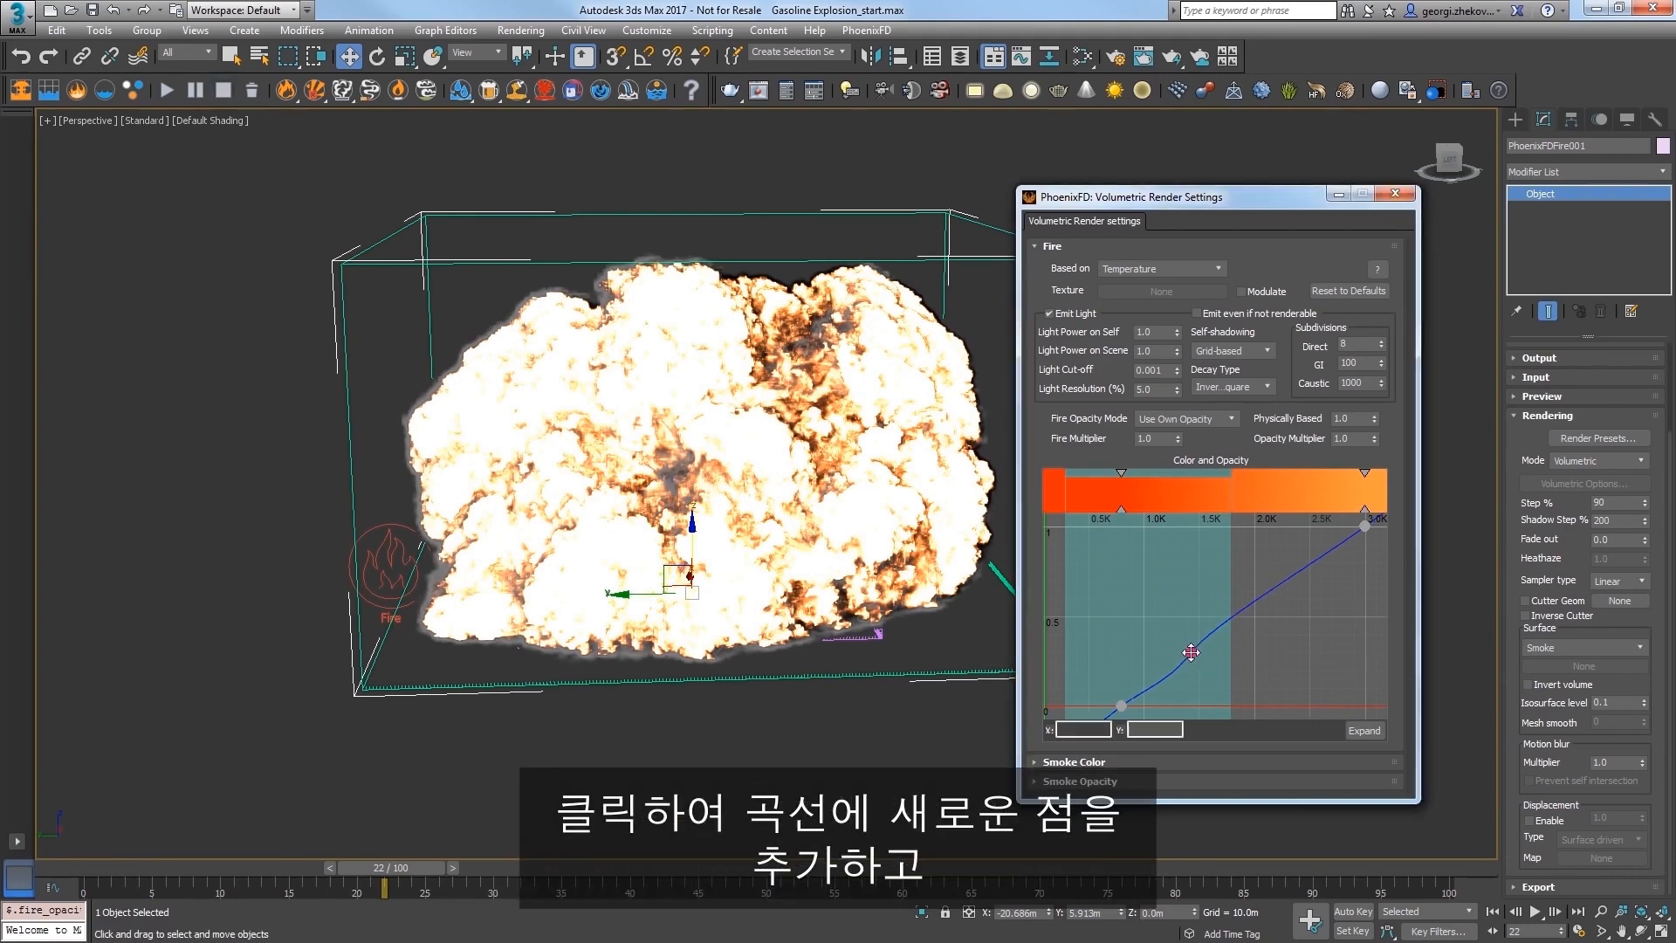
# Step: Add a point to the fire's opacity curve at about 1530 with opacity about 0.44, and enlarge the graph
pyautogui.moveTo(1194, 655)
pyautogui.mouseDown()
pyautogui.moveTo(1131, 614)
pyautogui.moveTo(1208, 665)
pyautogui.moveTo(1144, 603)
pyautogui.moveTo(1189, 639)
pyautogui.moveTo(1166, 599)
pyautogui.moveTo(1203, 626)
pyautogui.mouseUp()
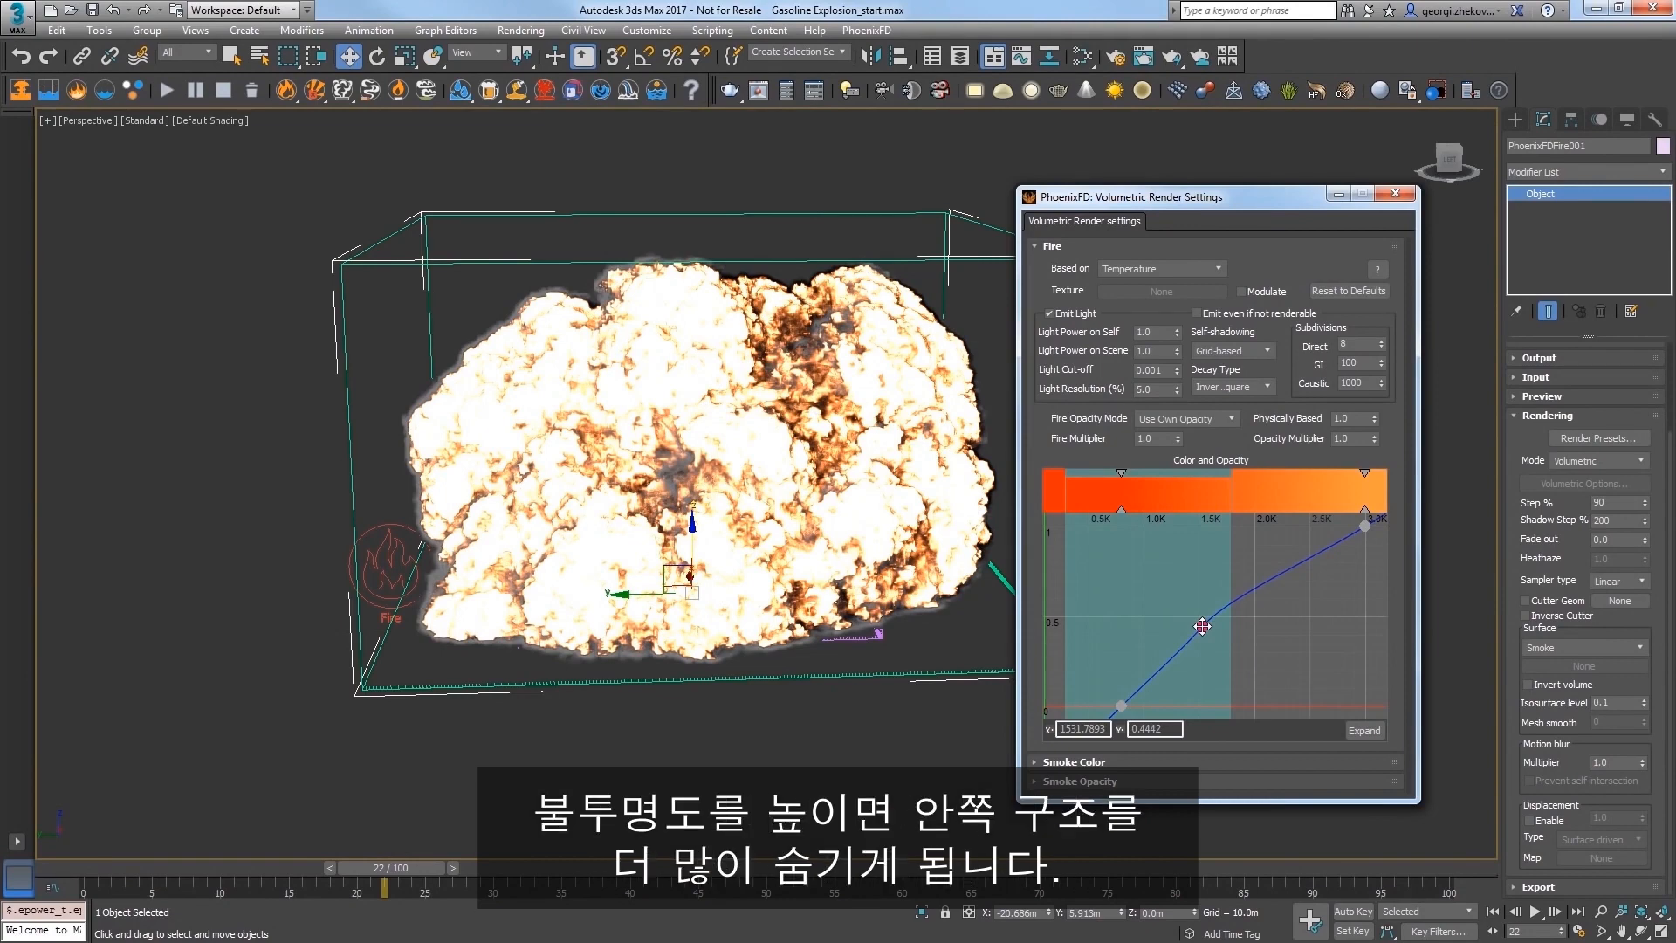
pyautogui.click(1368, 729)
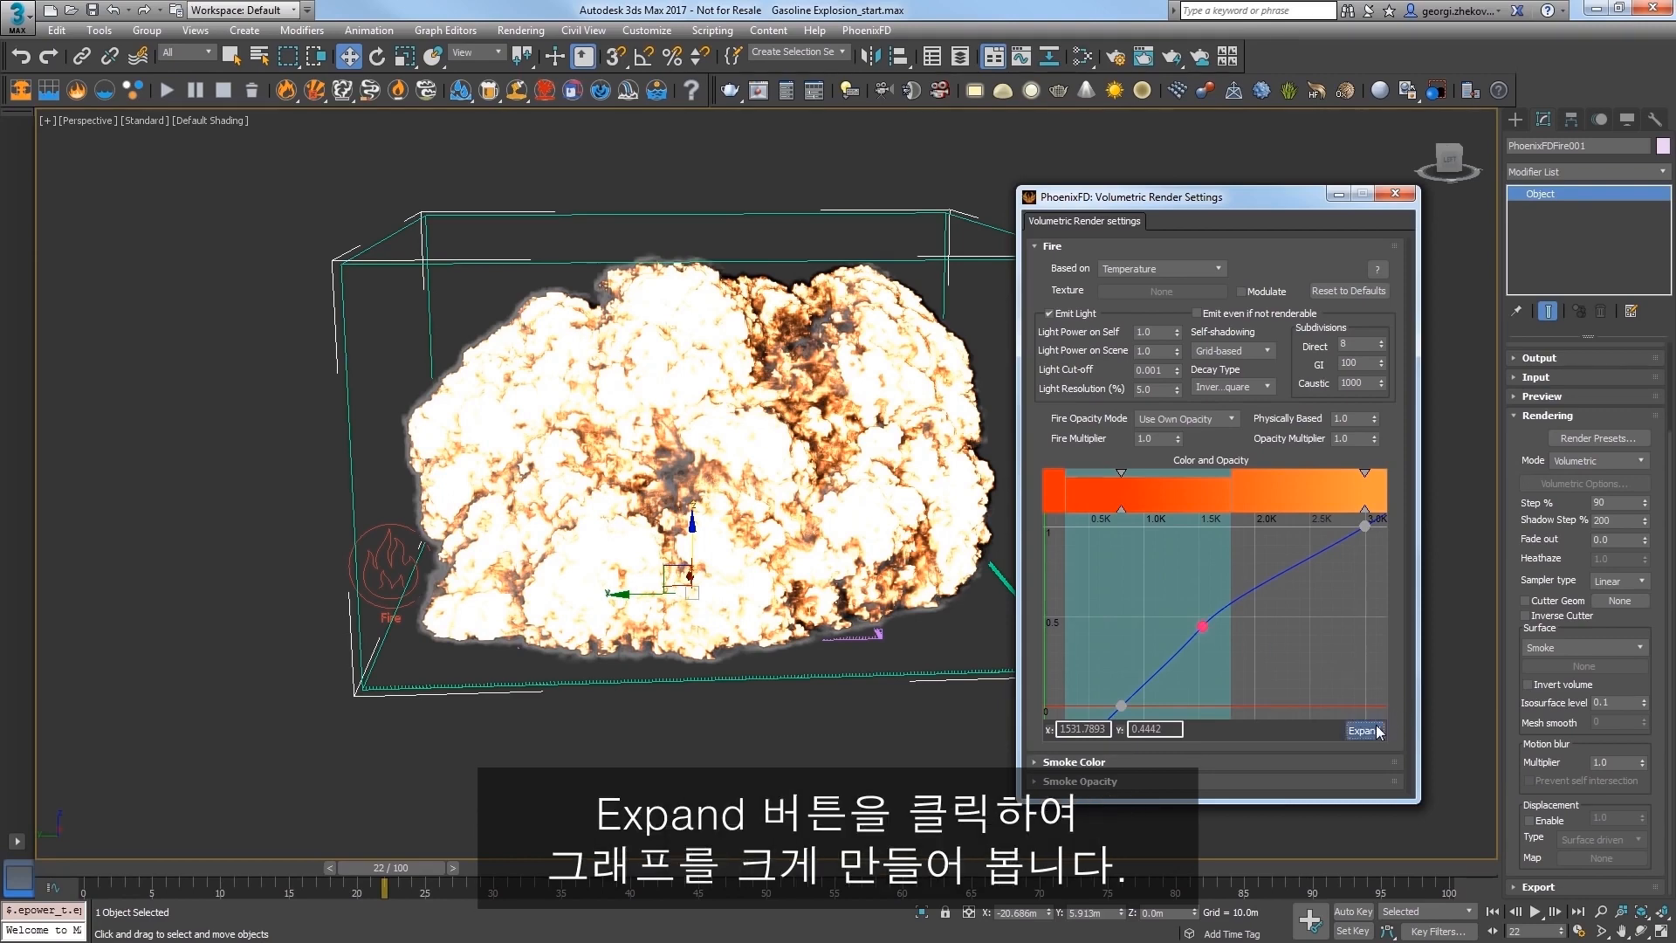
pyautogui.moveTo(630, 12); pyautogui.dragTo(977, 255)
# Step: Shape the fire opacity curve into growing waves between about 0.8K and 1.2K, raising the third peak to about 0.81
pyautogui.moveTo(760, 502); pyautogui.dragTo(628, 524)
pyautogui.doubleClick(604, 621)
pyautogui.doubleClick(640, 591)
pyautogui.moveTo(646, 255); pyautogui.dragTo(1116, 307)
pyautogui.doubleClick(1122, 676)
pyautogui.doubleClick(1171, 628)
pyautogui.moveTo(1171, 629); pyautogui.dragTo(1132, 443)
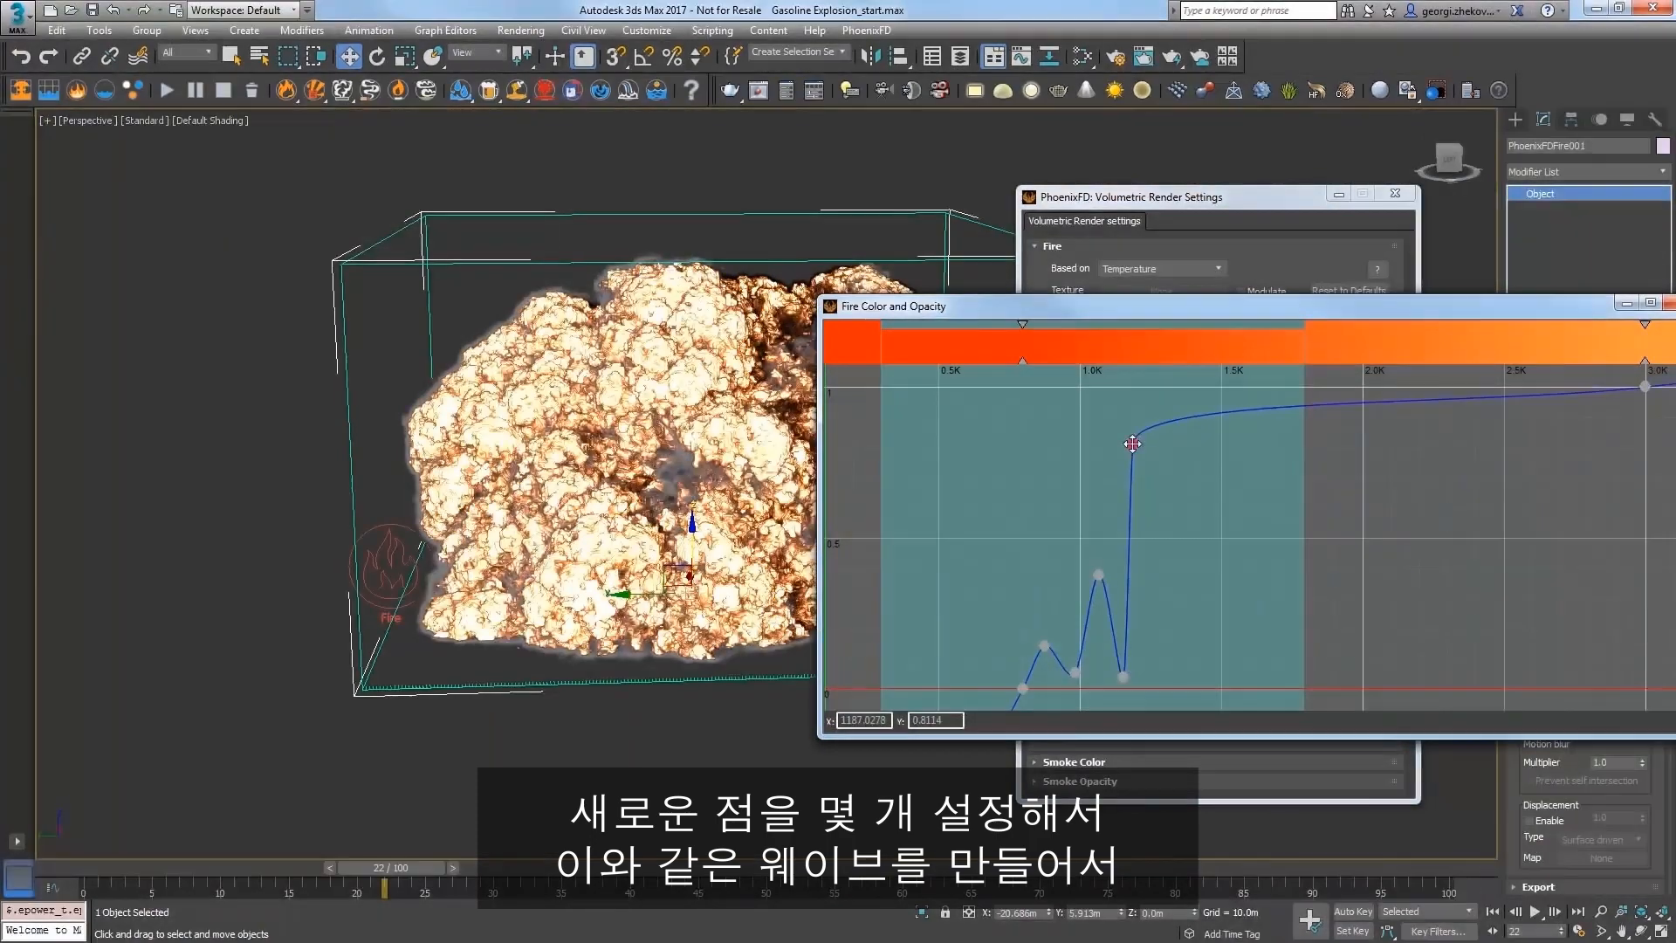
# Step: Extend the opacity wave with a dip and rise up to about 1.5K, and raise the existing peaks, the middle one to about 0.56
pyautogui.doubleClick(1180, 662)
pyautogui.doubleClick(1272, 606)
pyautogui.moveTo(1274, 609); pyautogui.dragTo(1133, 391)
pyautogui.moveTo(1098, 575); pyautogui.dragTo(1088, 518)
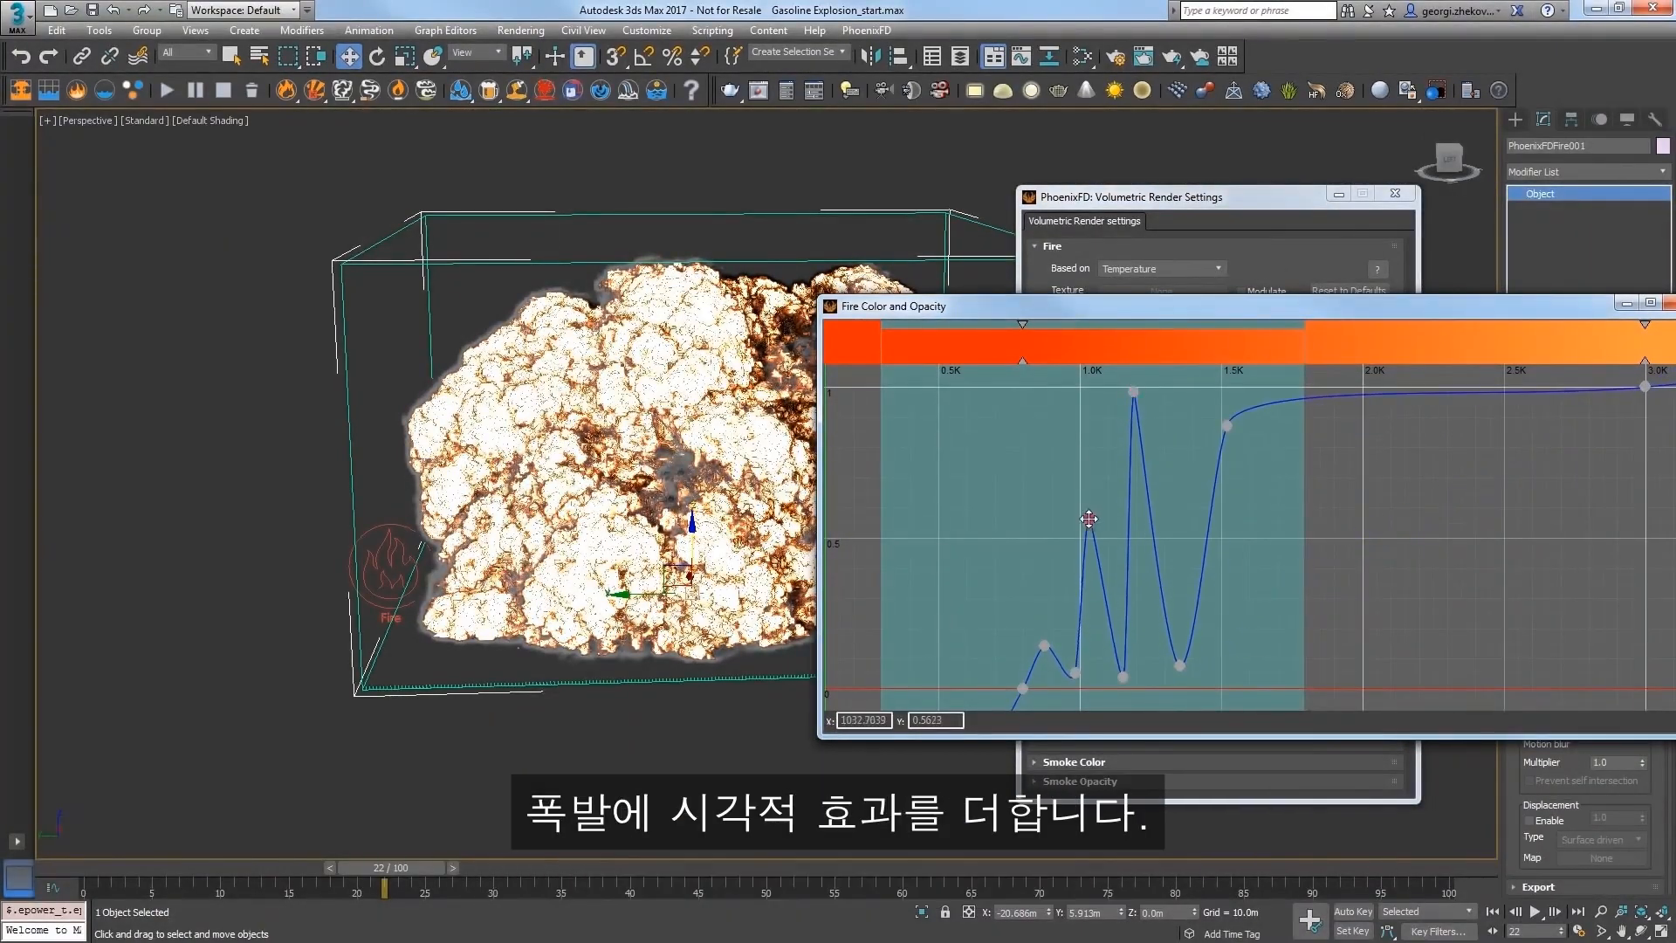
pyautogui.moveTo(1180, 662); pyautogui.dragTo(1174, 586)
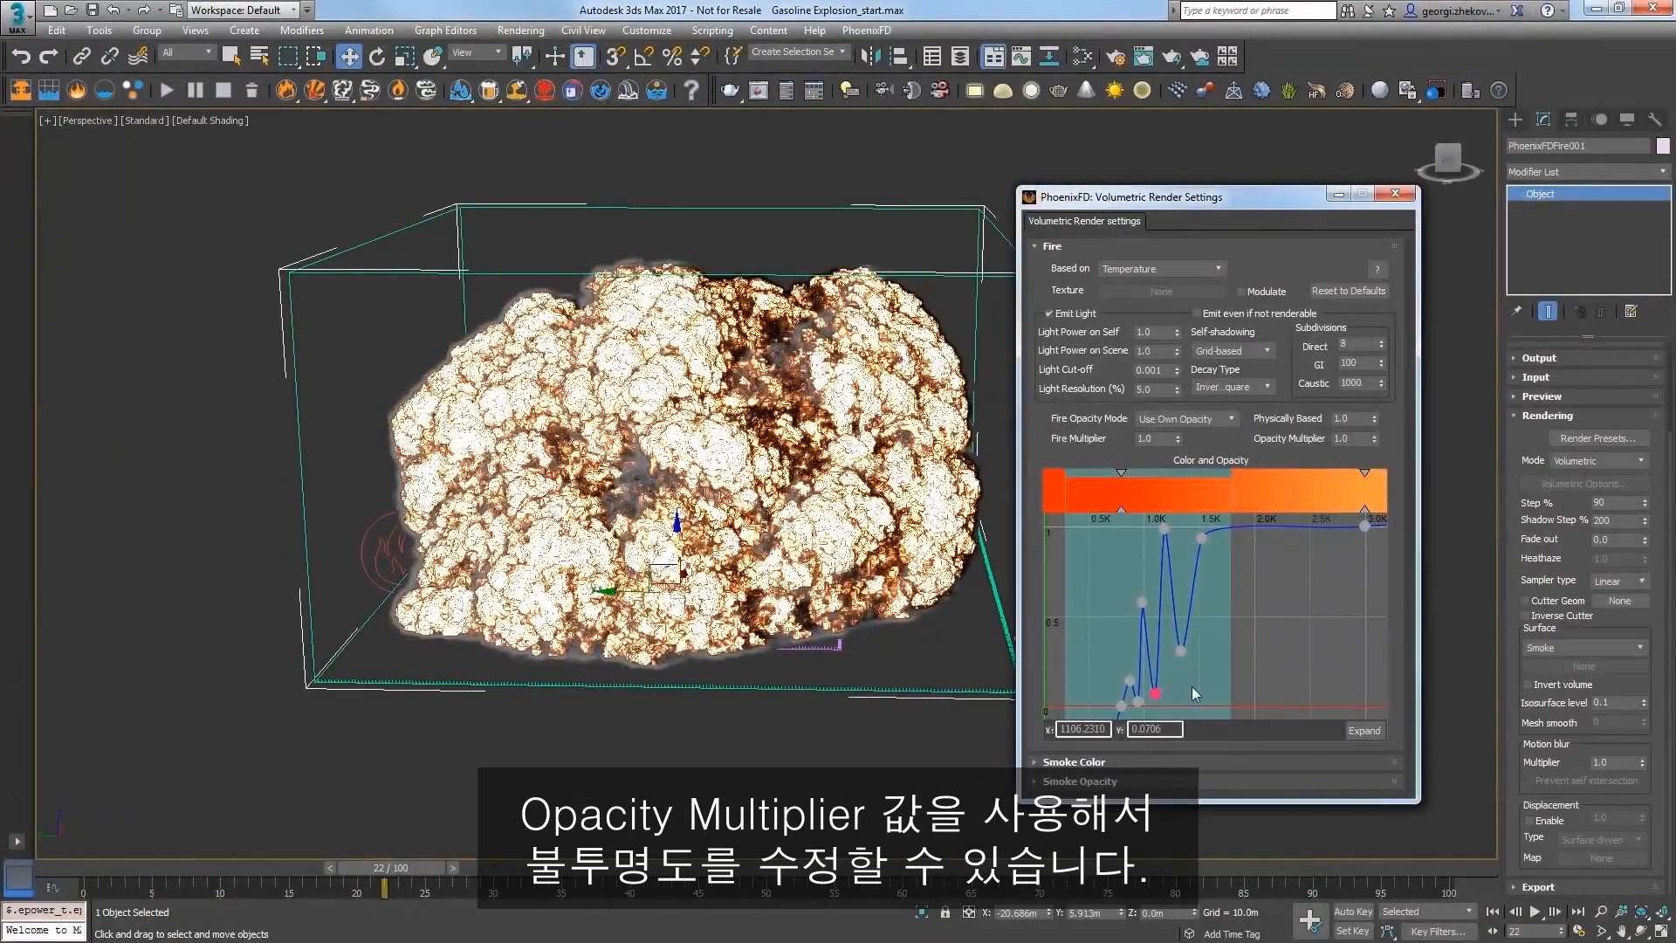
# Step: Set the fire's Opacity Multiplier to 0.5 and Physically Based to 0.75
pyautogui.moveTo(1375, 439); pyautogui.dragTo(1378, 459)
pyautogui.doubleClick(1362, 438)
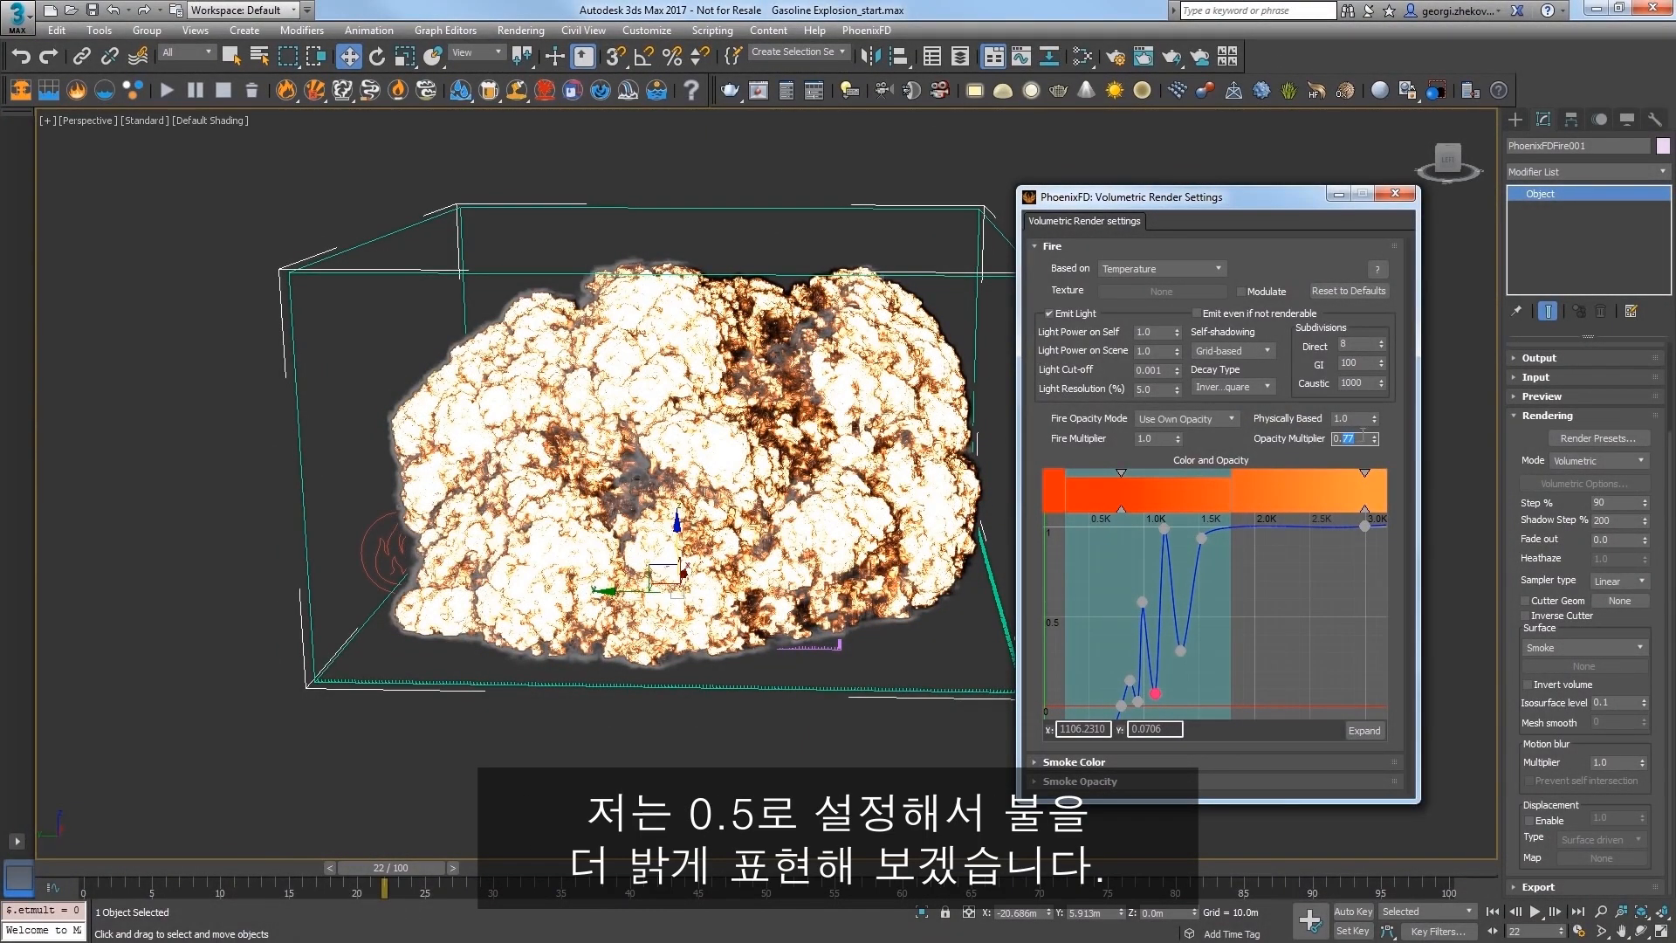
pyautogui.write('5')
pyautogui.press('Return')
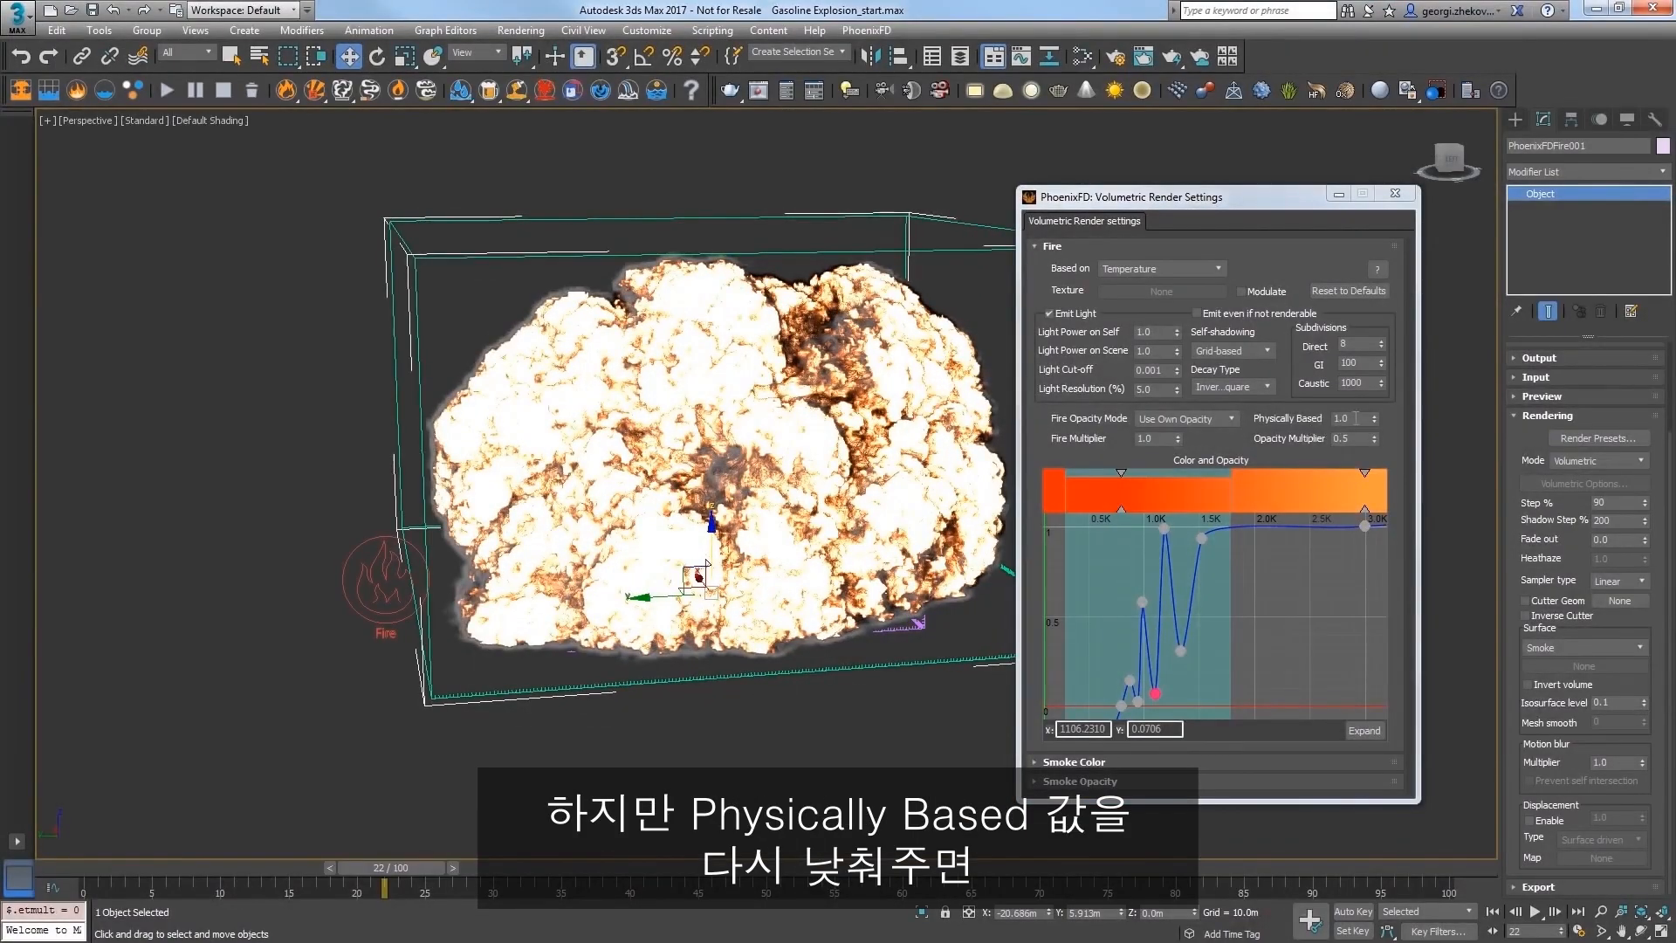
pyautogui.doubleClick(1336, 418)
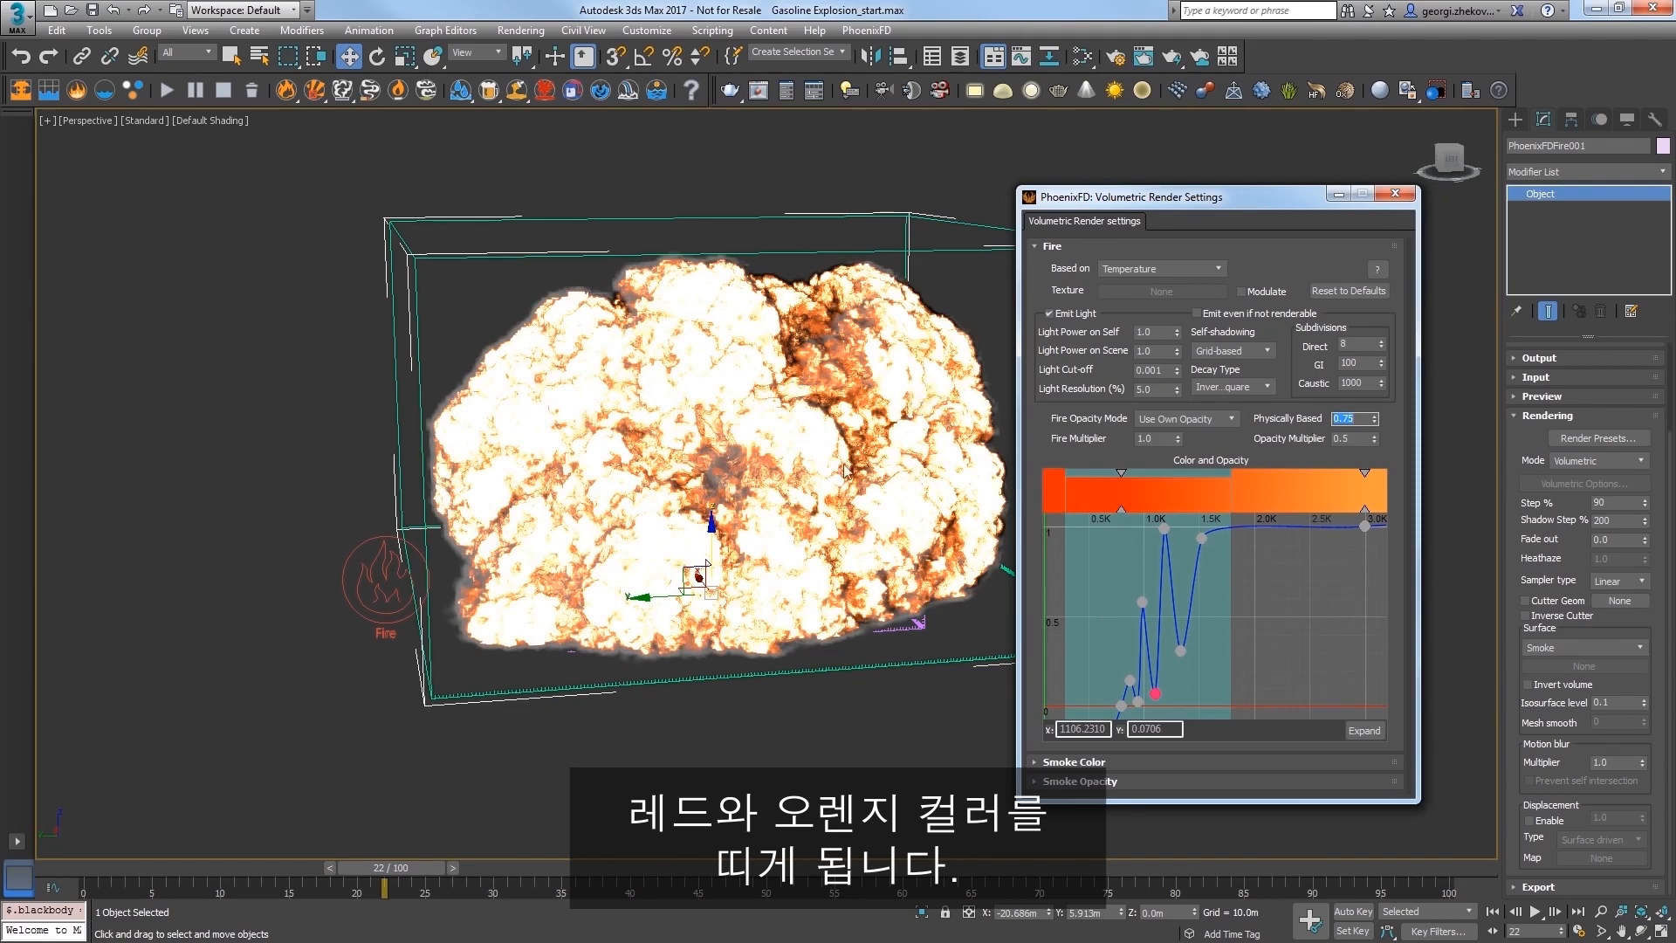
pyautogui.keyDown('alt'); pyautogui.moveTo(883, 365); pyautogui.dragTo(836, 335, button='middle'); pyautogui.keyUp('alt')
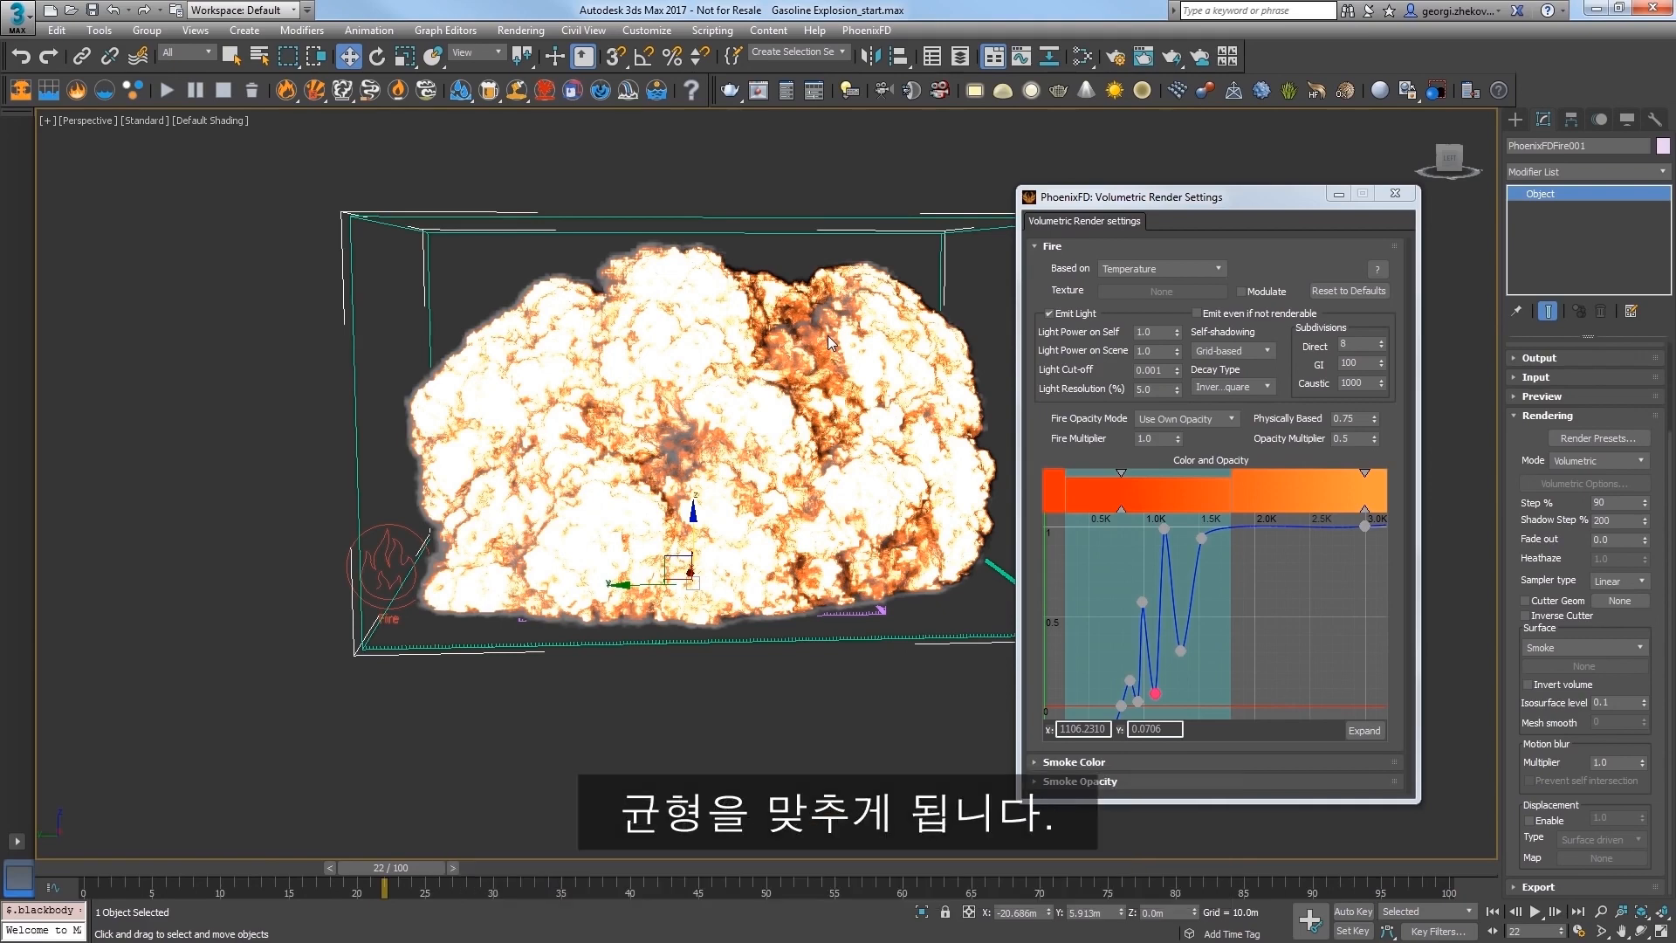
# Step: Try a blue-green colour for the low-temperature key of the fire gradient, then cancel it
pyautogui.click(1121, 470)
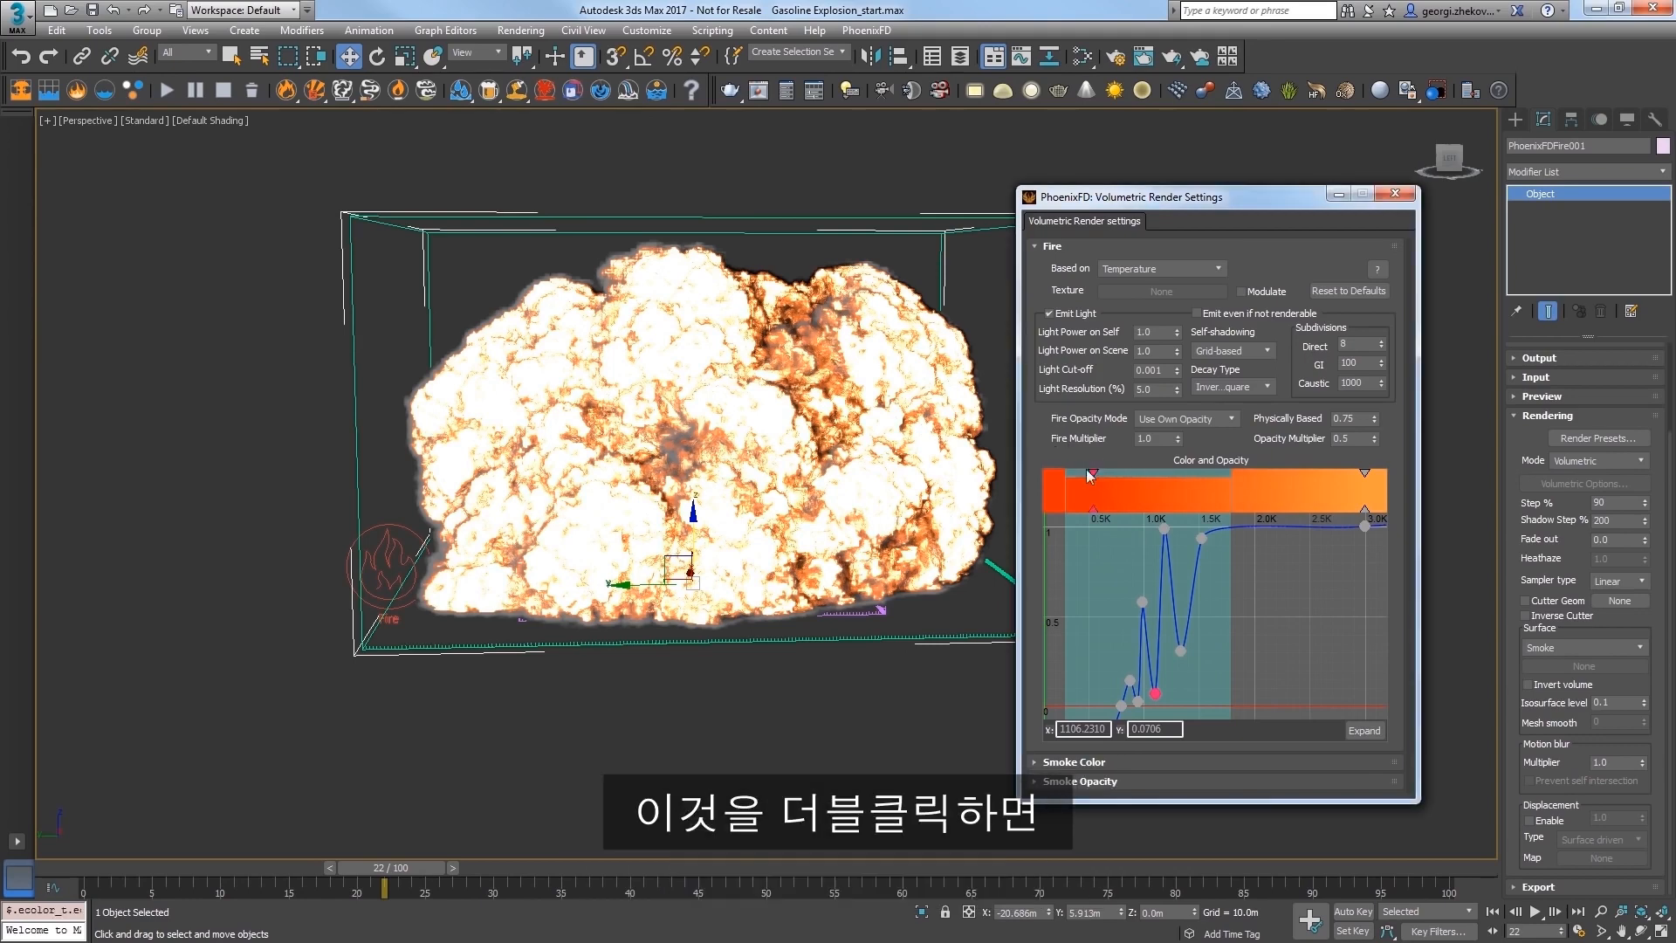
pyautogui.doubleClick(1094, 472)
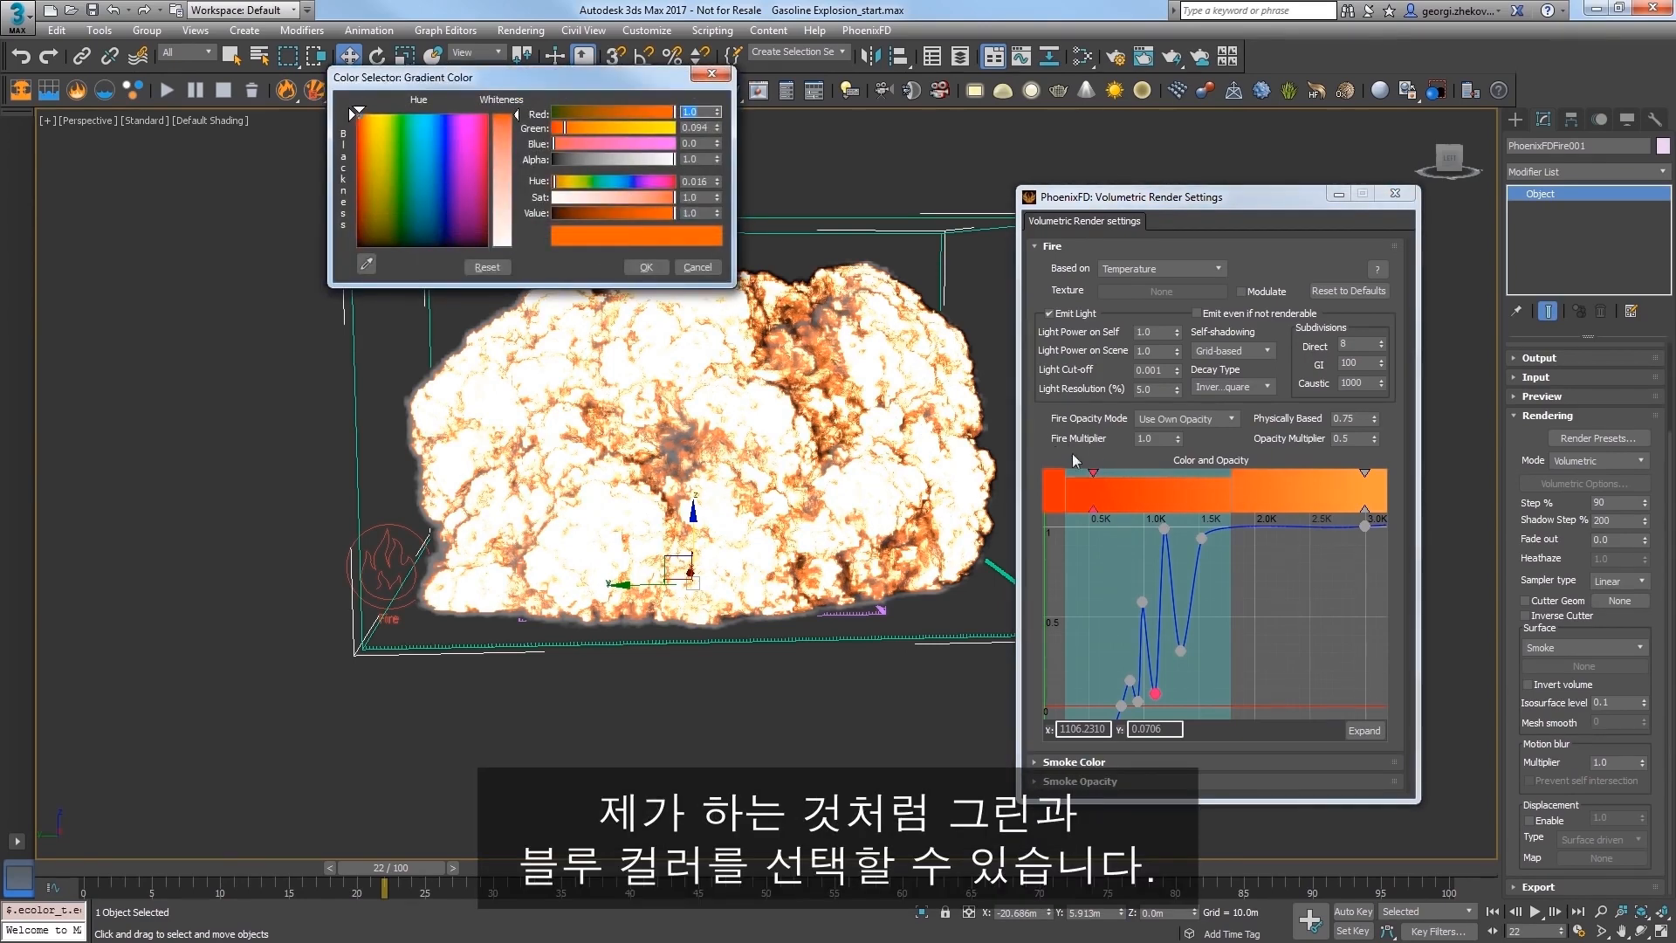
pyautogui.moveTo(576, 181)
pyautogui.mouseDown()
pyautogui.moveTo(621, 179)
pyautogui.moveTo(603, 181)
pyautogui.mouseUp()
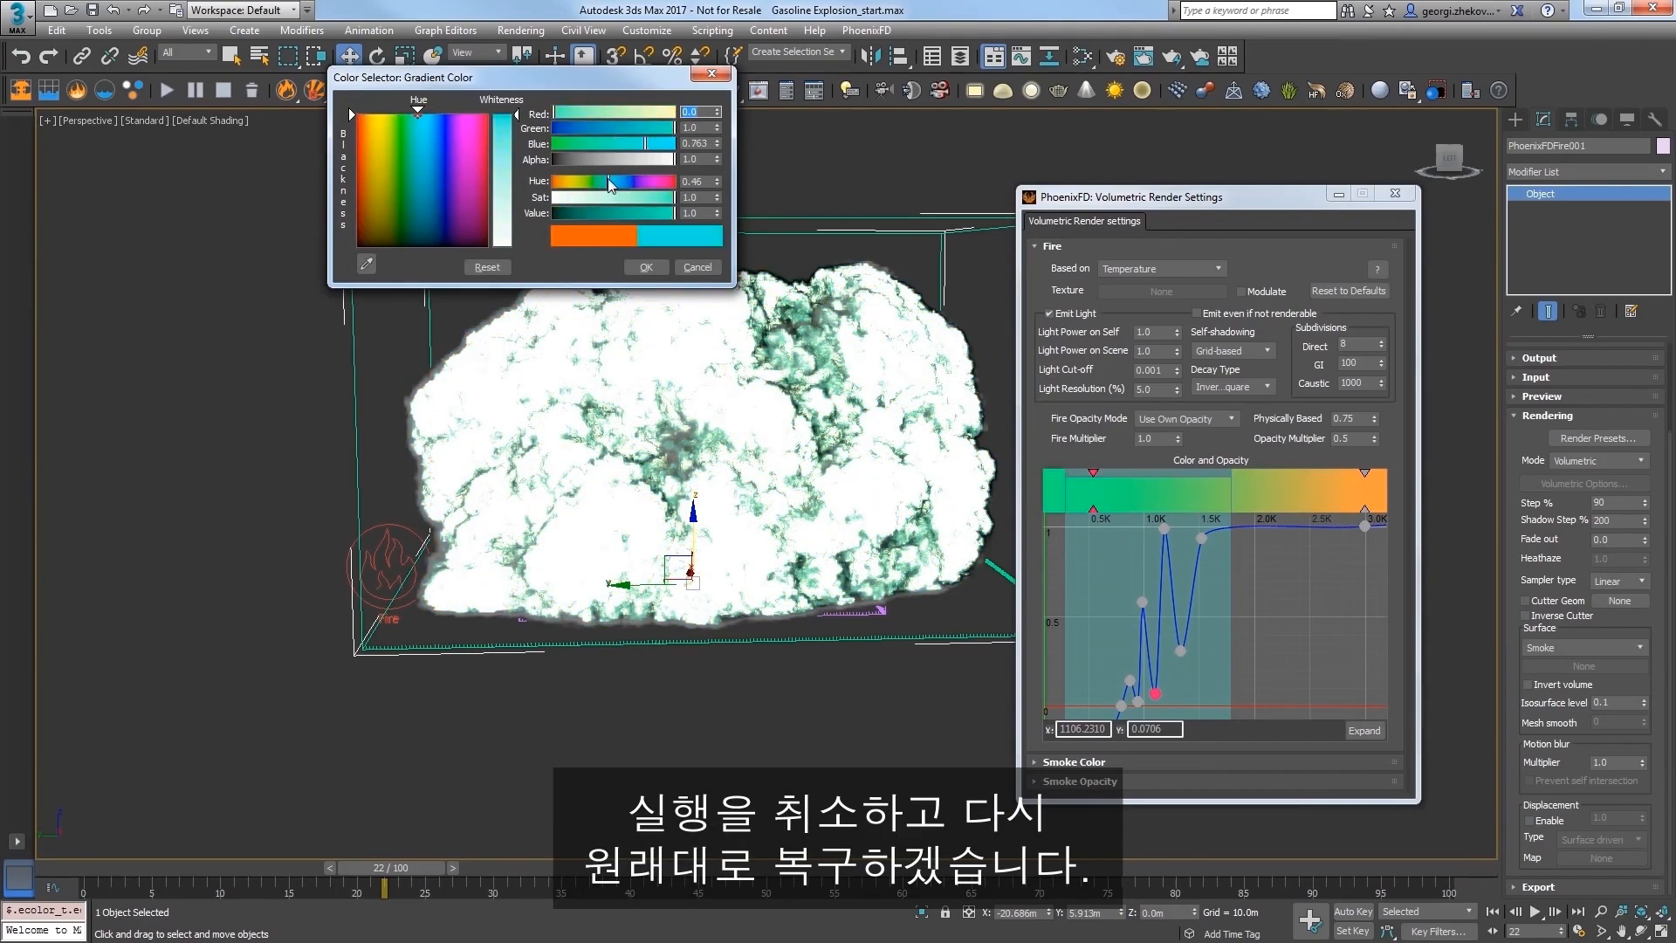
pyautogui.click(698, 267)
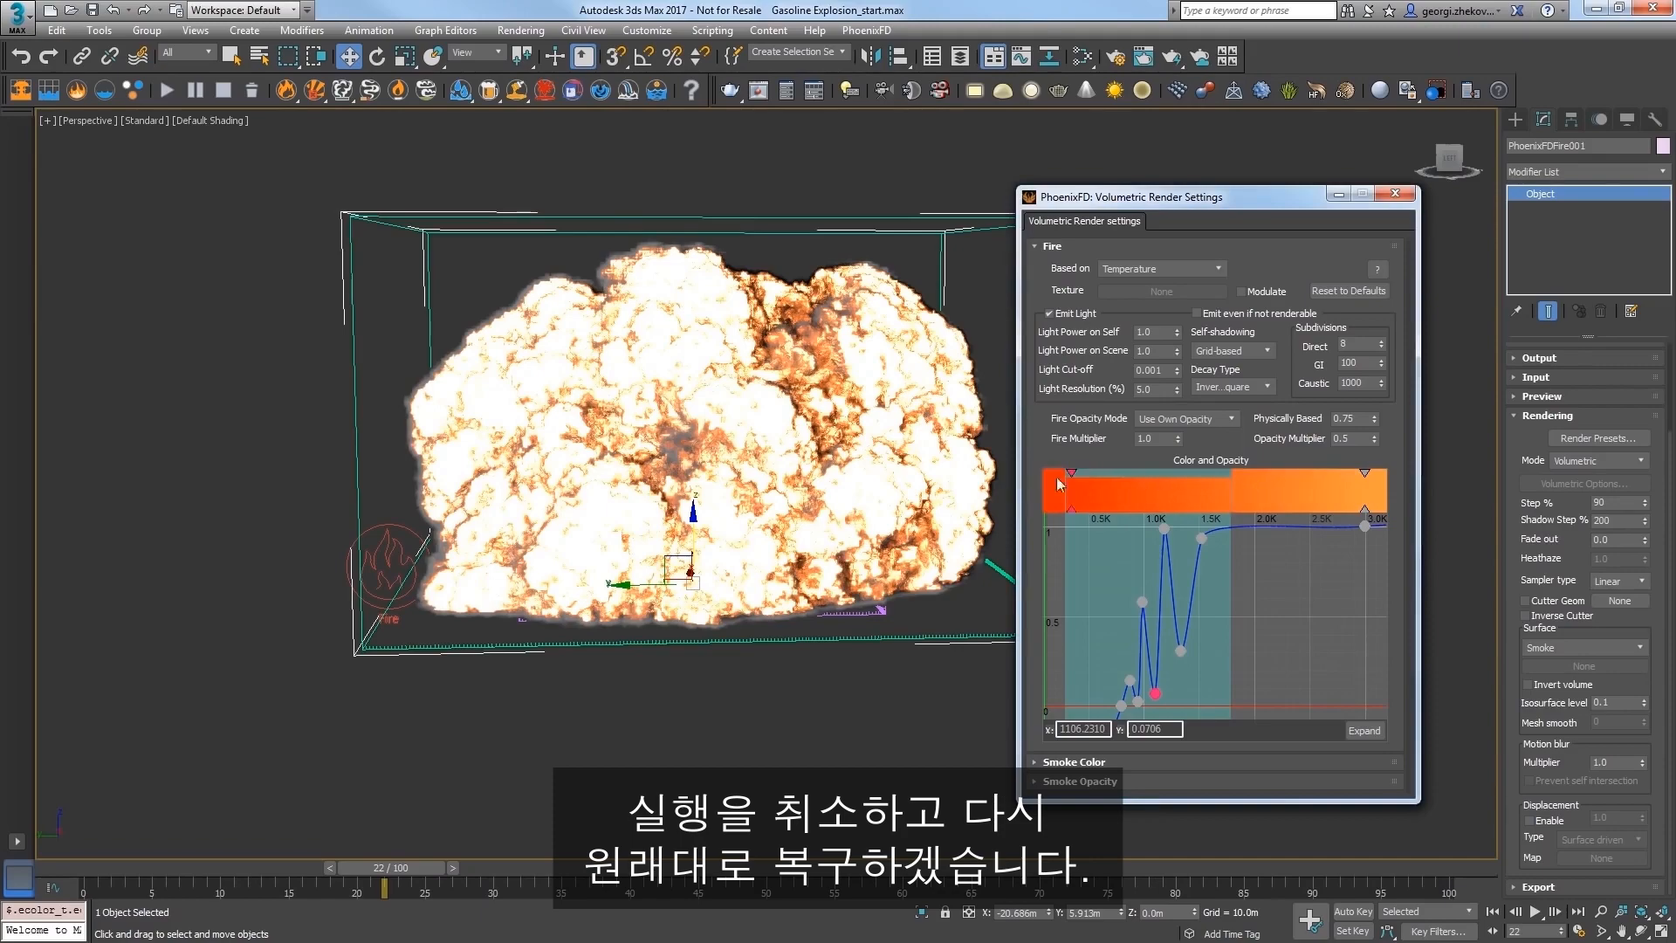
# Step: Close the volumetric render settings and scrub the timeline between frames 17 and 22 to examine the explosion
pyautogui.click(1394, 194)
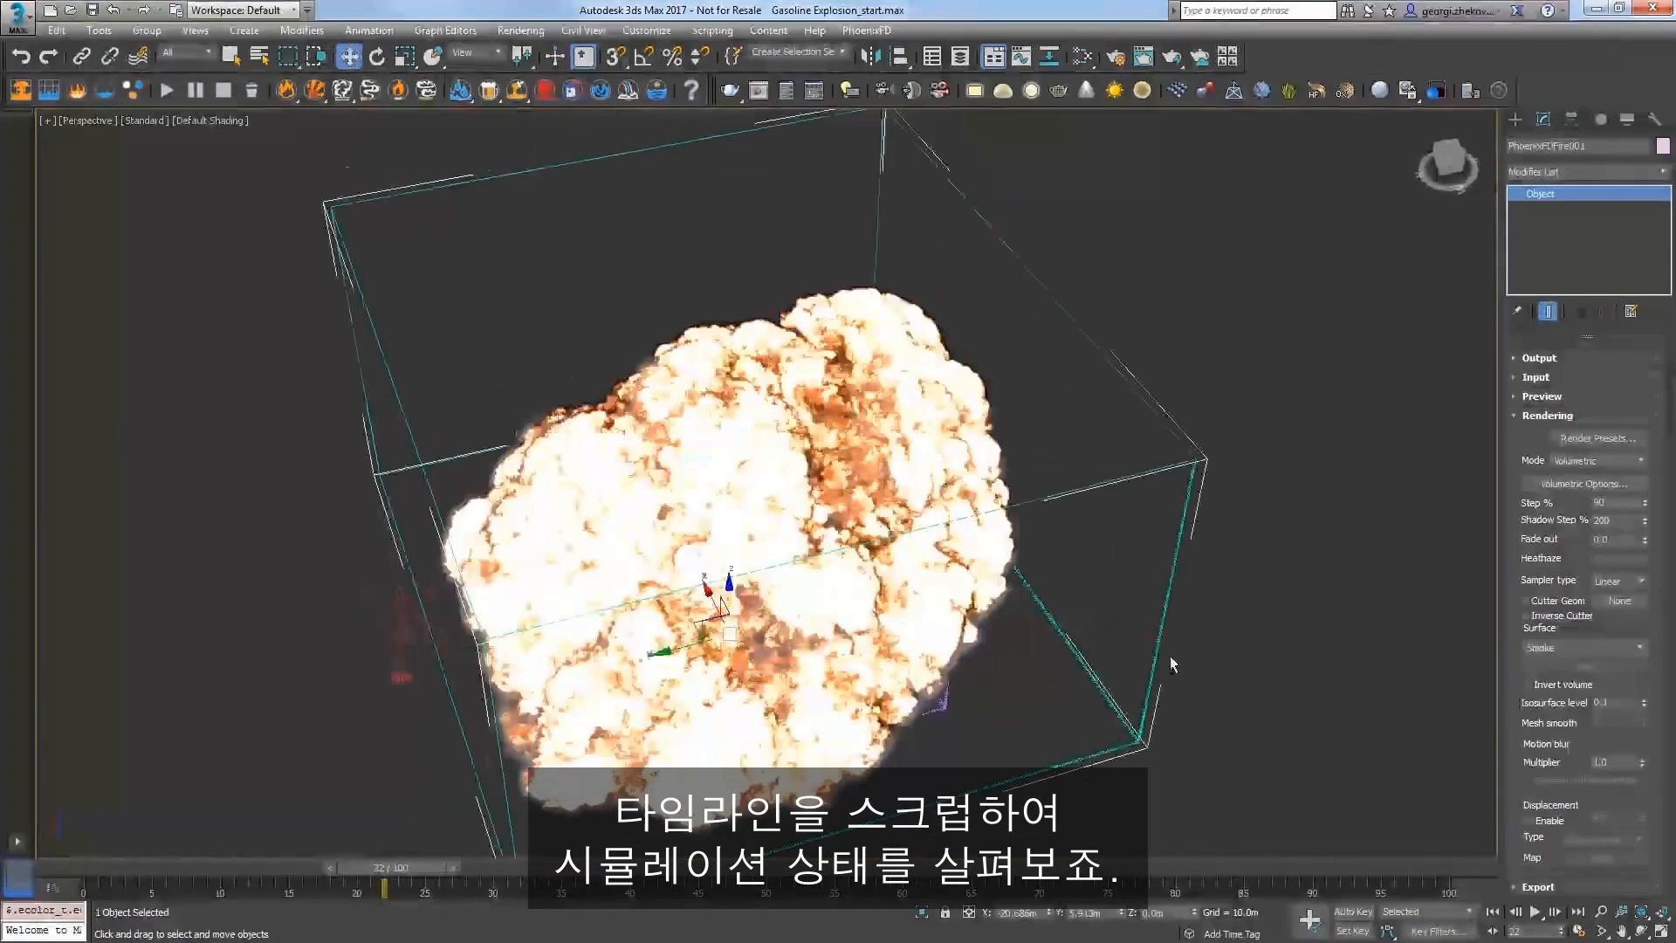
pyautogui.keyDown('alt'); pyautogui.moveTo(1169, 657); pyautogui.dragTo(1124, 604, button='middle'); pyautogui.keyUp('alt')
pyautogui.moveTo(348, 862)
pyautogui.mouseDown()
pyautogui.moveTo(196, 851)
pyautogui.moveTo(358, 854)
pyautogui.mouseUp()
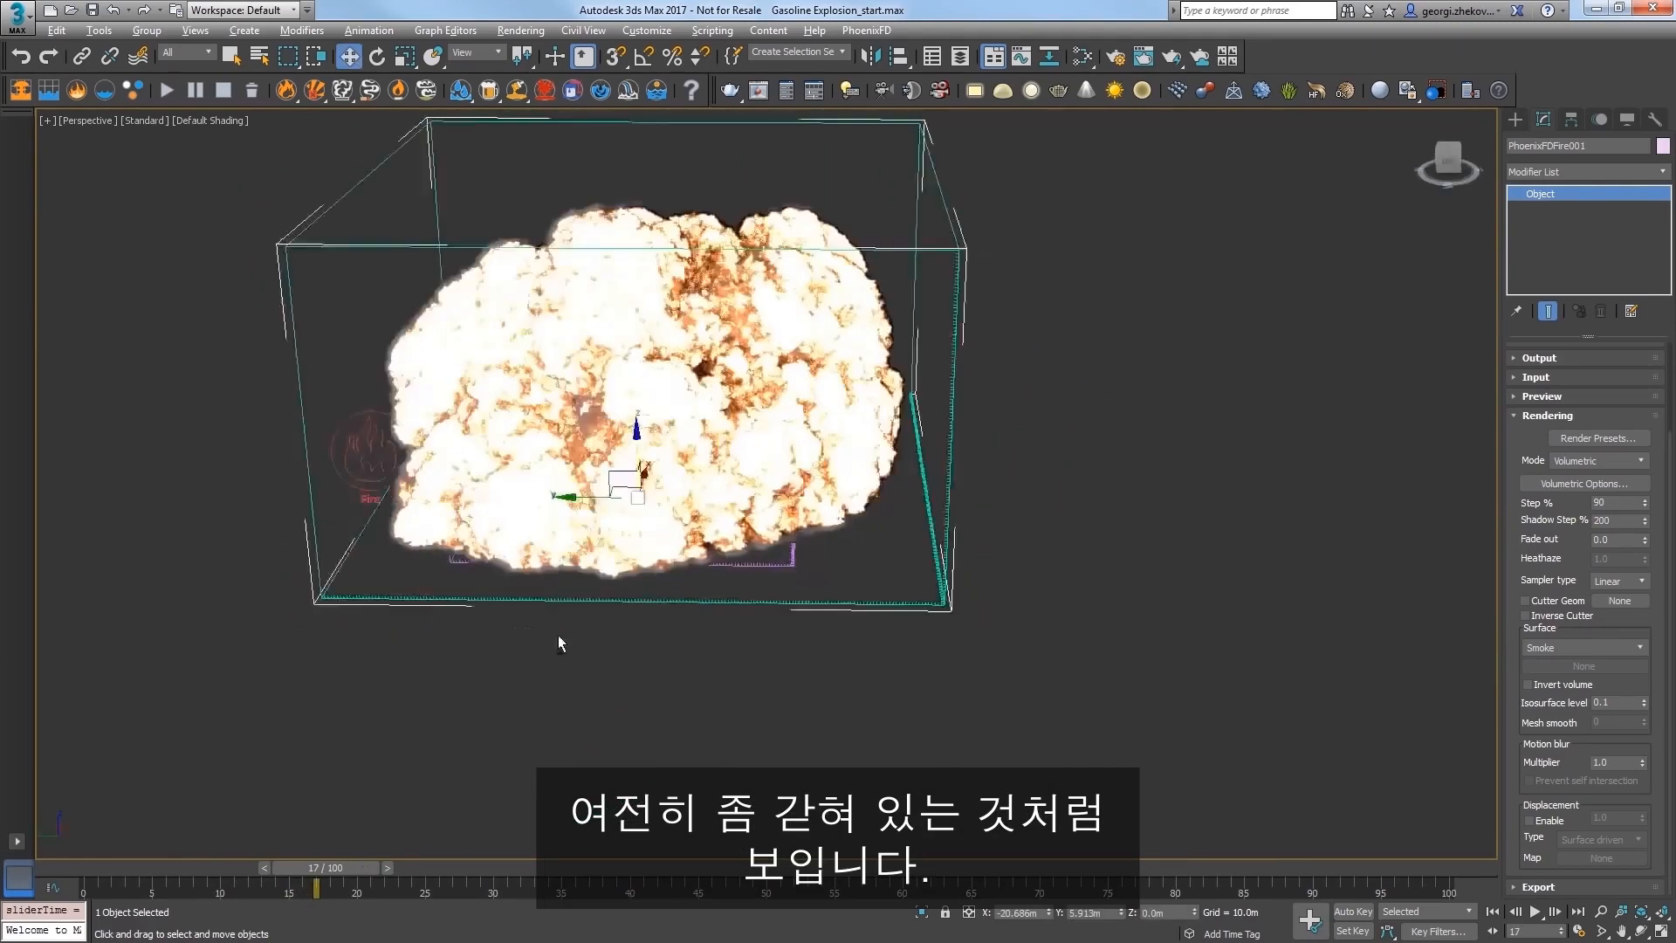
pyautogui.keyDown('alt'); pyautogui.moveTo(559, 636); pyautogui.dragTo(567, 630, button='middle'); pyautogui.keyUp('alt')
pyautogui.moveTo(568, 630); pyautogui.dragTo(576, 678, button='middle')
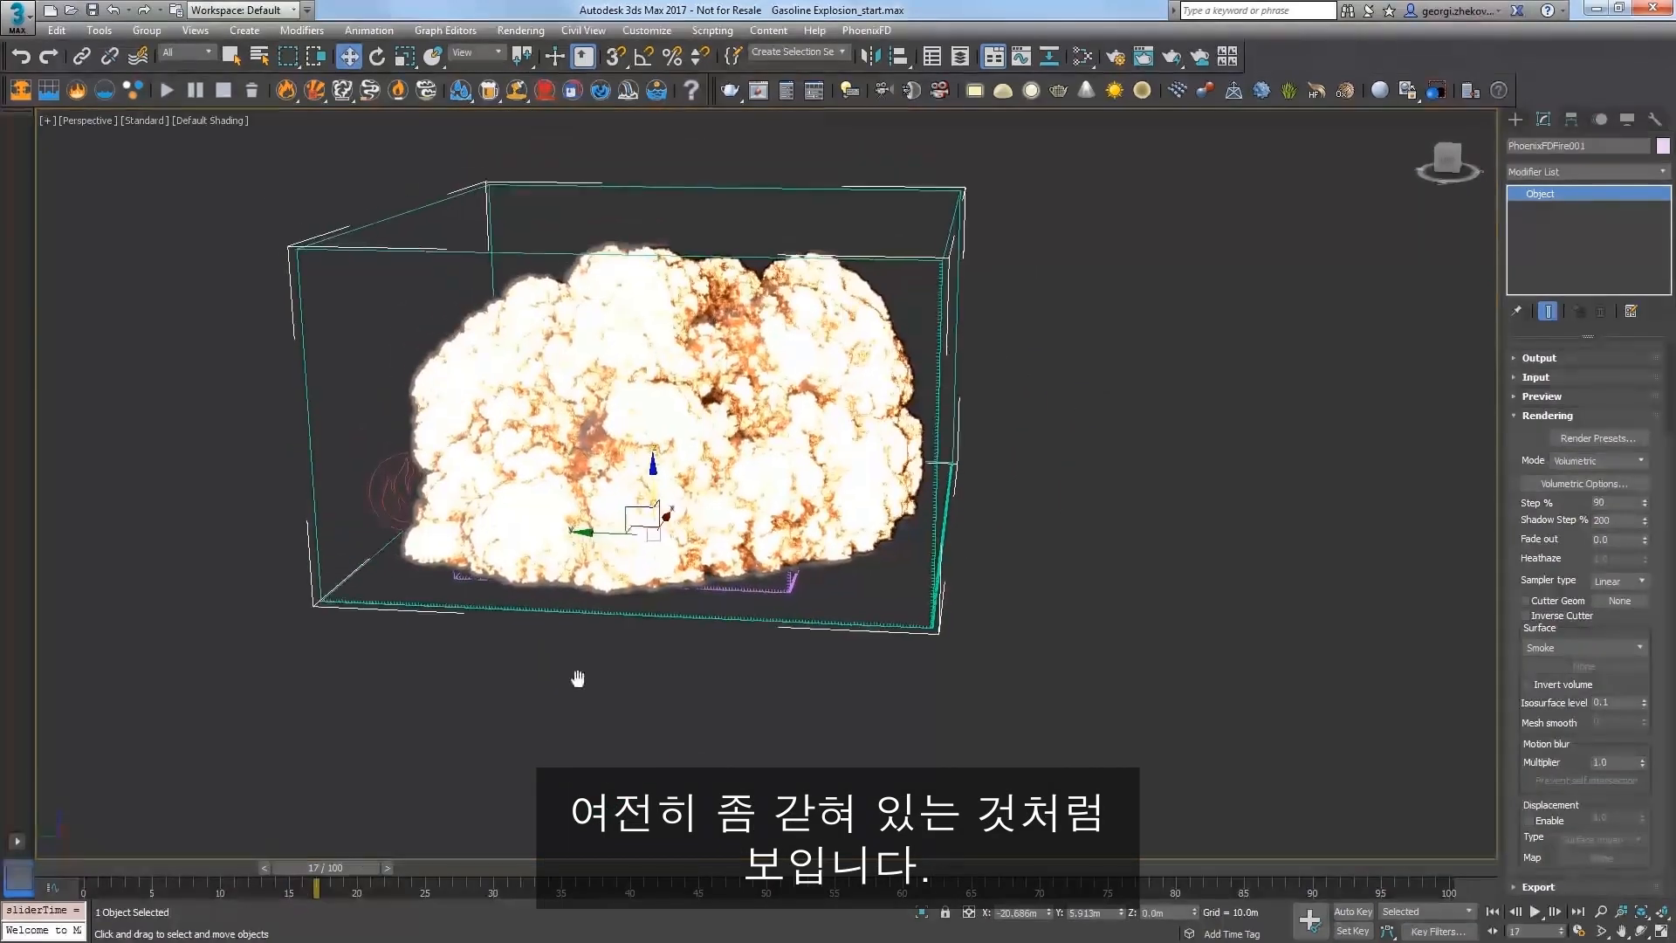
pyautogui.moveTo(354, 869); pyautogui.dragTo(375, 866)
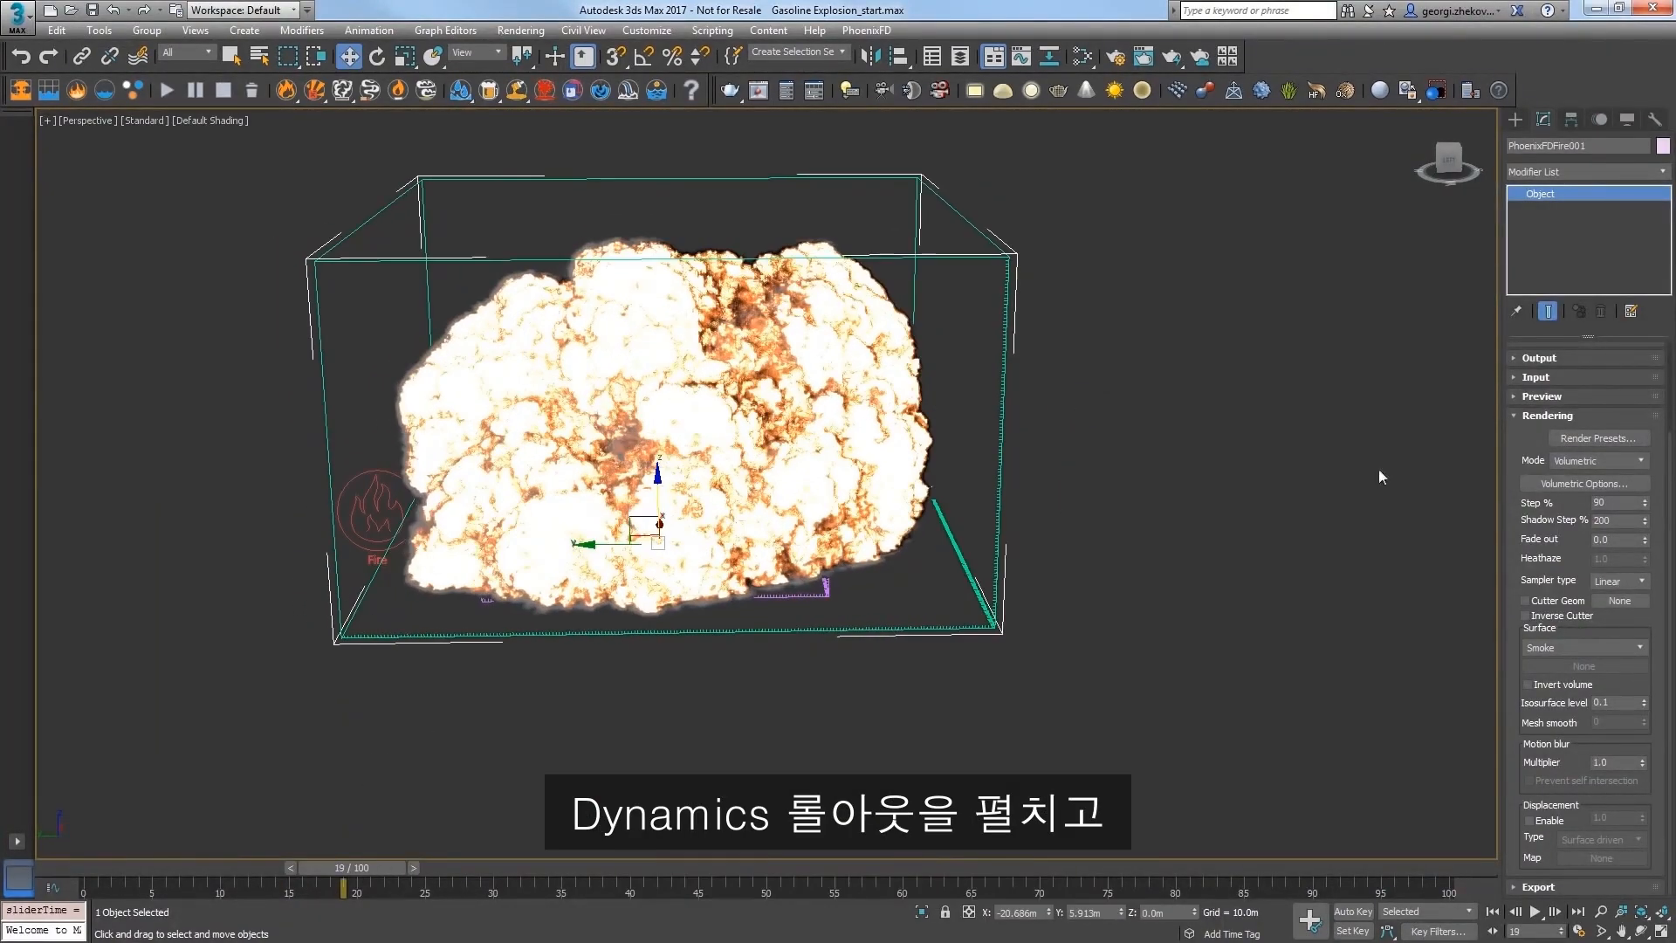
# Step: Set the simulator's Conservation Quality to 80 in its dynamics settings
pyautogui.click(1526, 416)
pyautogui.click(1553, 407)
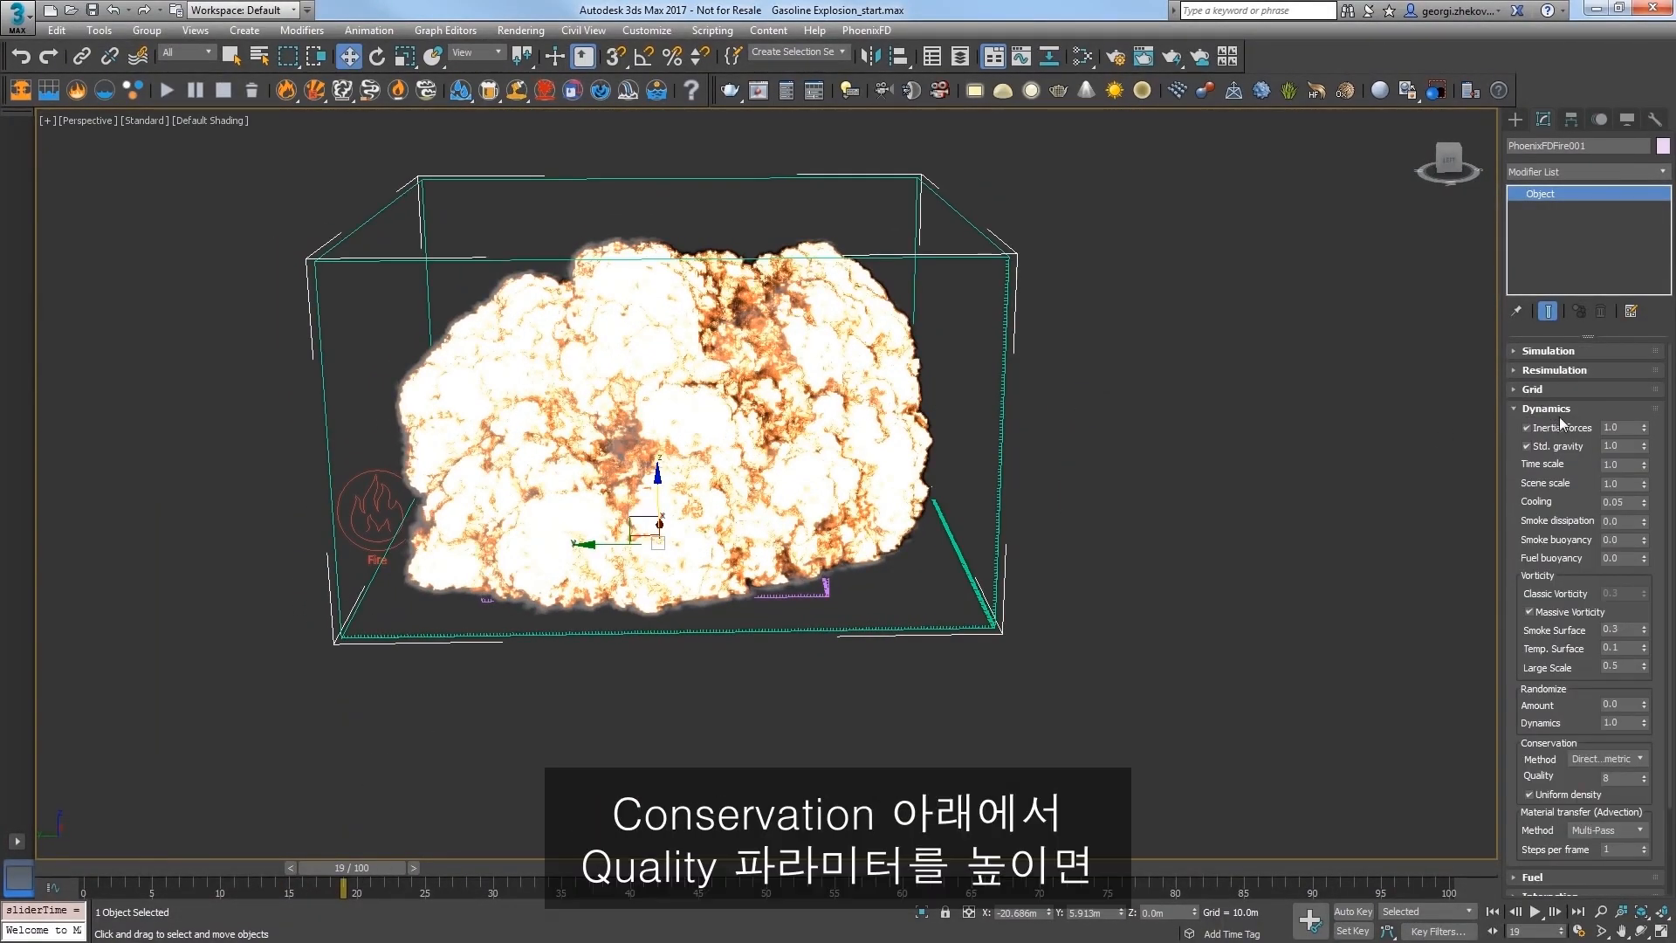
pyautogui.moveTo(1559, 670); pyautogui.dragTo(1557, 596)
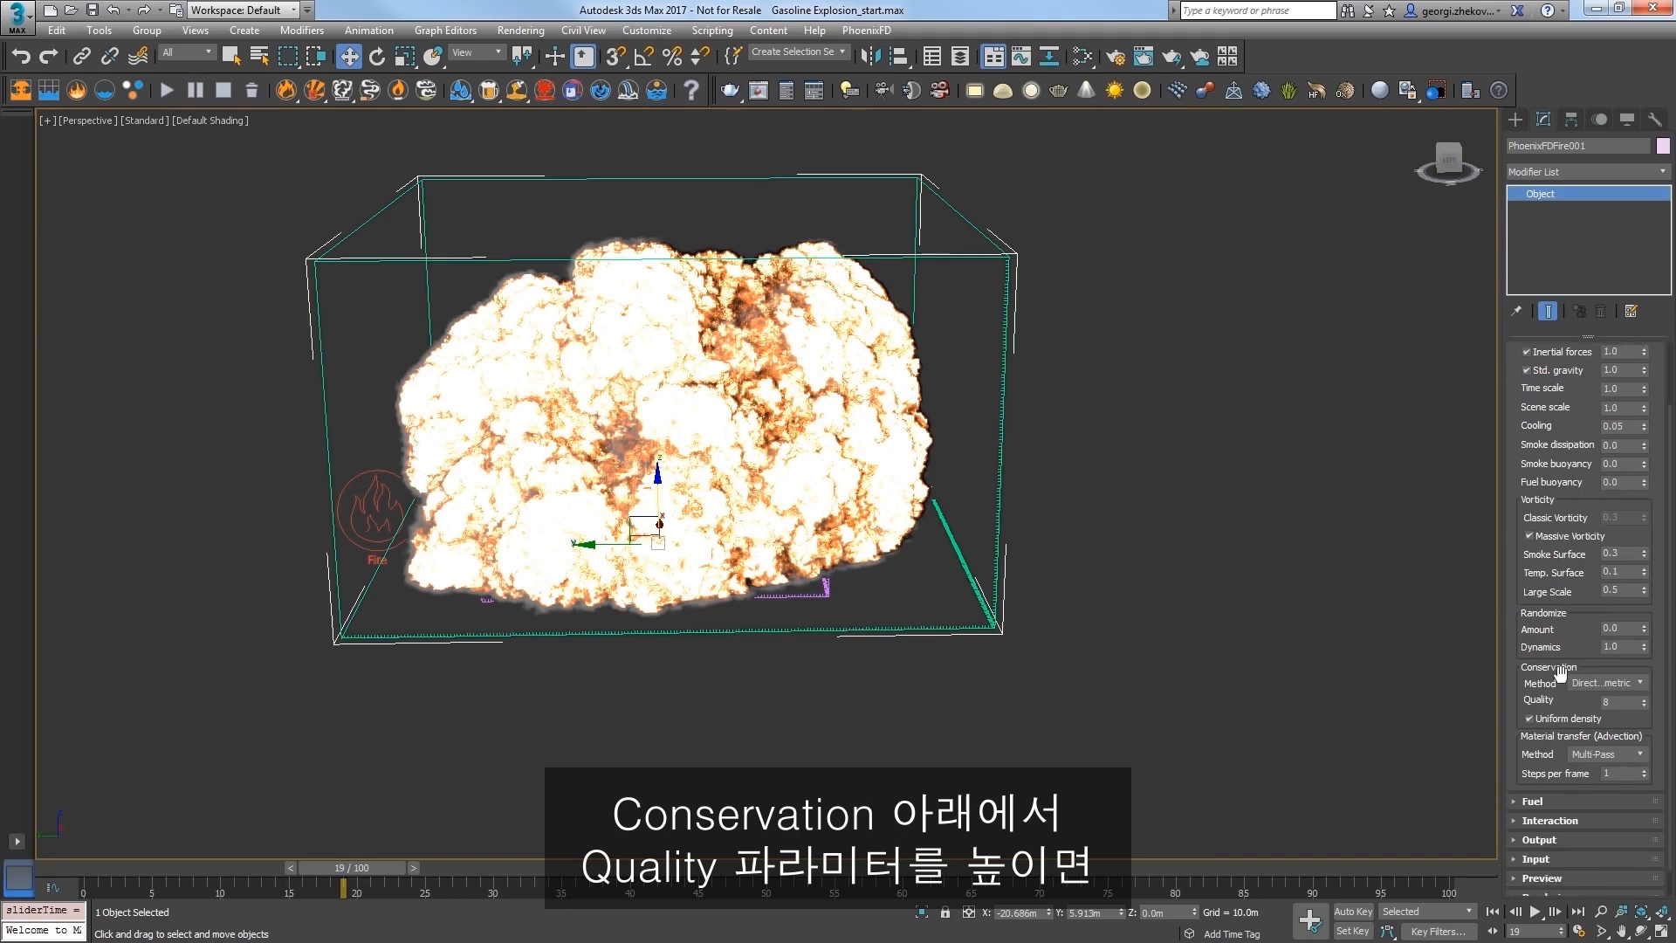
pyautogui.doubleClick(1616, 704)
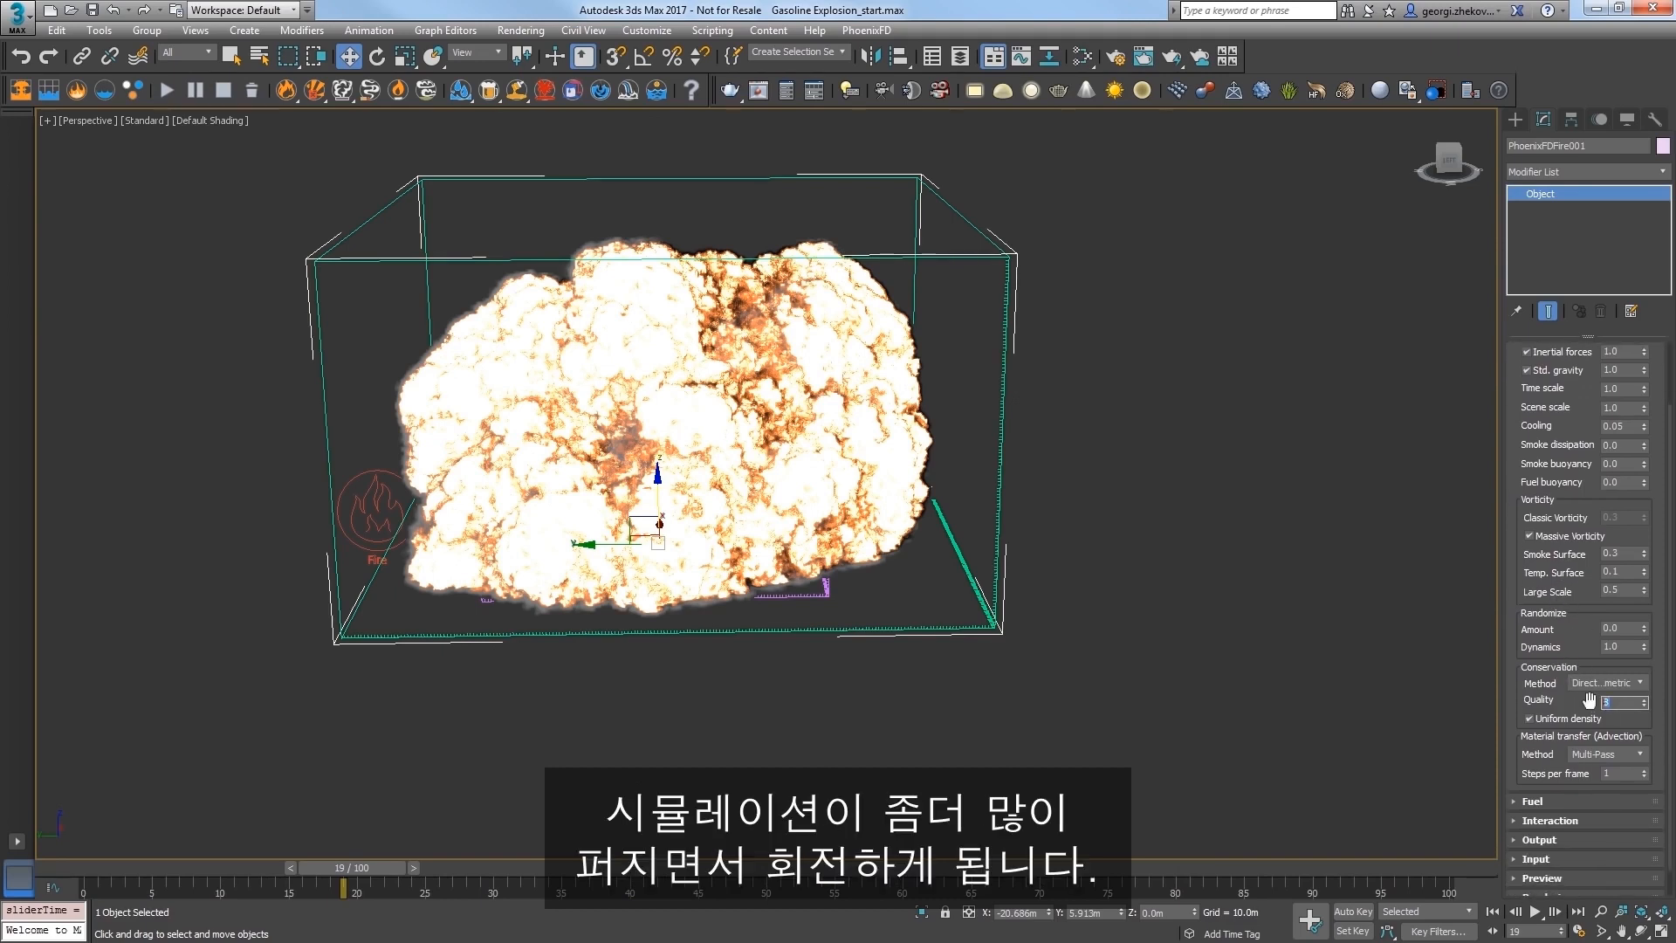
pyautogui.write('3')
pyautogui.write('80')
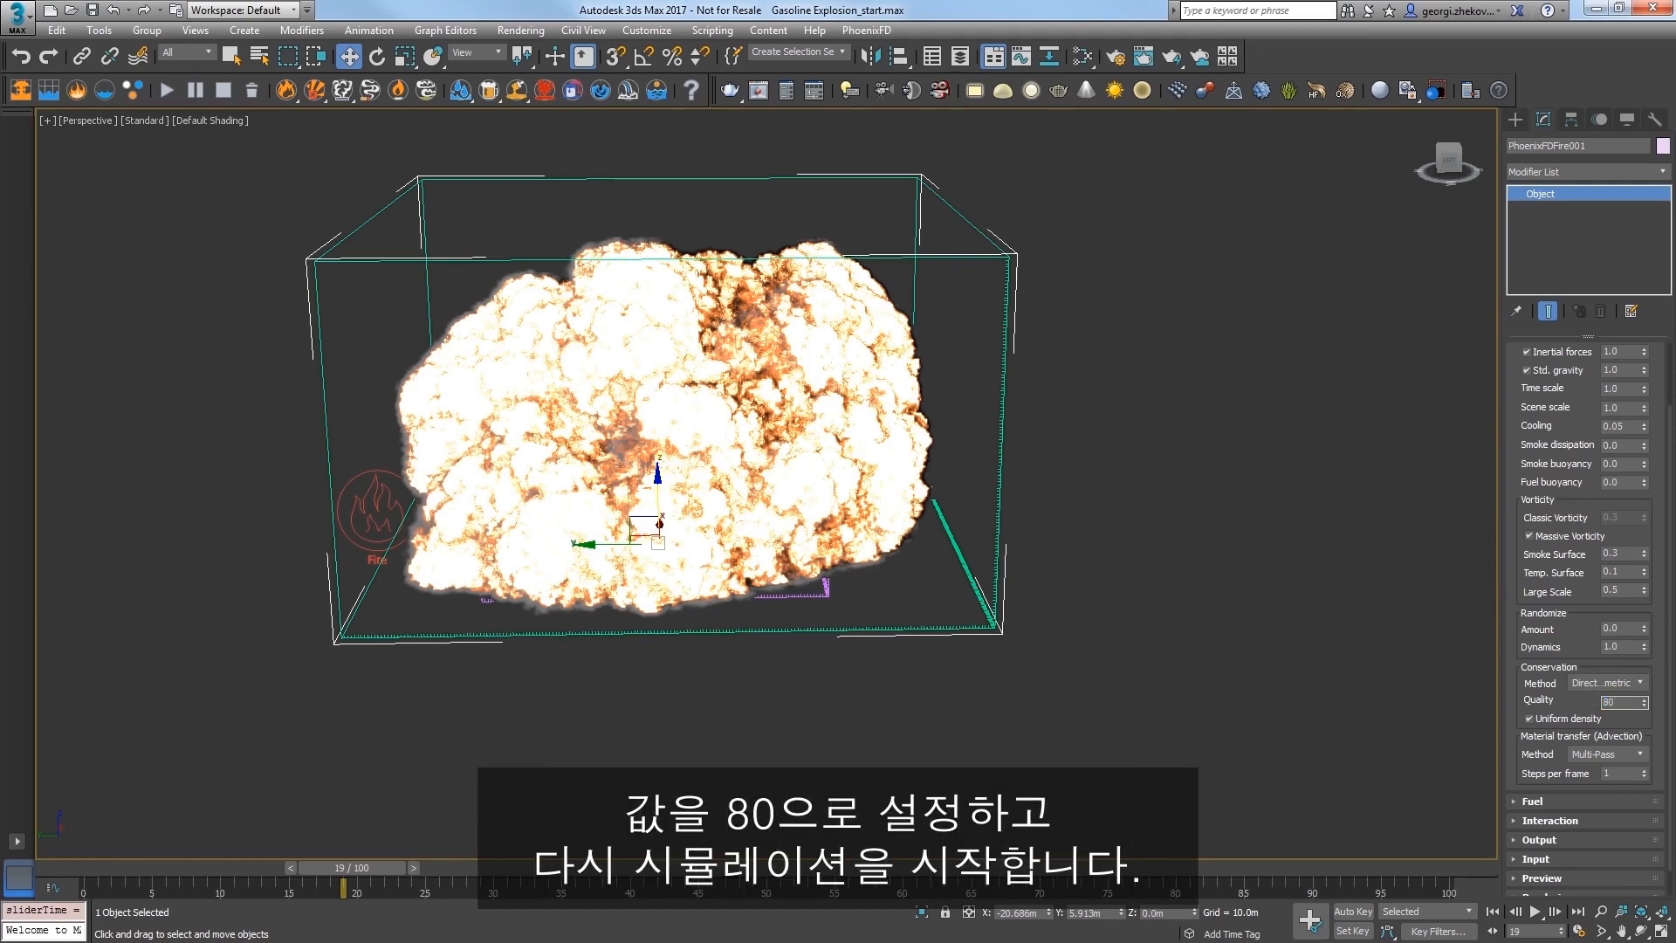
# Step: Restart the simulation with the new Conservation Quality and view the developing explosion from another angle
pyautogui.press('Return')
pyautogui.click(165, 91)
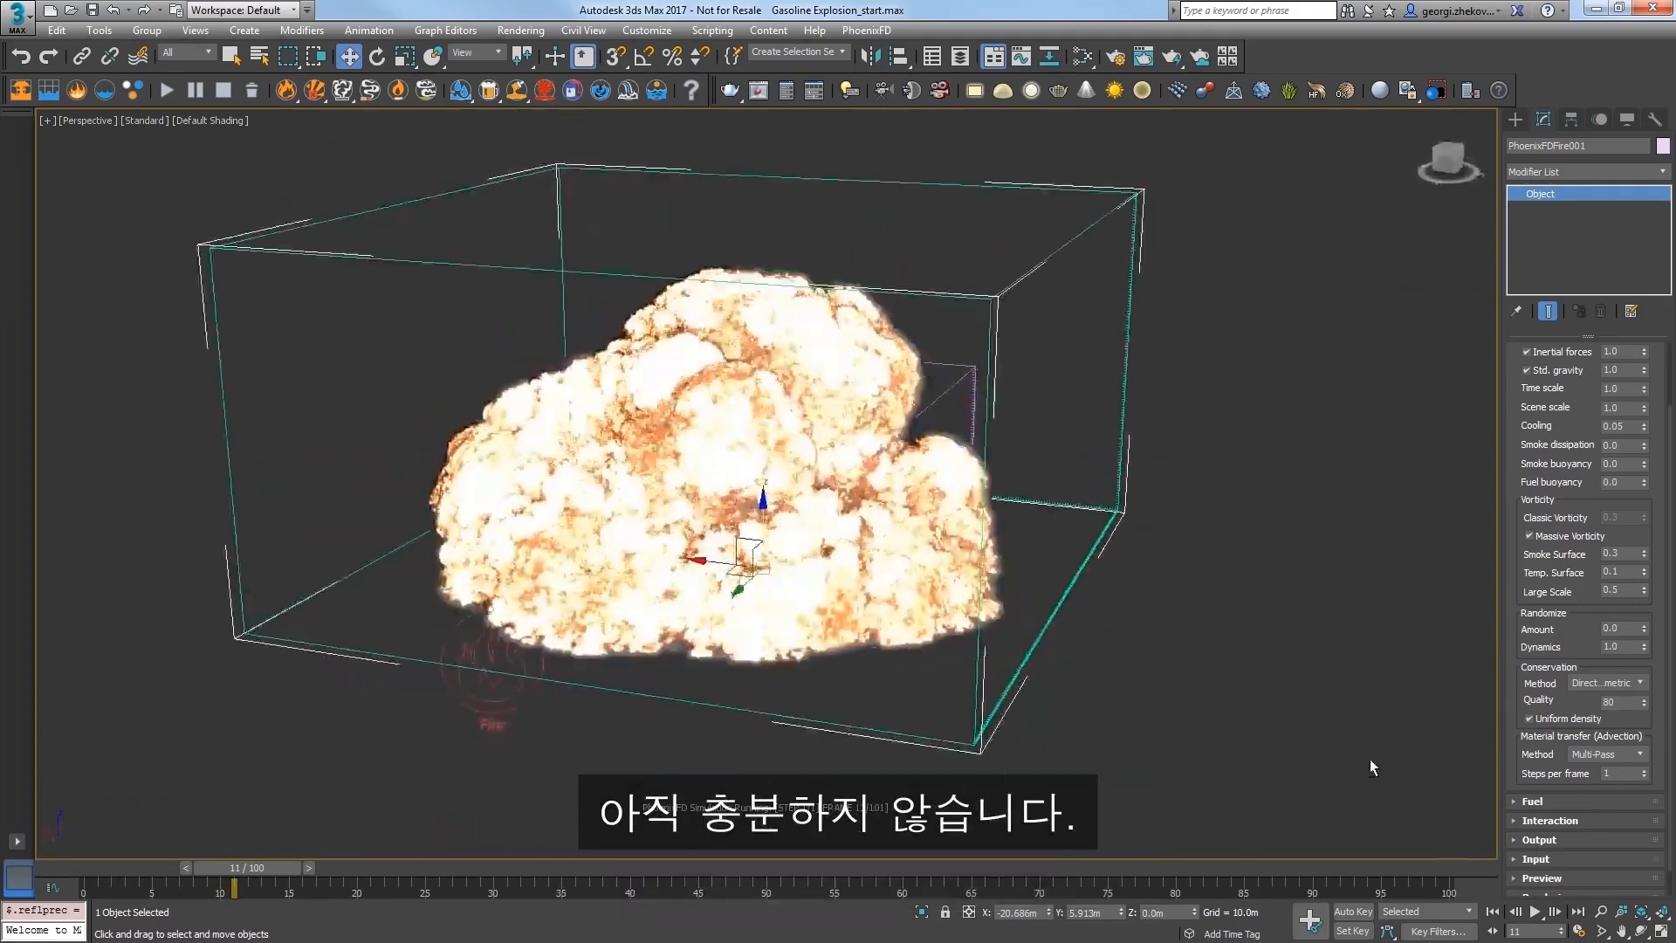
pyautogui.keyDown('alt'); pyautogui.moveTo(1112, 628); pyautogui.dragTo(1010, 677, button='middle'); pyautogui.keyUp('alt')
# Step: Open the simulator's volumetric render options and set the fire's Based on parameter to Disabled
pyautogui.scroll(-10, 1569, 547)
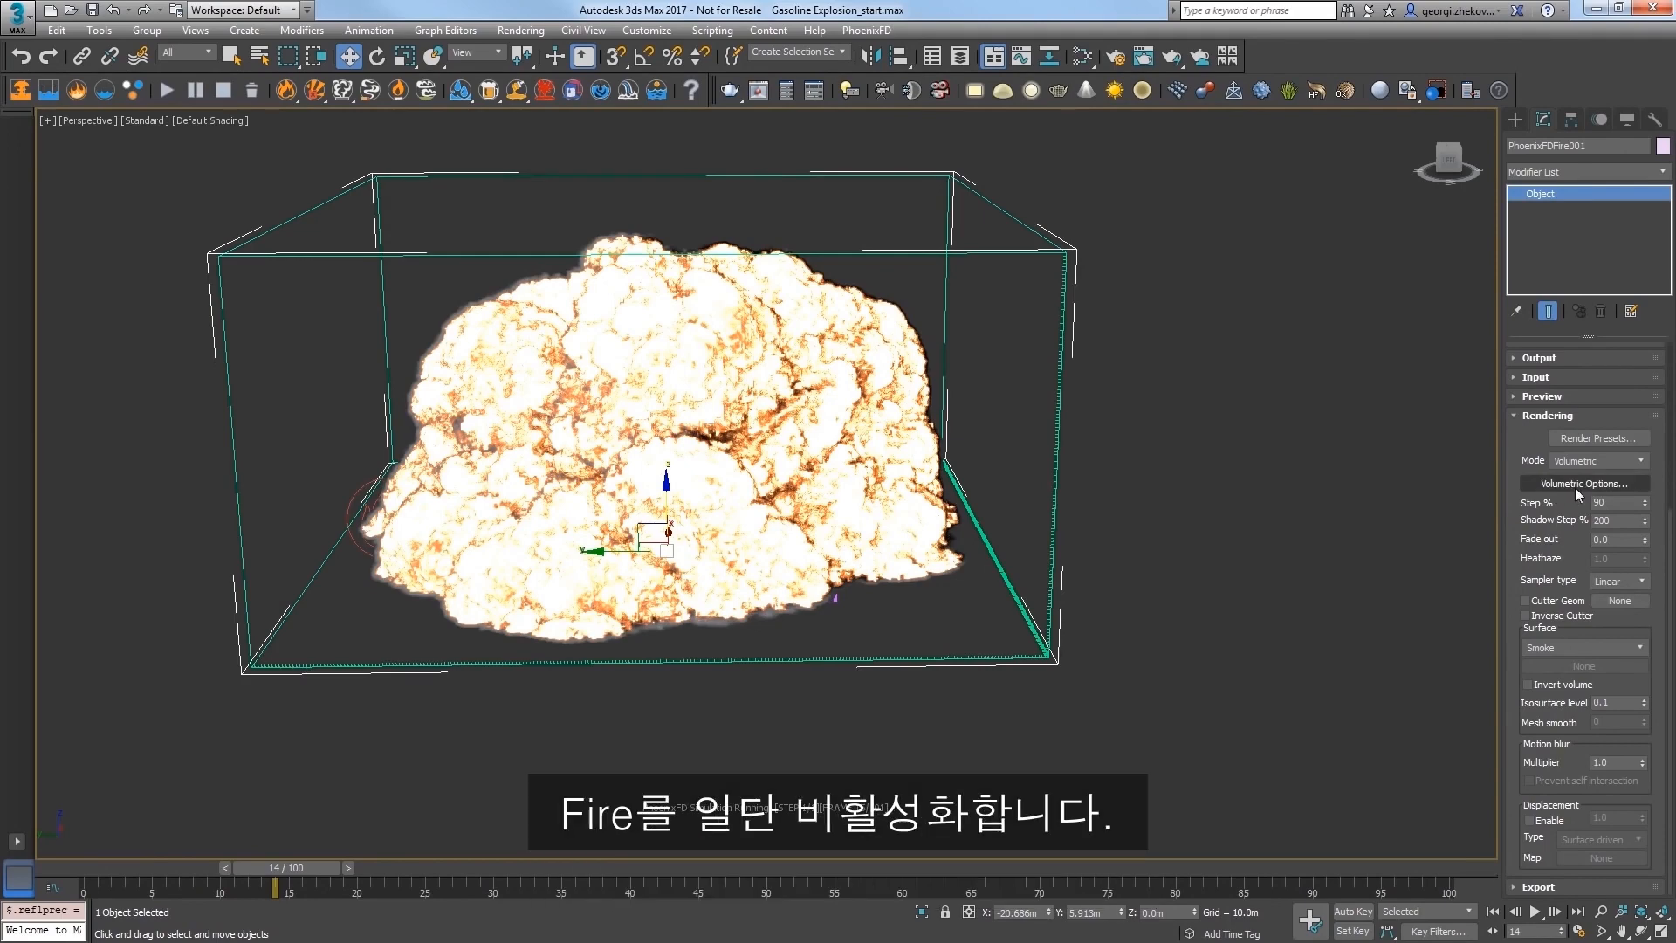
pyautogui.click(1580, 485)
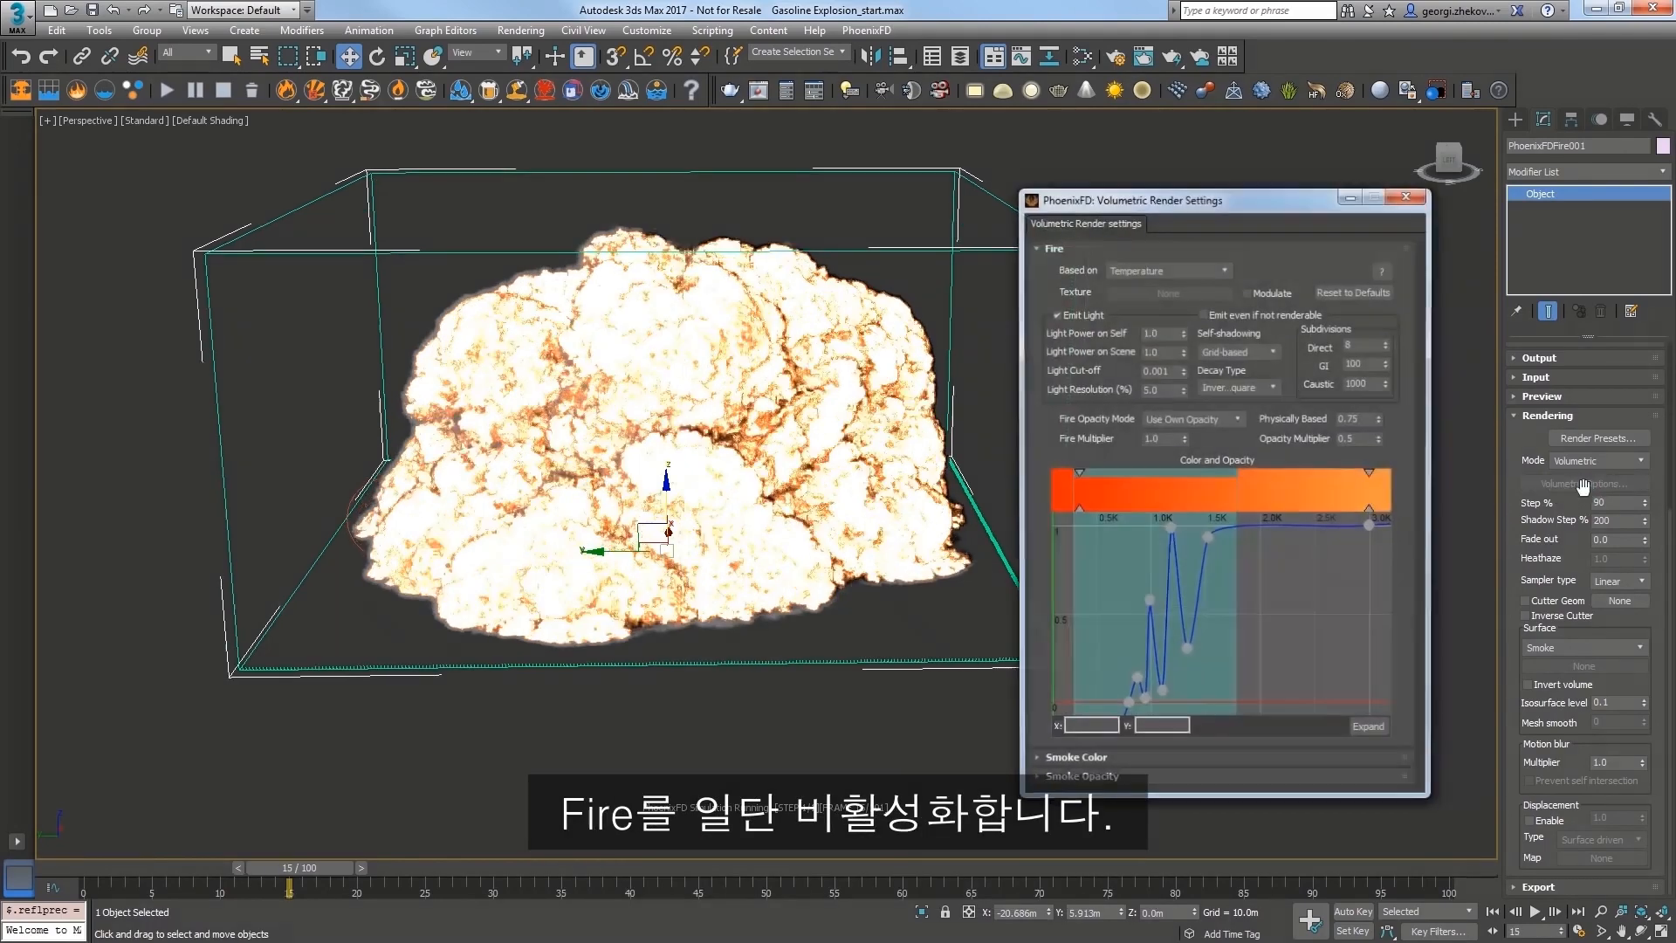
pyautogui.click(1184, 270)
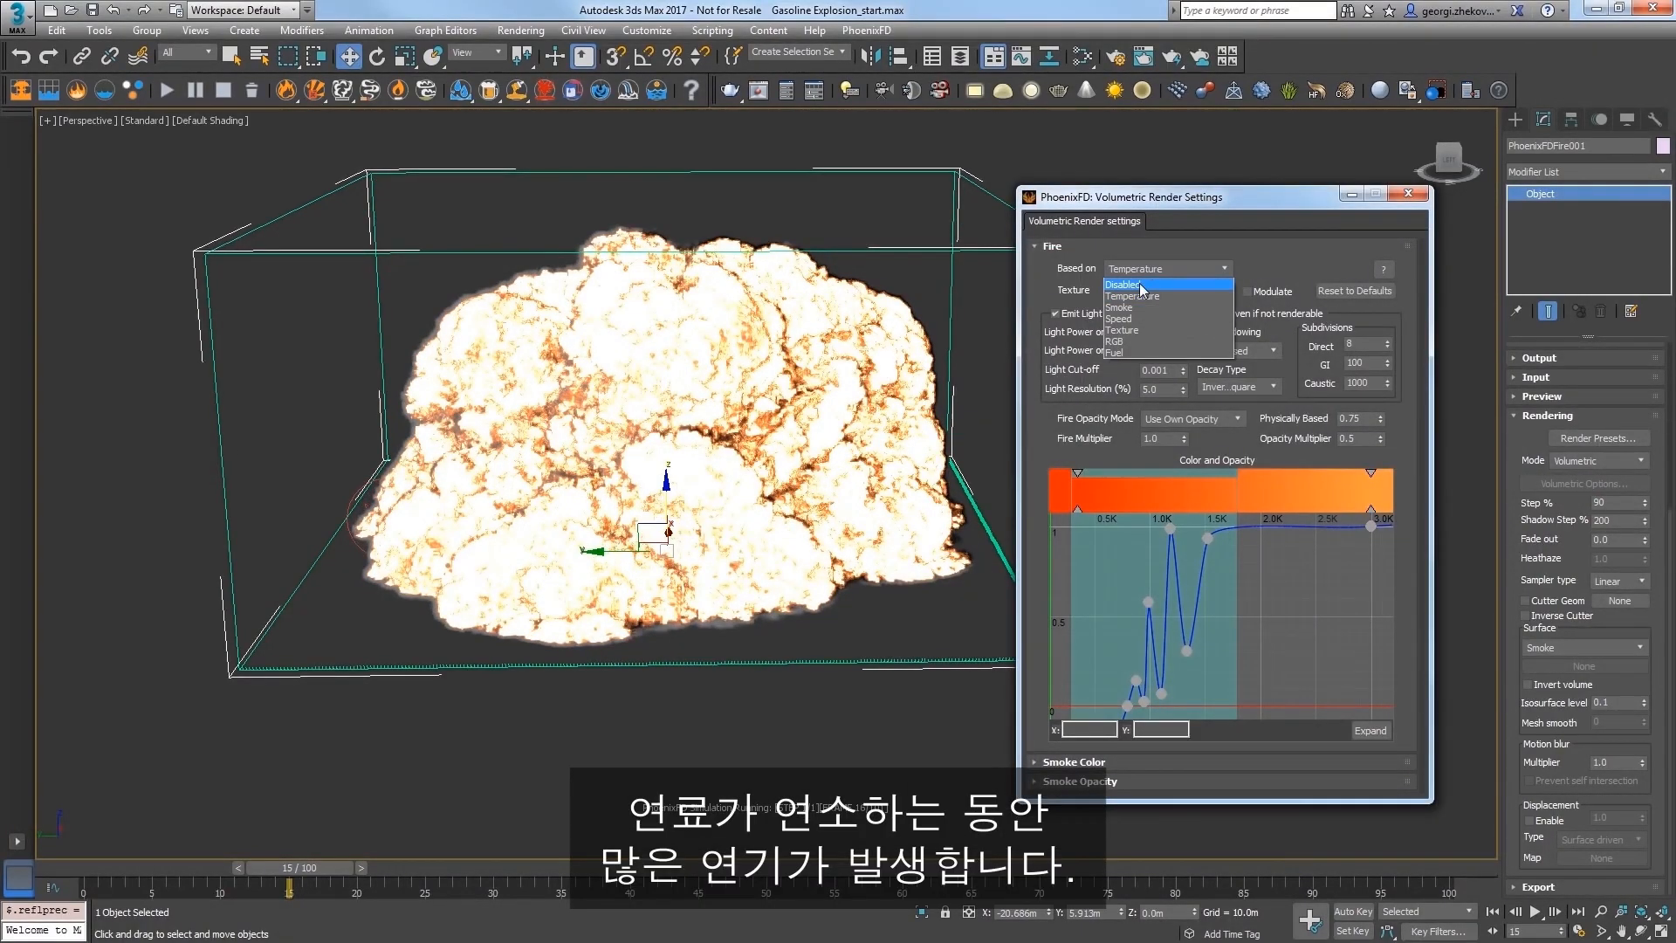
pyautogui.click(1139, 286)
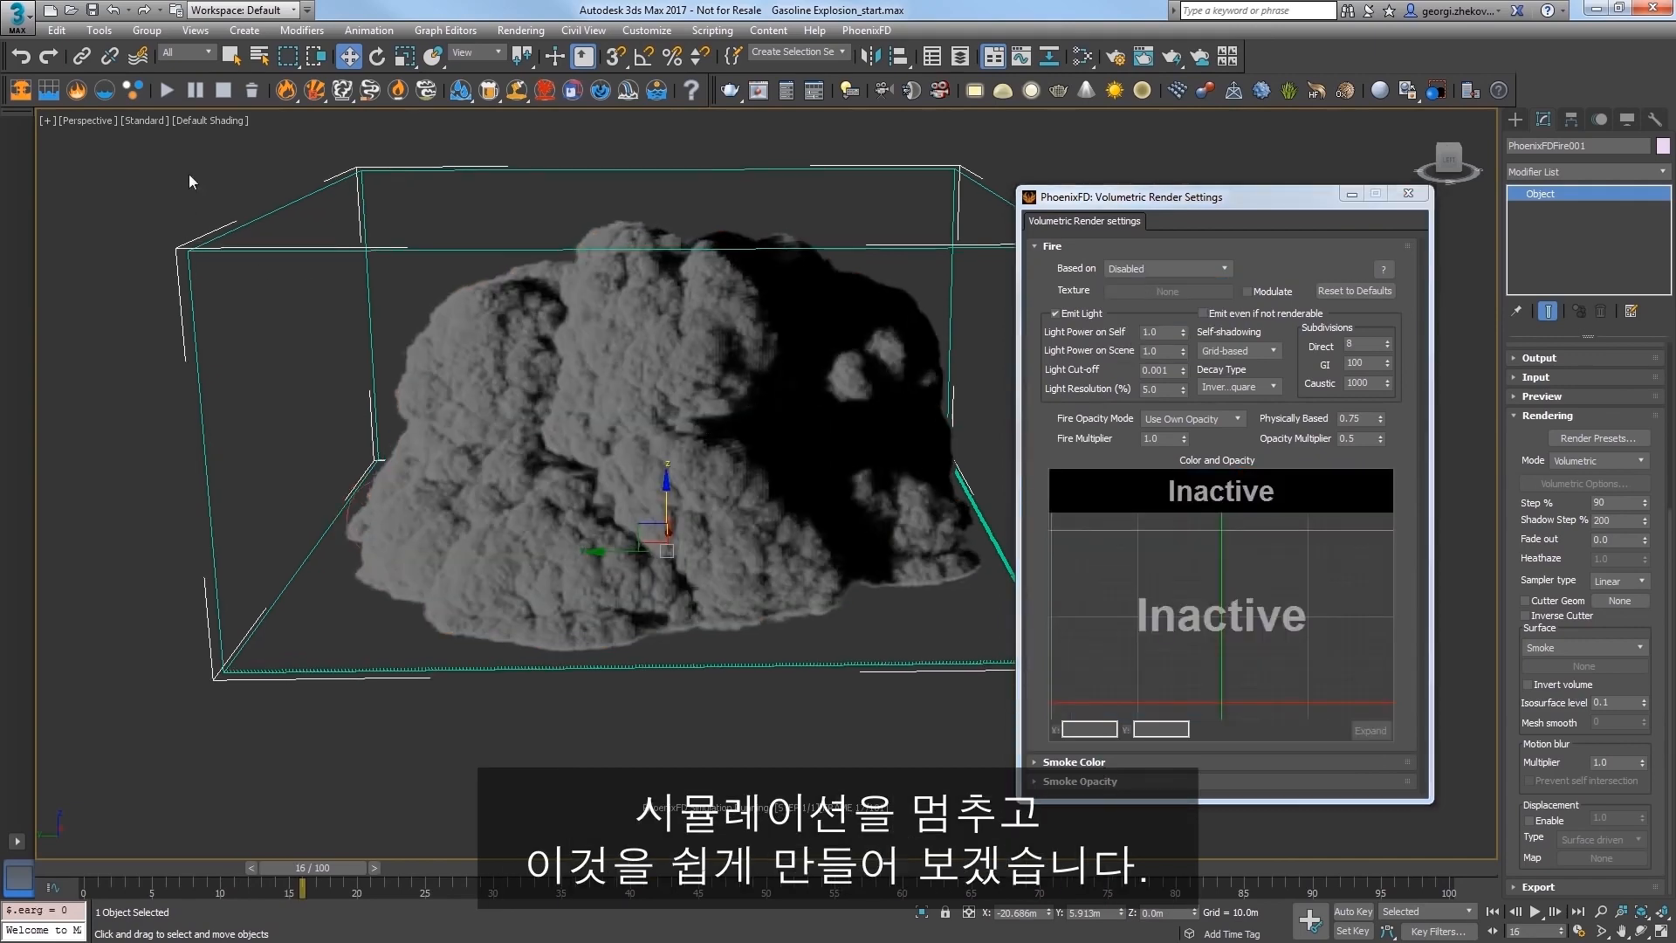
# Step: Stop the simulation and set the simulator's fuel Smoke Amount to 0.4
pyautogui.click(224, 96)
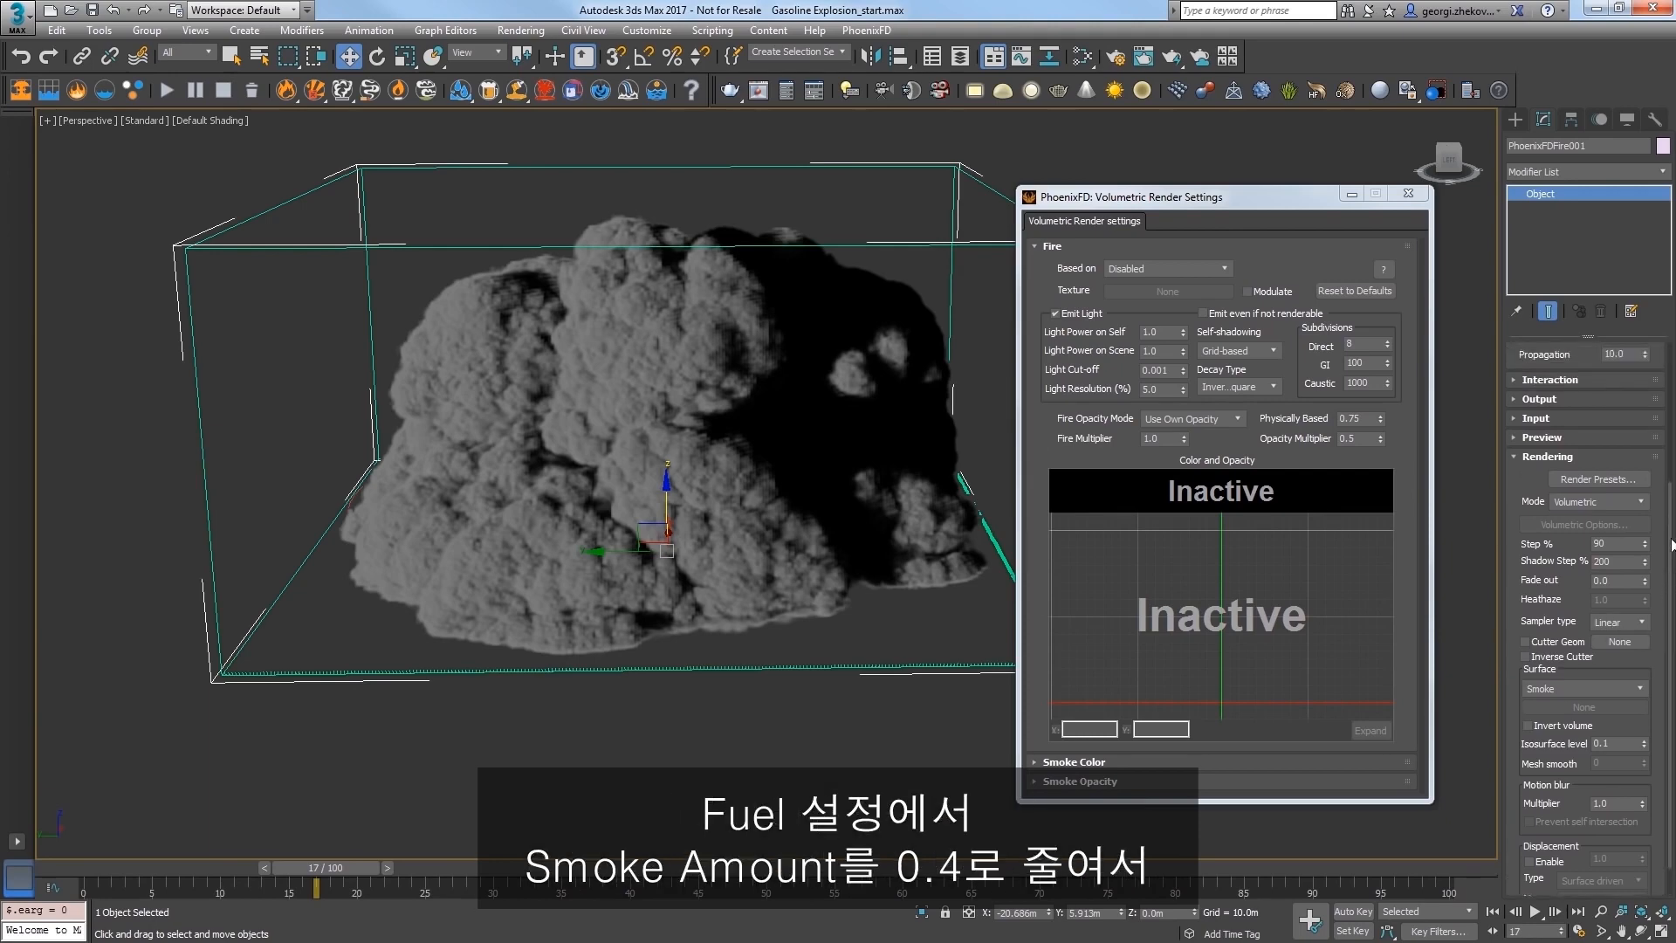
pyautogui.doubleClick(1610, 472)
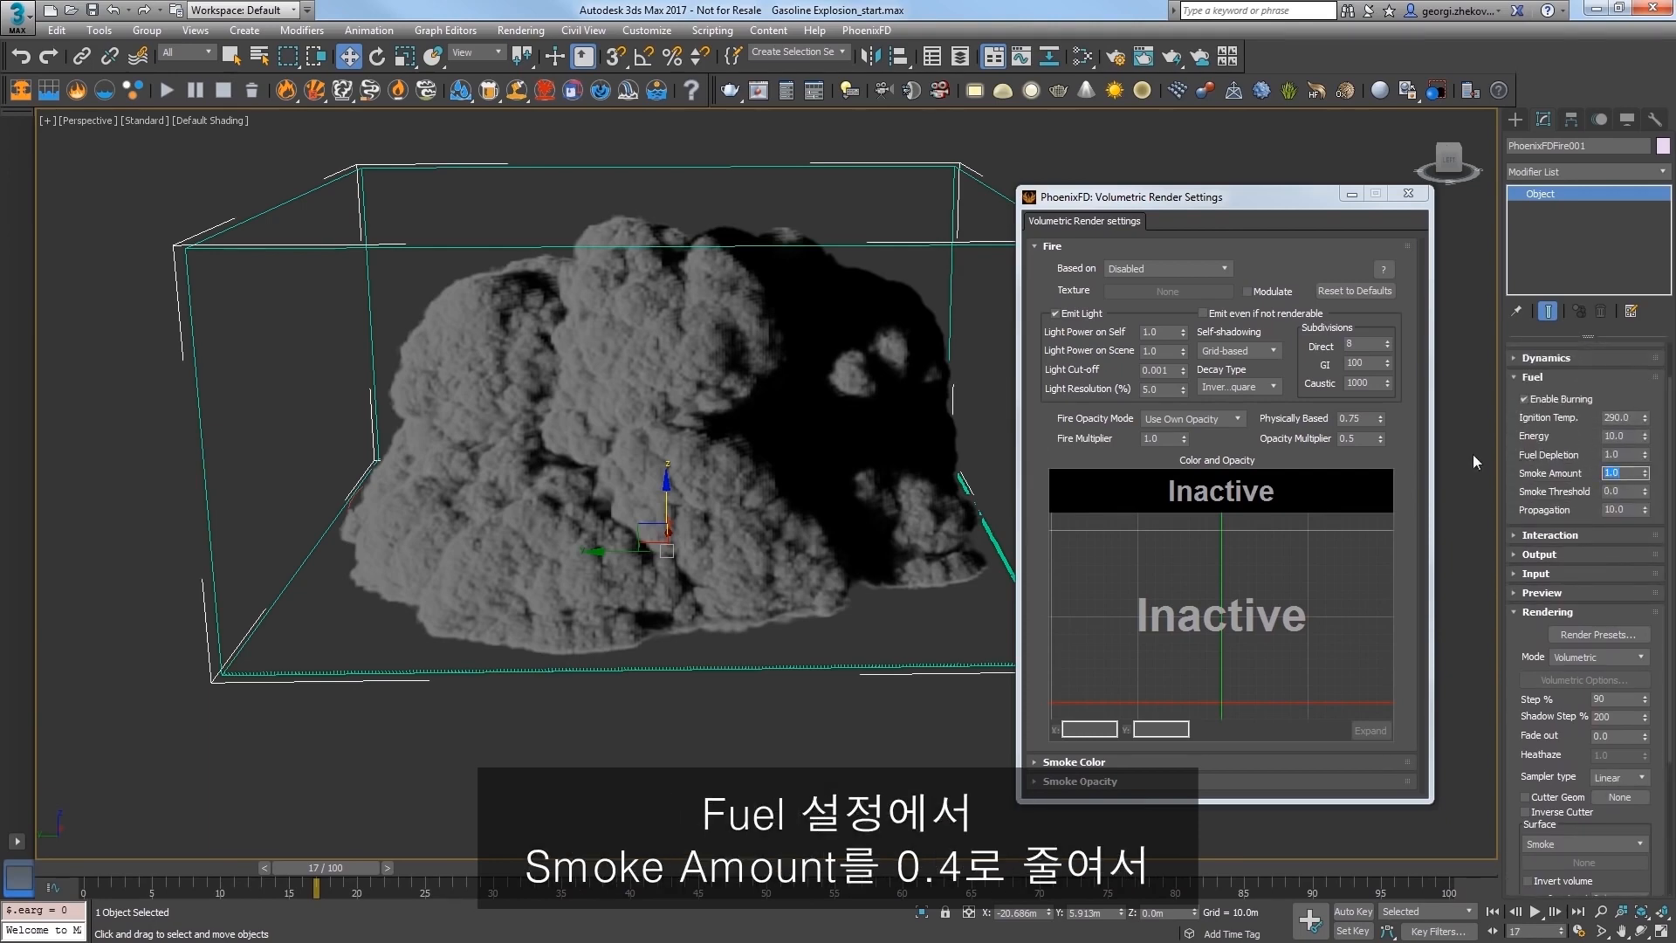
pyautogui.write('0.')
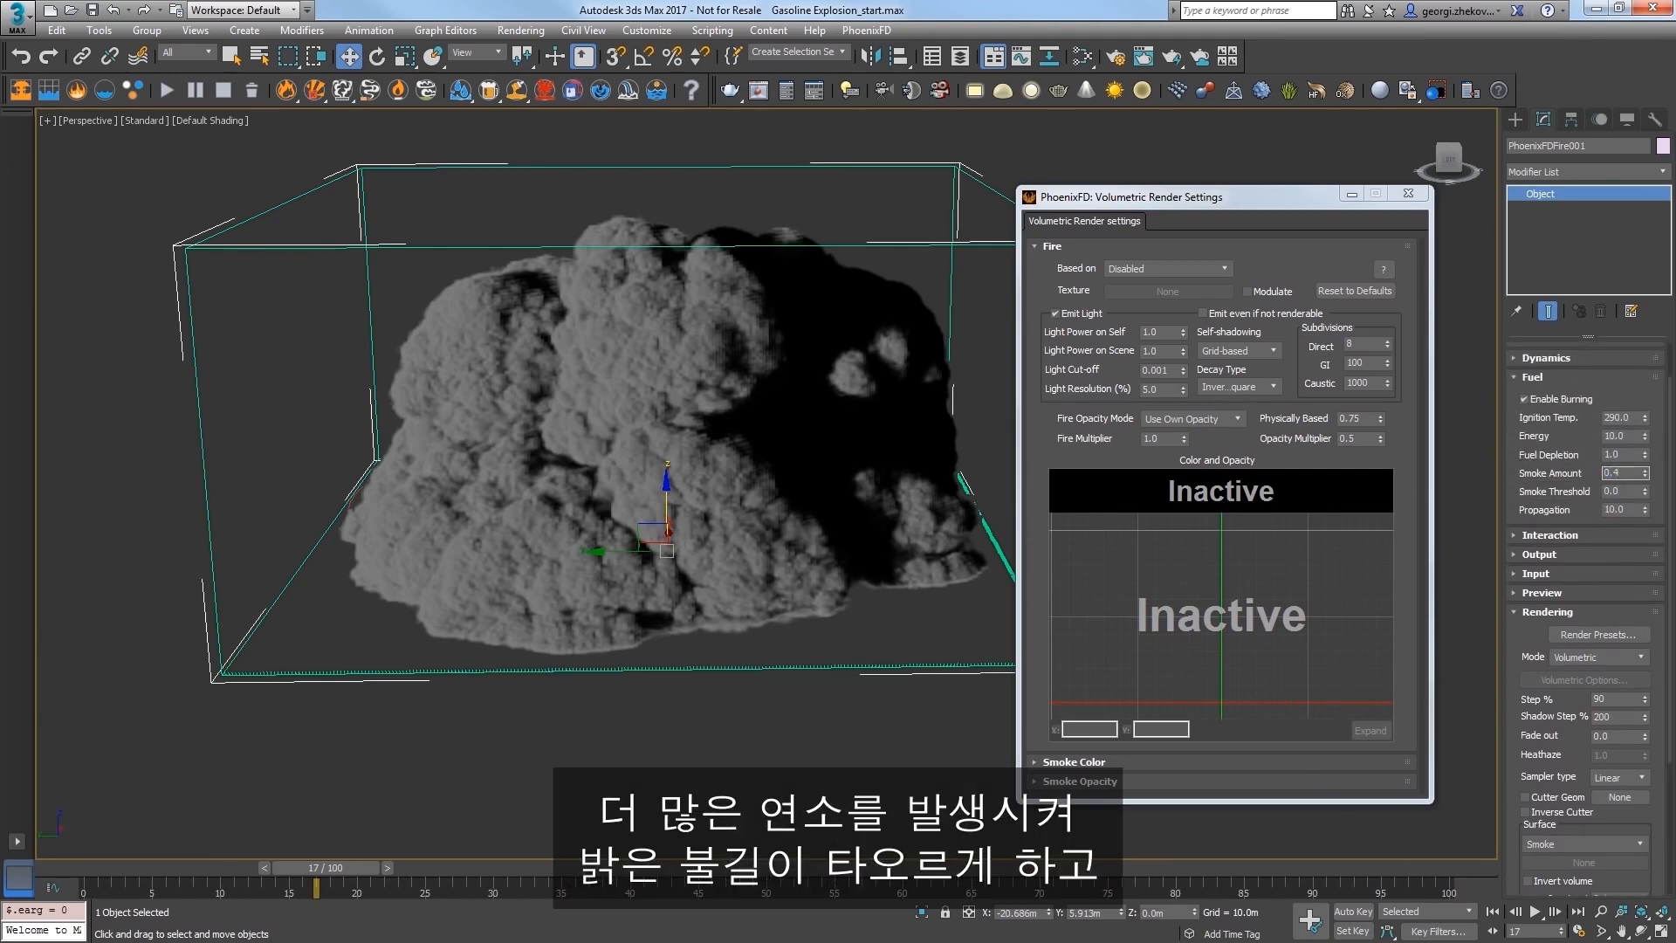
pyautogui.write('4')
pyautogui.press('Return')
# Step: Set the fuel's Smoke Threshold to 1 and Propagation to 2
pyautogui.doubleClick(1612, 491)
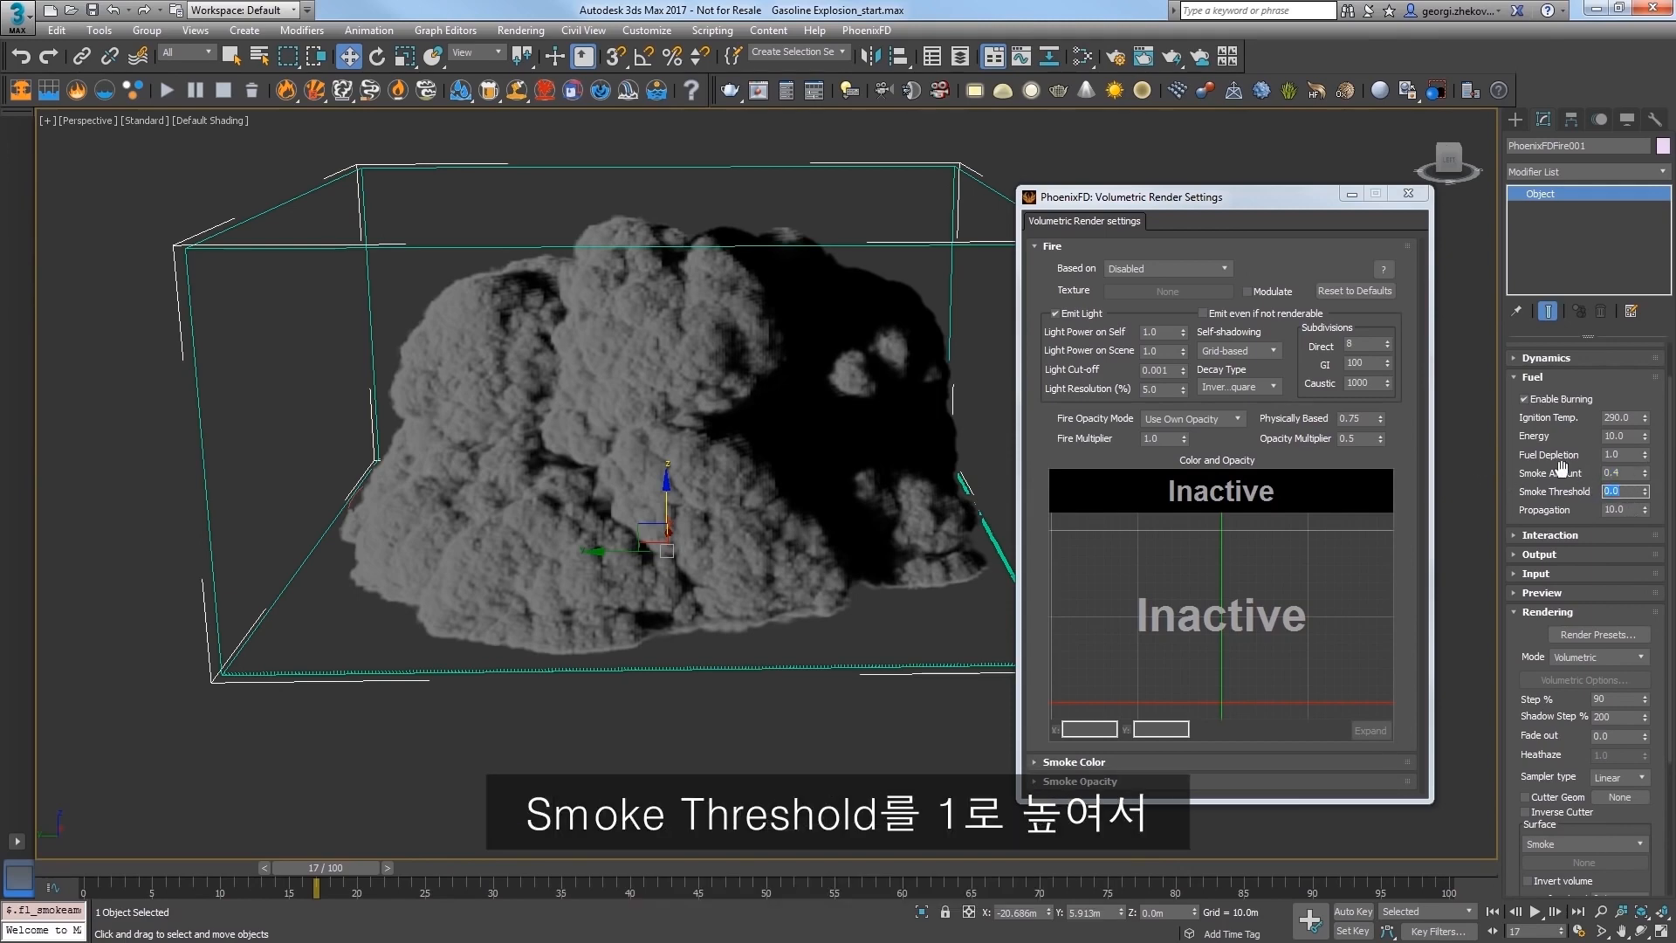
pyautogui.write('1')
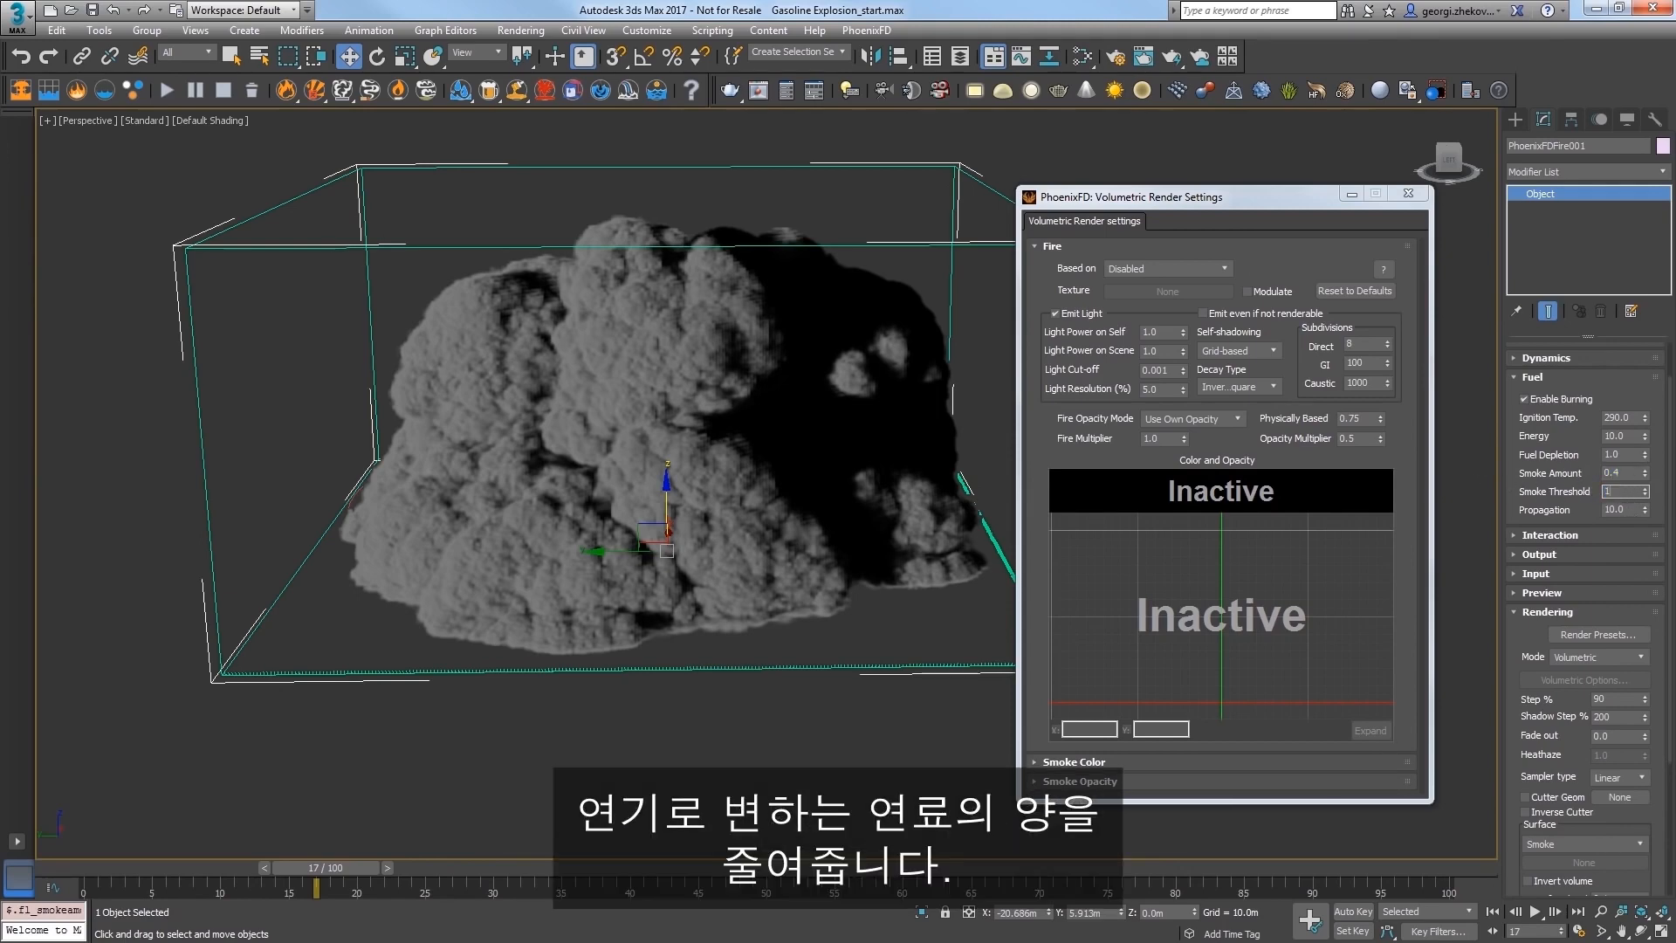
pyautogui.press('Return')
pyautogui.doubleClick(1611, 510)
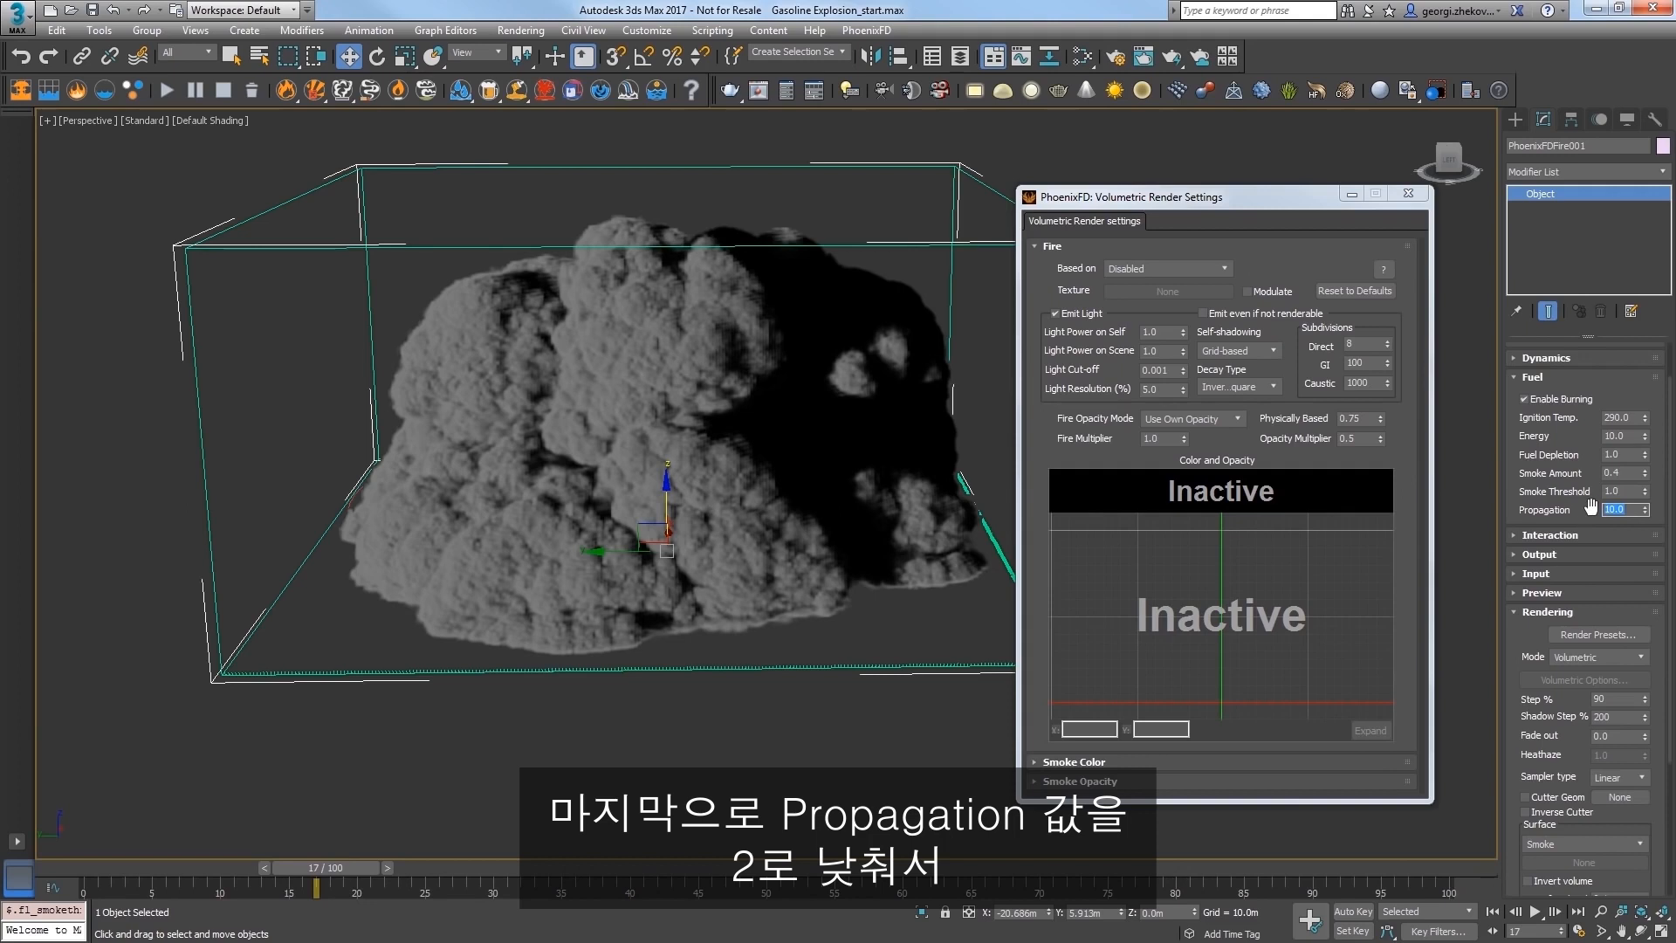
pyautogui.write('2')
pyautogui.press('Return')
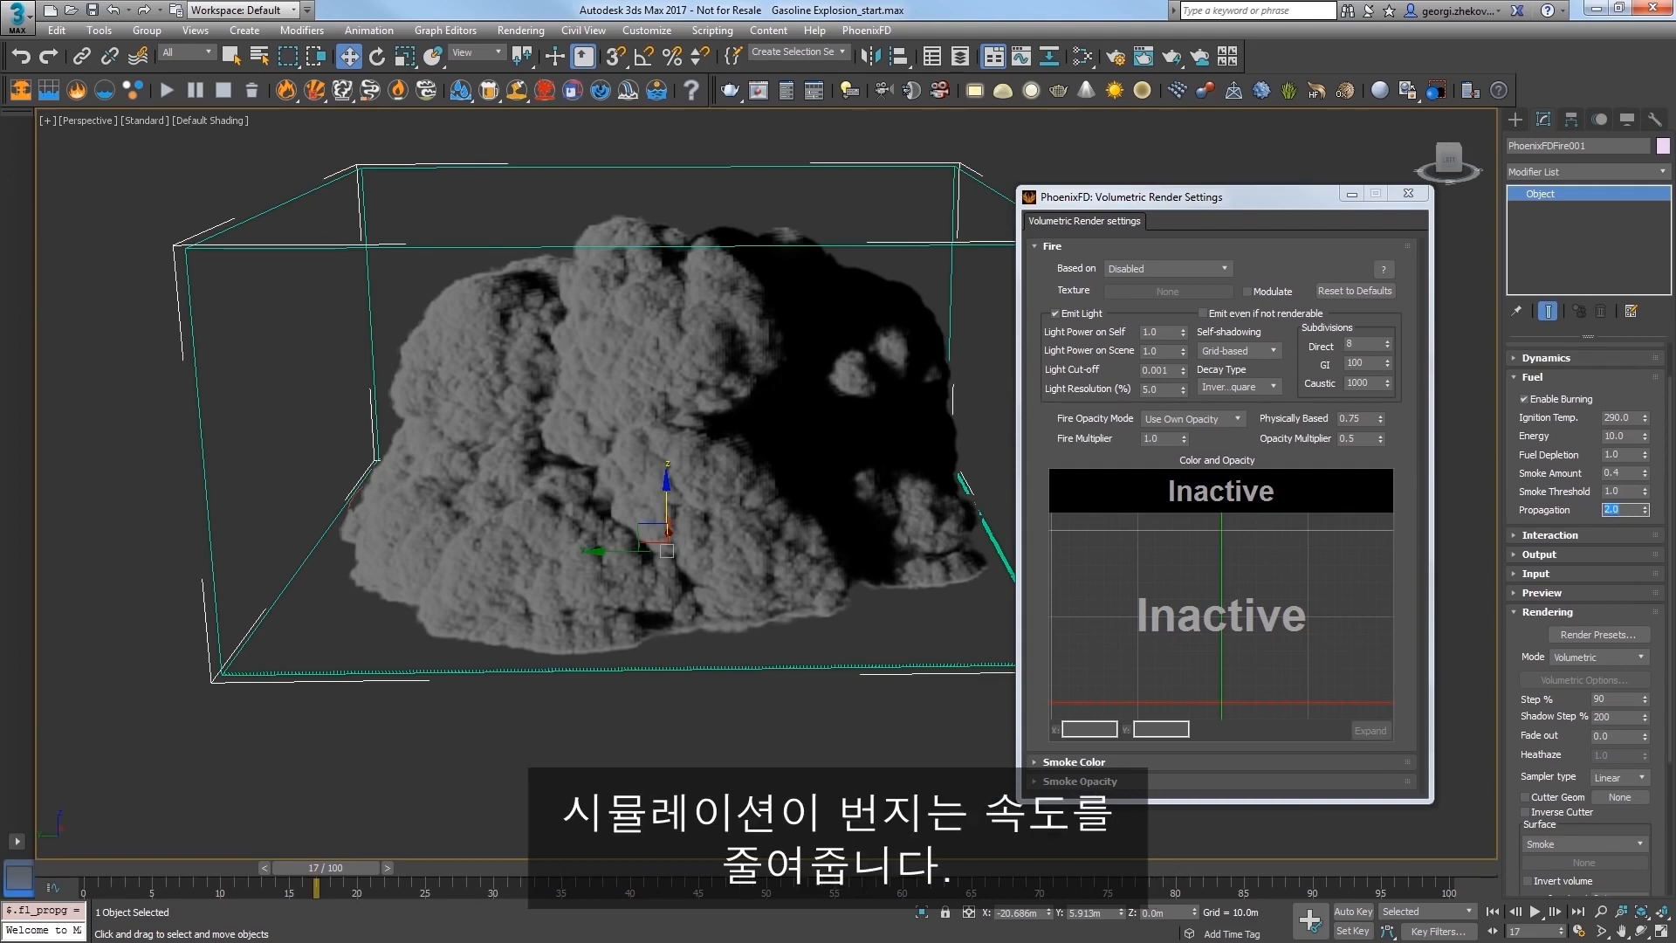
# Step: Set the fire's Based on parameter back to Temperature and rerun the simulation
pyautogui.click(1152, 267)
pyautogui.click(1154, 298)
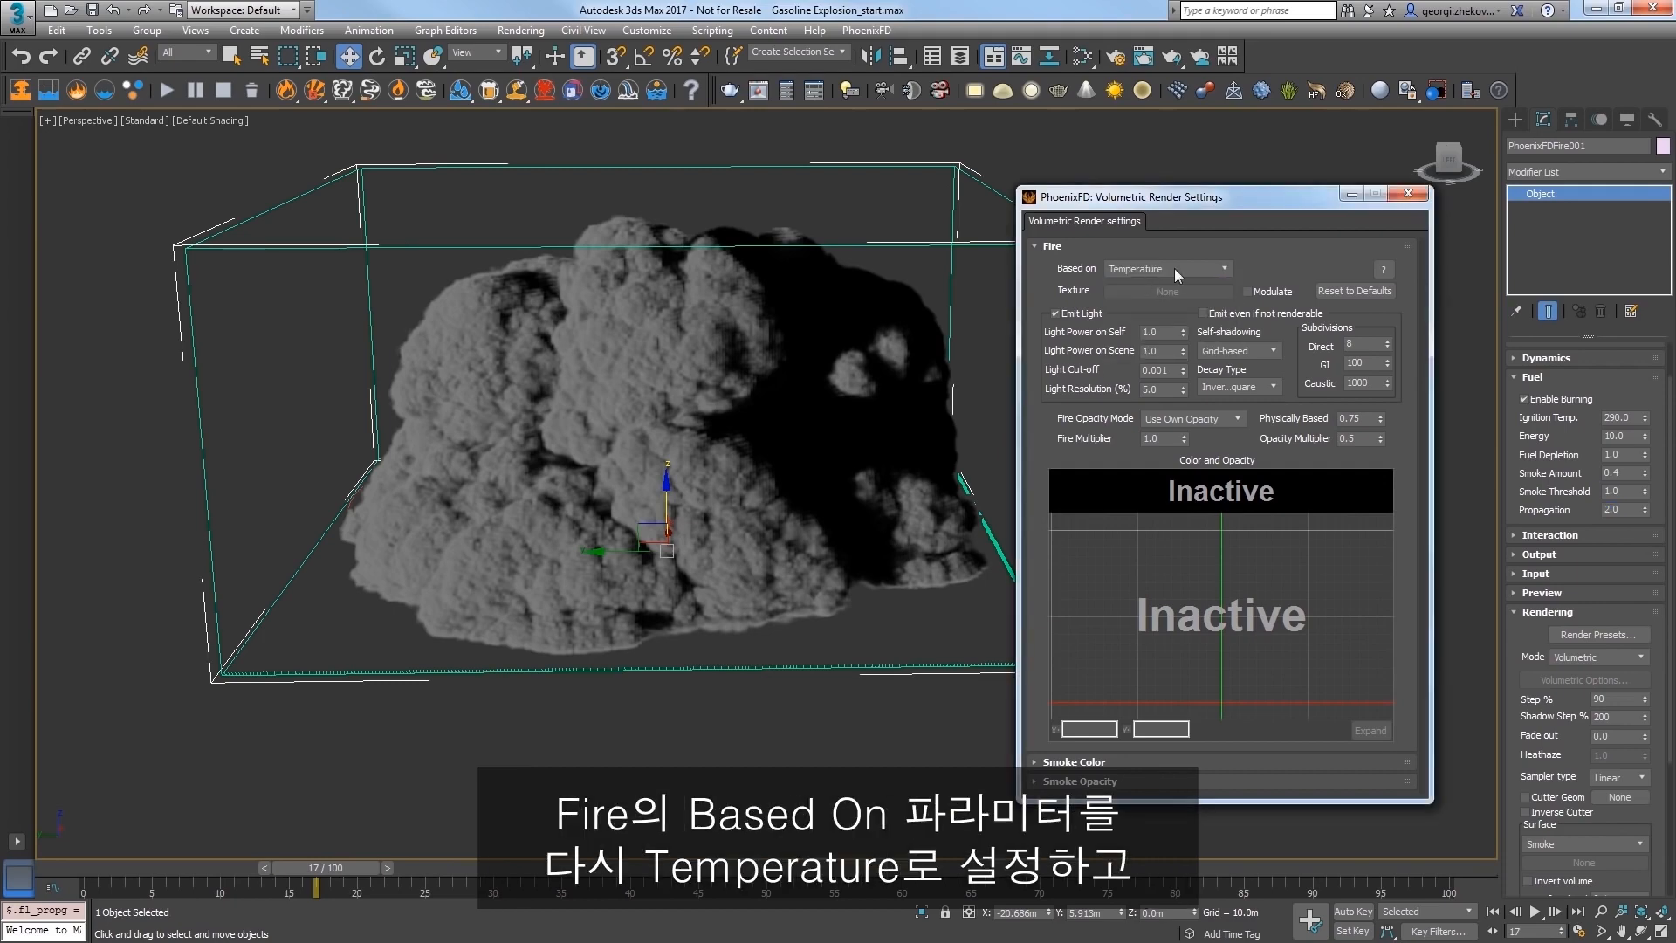
pyautogui.click(166, 91)
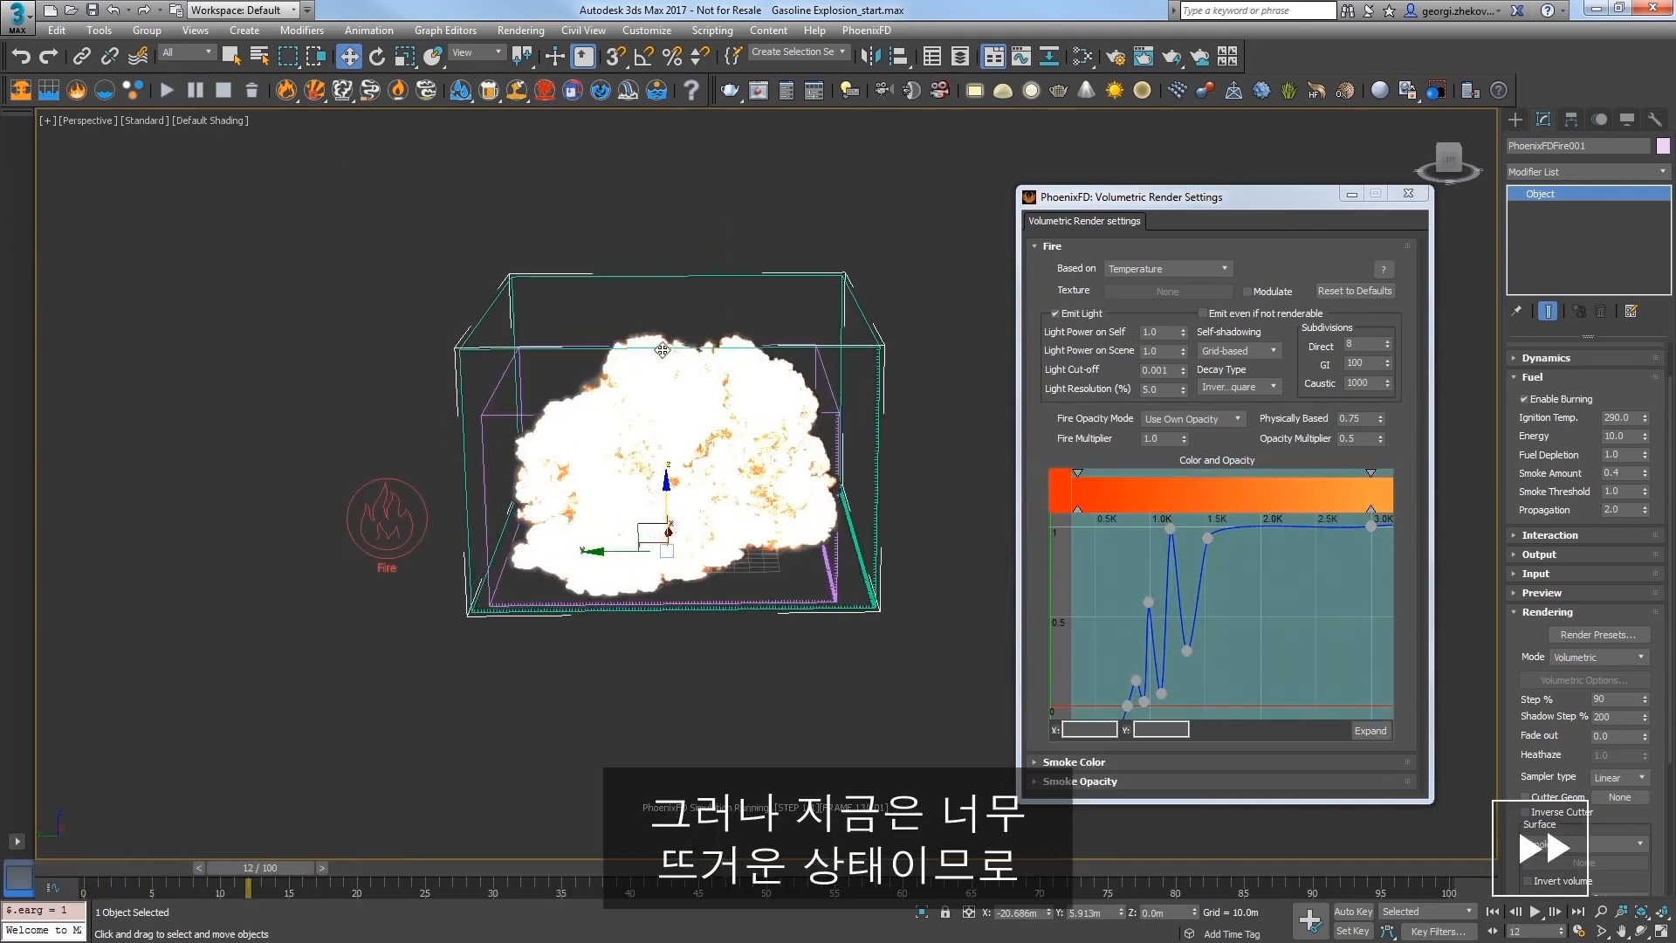
pyautogui.keyDown('alt'); pyautogui.moveTo(712, 559); pyautogui.dragTo(748, 572, button='middle'); pyautogui.keyUp('alt')
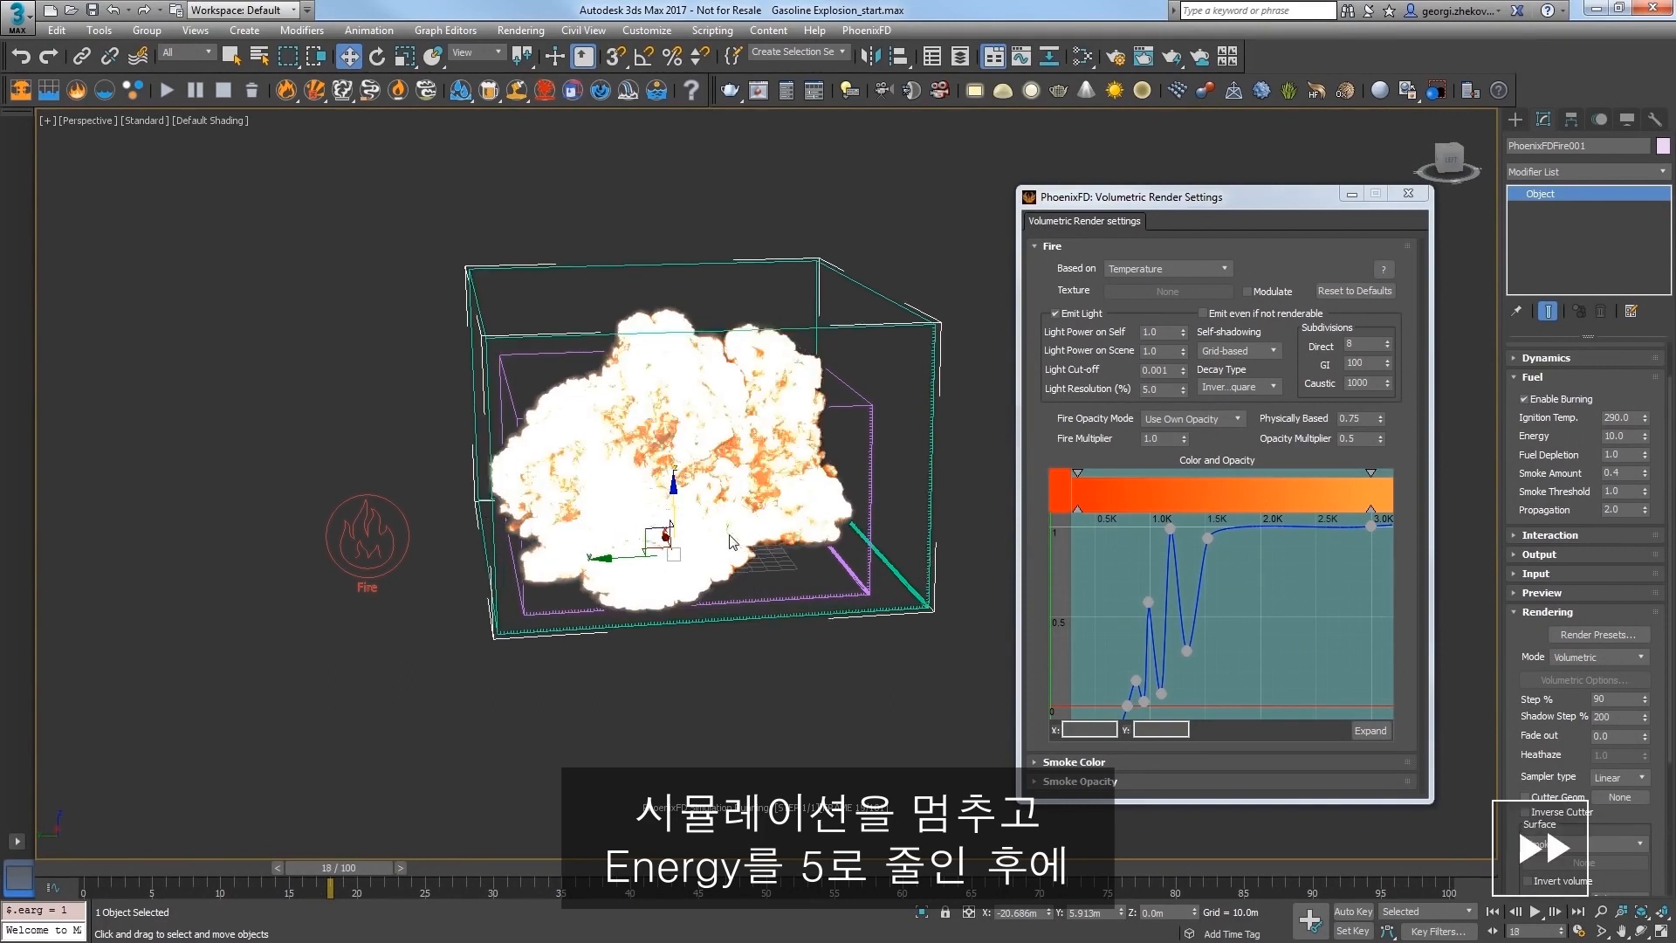
# Step: Set the fuel's Energy to 5 and rerun the simulation to check the explosion
pyautogui.doubleClick(1620, 436)
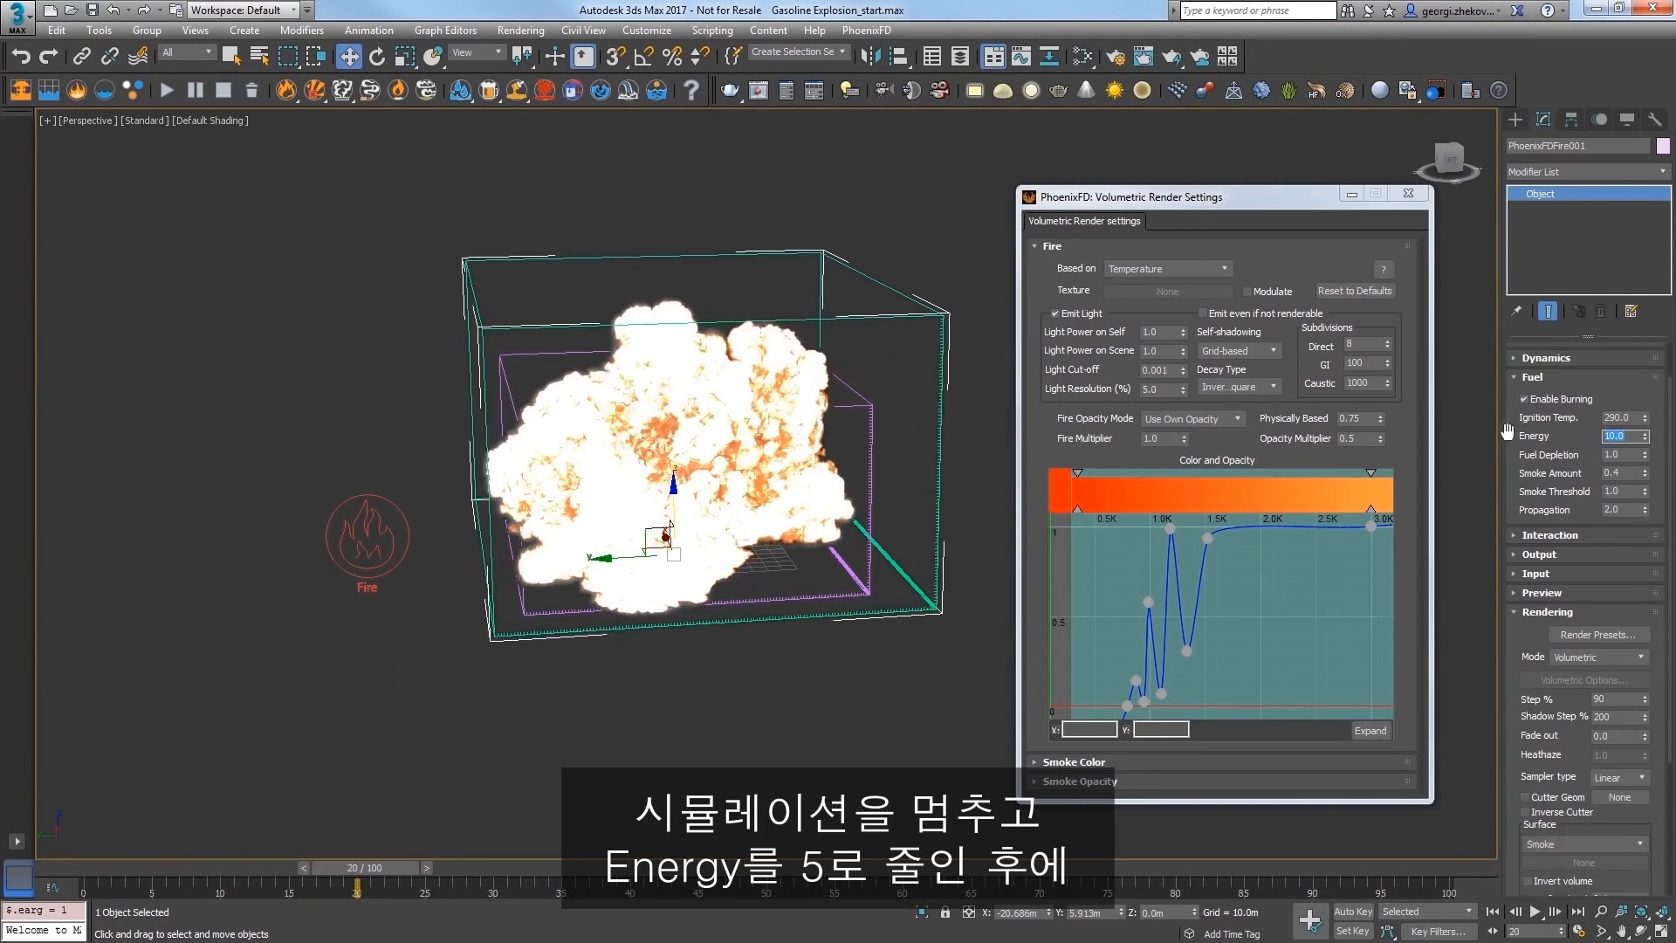
pyautogui.write('5')
pyautogui.press('Return')
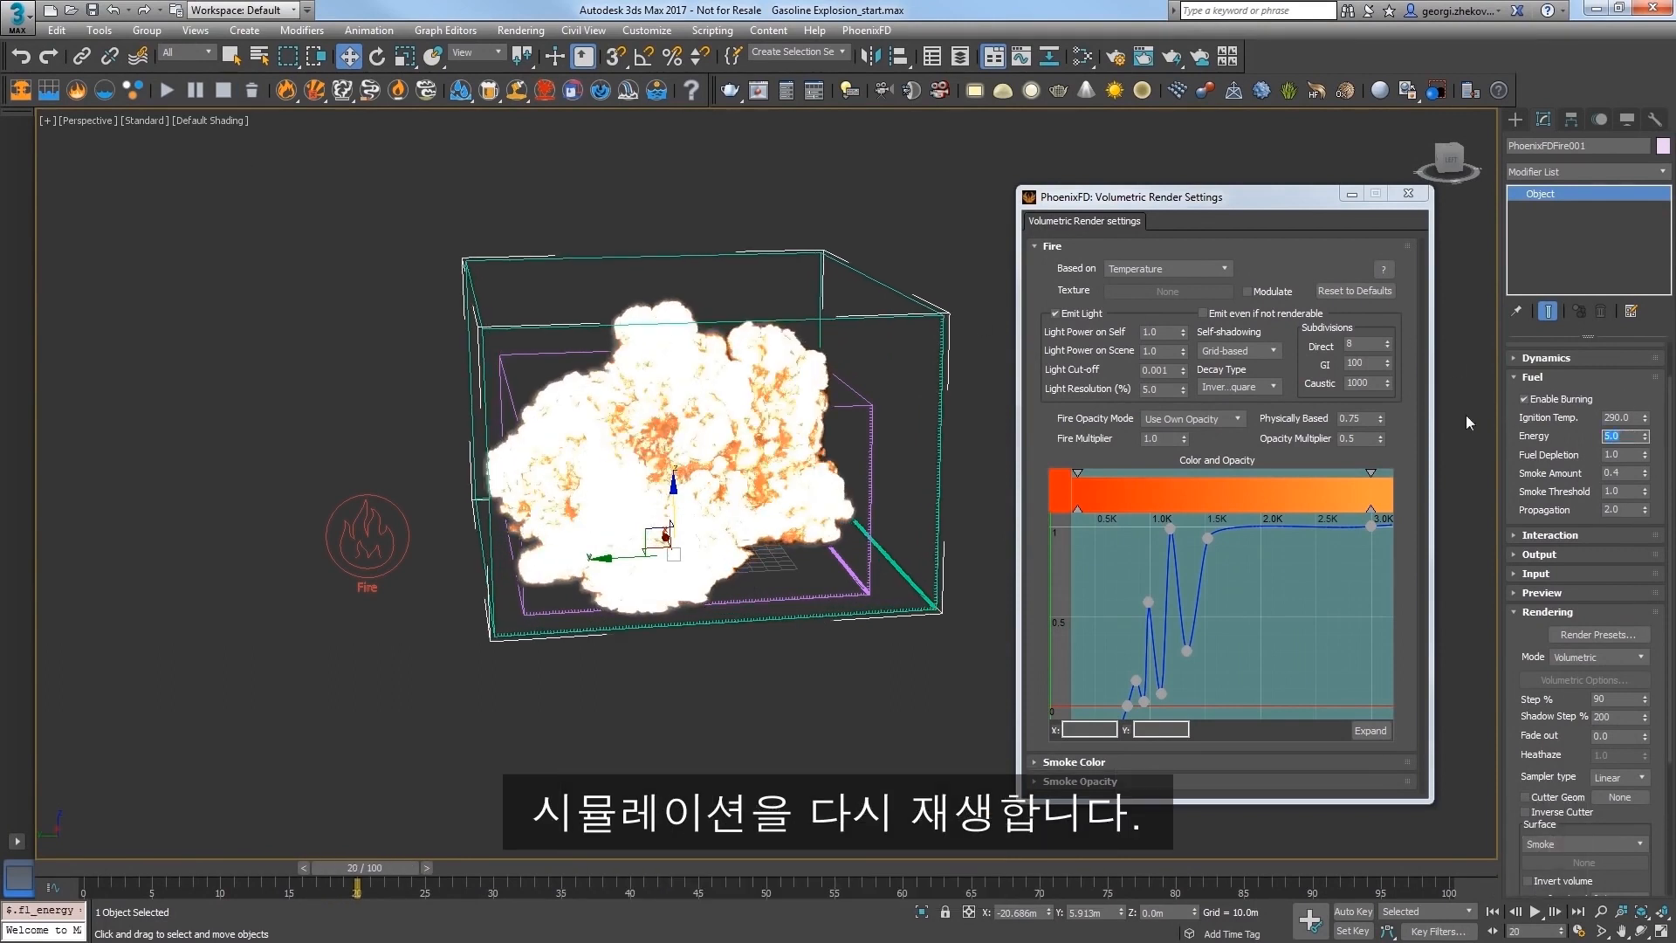
pyautogui.click(169, 90)
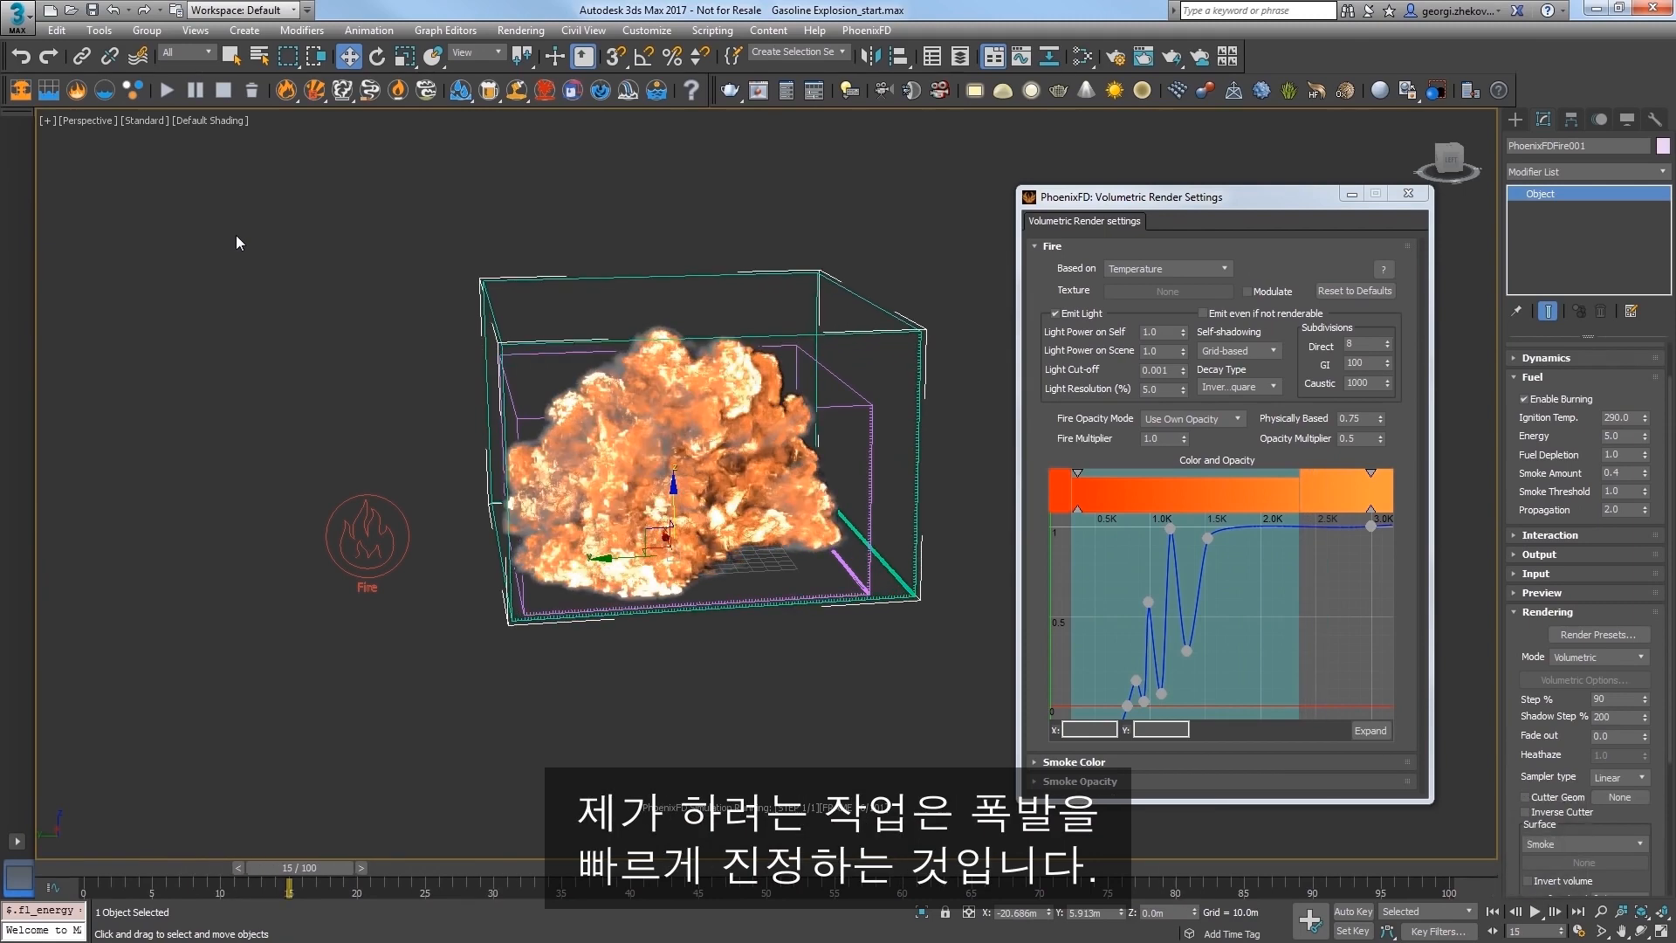
pyautogui.keyDown('alt'); pyautogui.moveTo(653, 618); pyautogui.dragTo(687, 618, button='middle'); pyautogui.keyUp('alt')
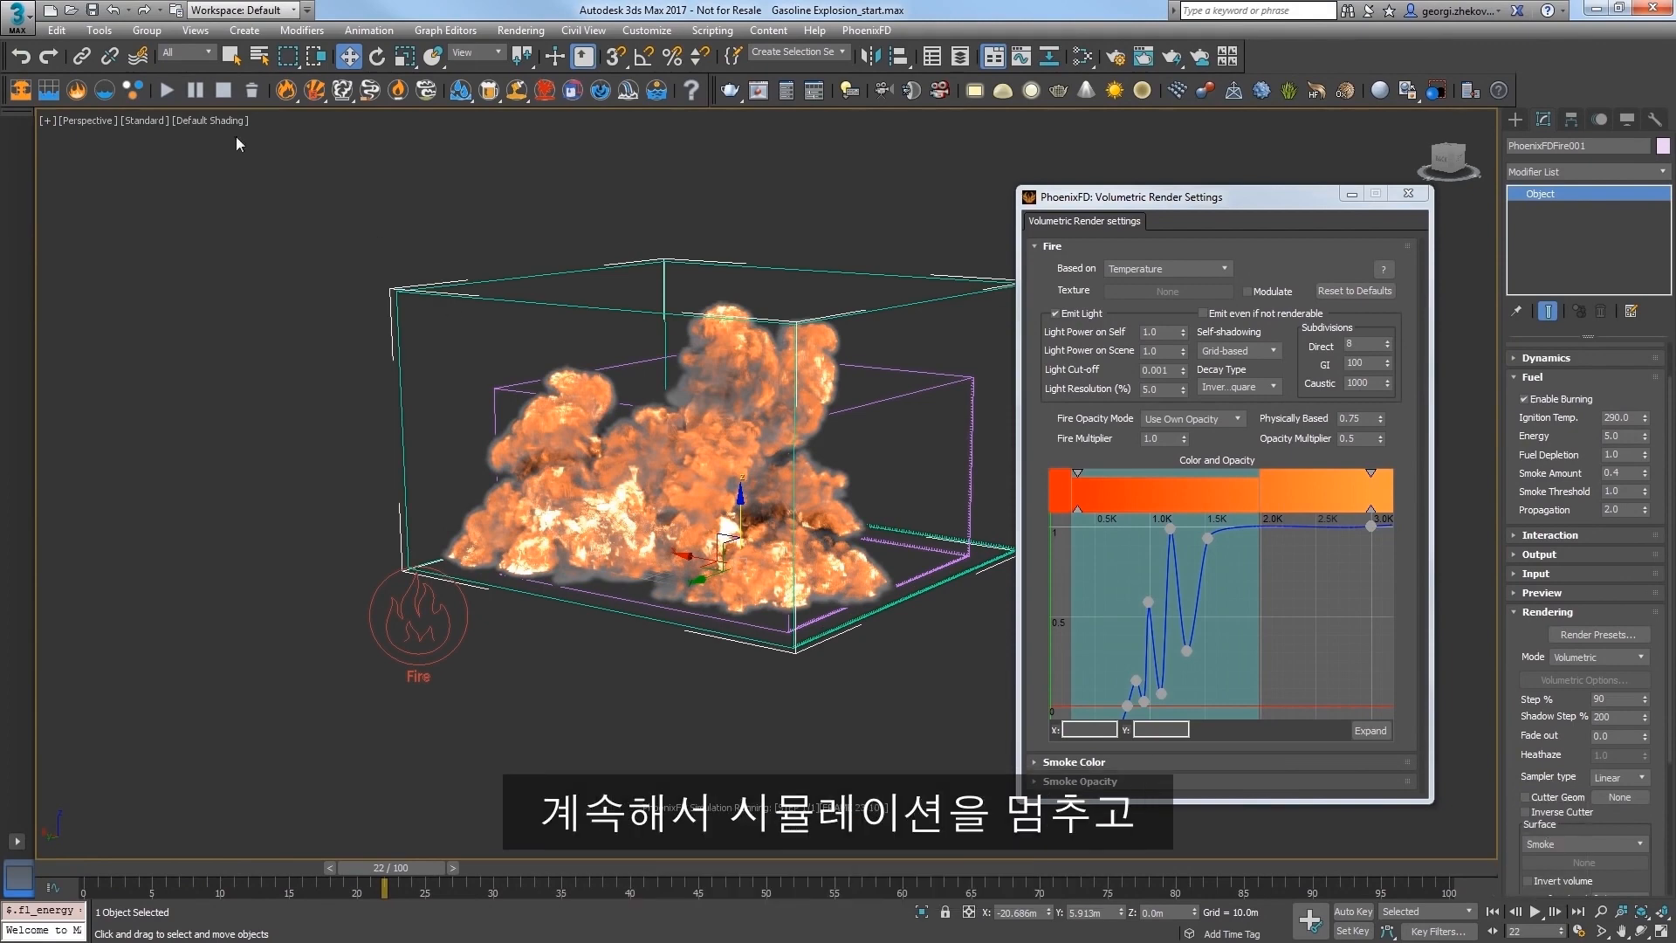
# Step: Stop the simulation, set Cooling to 0.3 in the simulator's dynamics, and rerun it
pyautogui.click(223, 91)
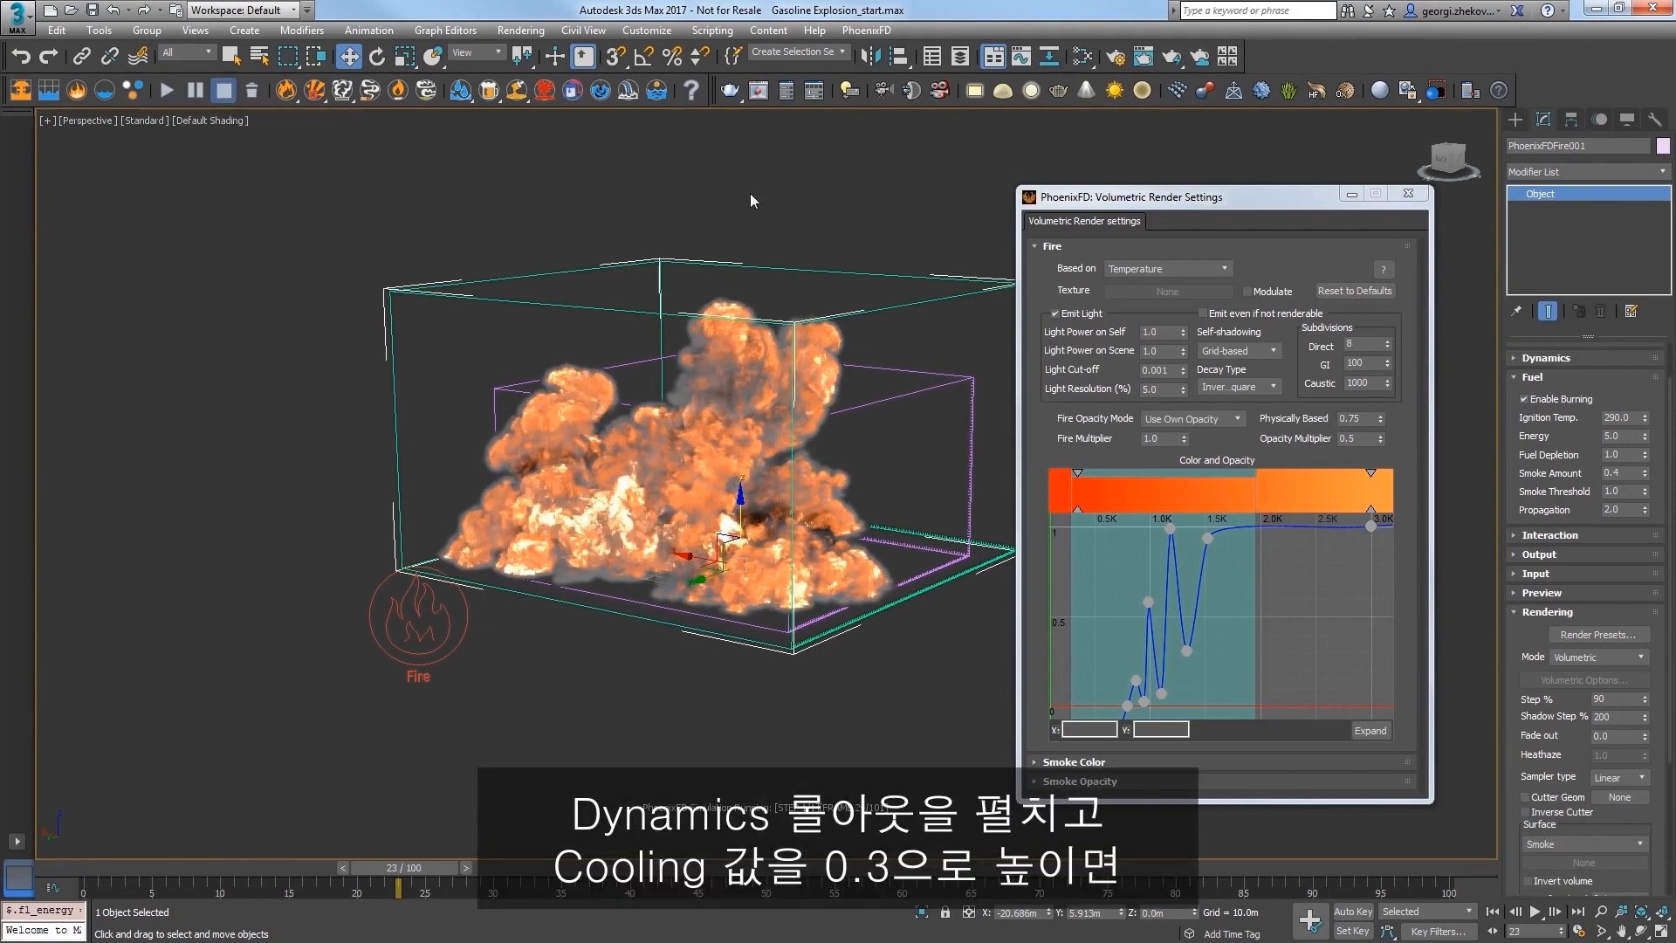
pyautogui.click(1544, 358)
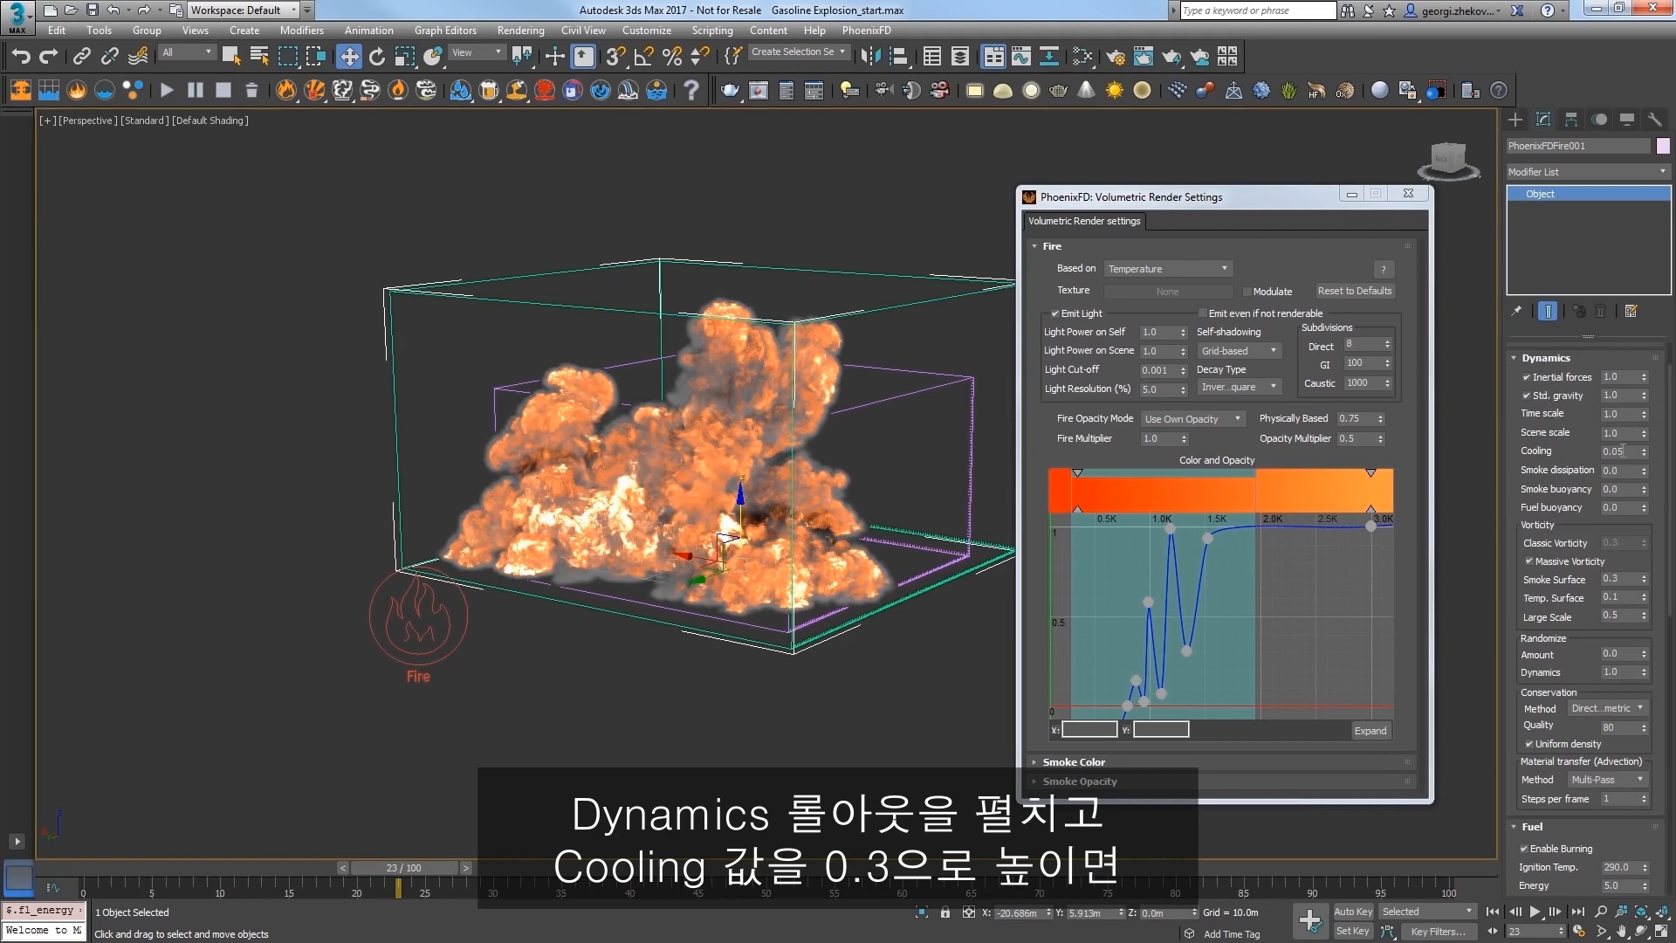
pyautogui.click(1608, 451)
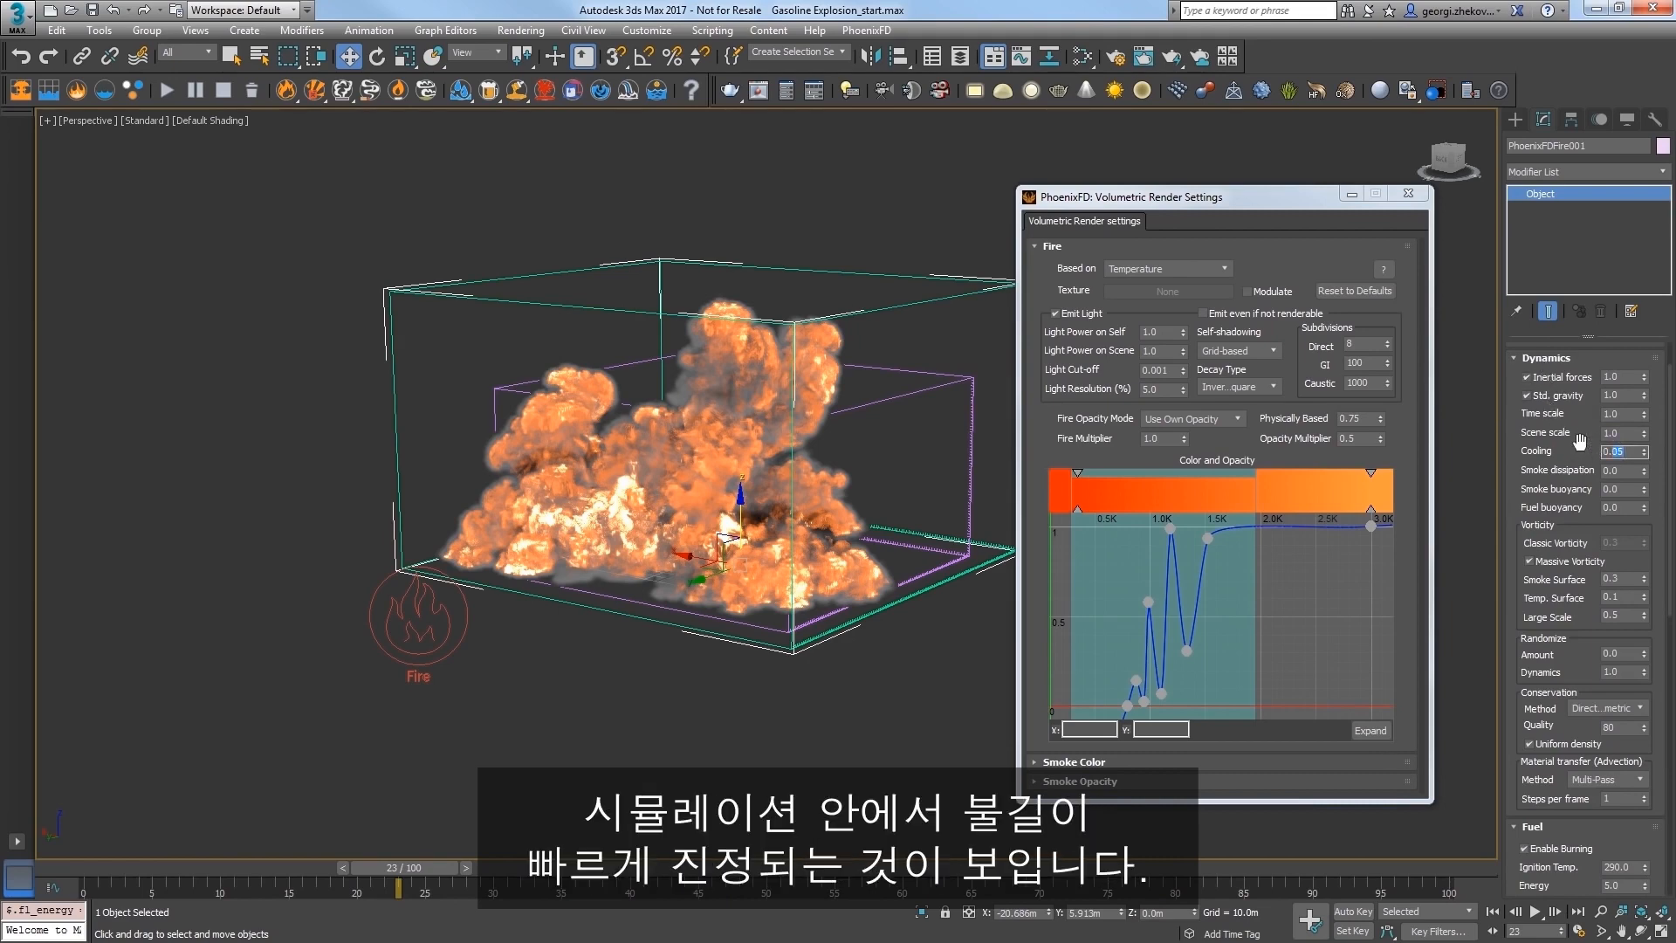
pyautogui.write('0.3')
pyautogui.press('Return')
pyautogui.click(170, 95)
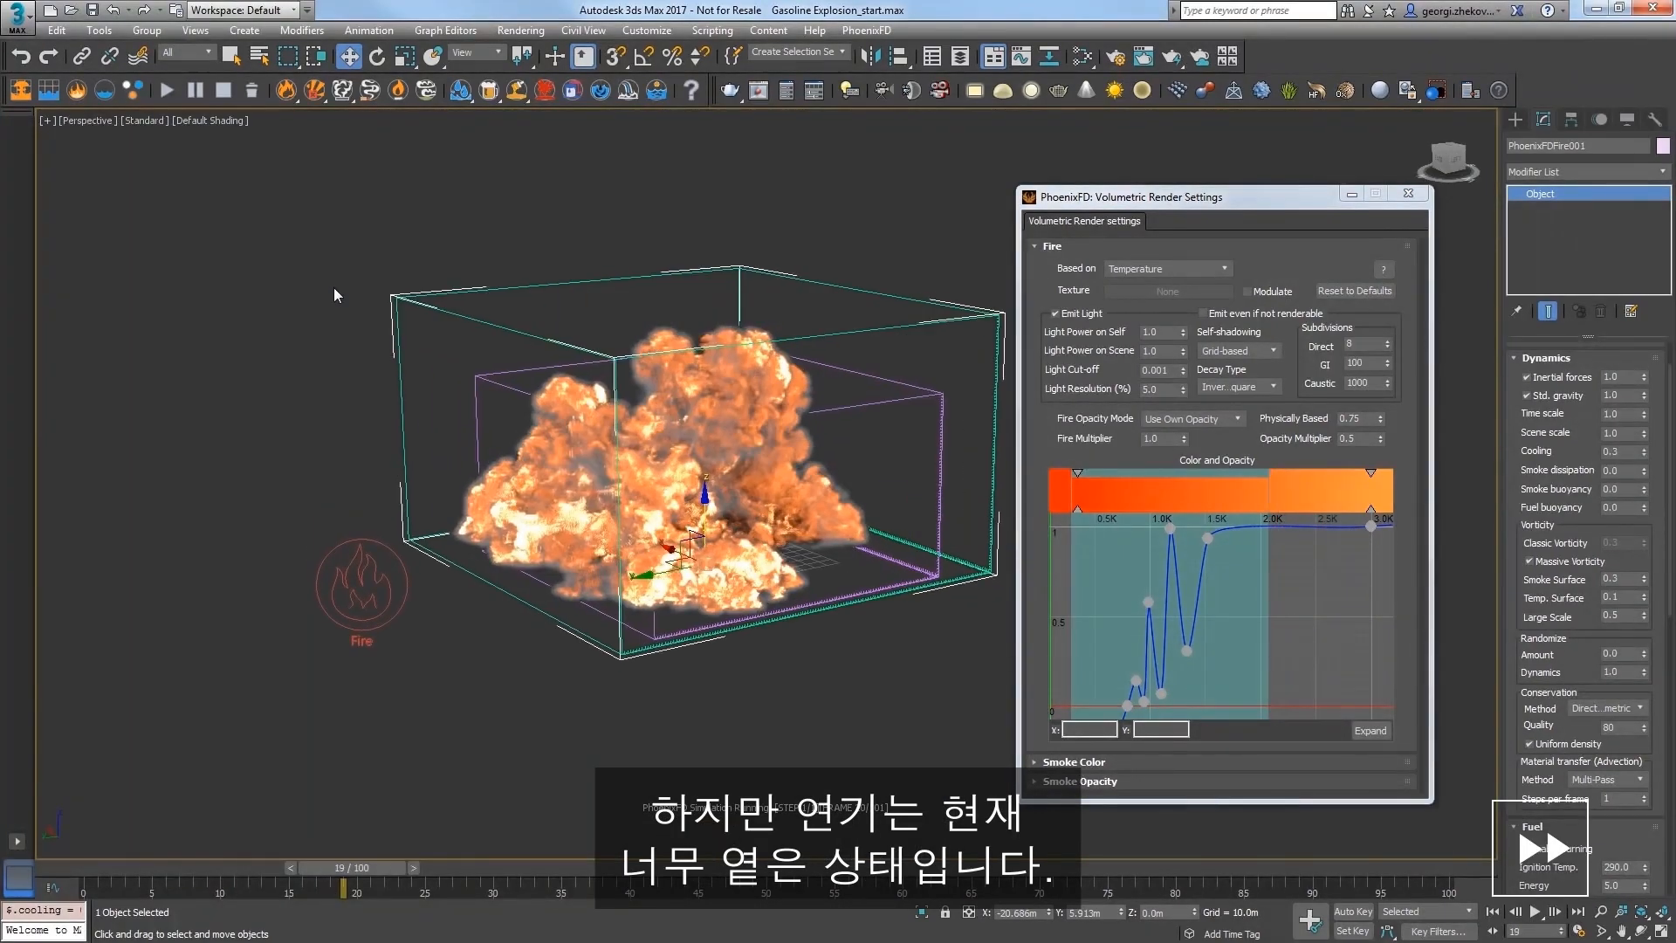
# Step: Set the Simple Smoke Opacity to 0.9 in the volumetric render settings
pyautogui.click(1052, 246)
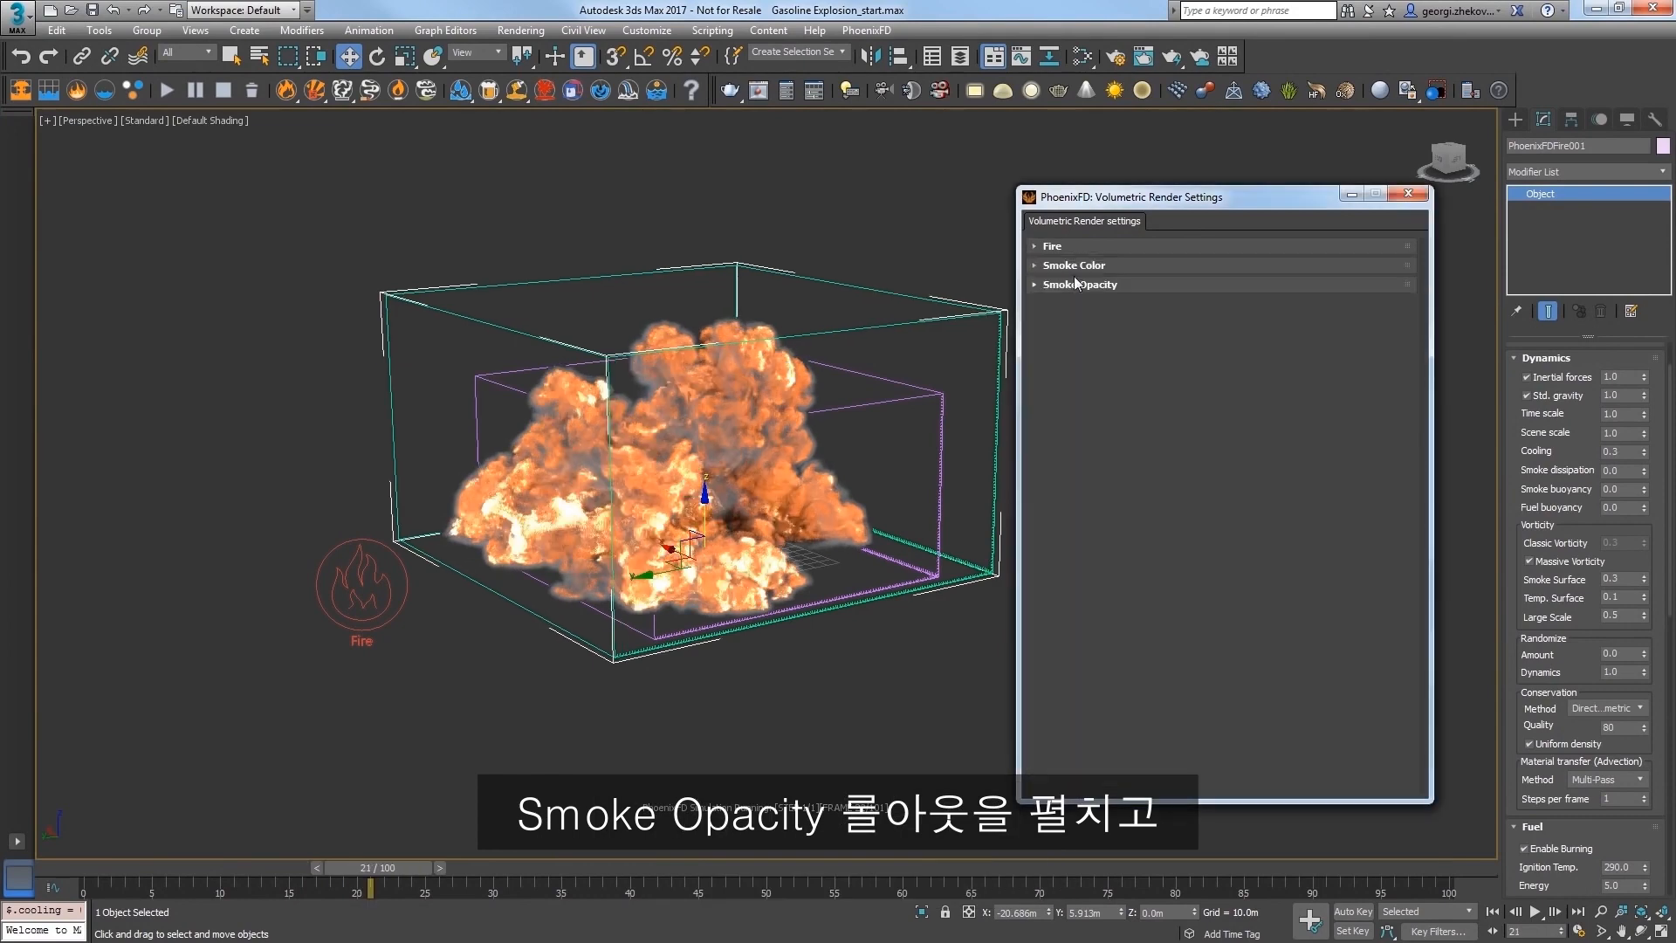
pyautogui.click(1073, 284)
pyautogui.doubleClick(1177, 352)
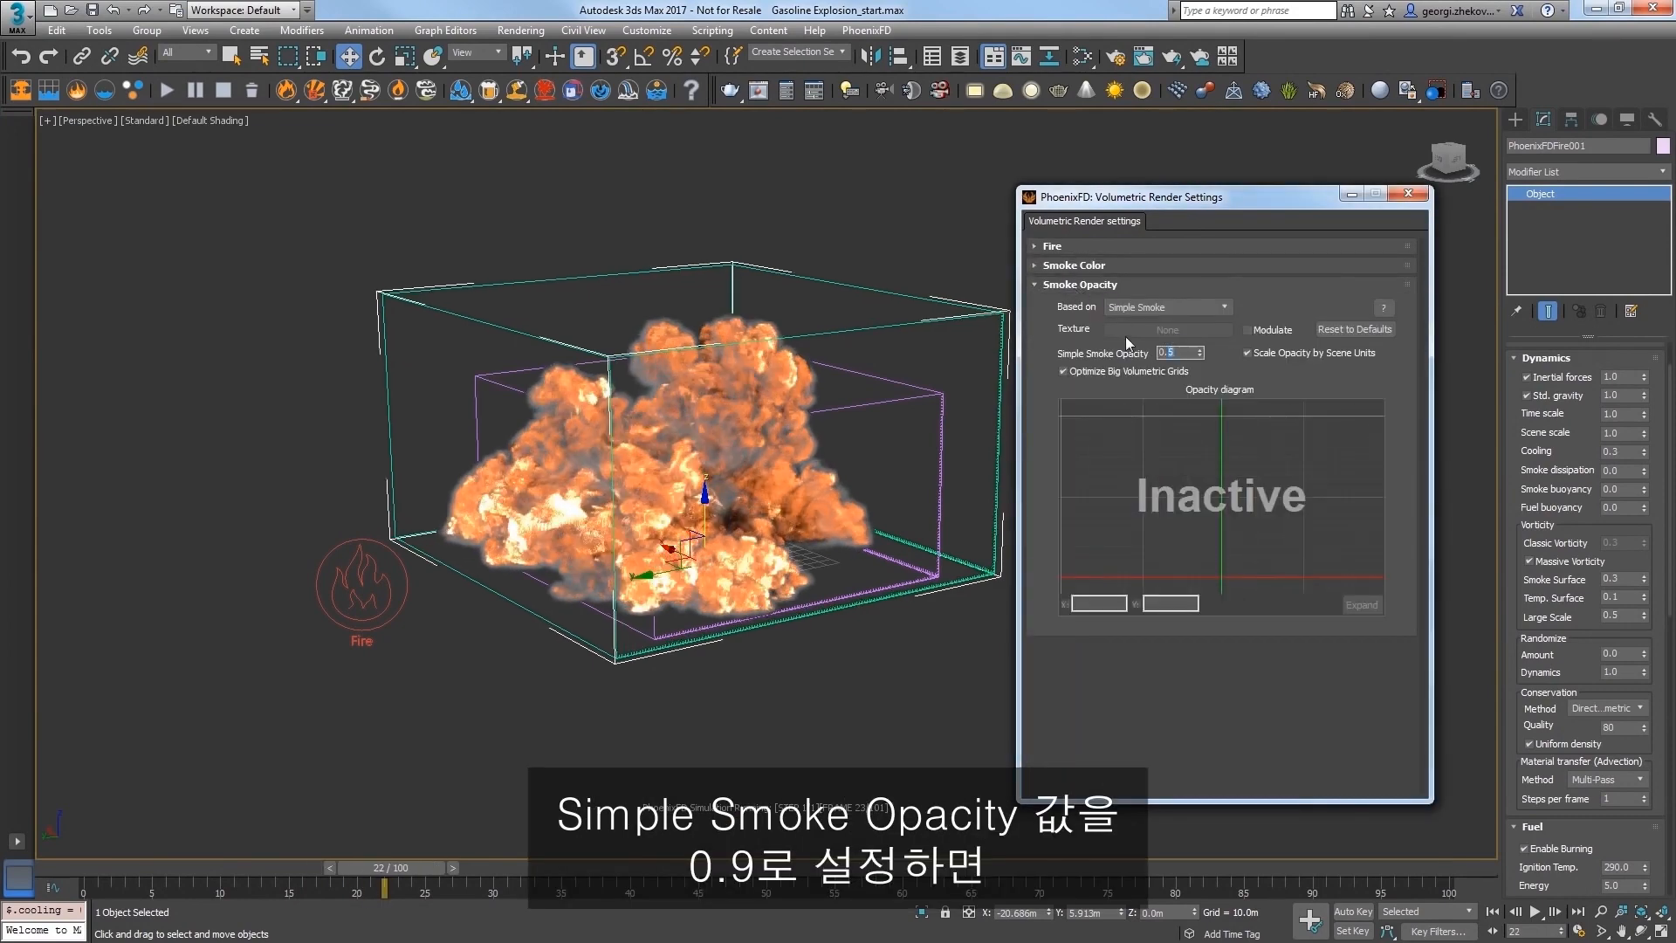
pyautogui.write('0.9')
pyautogui.press('Return')
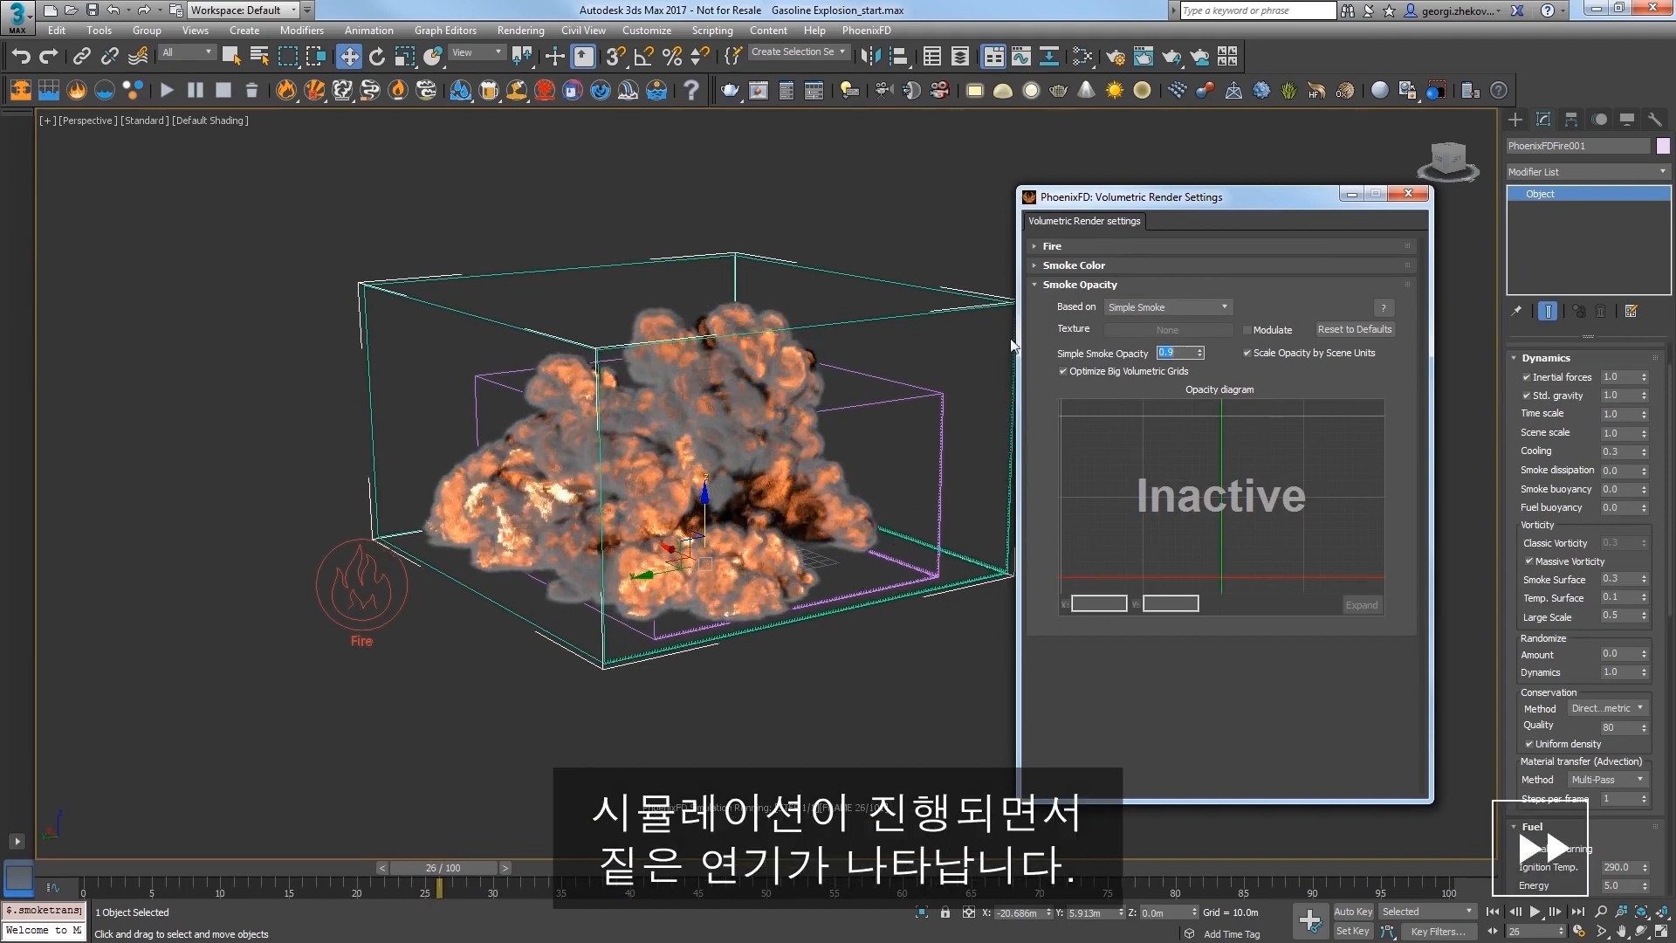
# Step: Darken the smoke's constant color to a dark grey
pyautogui.click(1069, 285)
pyautogui.click(1067, 265)
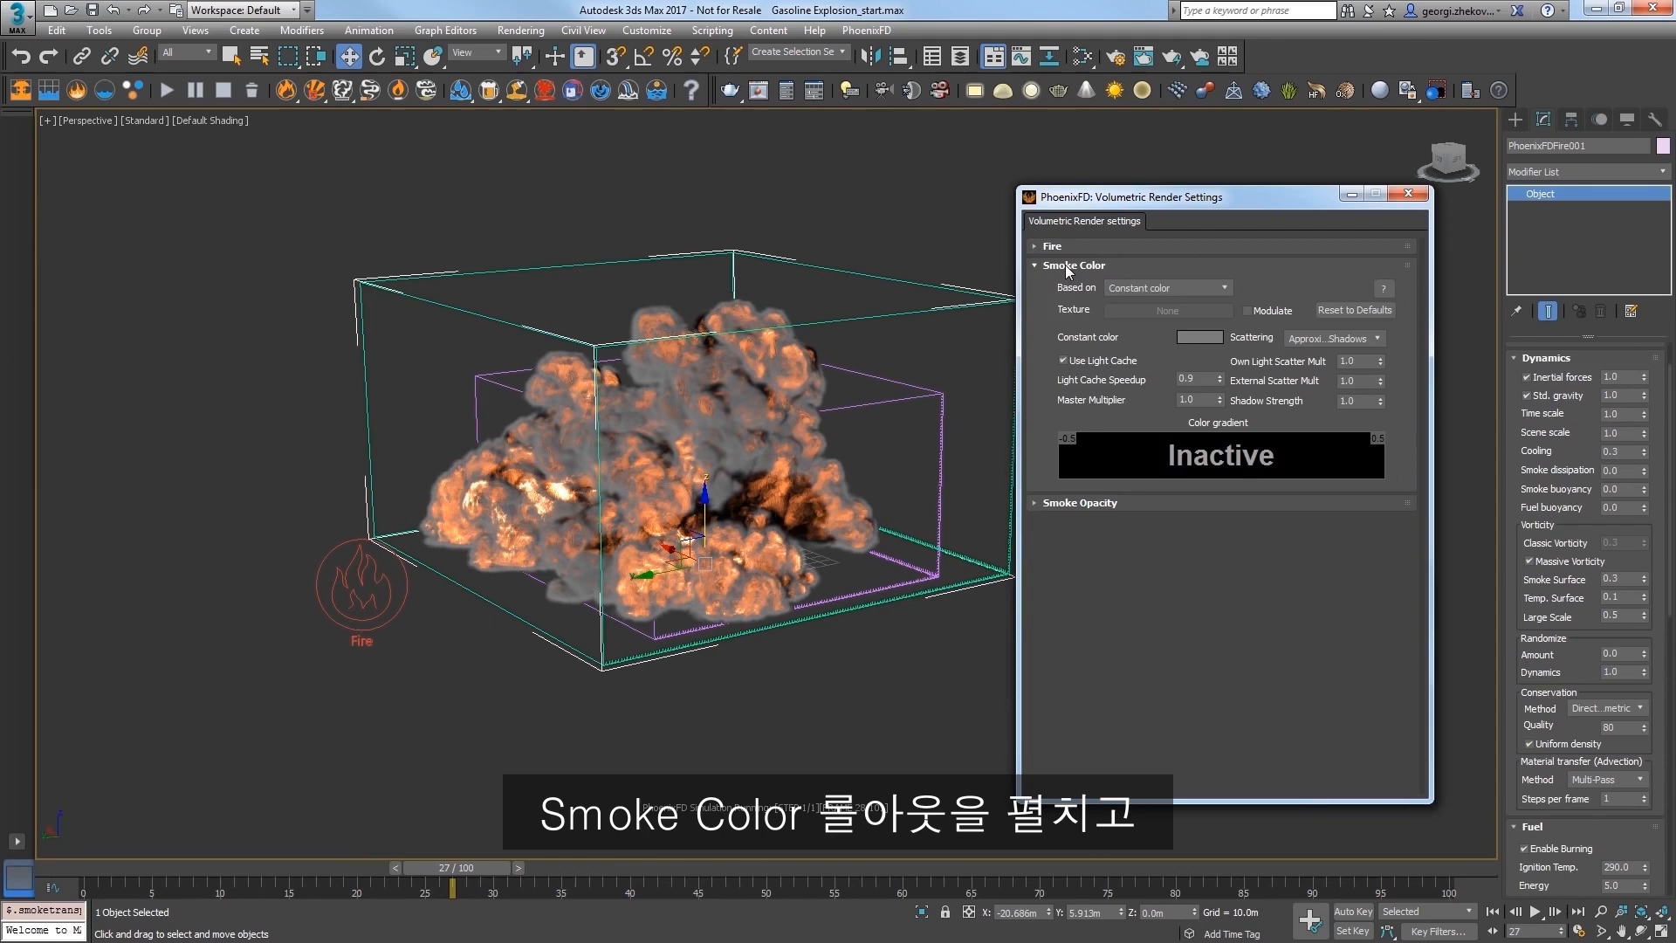
pyautogui.click(1200, 338)
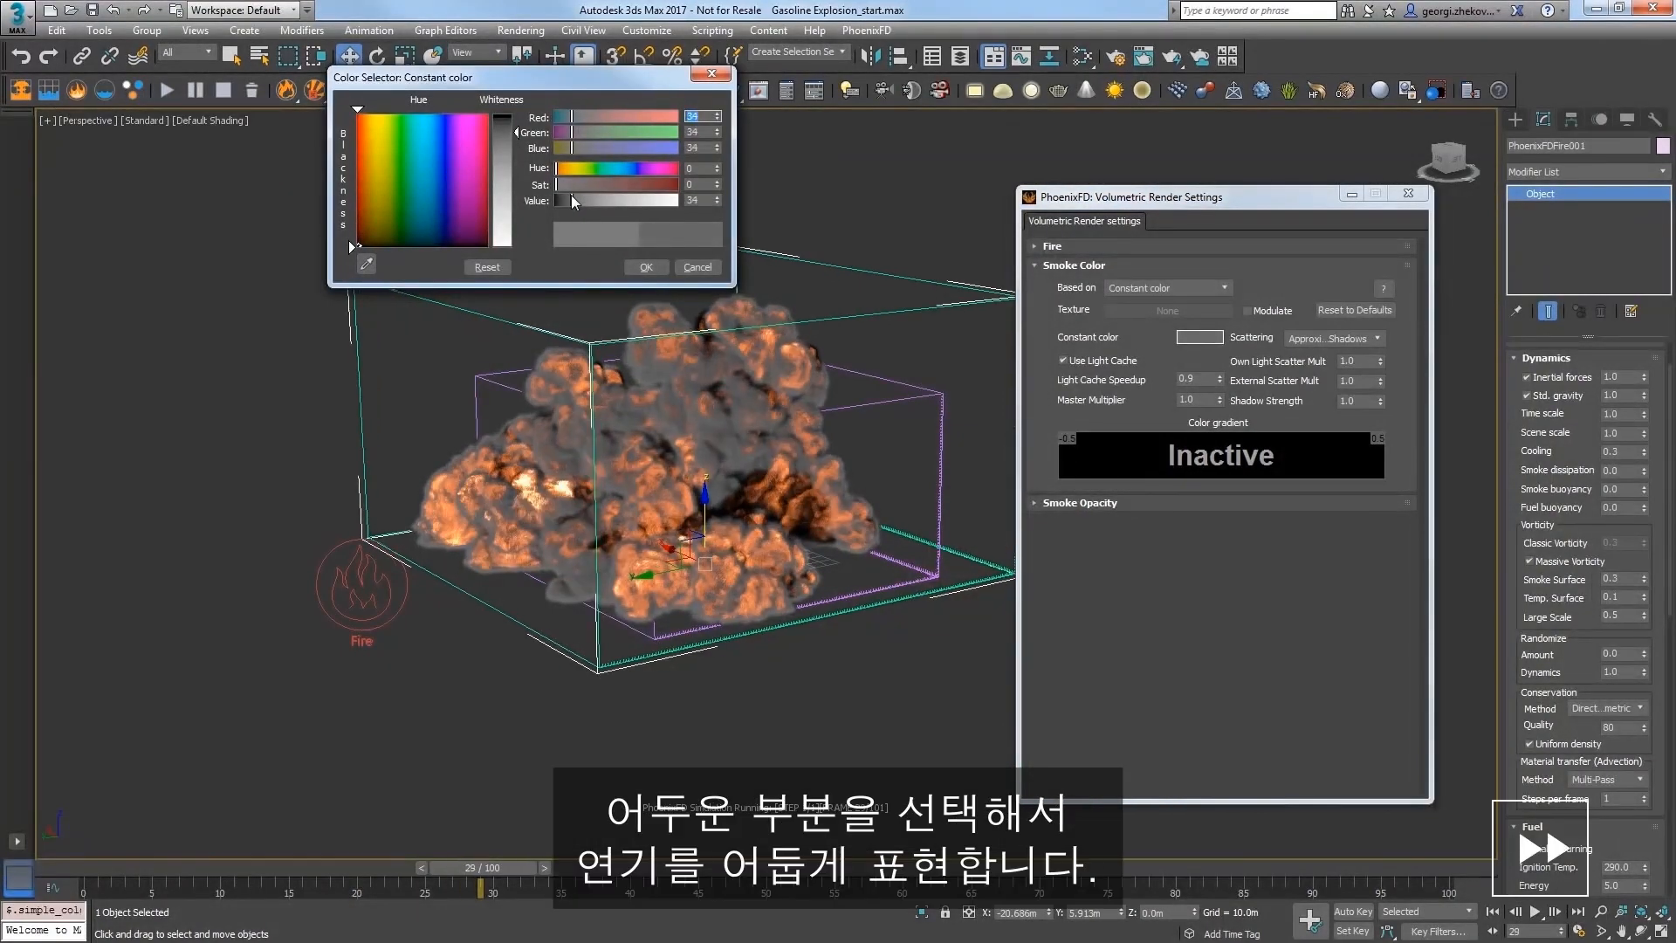
pyautogui.click(569, 201)
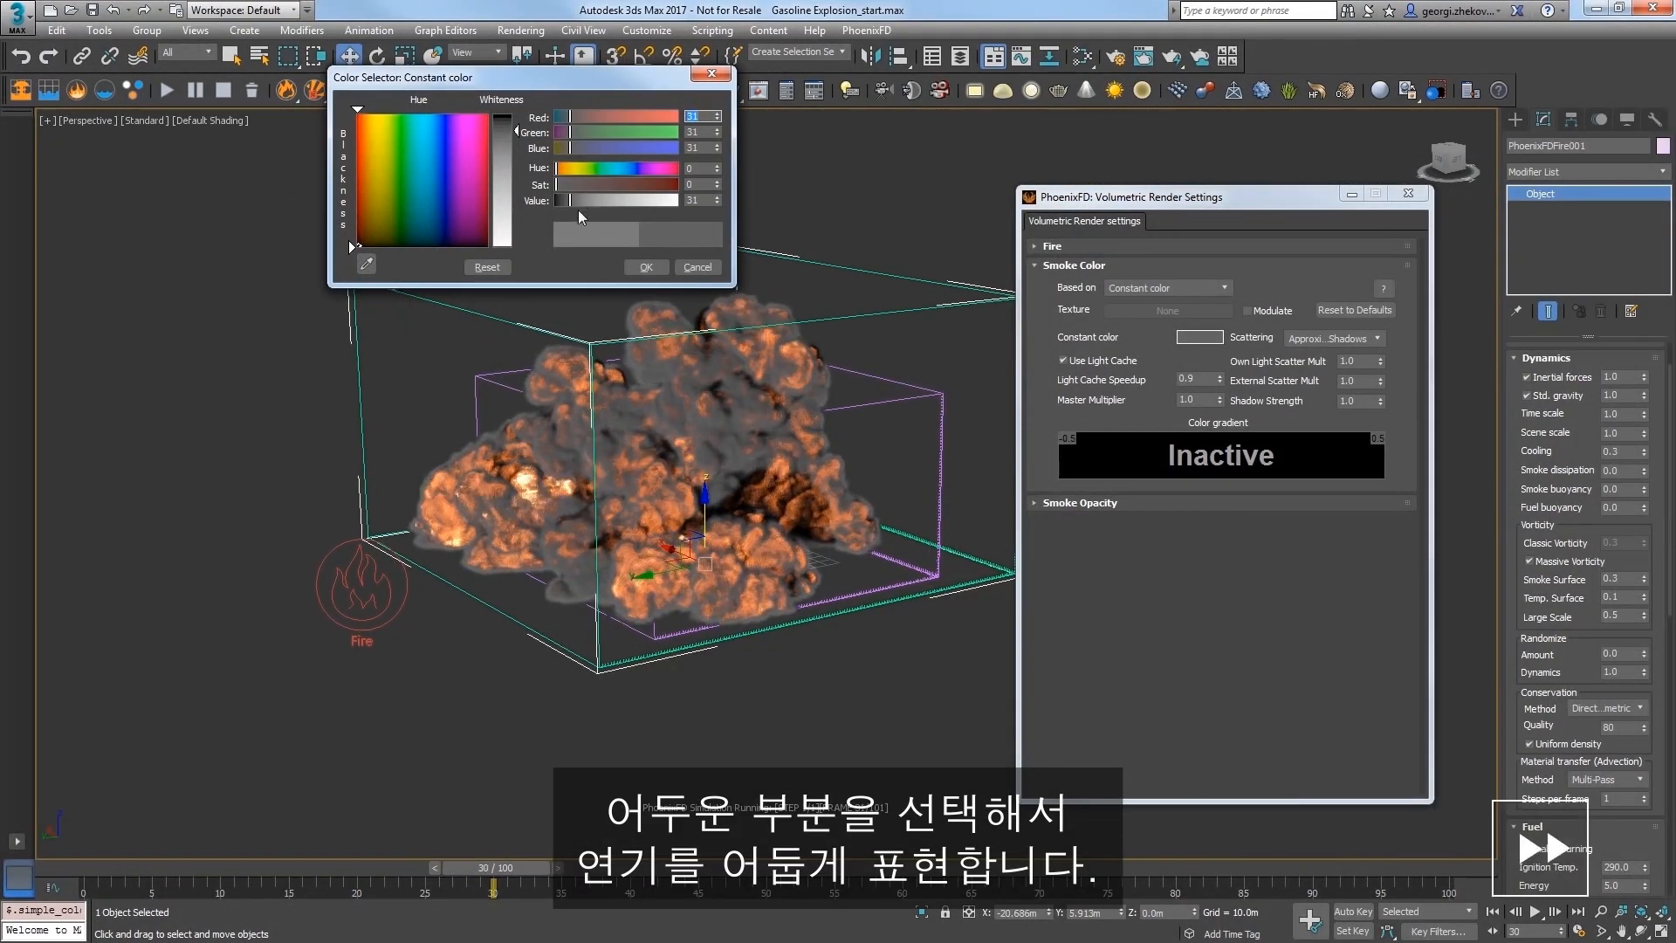
pyautogui.click(569, 200)
pyautogui.click(645, 266)
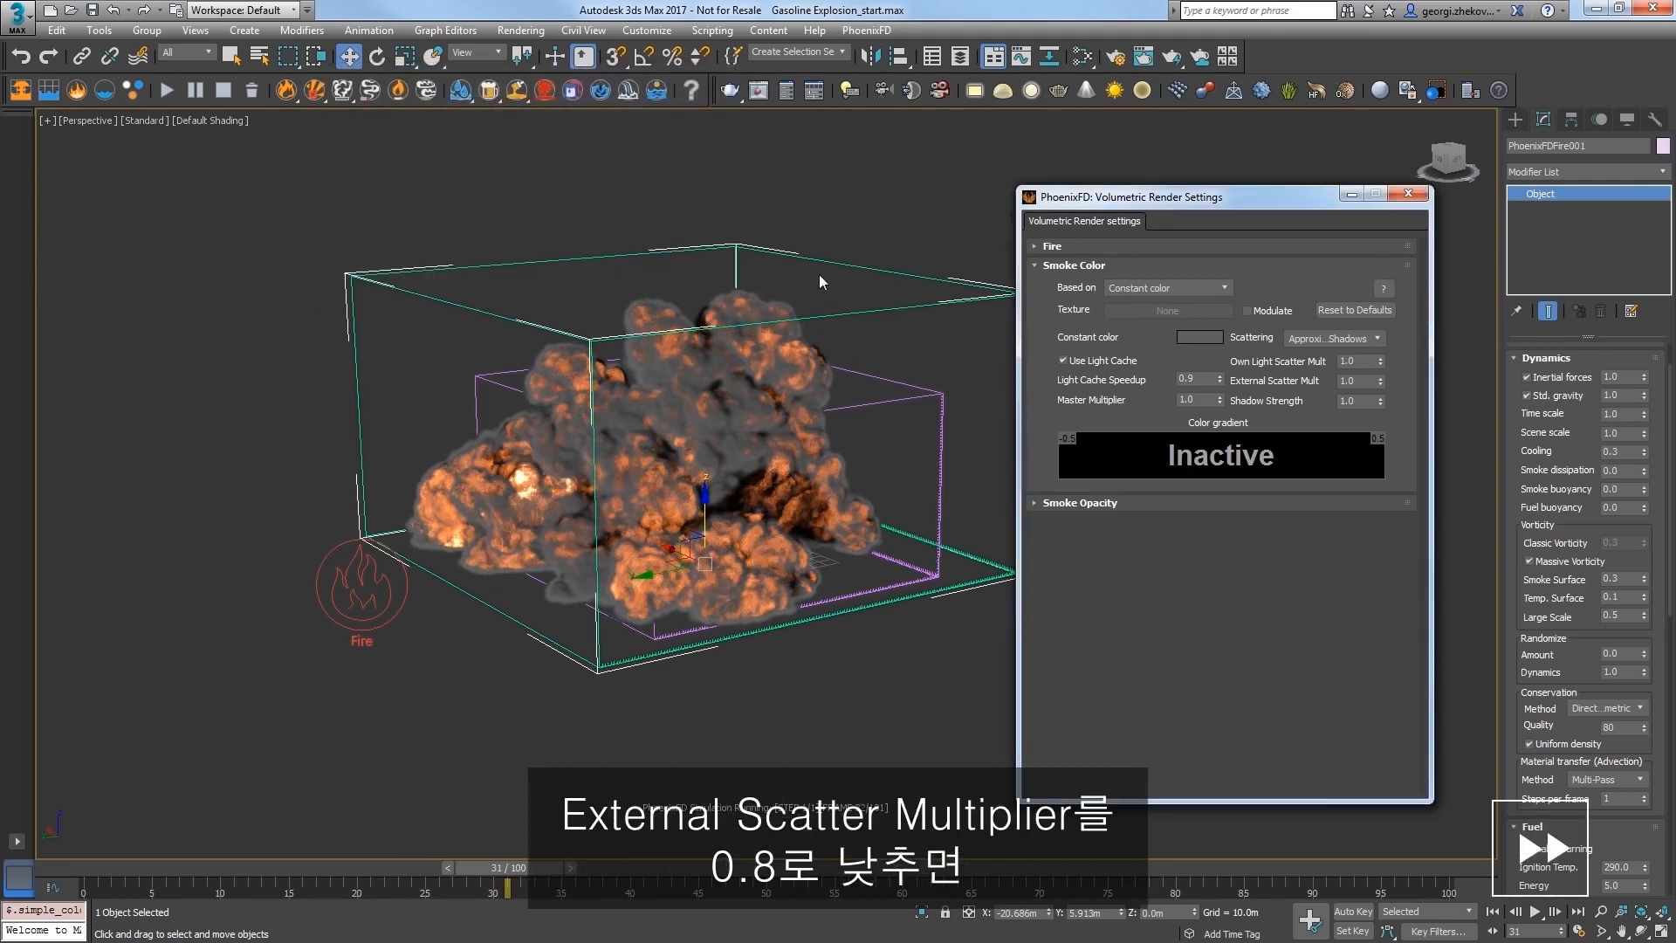
# Step: Set the smoke color's External Scatter Mult to 0.8 and stop the simulation
pyautogui.moveTo(1364, 381); pyautogui.dragTo(1335, 382)
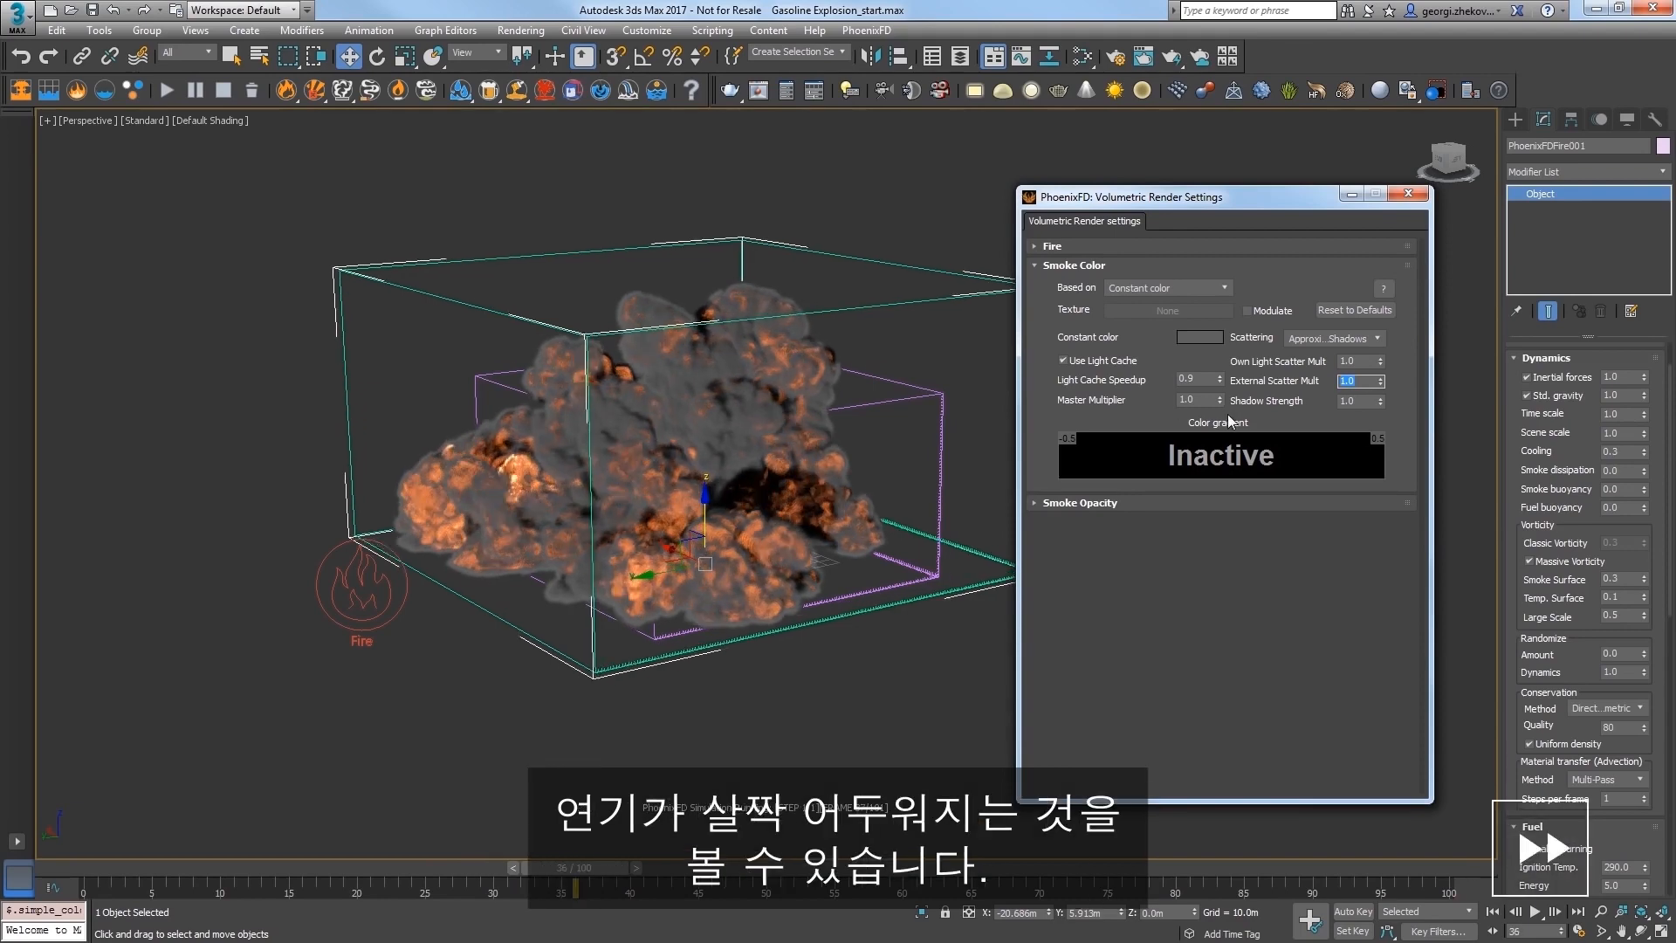
pyautogui.write('0.8')
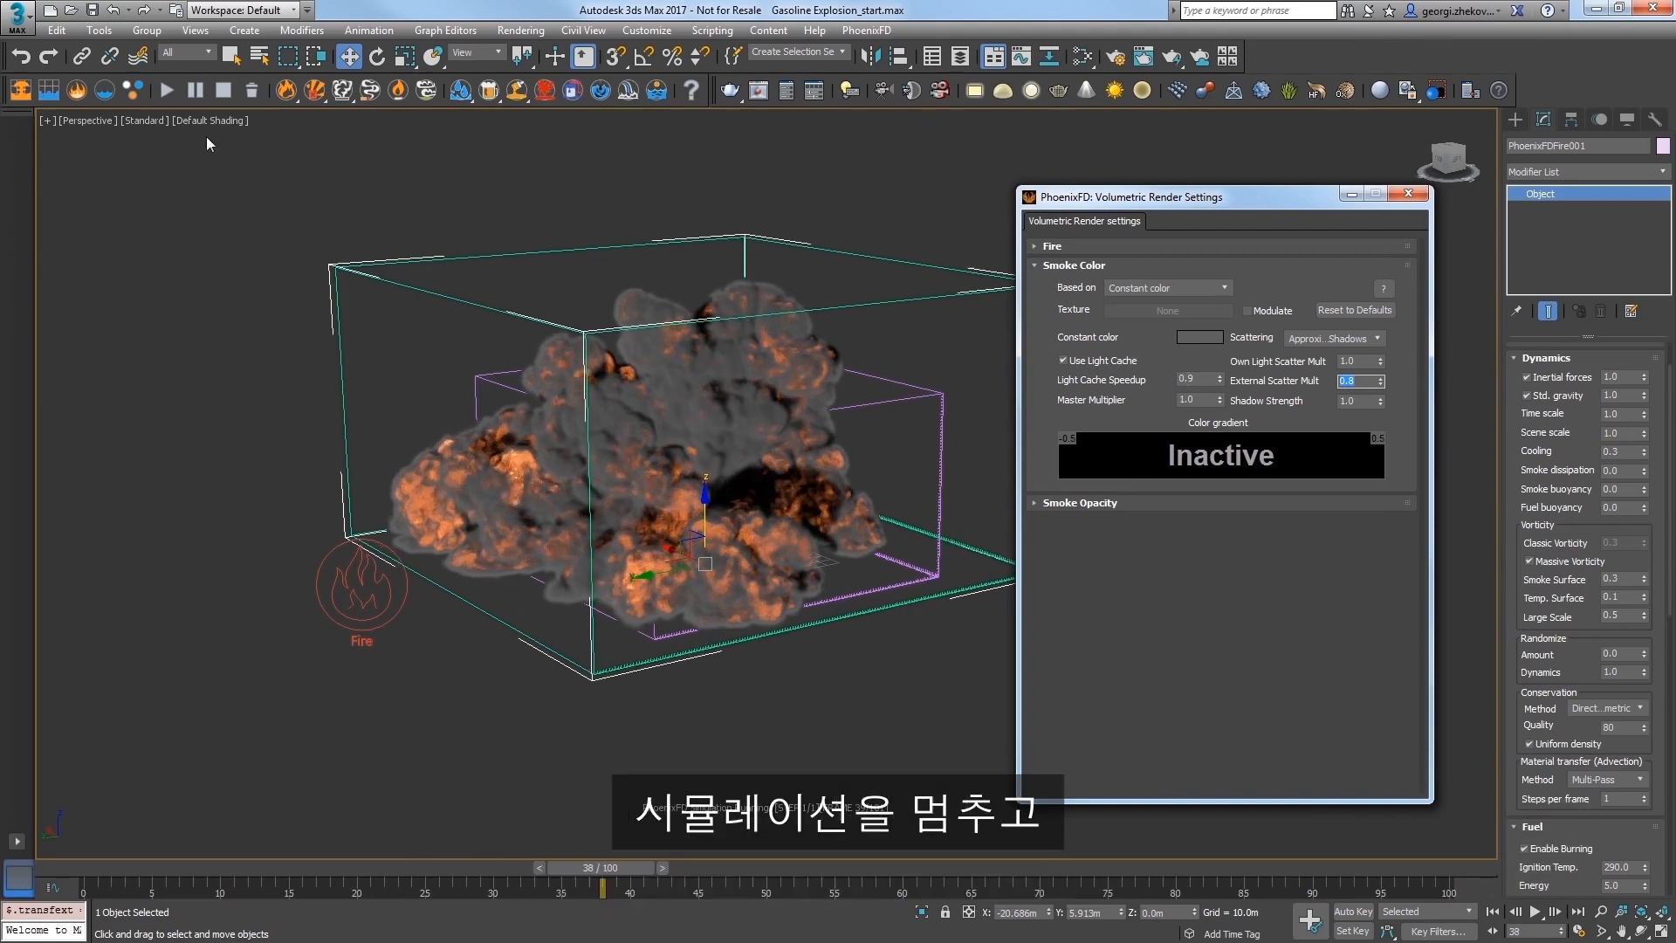
pyautogui.click(223, 91)
# Step: Scrub the timeline back to frame 29 and examine the darker explosion smoke
pyautogui.keyDown('alt'); pyautogui.moveTo(485, 680); pyautogui.dragTo(506, 689, button='middle'); pyautogui.keyUp('alt')
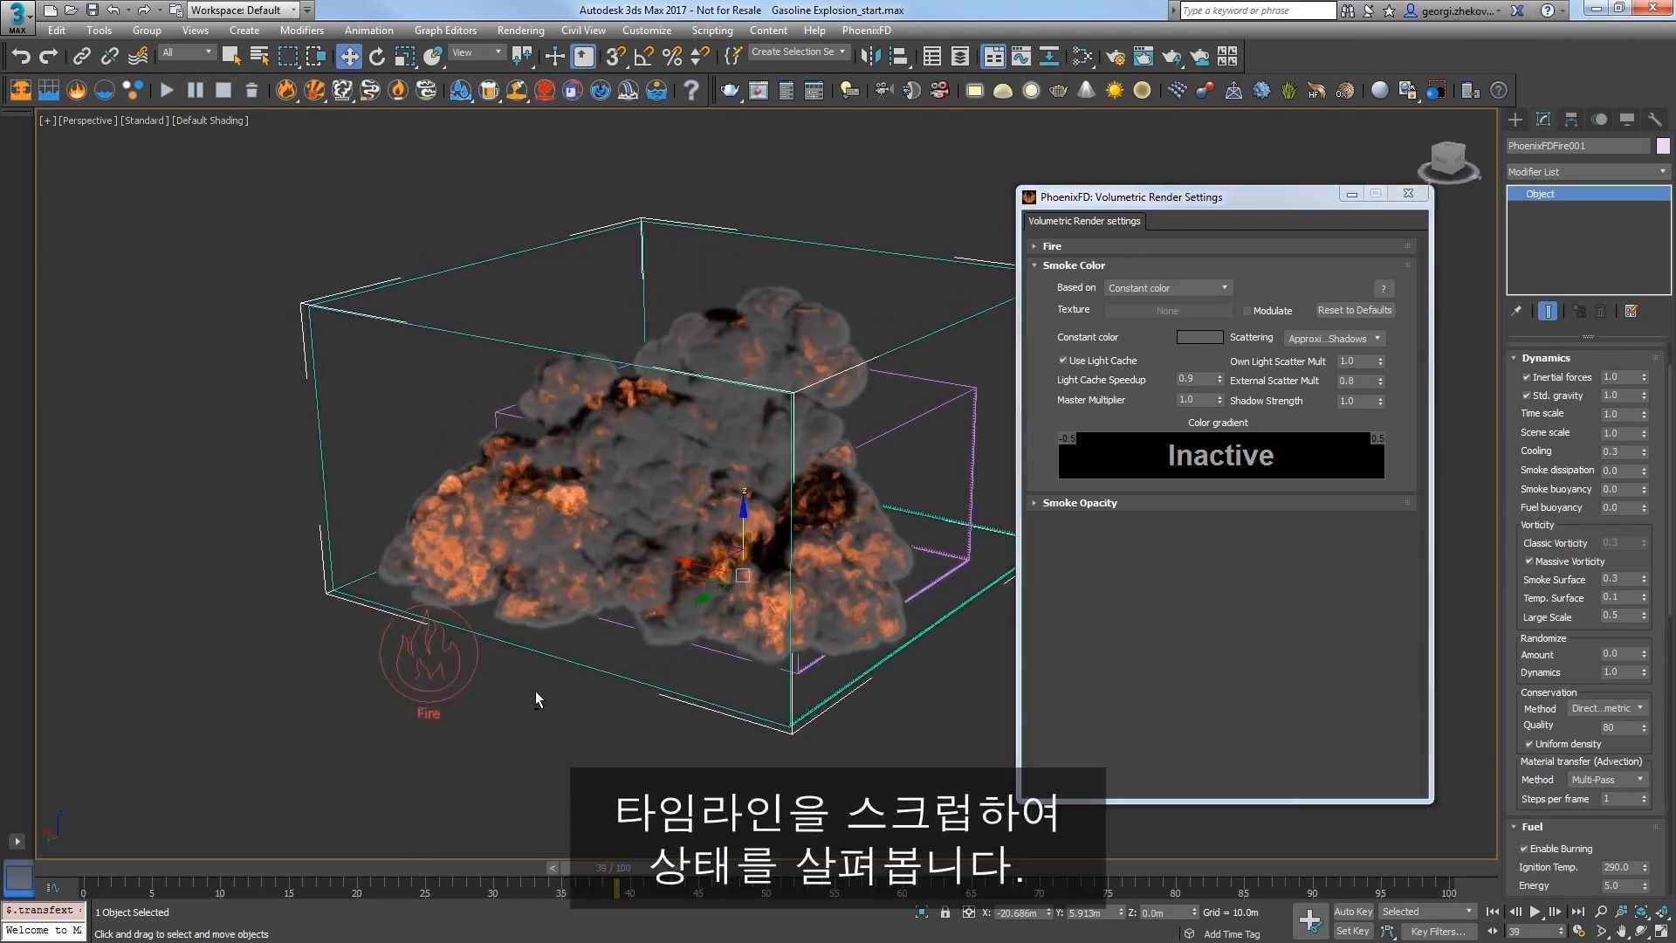
pyautogui.moveTo(541, 864); pyautogui.dragTo(505, 762)
pyautogui.keyDown('alt'); pyautogui.moveTo(505, 763); pyautogui.dragTo(476, 770, button='middle'); pyautogui.keyUp('alt')
# Step: Set the Fire Multiplier to 5 in the explosion's volumetric render settings
pyautogui.click(1094, 253)
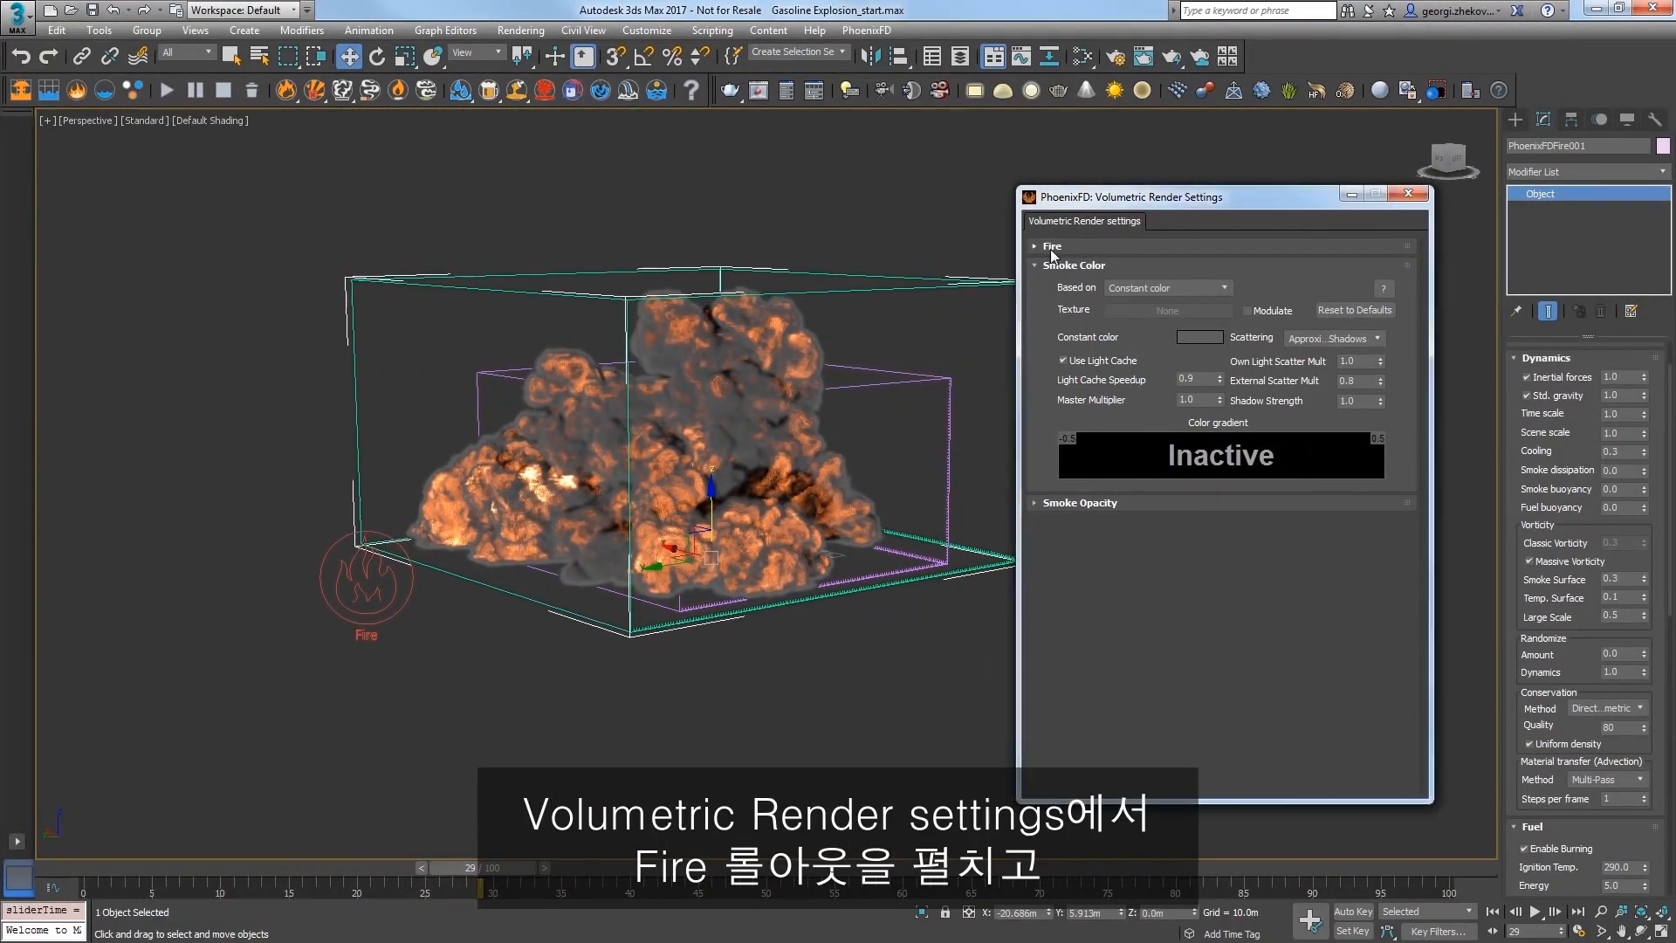
pyautogui.doubleClick(1154, 438)
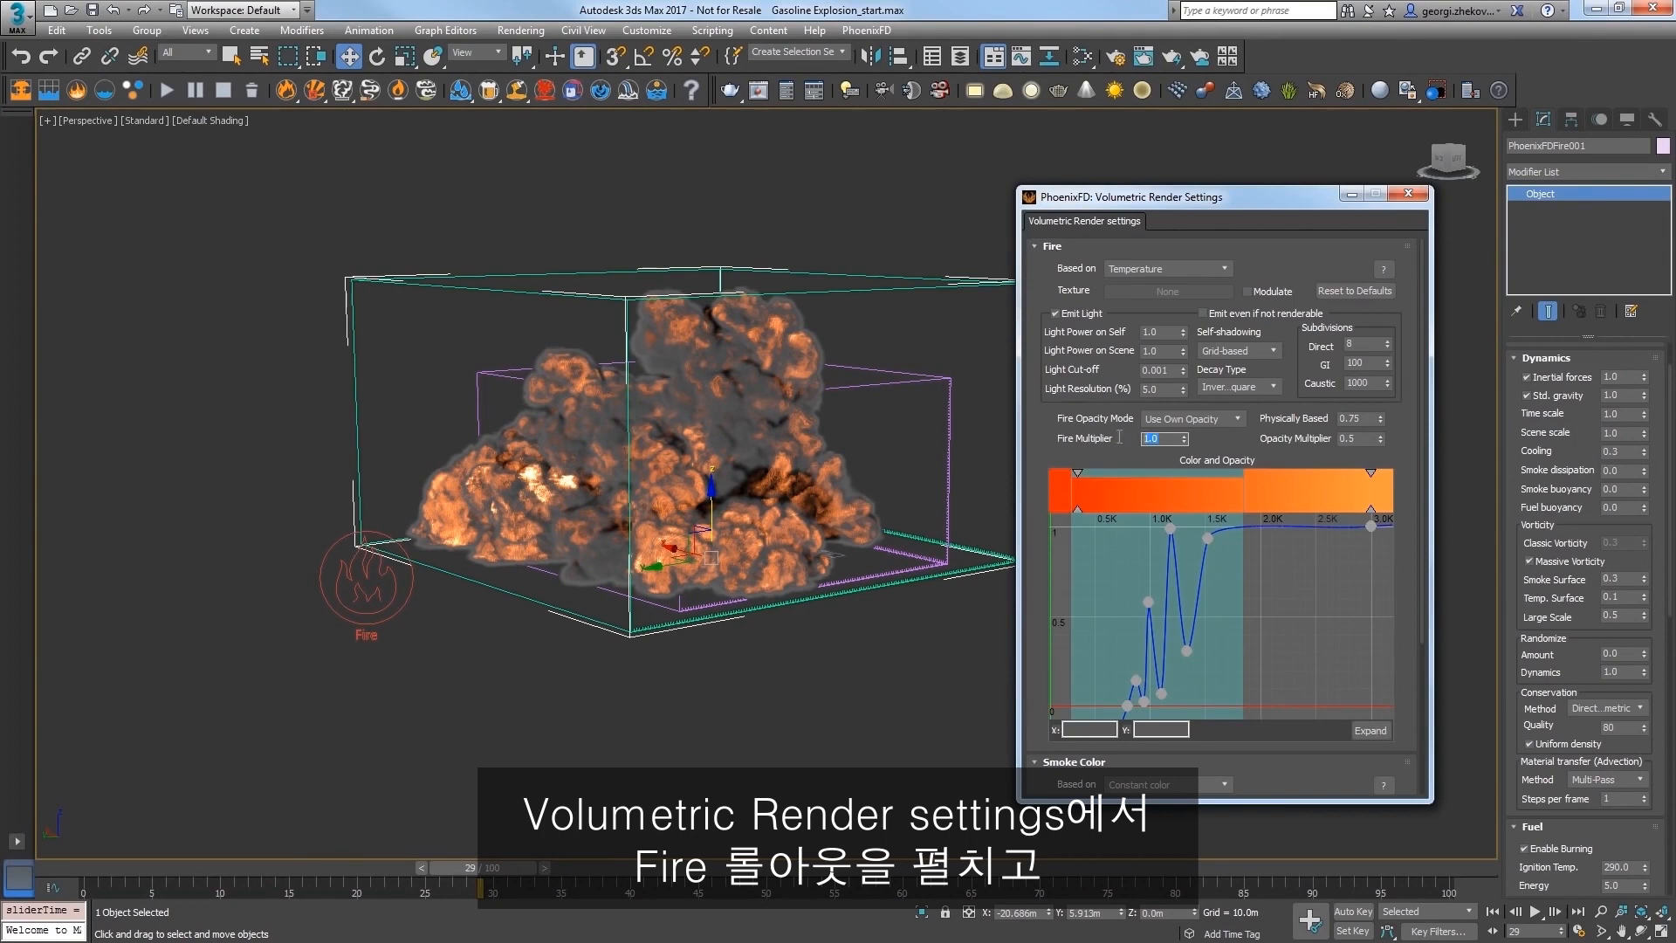
pyautogui.write('5')
pyautogui.press('Return')
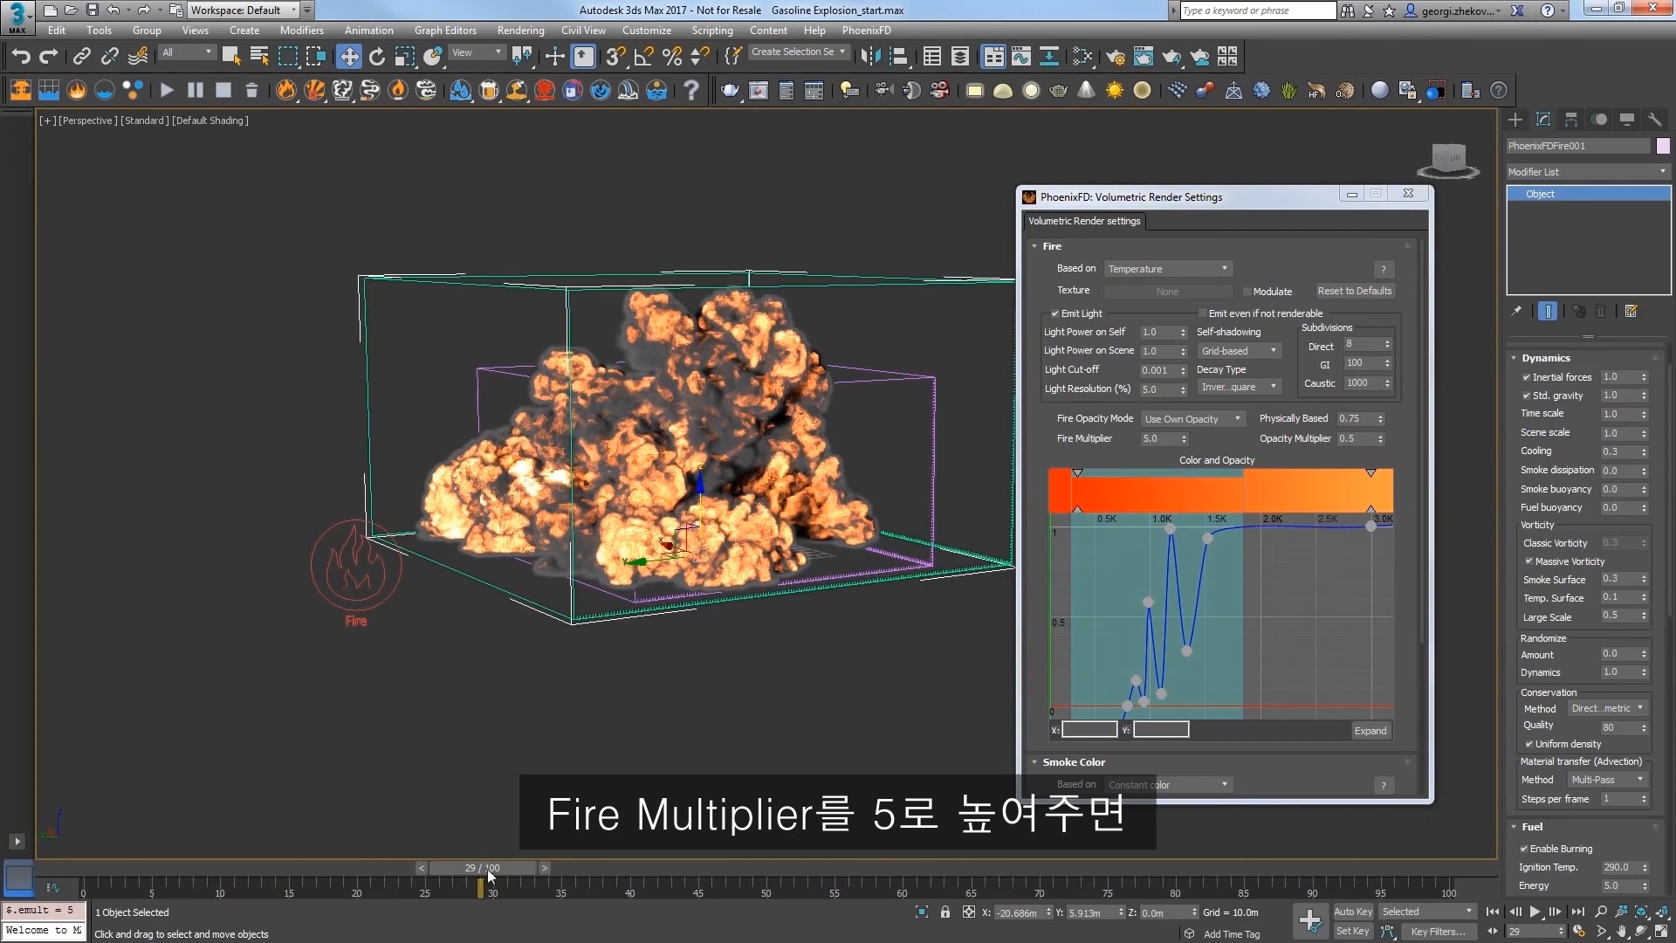
# Step: Scrub the timeline to frame 28 and render a test image of the explosion
pyautogui.moveTo(475, 868)
pyautogui.mouseDown()
pyautogui.moveTo(176, 850)
pyautogui.moveTo(475, 872)
pyautogui.mouseUp()
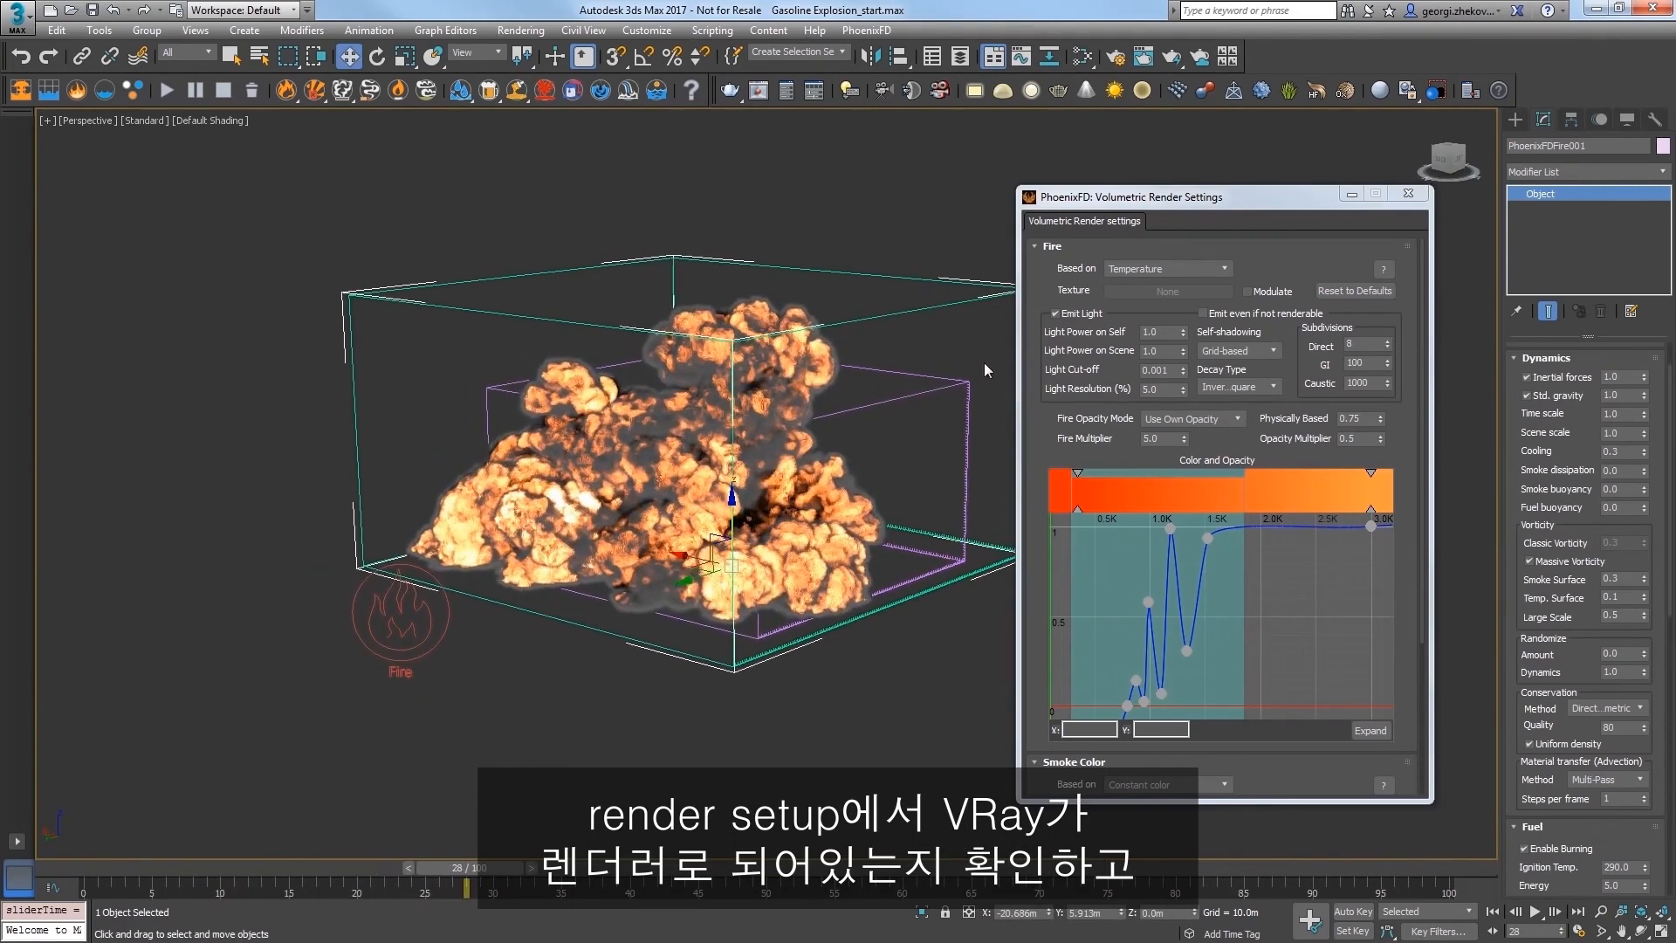
pyautogui.click(1171, 57)
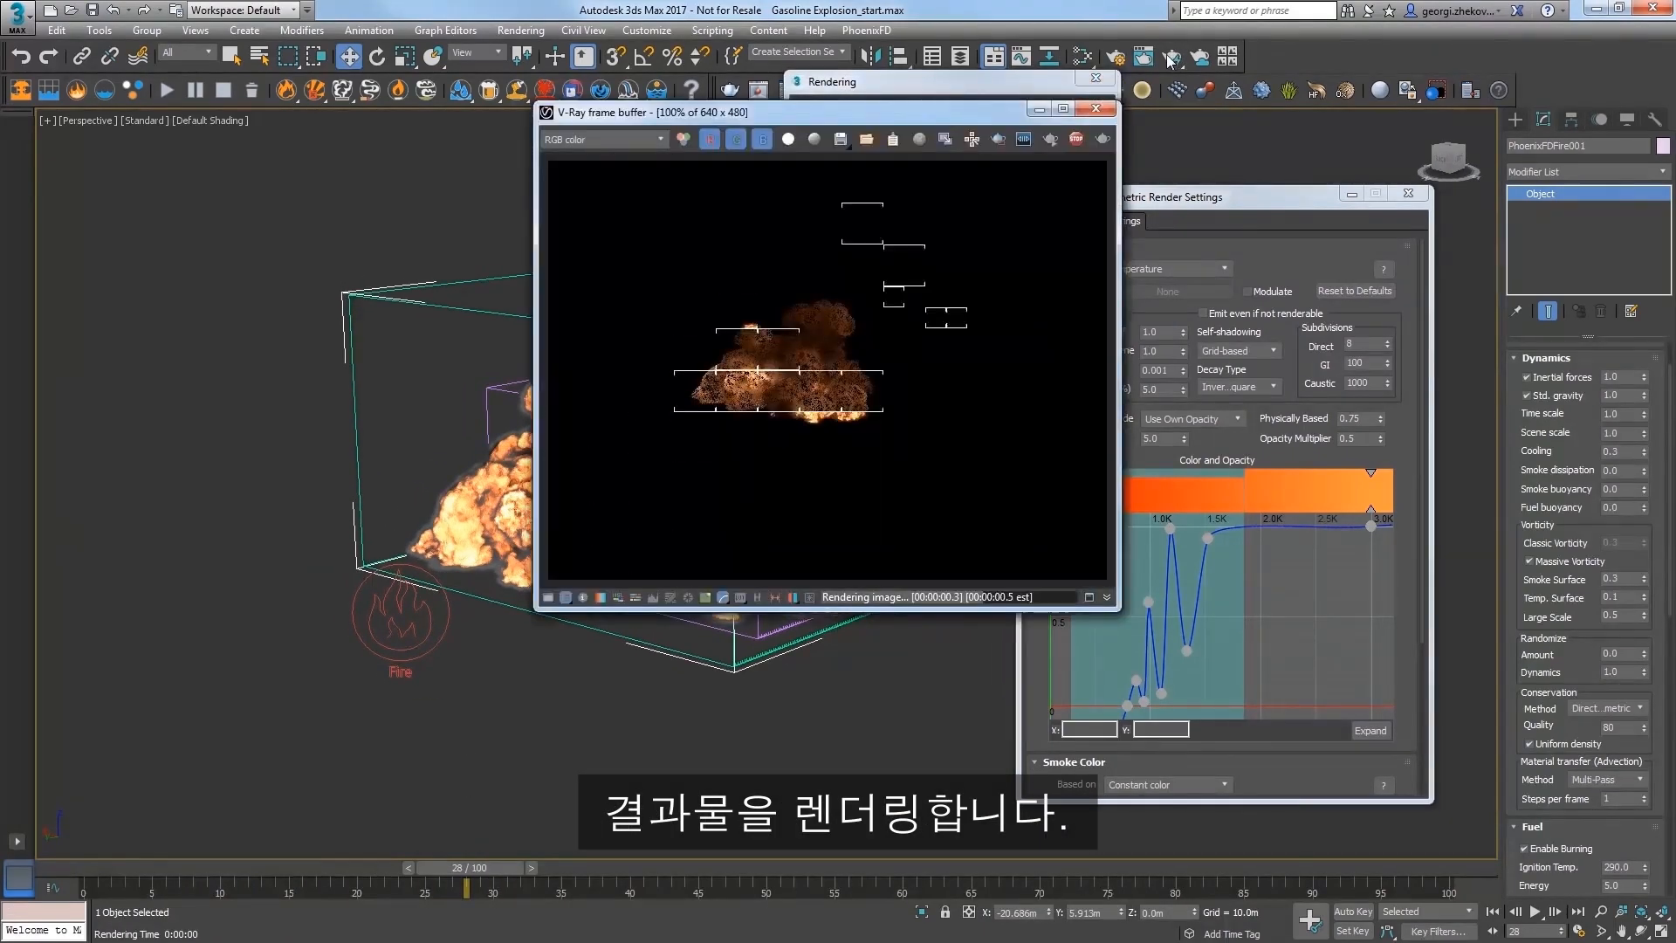
pyautogui.click(1095, 108)
# Step: Create a V-Ray Plane as the ground beneath the explosion and lower it slightly
pyautogui.click(244, 30)
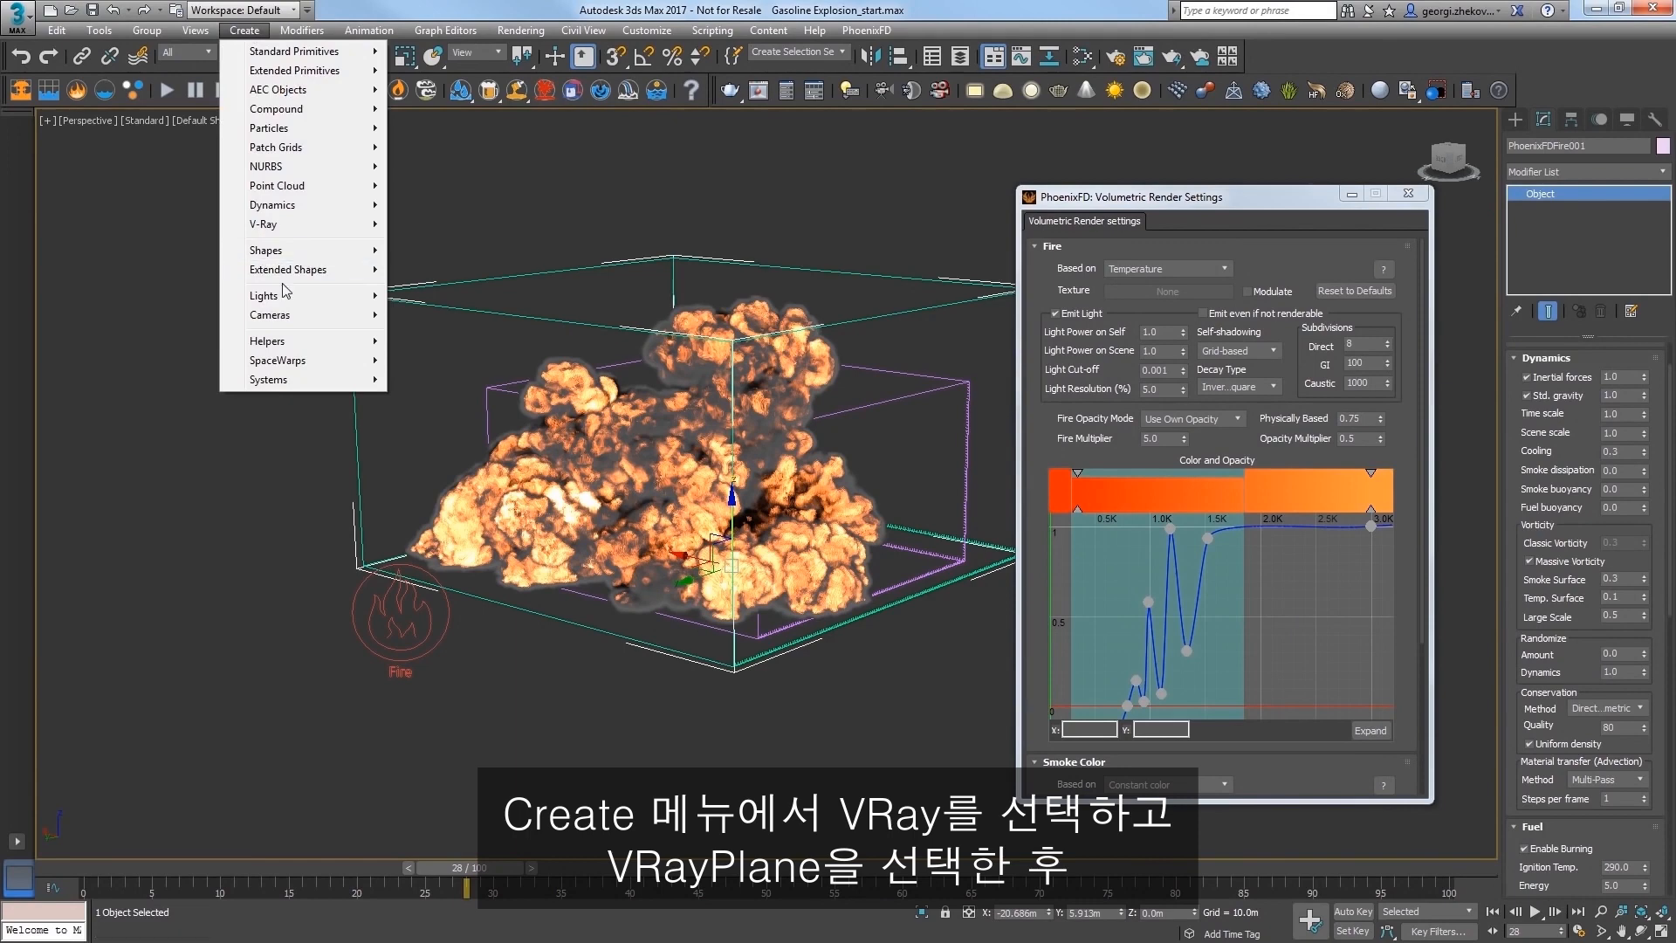
pyautogui.moveTo(297, 225)
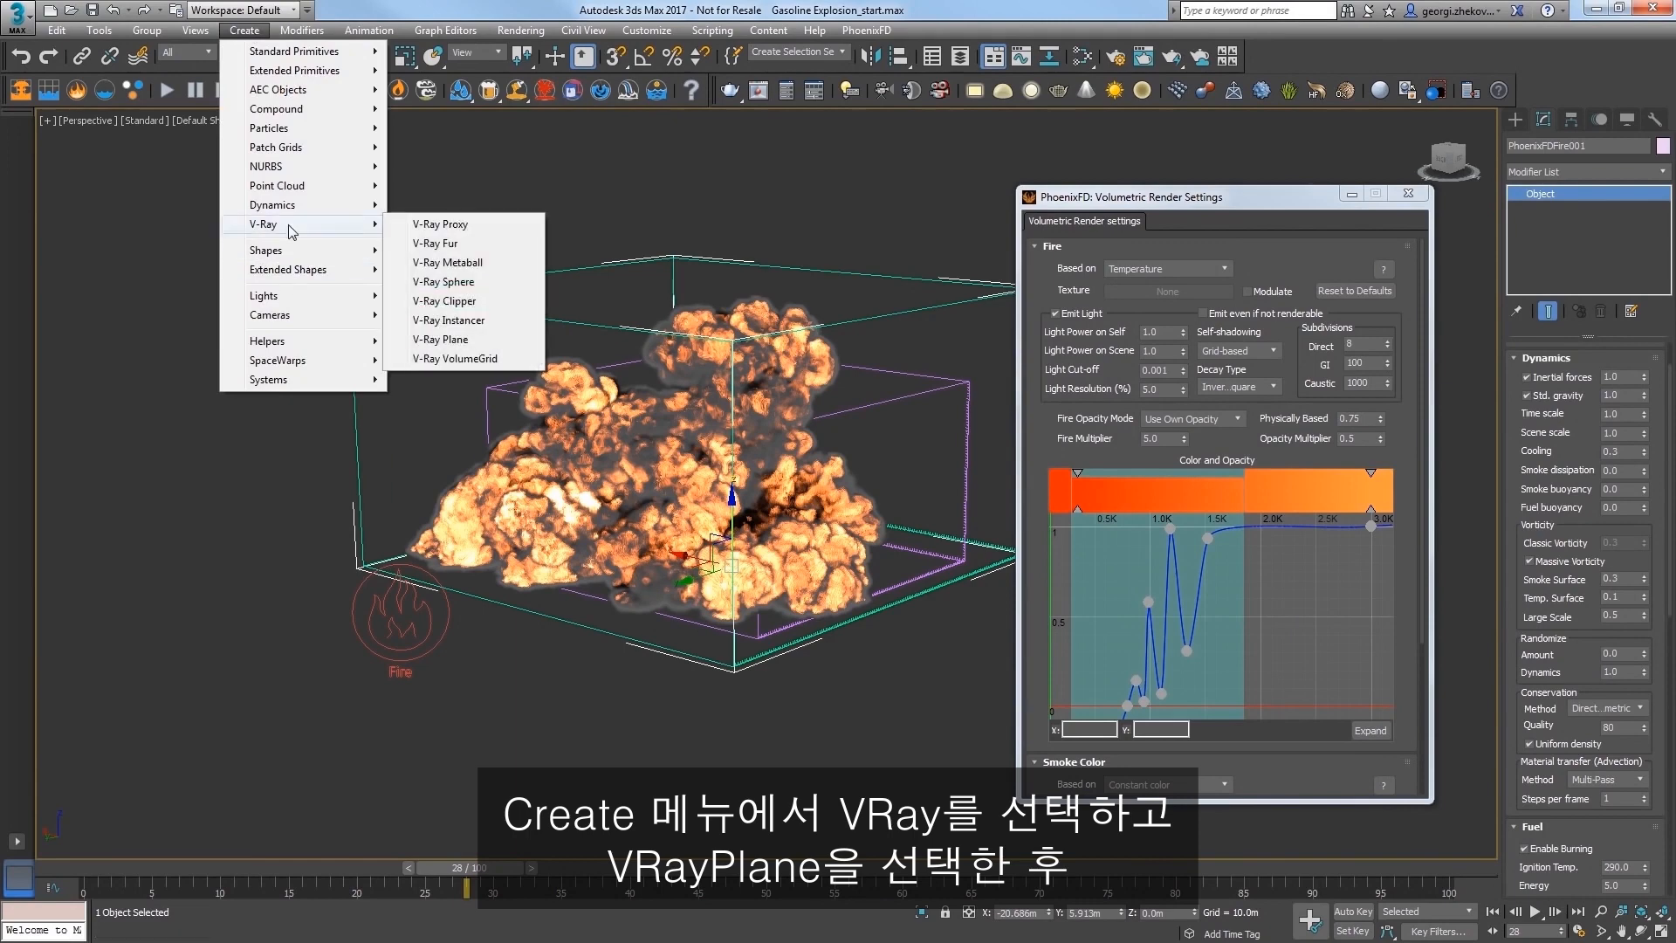
pyautogui.click(439, 341)
pyautogui.click(542, 657)
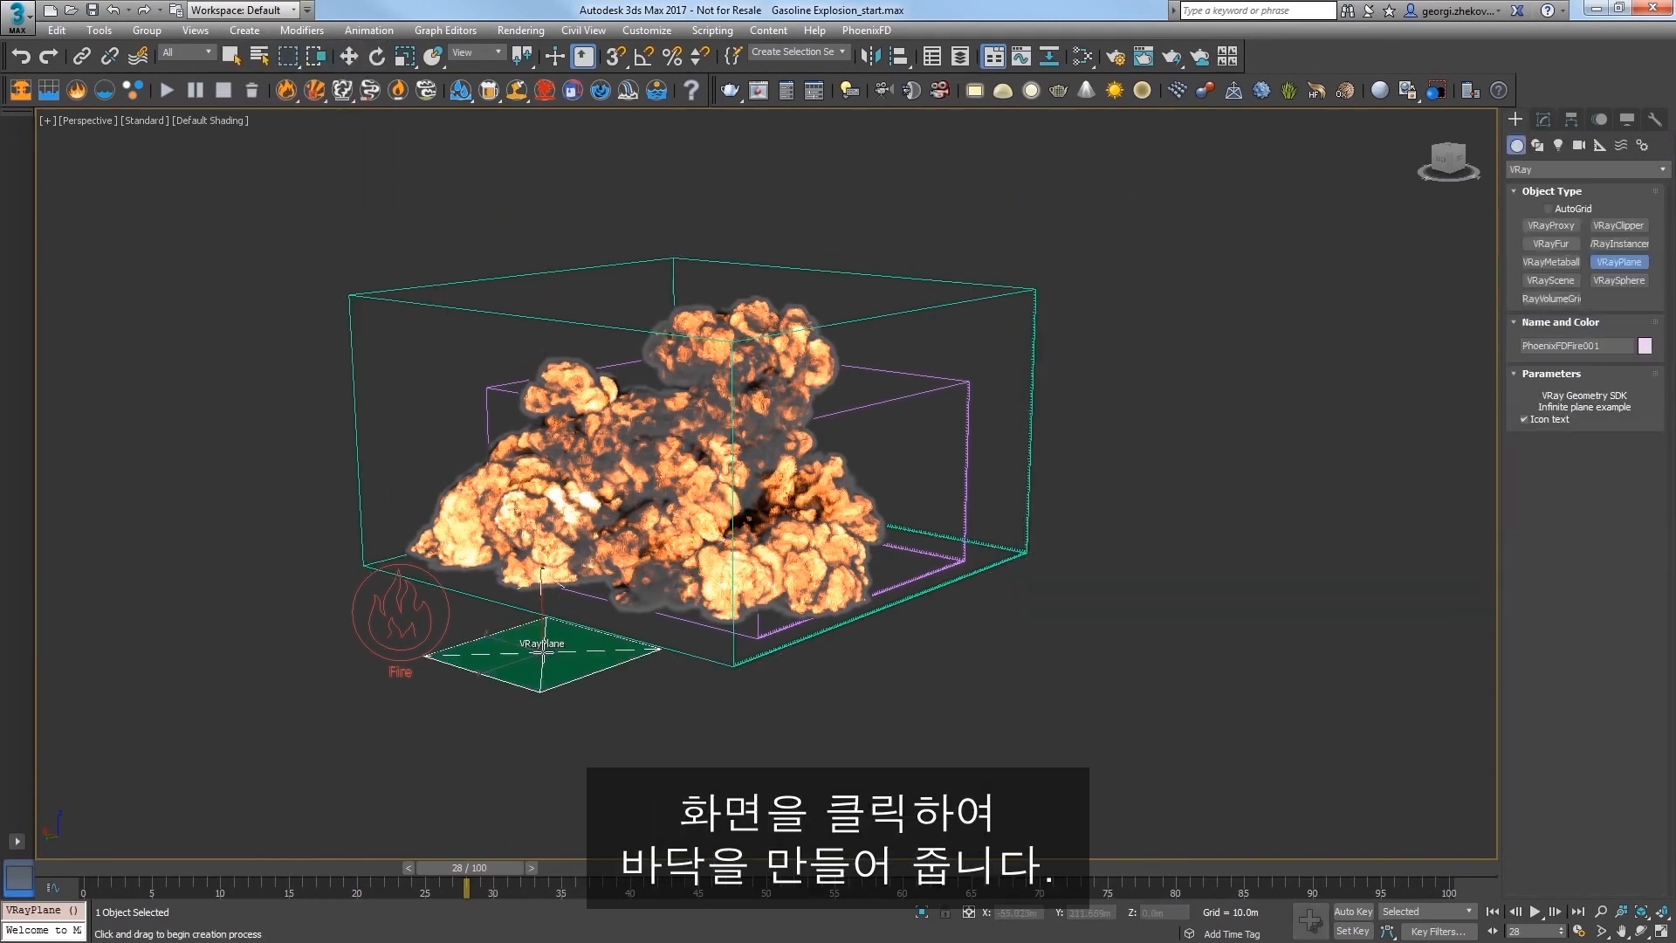
pyautogui.press('w')
# Step: Change the V-Ray Plane's object color to grey and render the frame again
pyautogui.click(1543, 119)
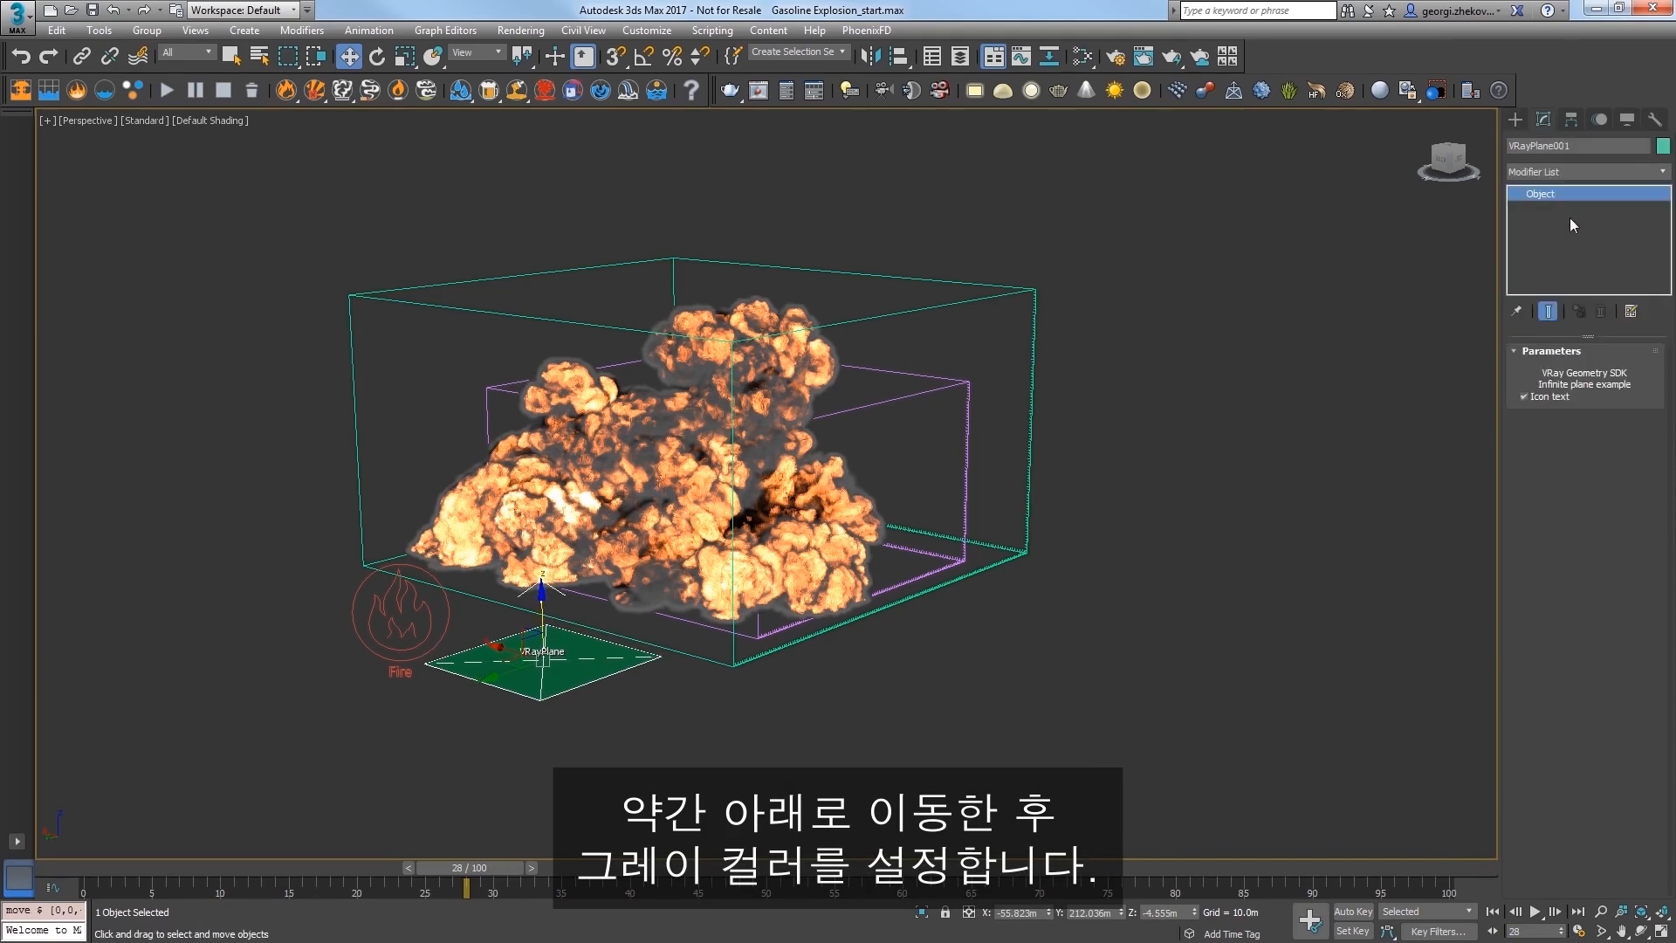
pyautogui.click(1661, 149)
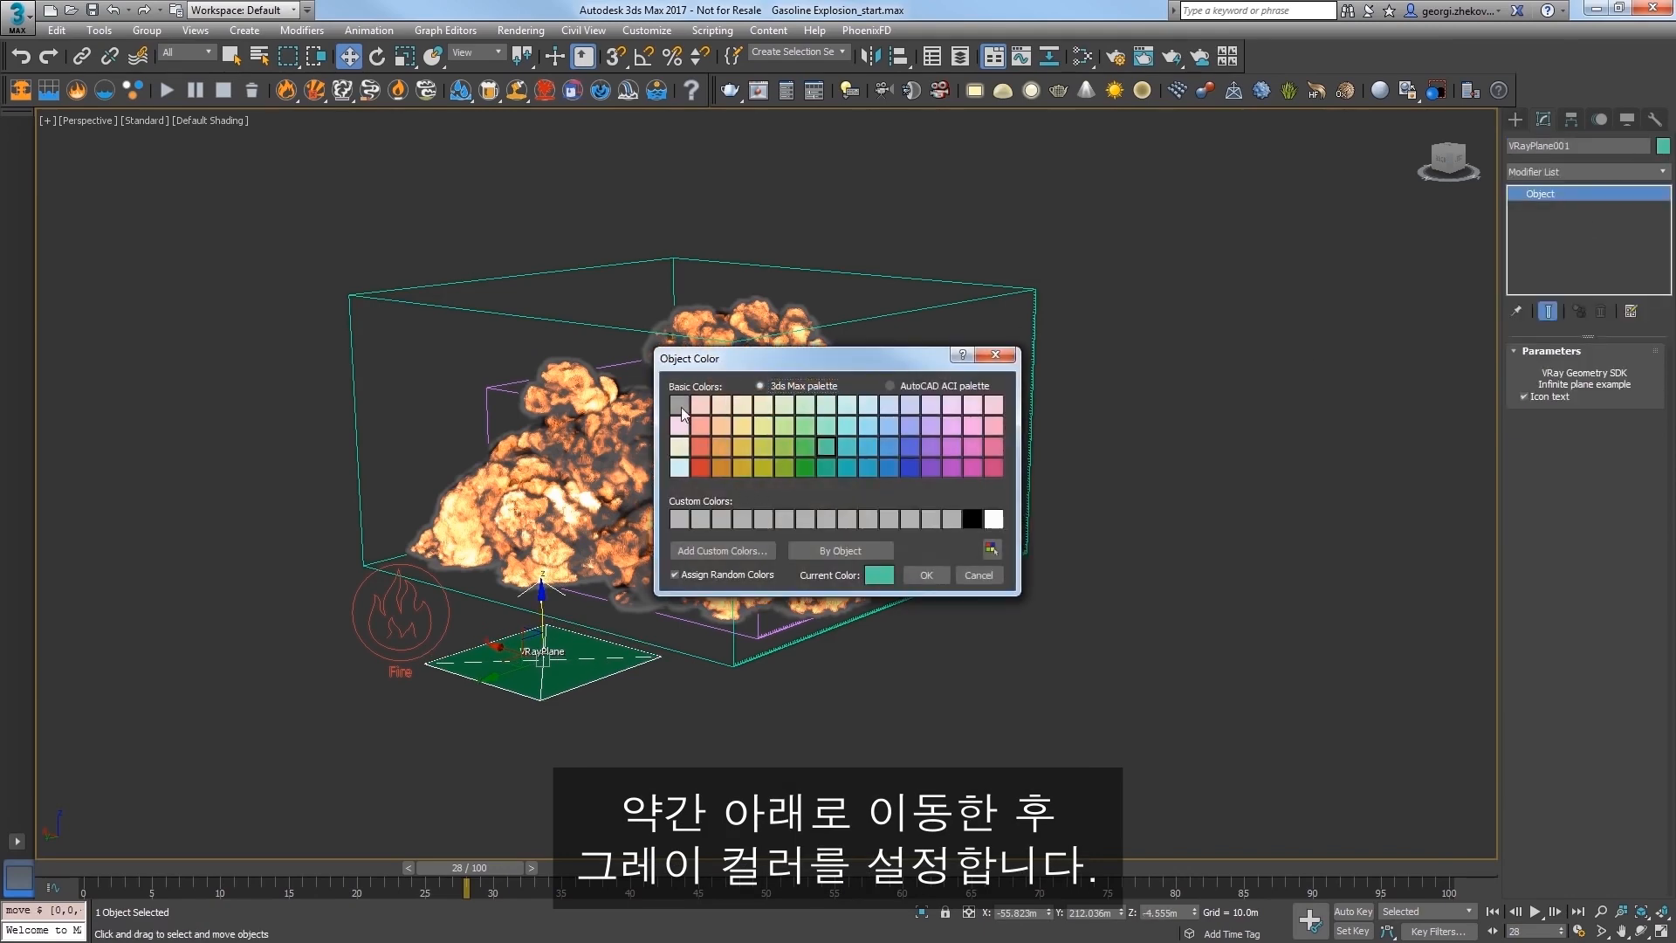
pyautogui.click(925, 575)
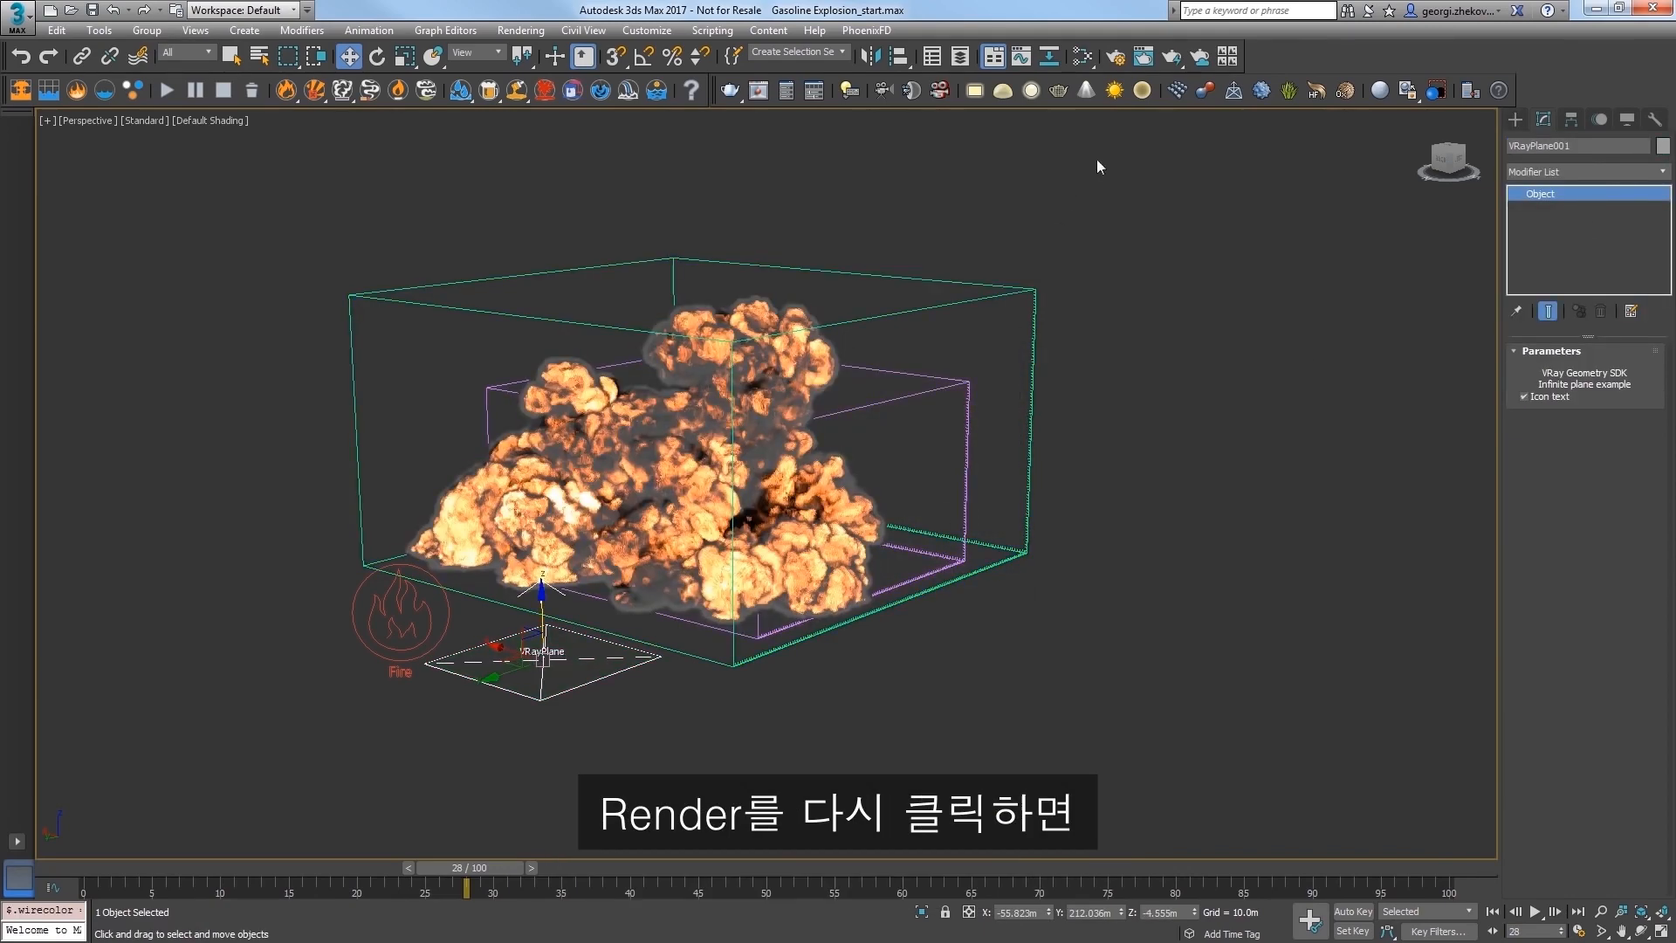
pyautogui.click(1171, 60)
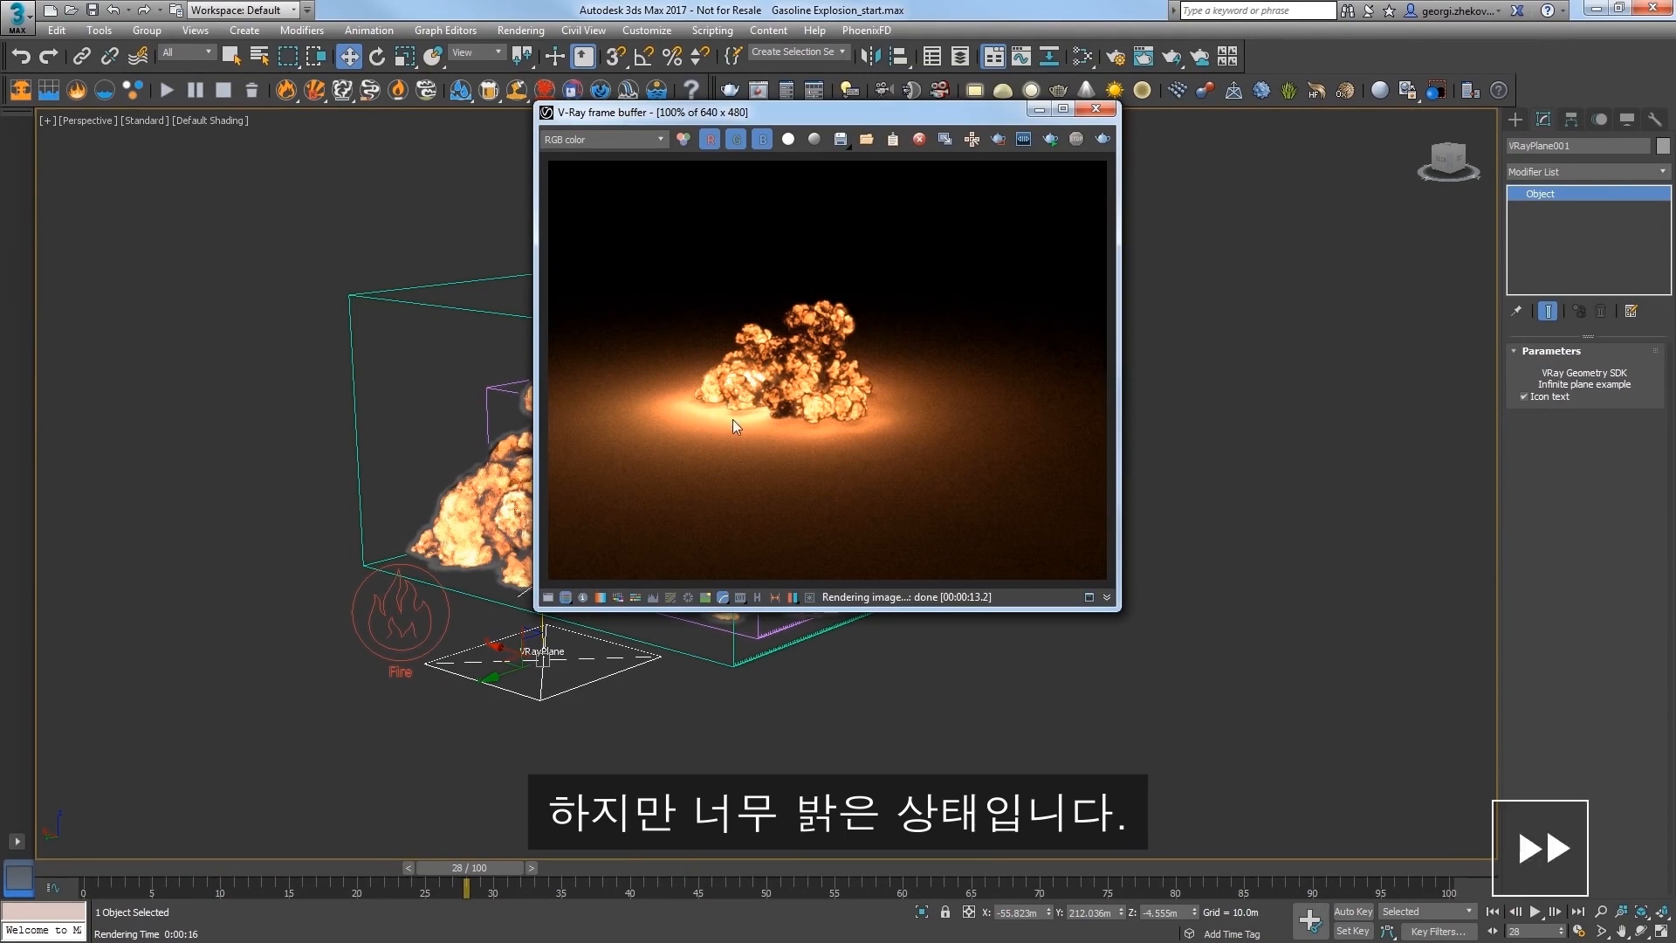
# Step: Set the fire's Light Power on Scene to 0.5 for the Phoenix simulator and re-render the frame
pyautogui.moveTo(812, 120); pyautogui.dragTo(1030, 165)
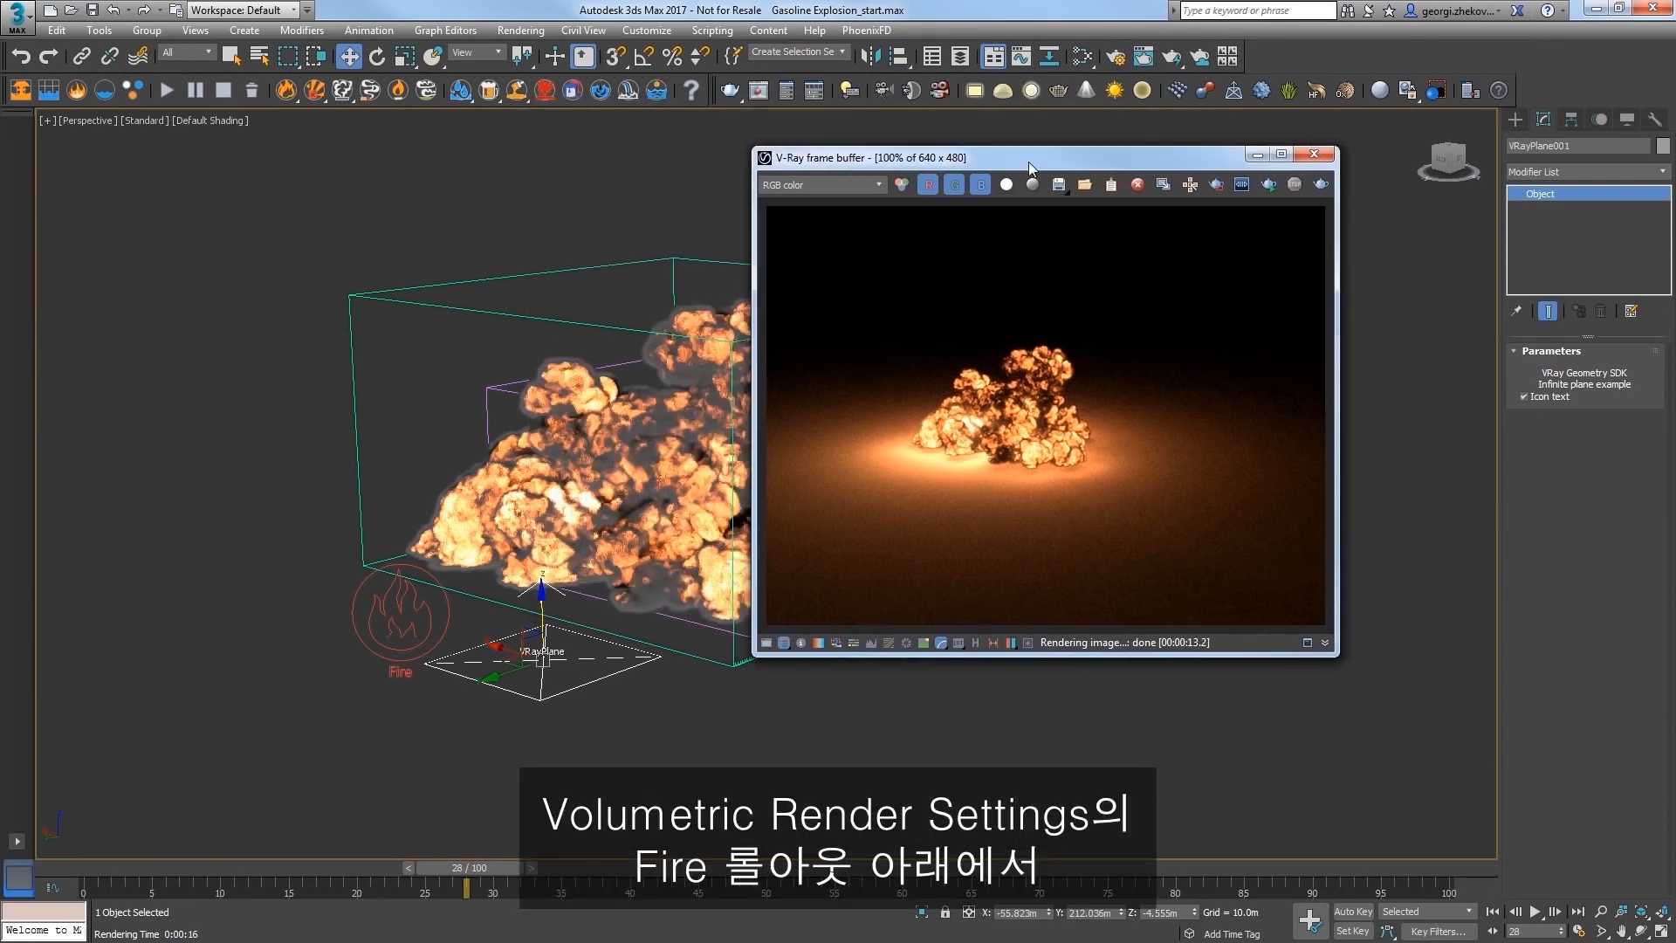
pyautogui.click(578, 310)
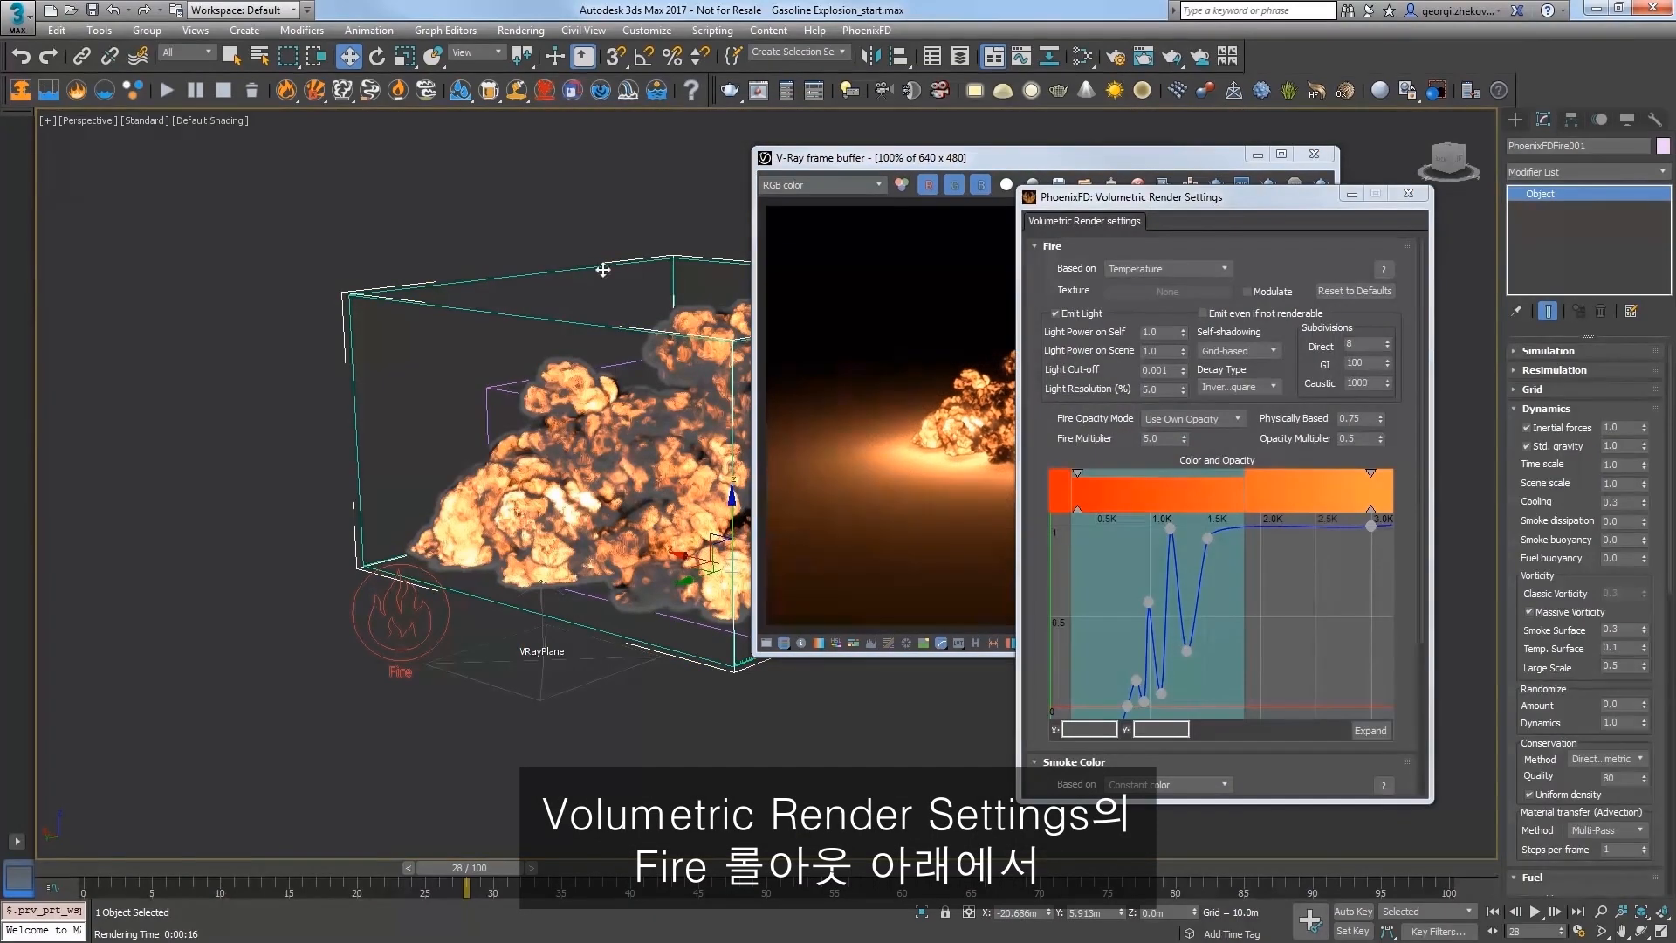
pyautogui.moveTo(1065, 203); pyautogui.dragTo(947, 223)
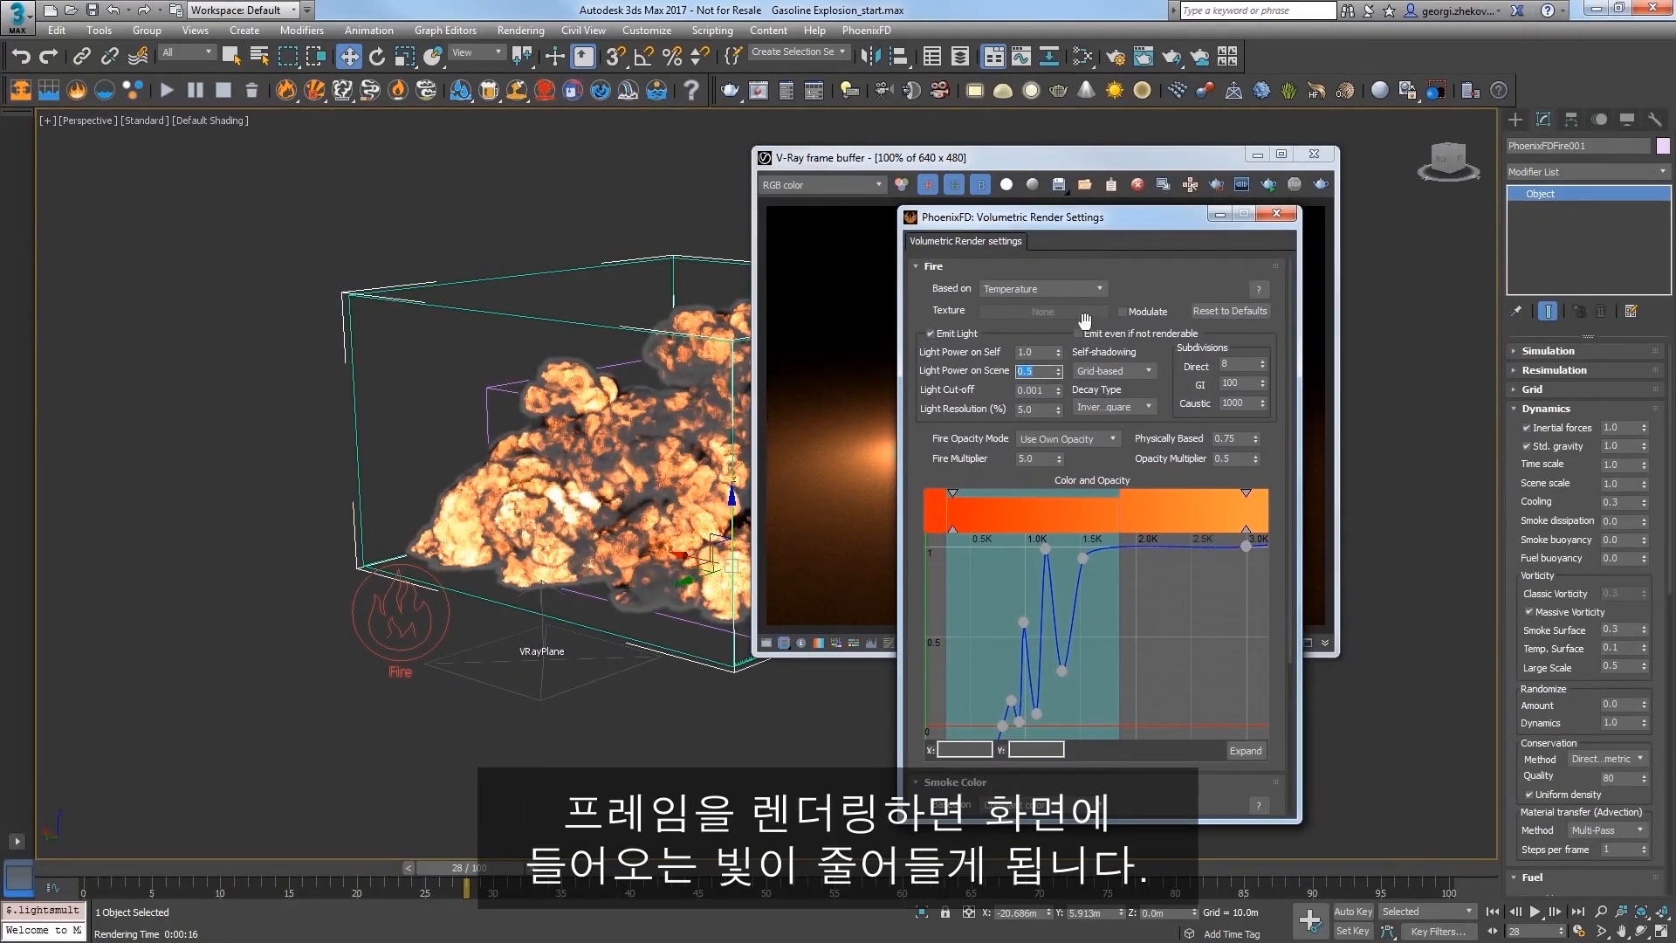
pyautogui.moveTo(1079, 229); pyautogui.dragTo(510, 157)
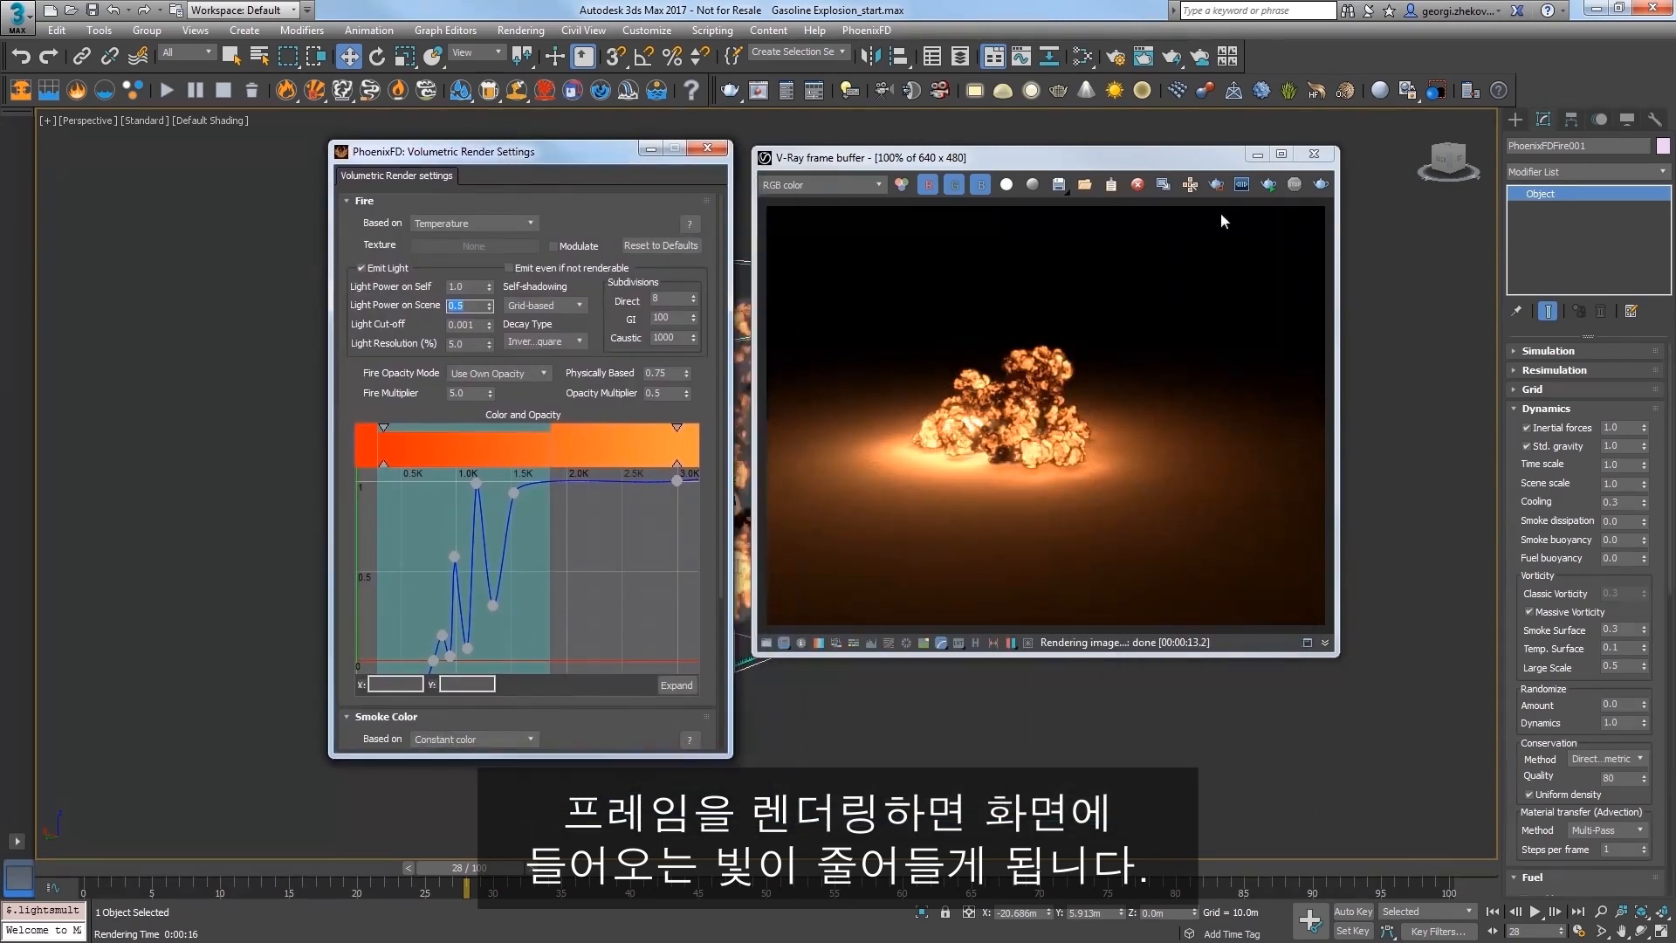
pyautogui.click(1320, 184)
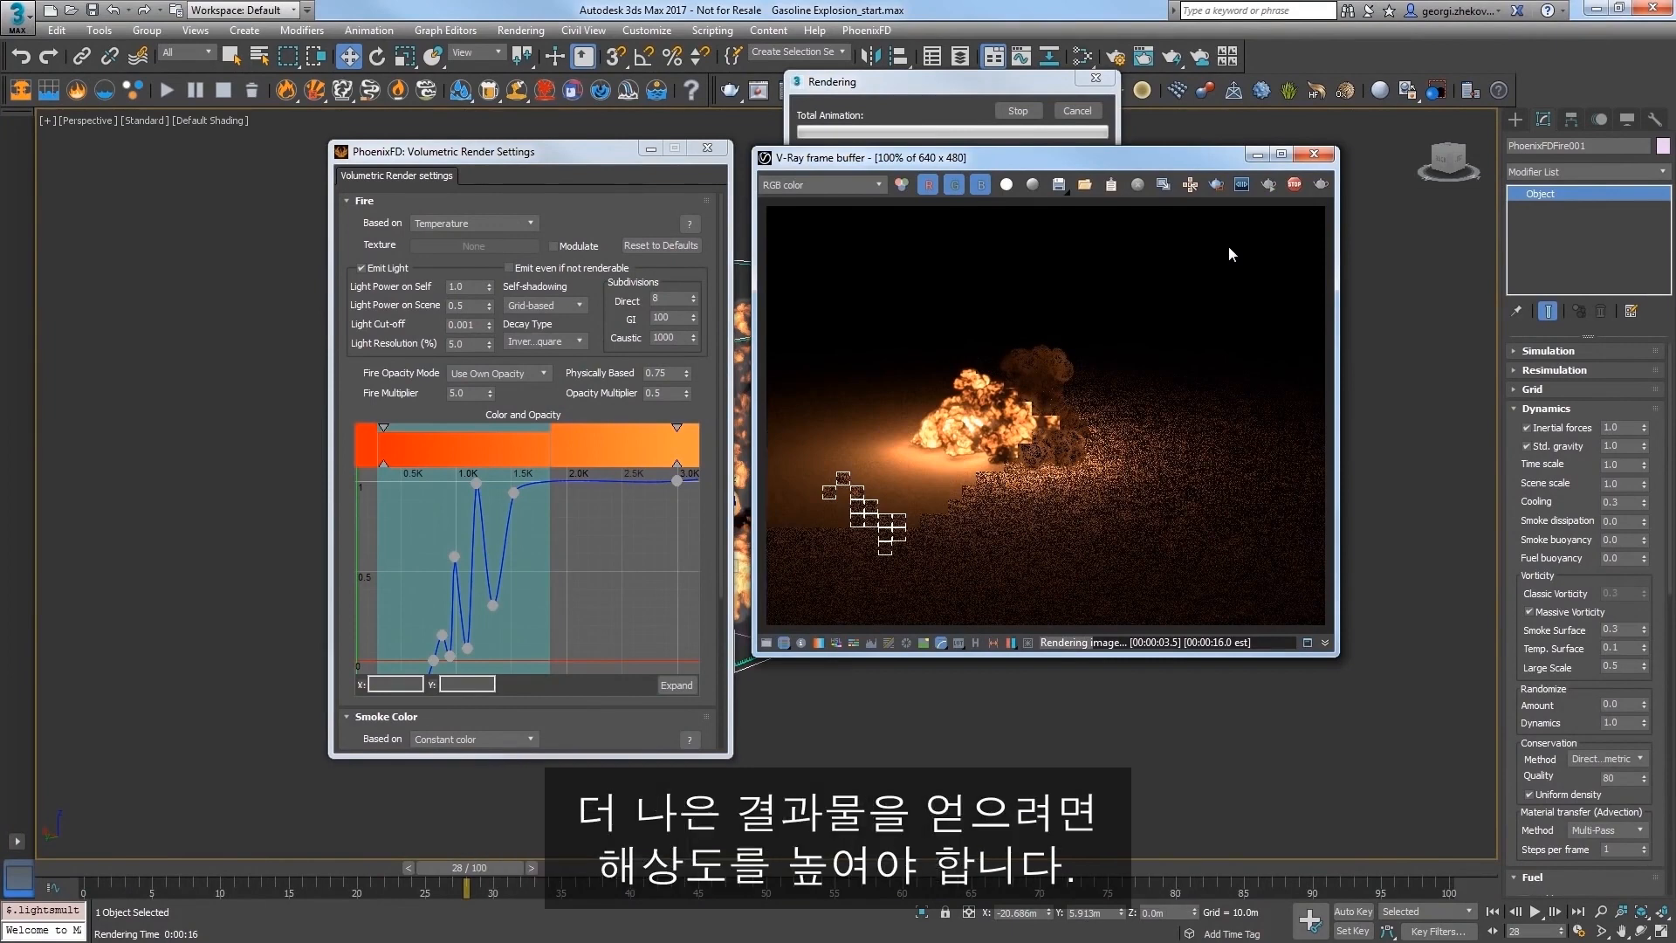
pyautogui.click(1313, 154)
pyautogui.click(707, 149)
# Step: Increase the simulator's grid resolution to a 1.0 m cell size, then rerun the simulation and stop it around frame 27
pyautogui.keyDown('alt'); pyautogui.moveTo(948, 466); pyautogui.dragTo(939, 470, button='middle'); pyautogui.keyUp('alt')
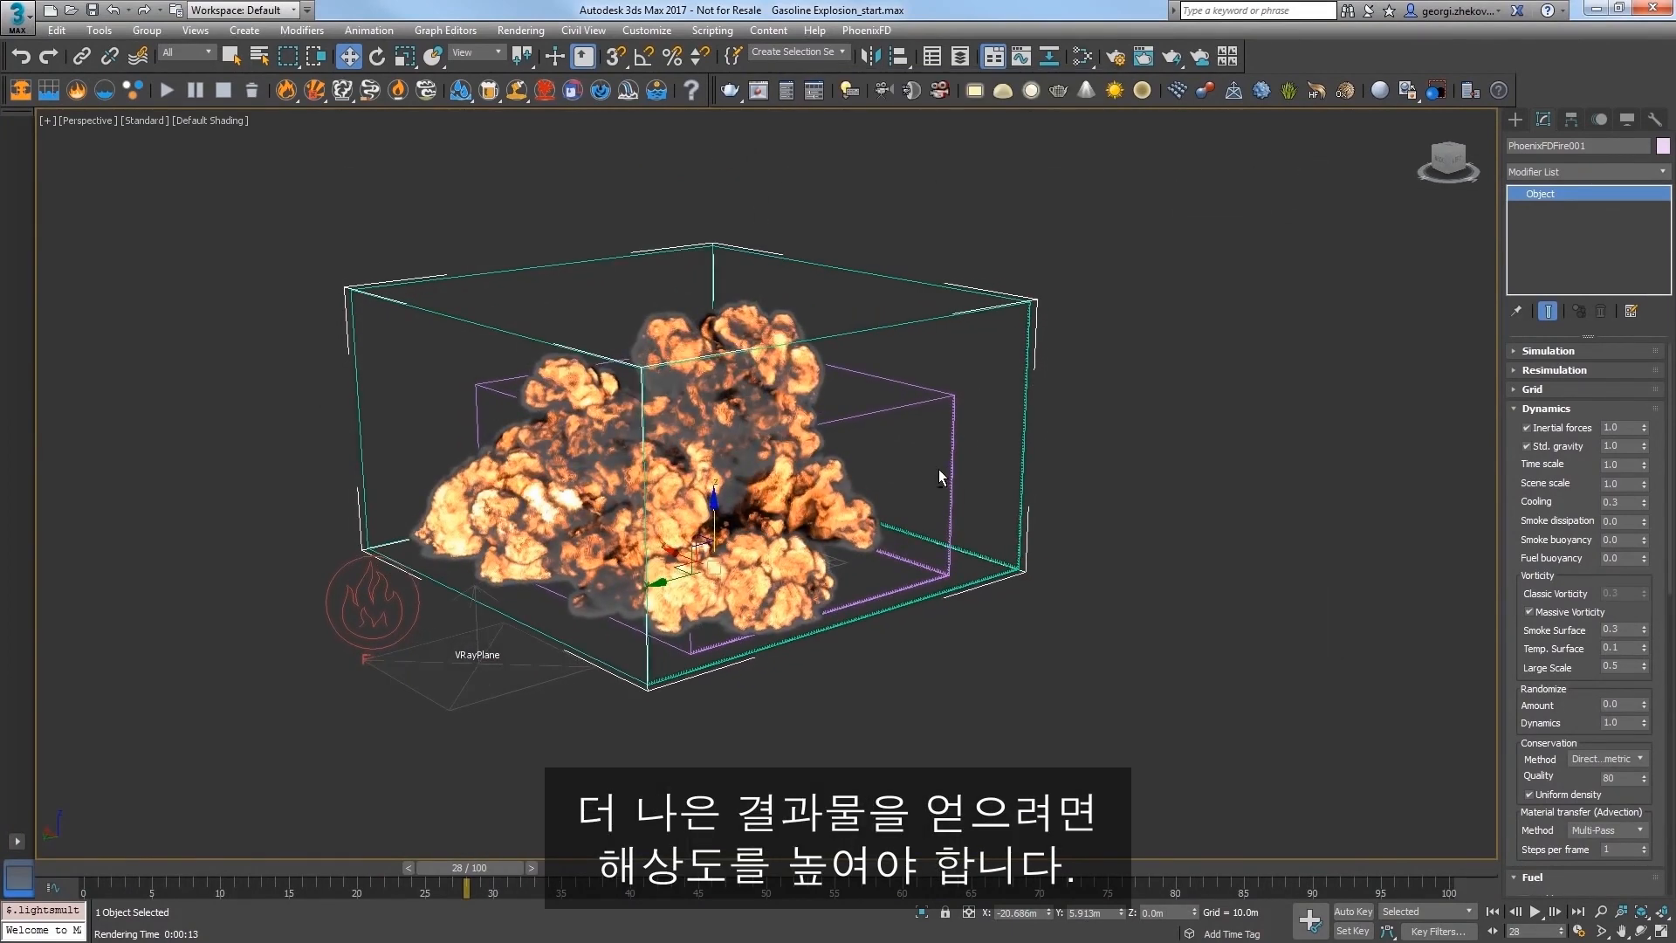
pyautogui.click(1533, 392)
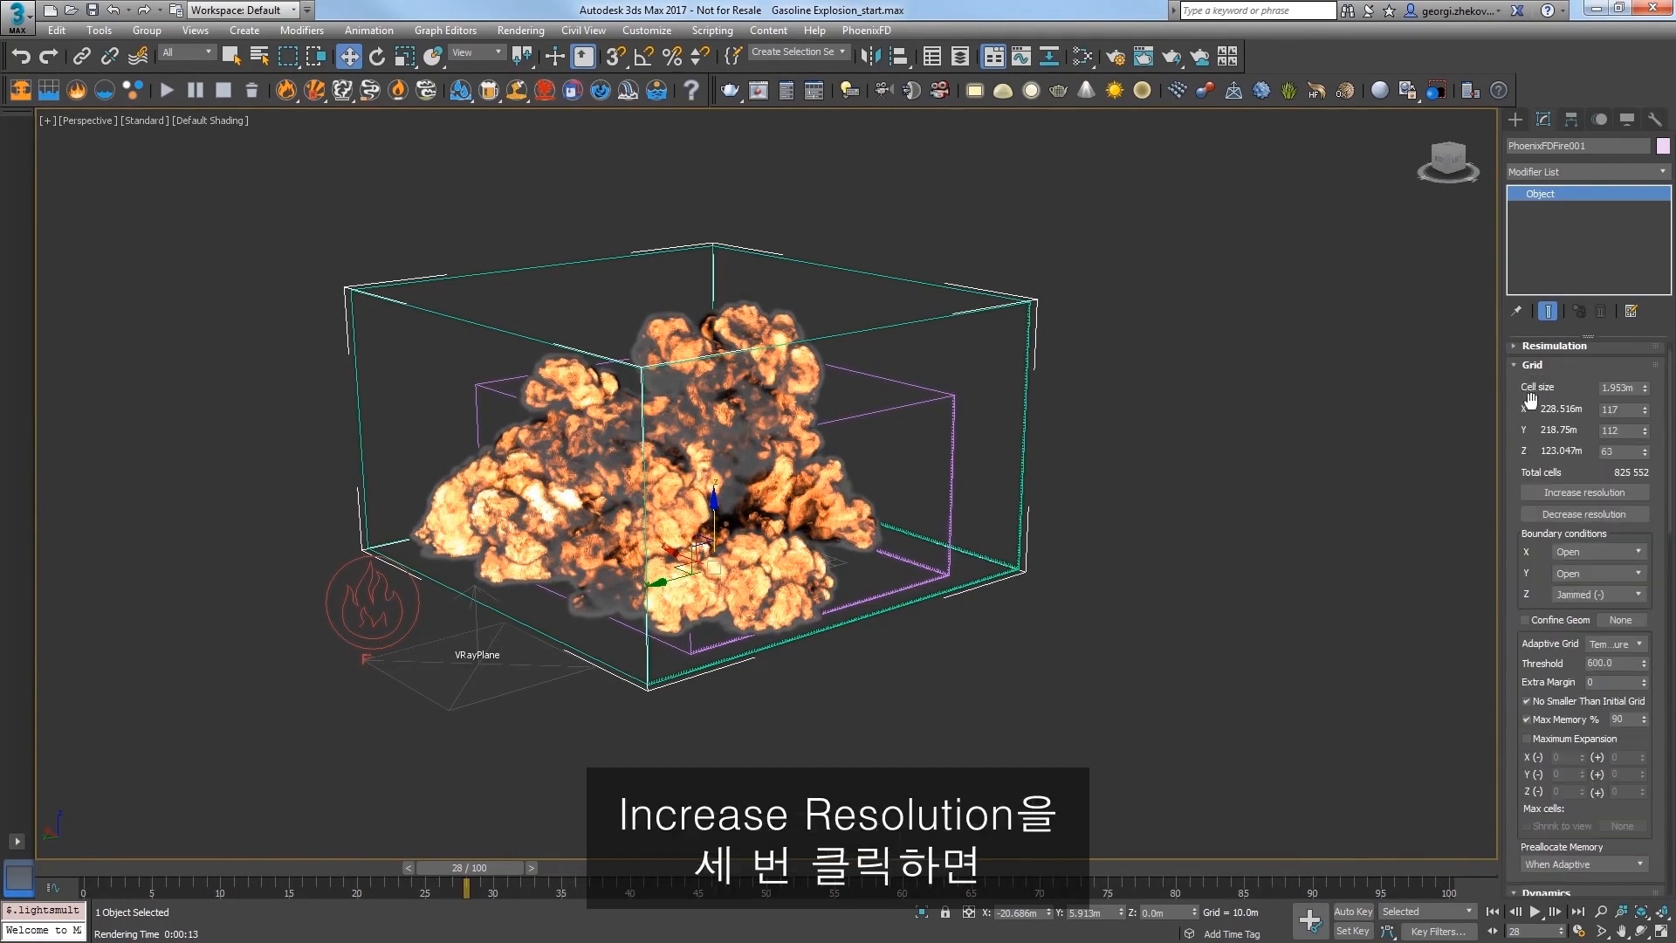
pyautogui.click(1573, 494)
pyautogui.click(1572, 495)
pyautogui.click(1571, 496)
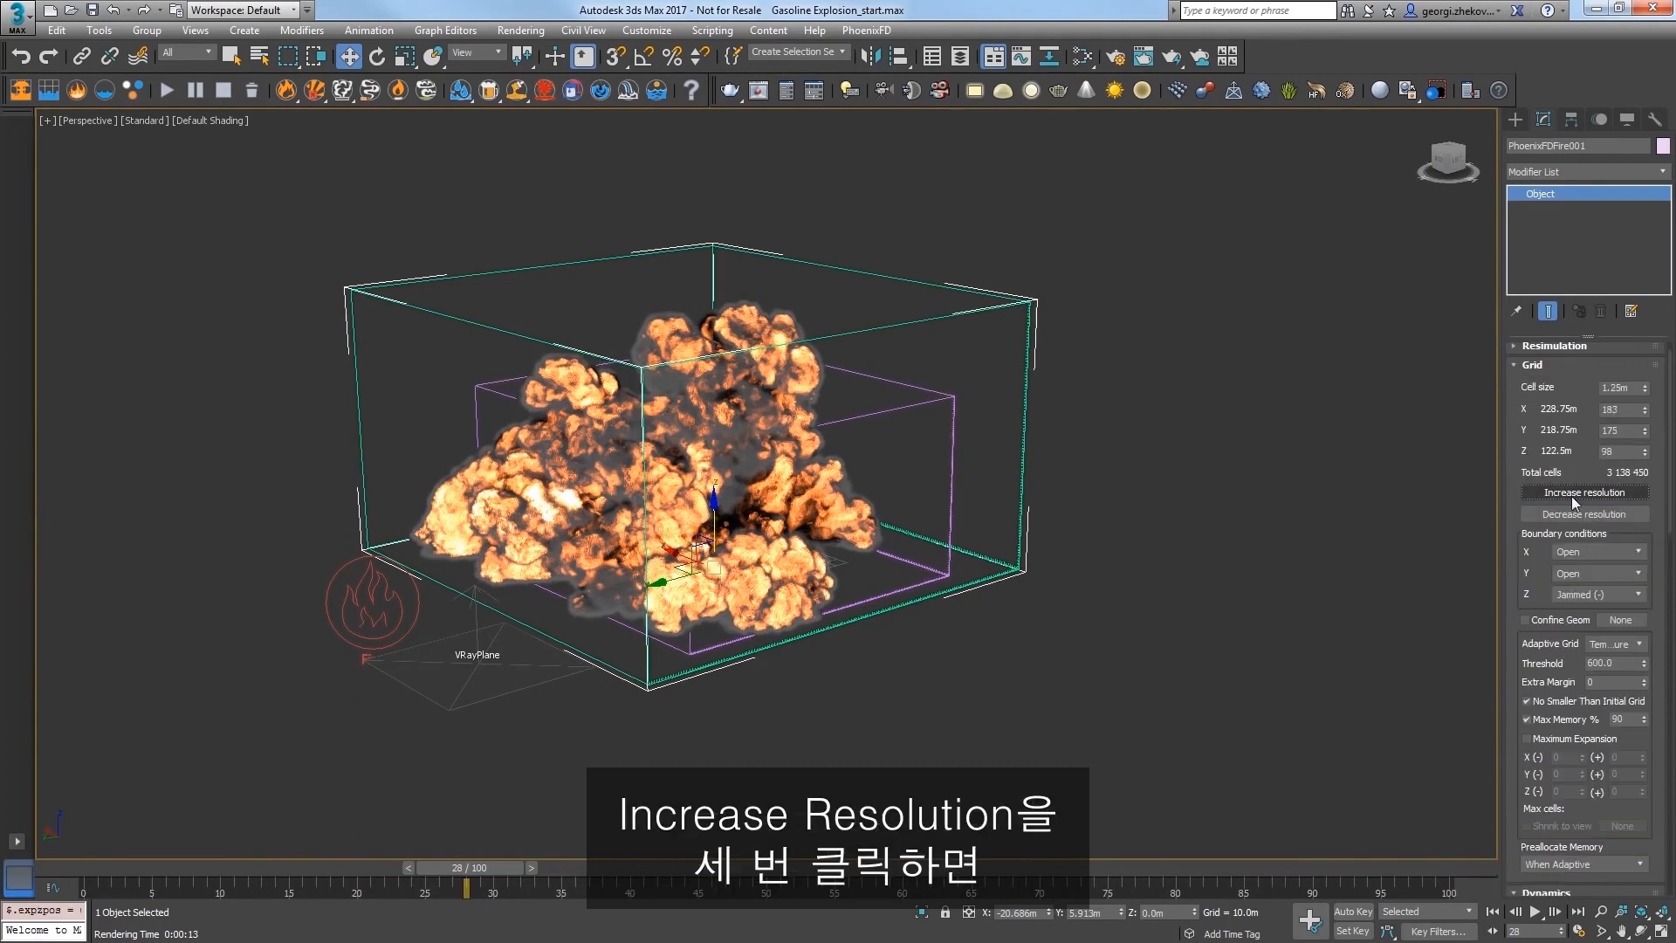
pyautogui.click(1571, 495)
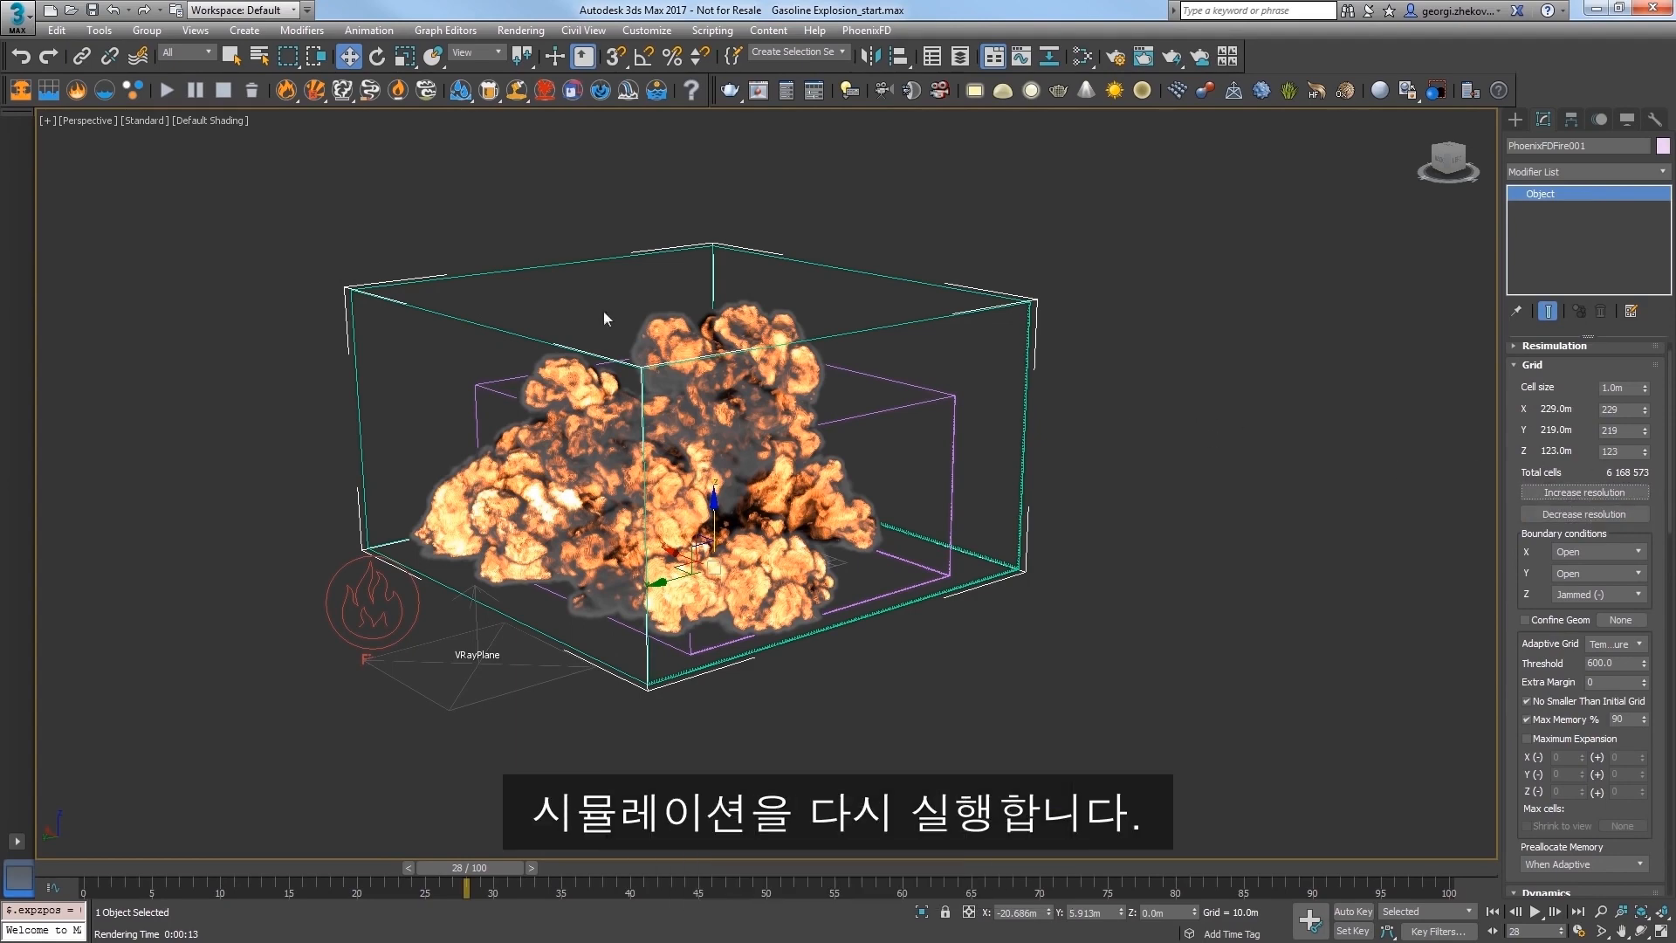
pyautogui.click(165, 90)
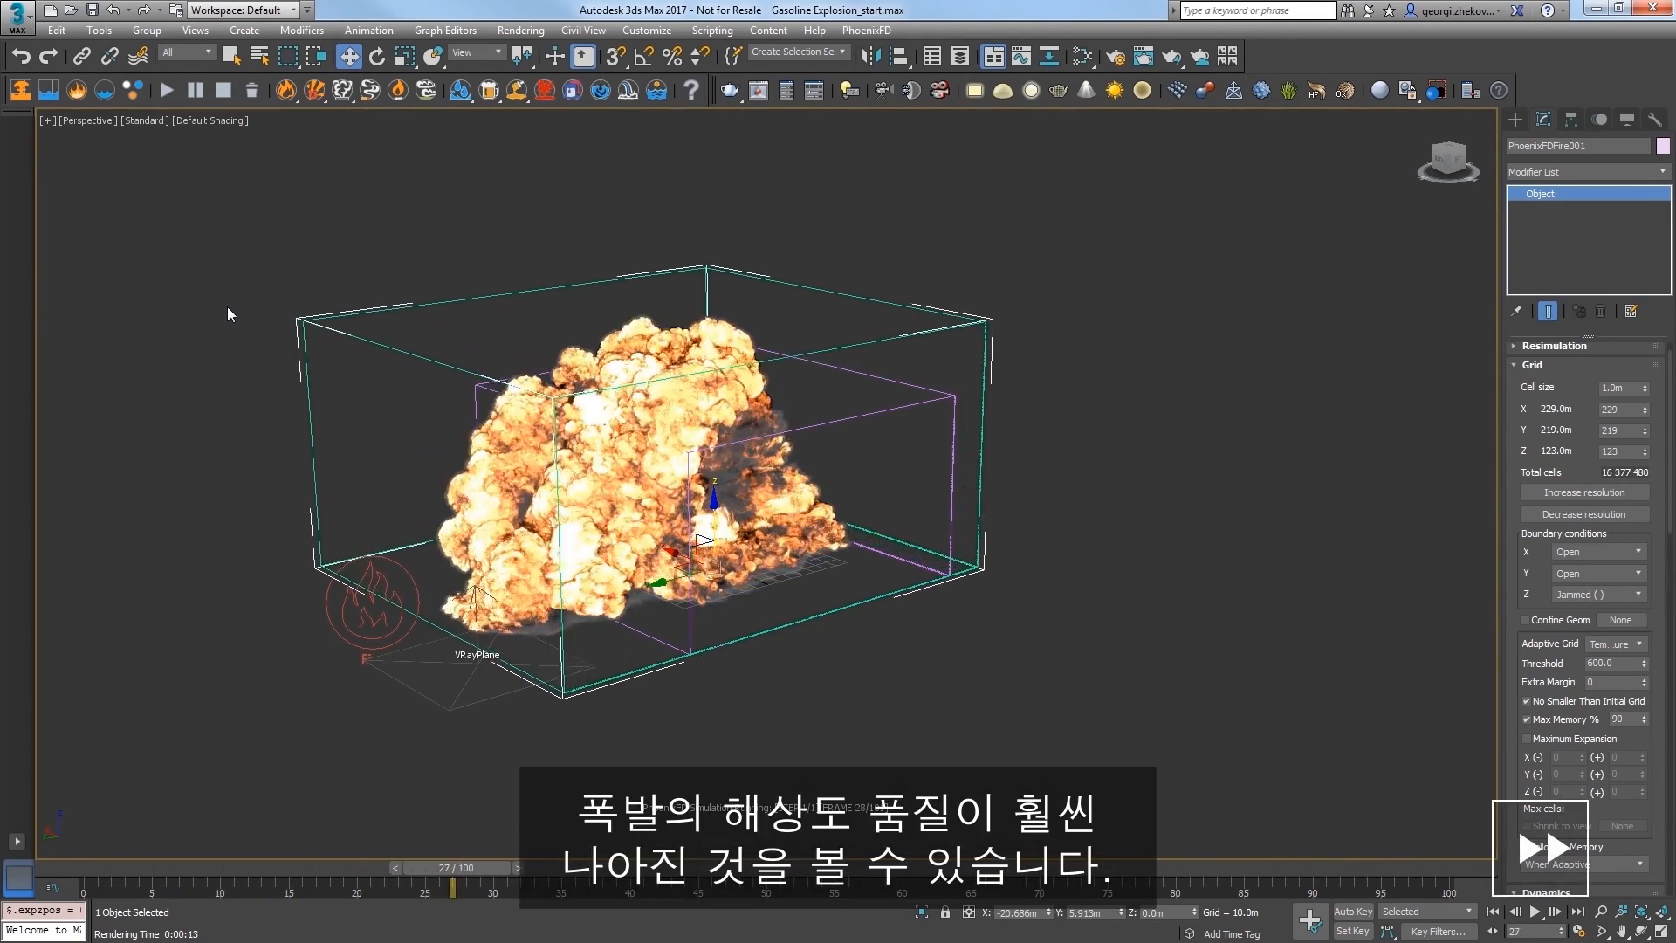
pyautogui.click(230, 91)
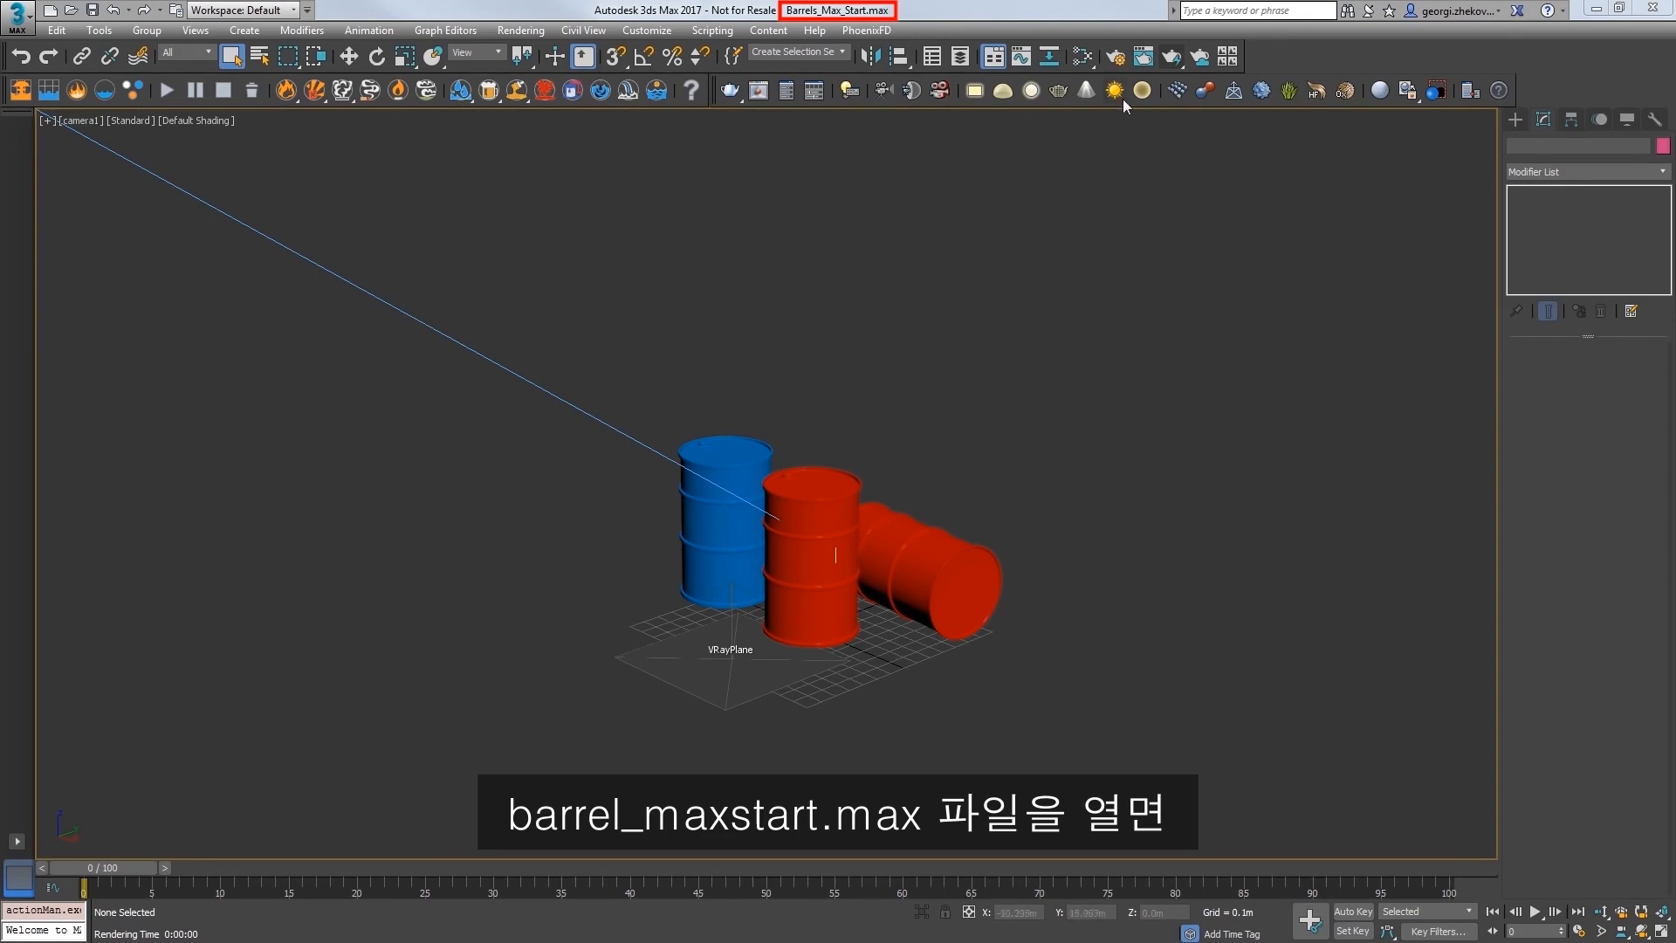
# Step: Render a preview of the three metal barrels in Barrels_Max_Start.max from the camera view
pyautogui.click(1171, 57)
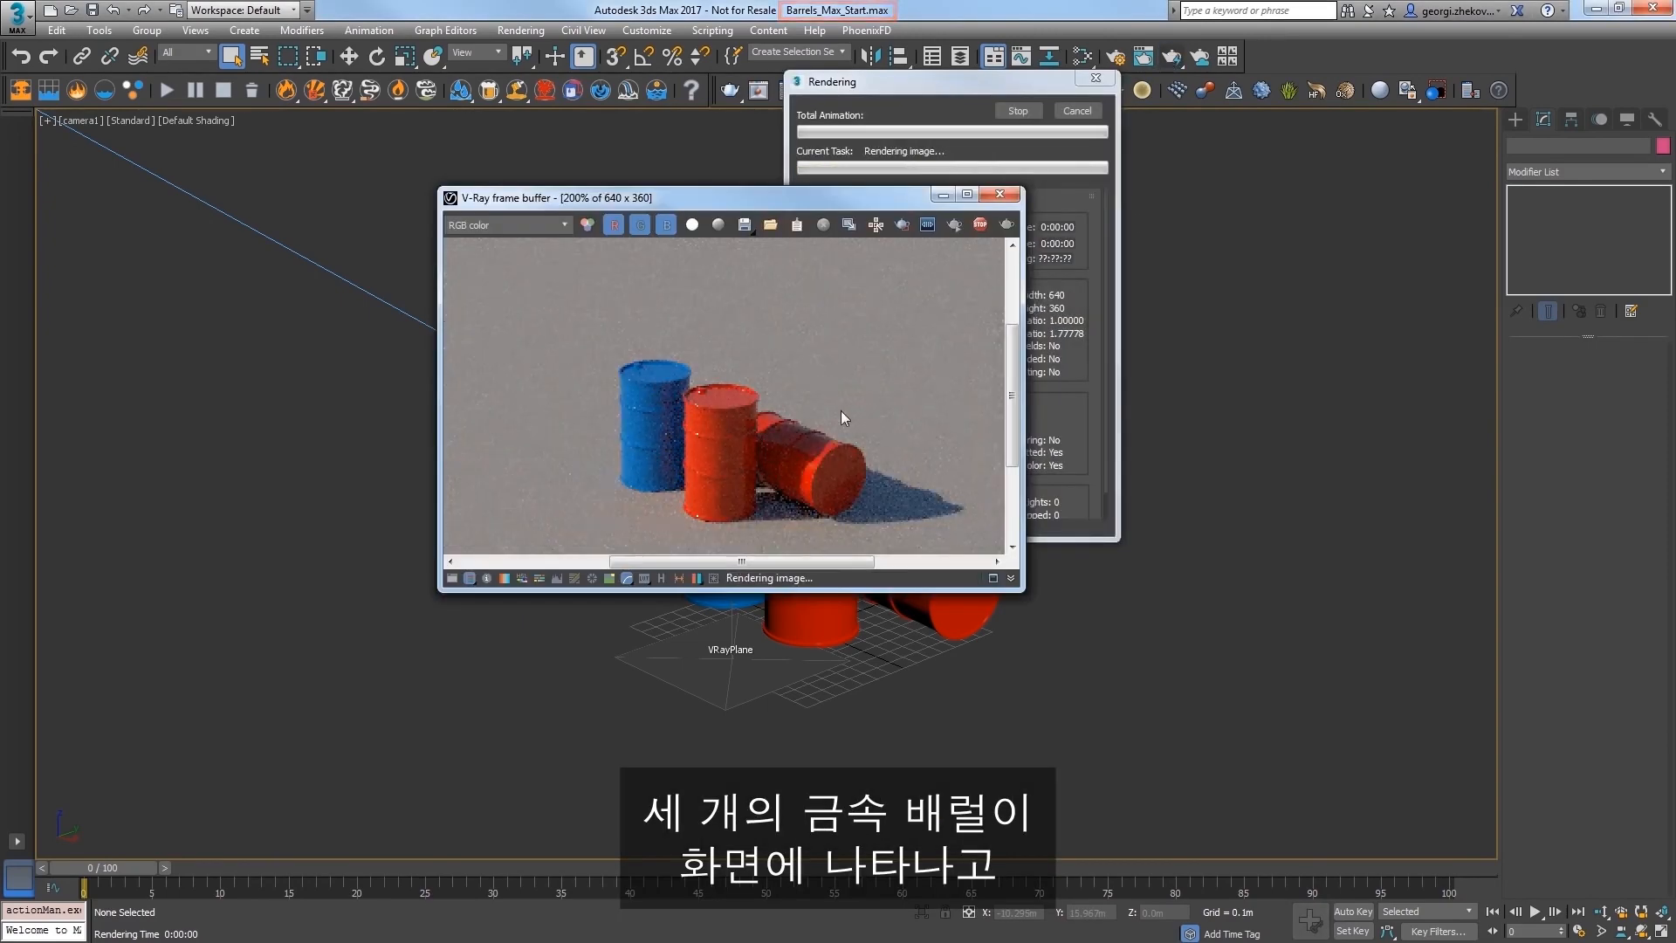
pyautogui.scroll(-2, 840, 411)
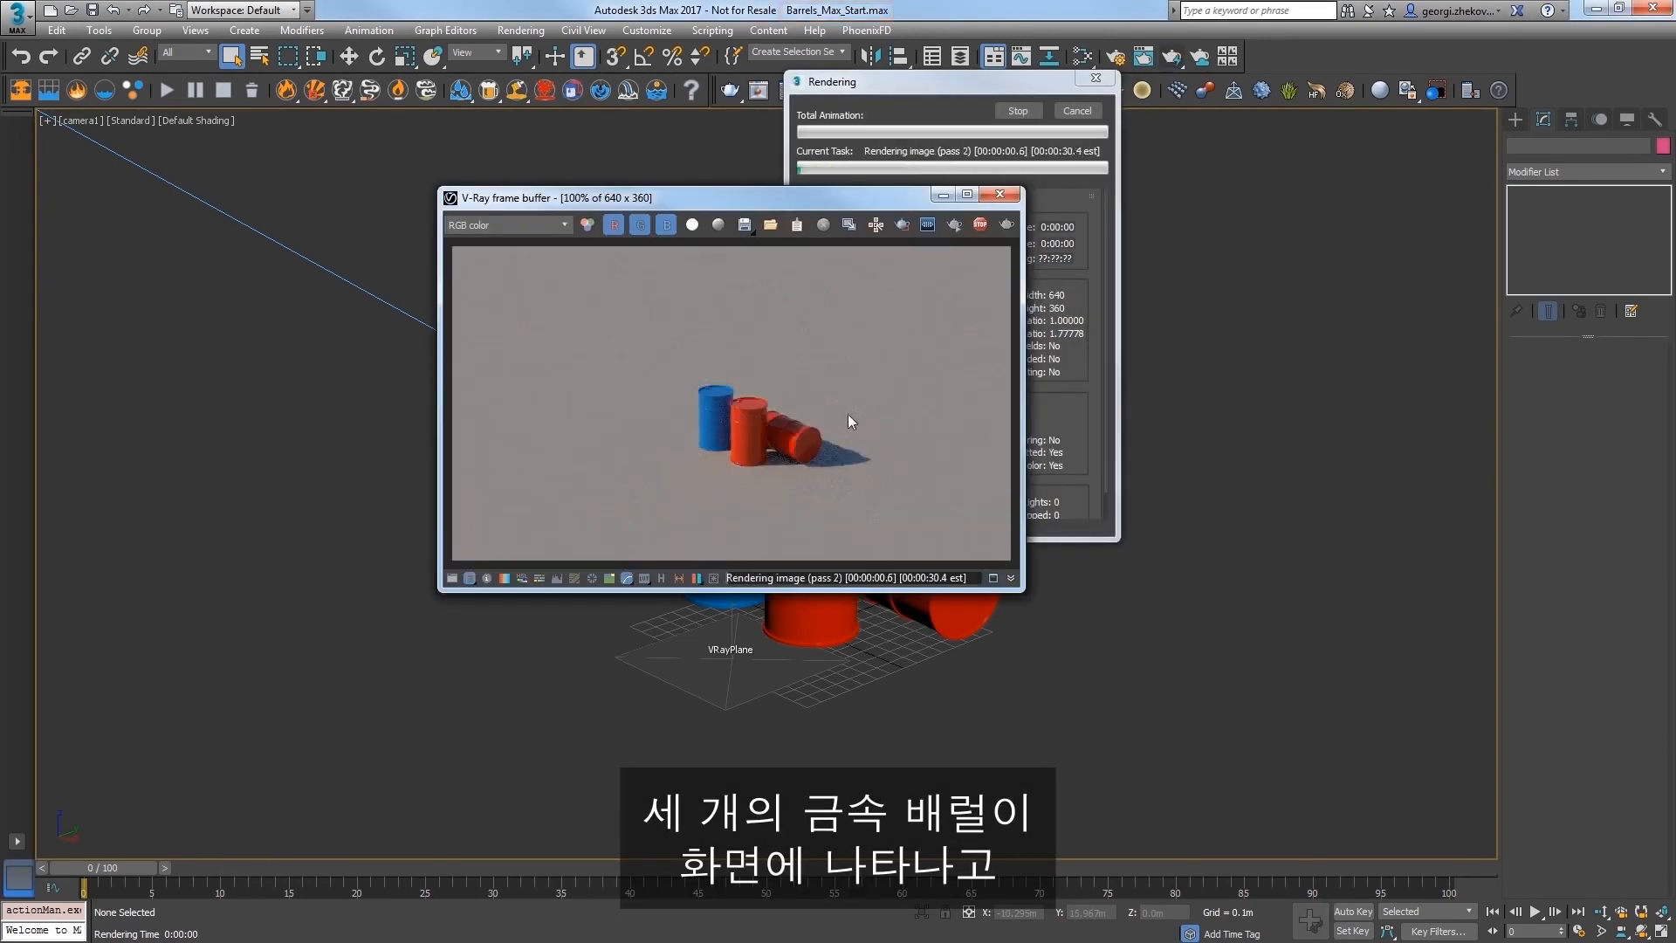
pyautogui.click(979, 226)
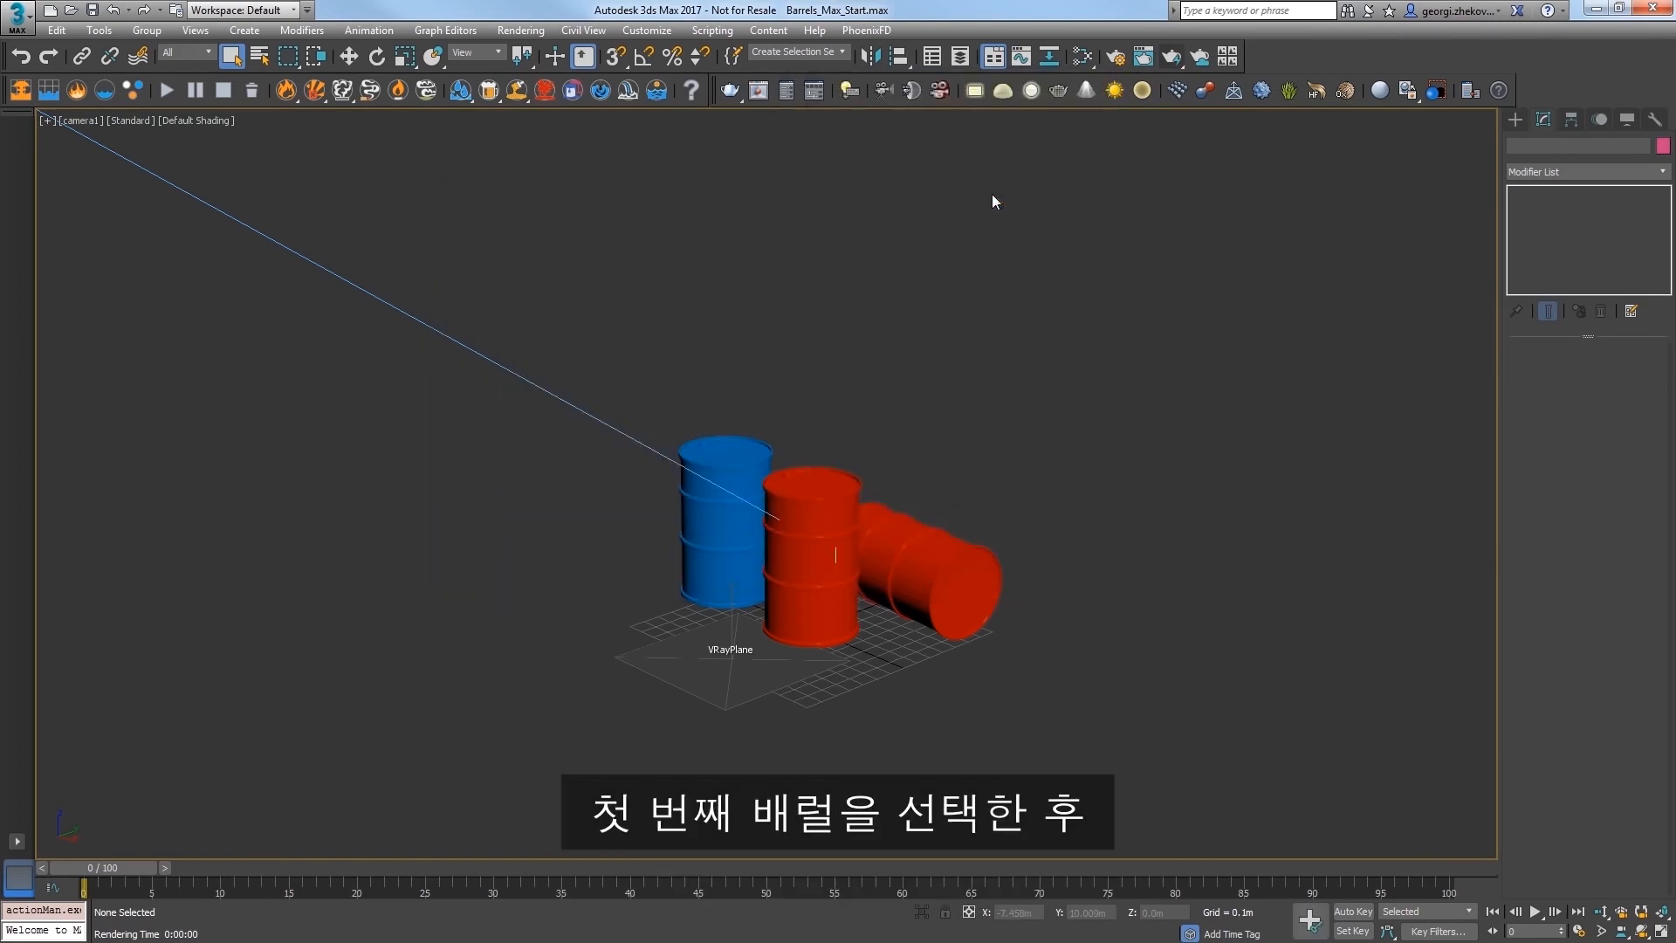
# Step: Apply the Gasoline Explosion preset to the blue barrel and set the simulator's cell size to 0.03 m
pyautogui.click(722, 511)
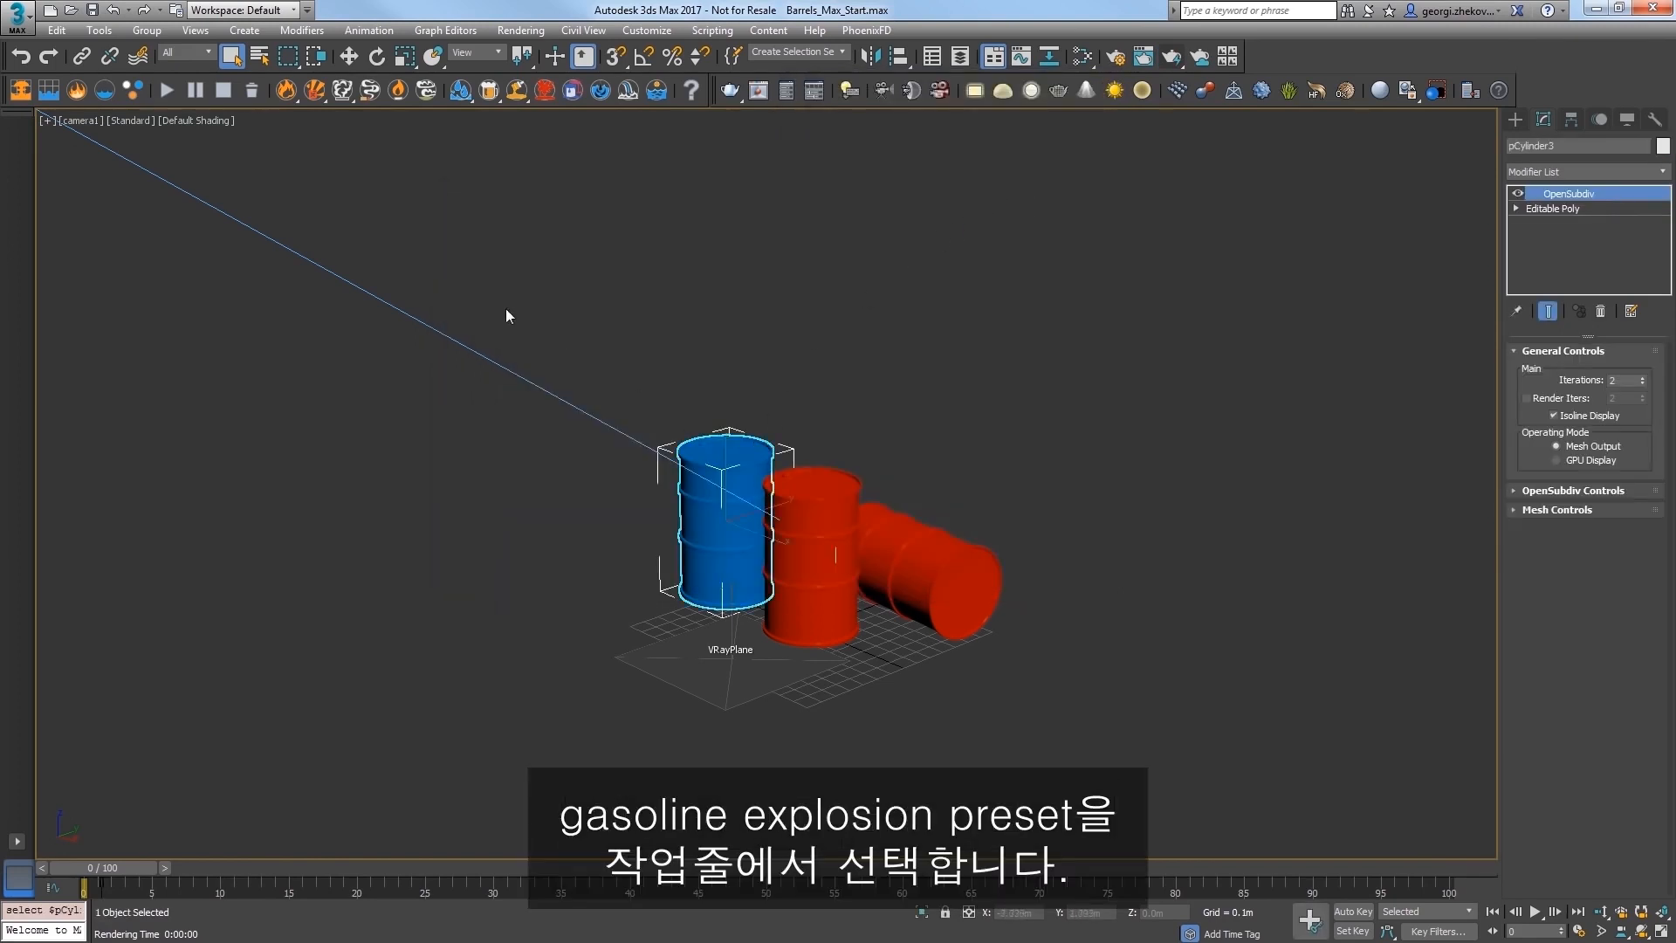
pyautogui.click(312, 96)
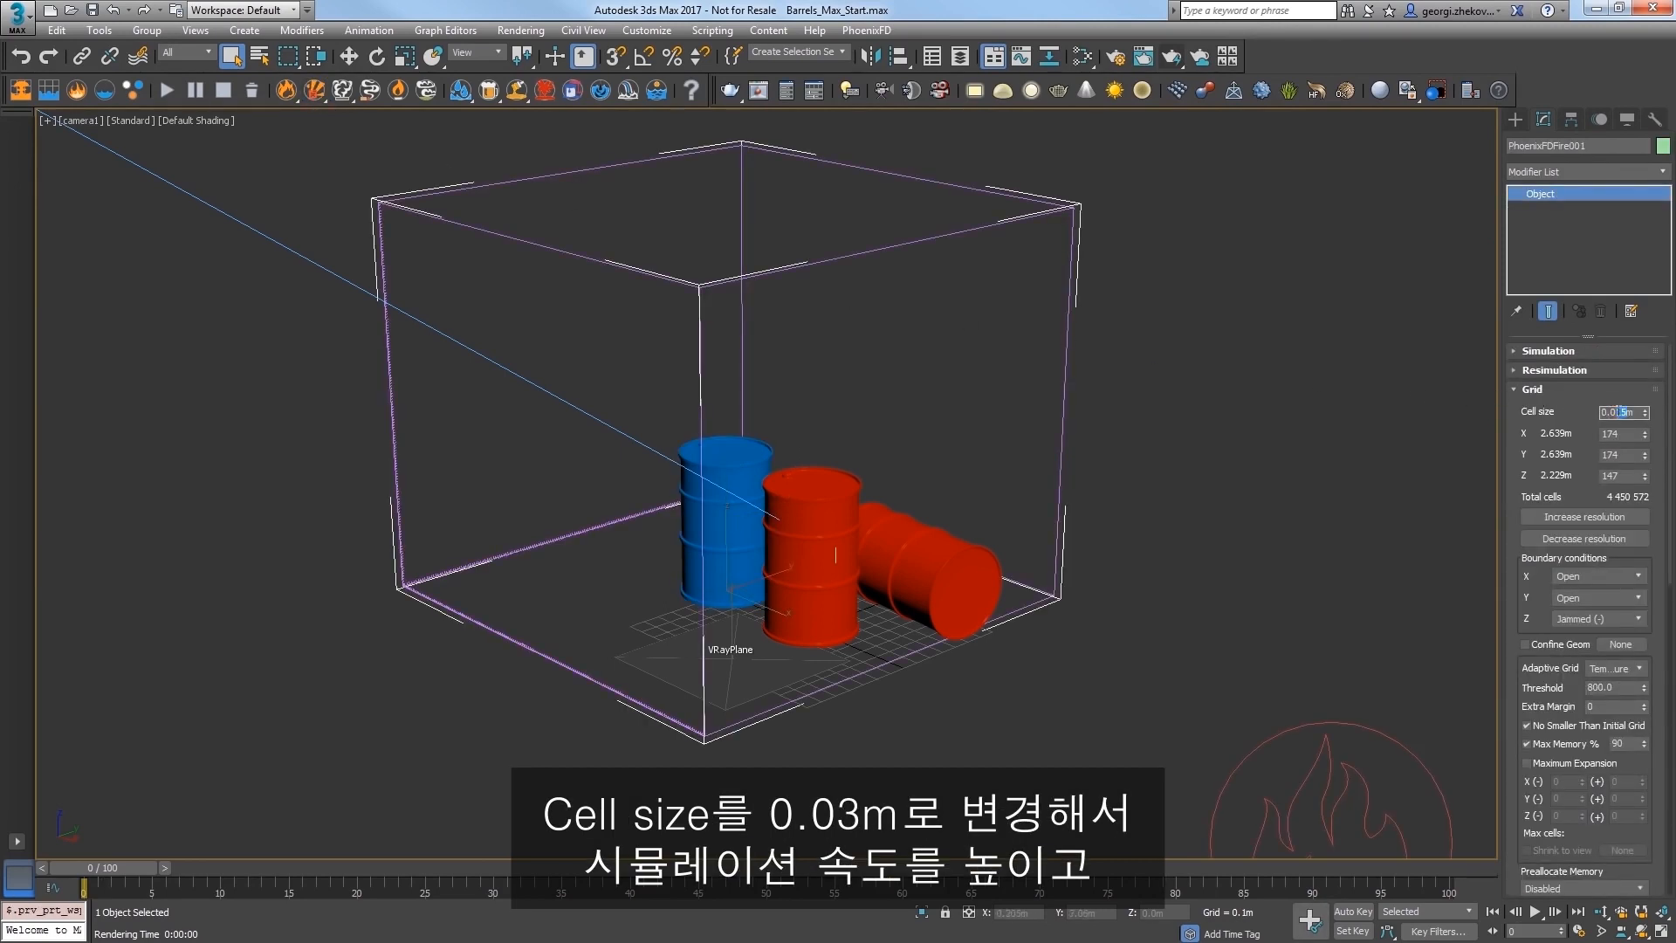
pyautogui.press('Return')
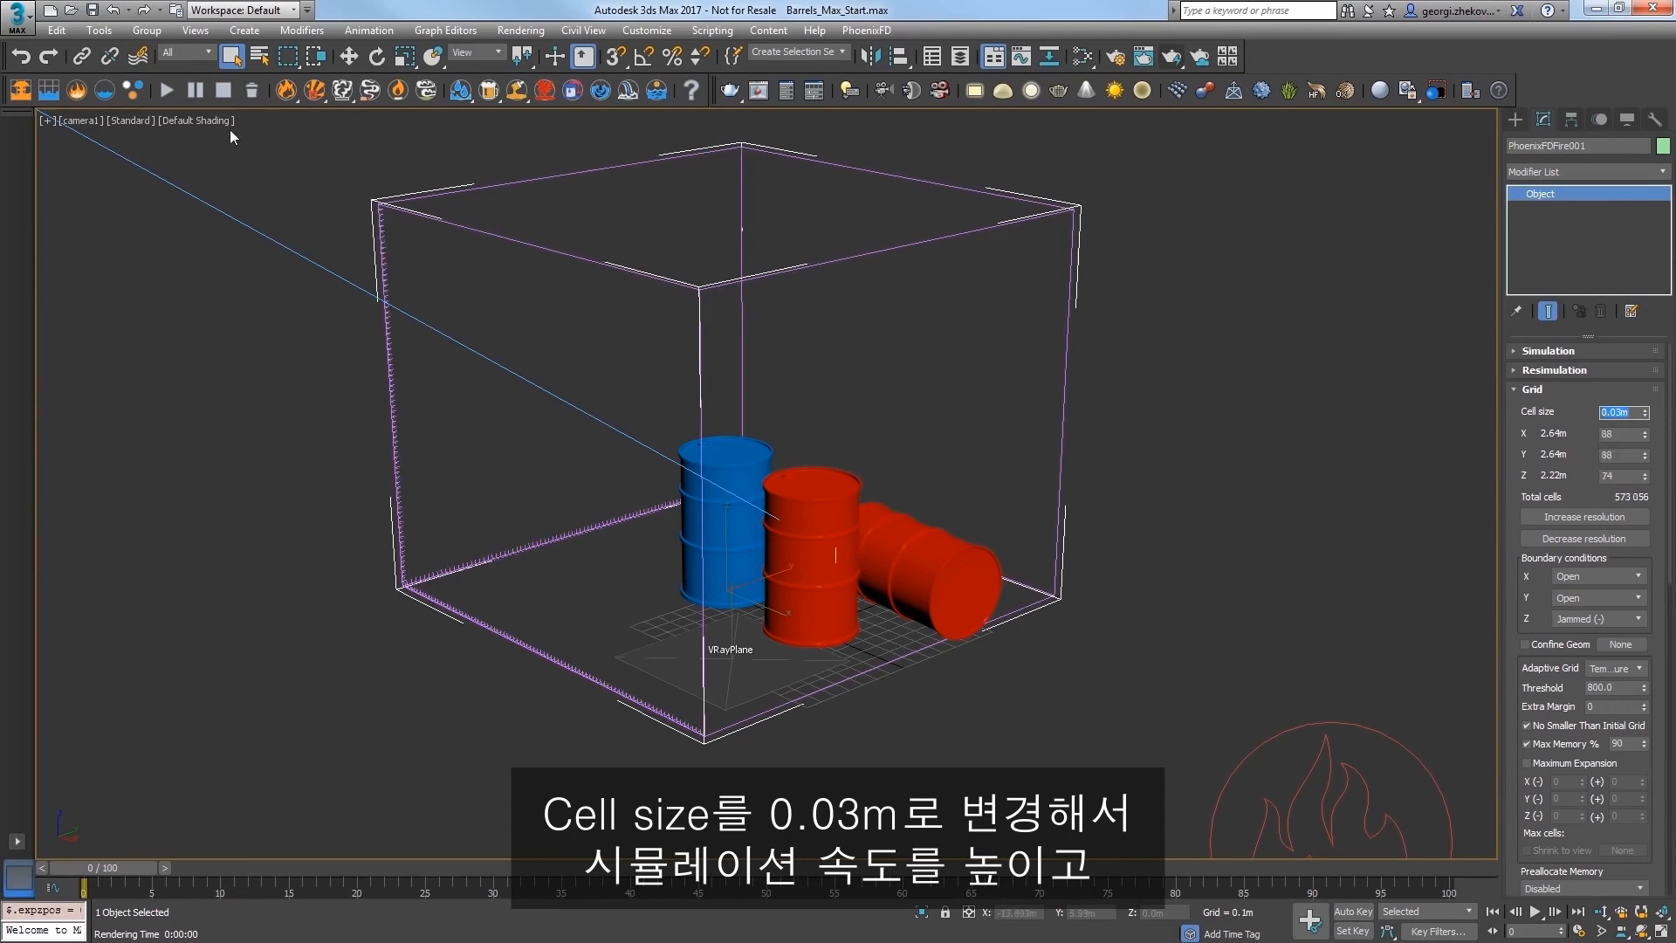
# Step: Run the blue barrel's explosion simulation and stop it at frame 12
pyautogui.click(174, 91)
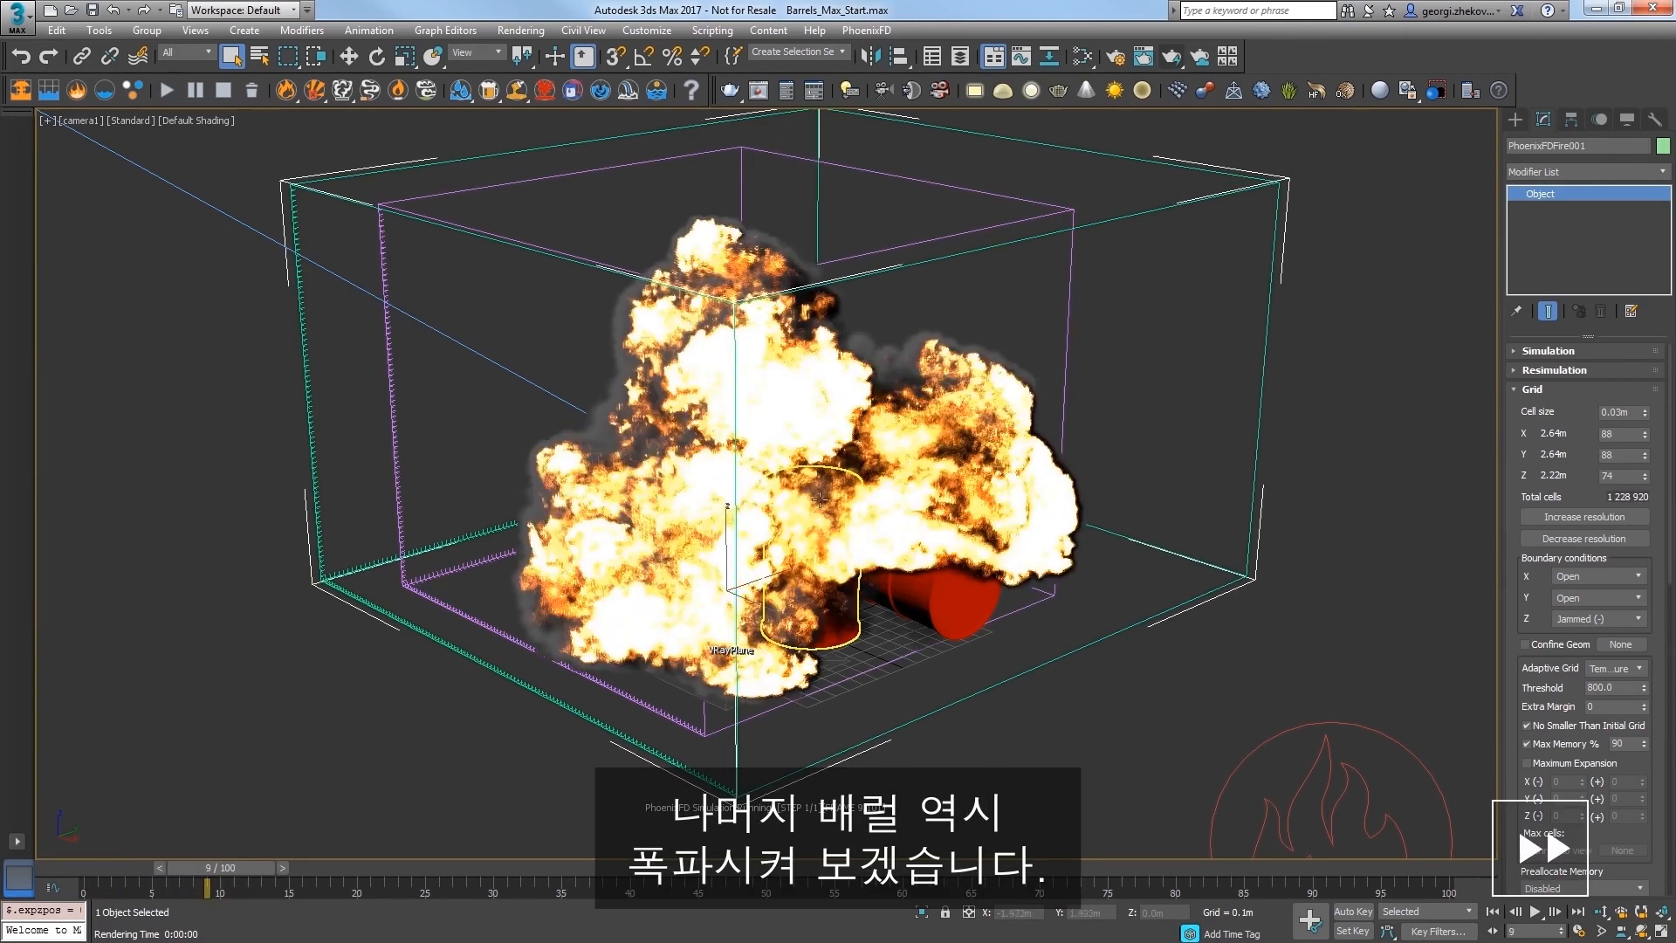
pyautogui.click(224, 93)
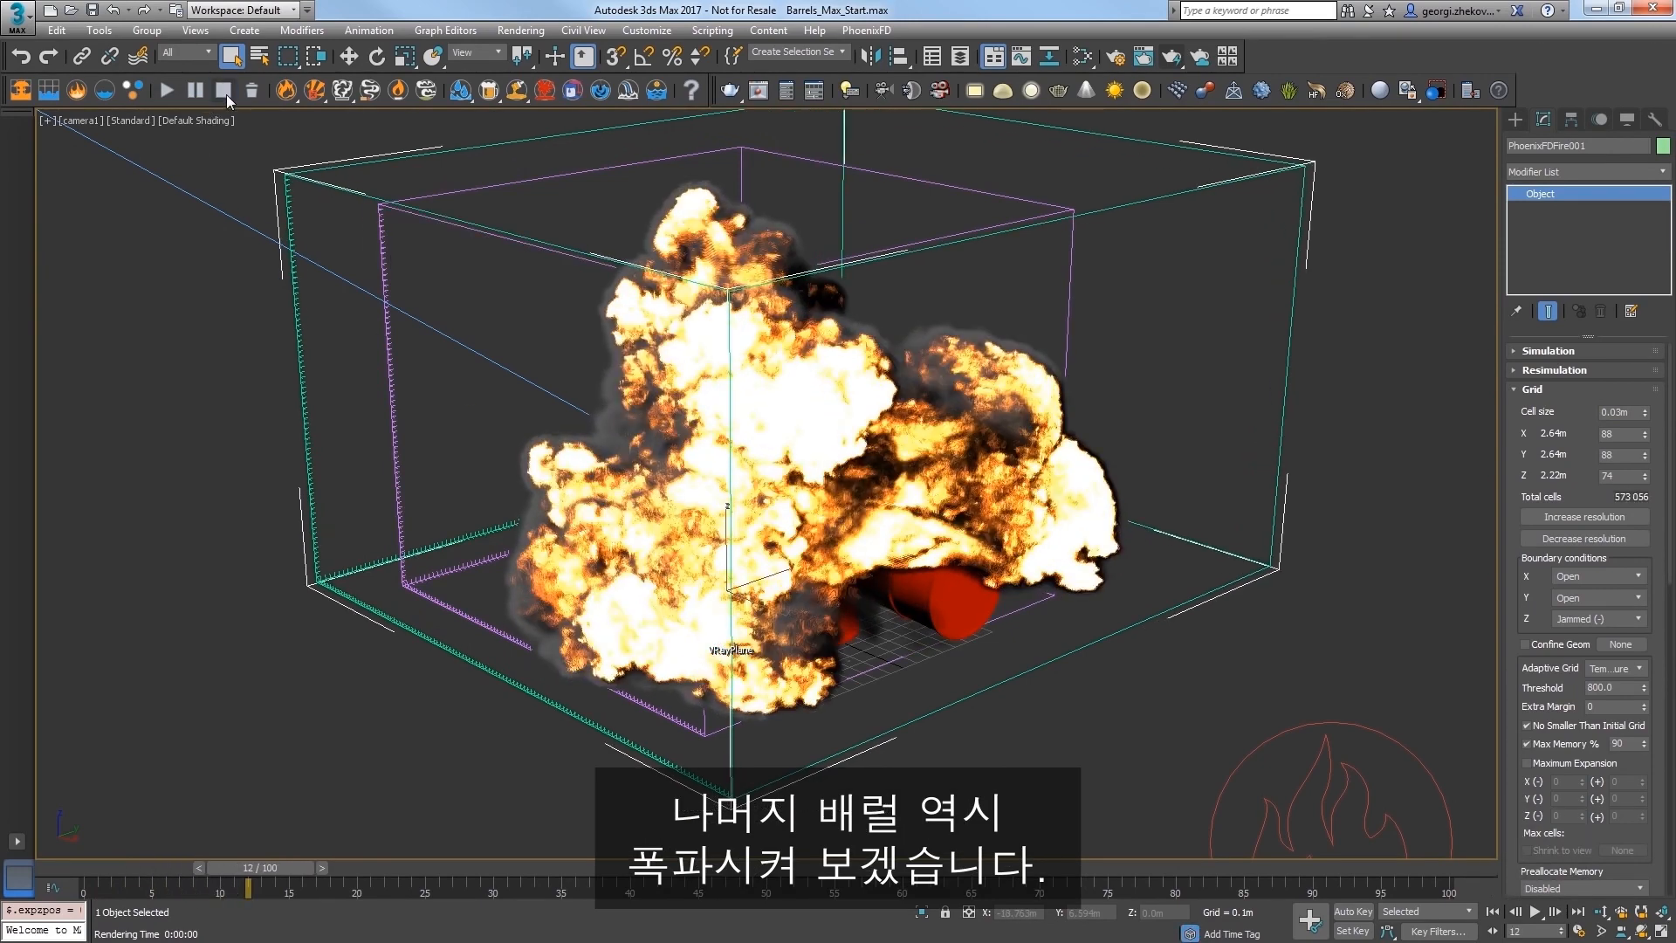
# Step: Switch the viewport from the camera to the Perspective view and return the timeline to frame 0
pyautogui.click(80, 121)
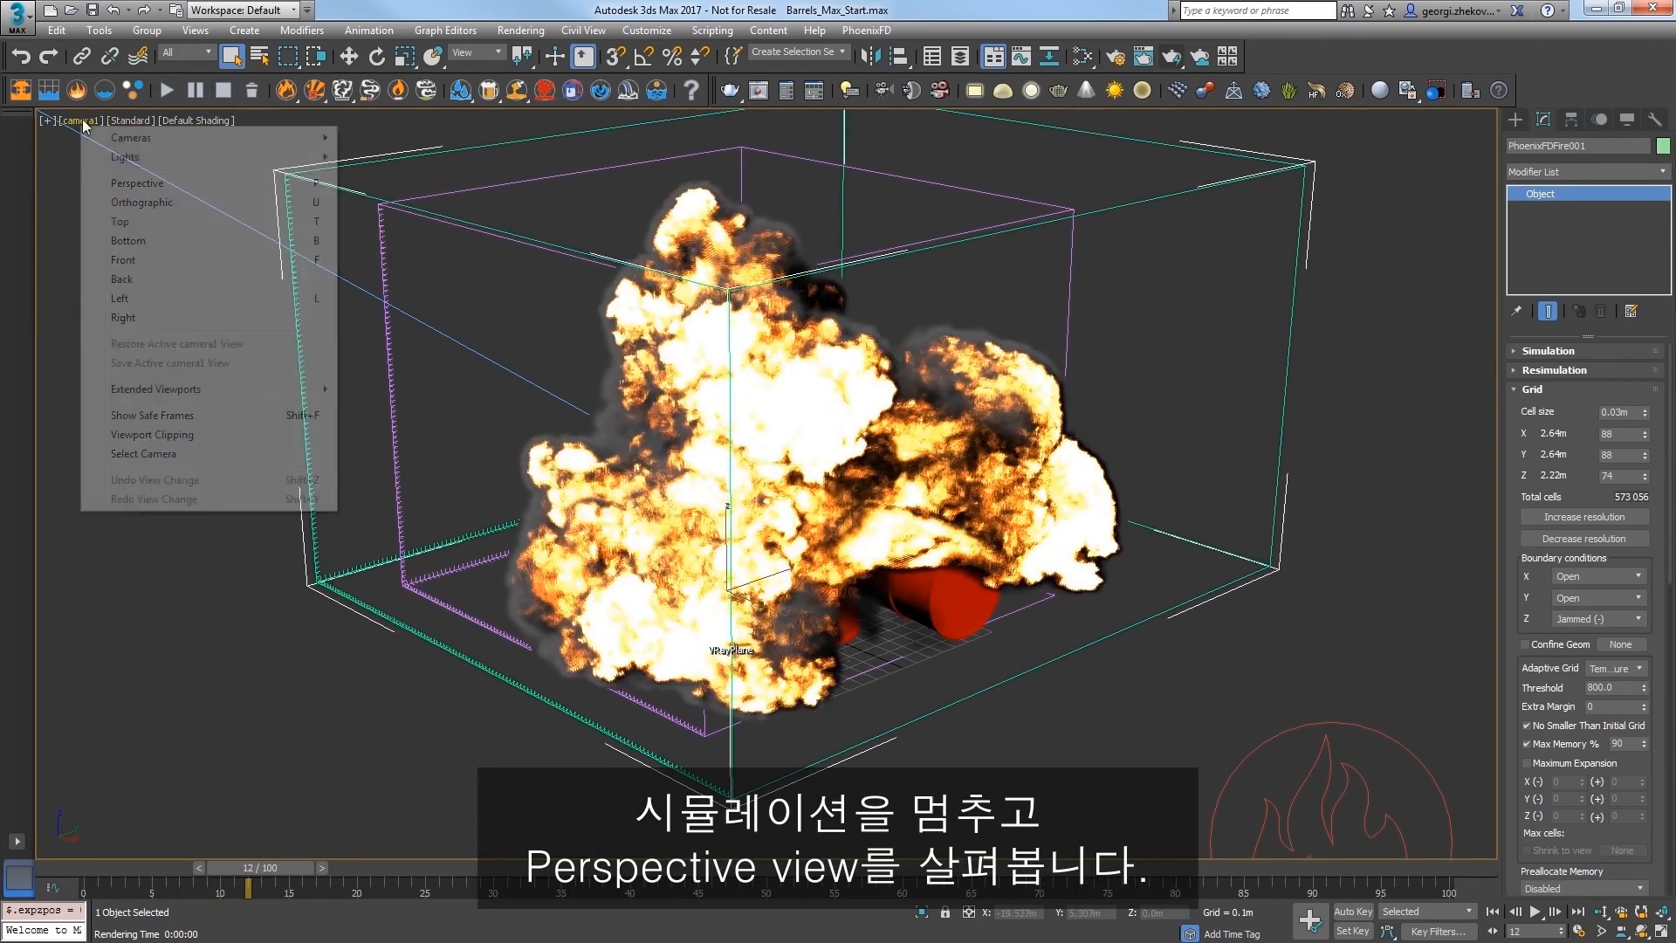
pyautogui.click(144, 186)
pyautogui.scroll(-4, 234, 488)
pyautogui.keyDown('alt'); pyautogui.moveTo(234, 488); pyautogui.dragTo(192, 514, button='middle'); pyautogui.keyUp('alt')
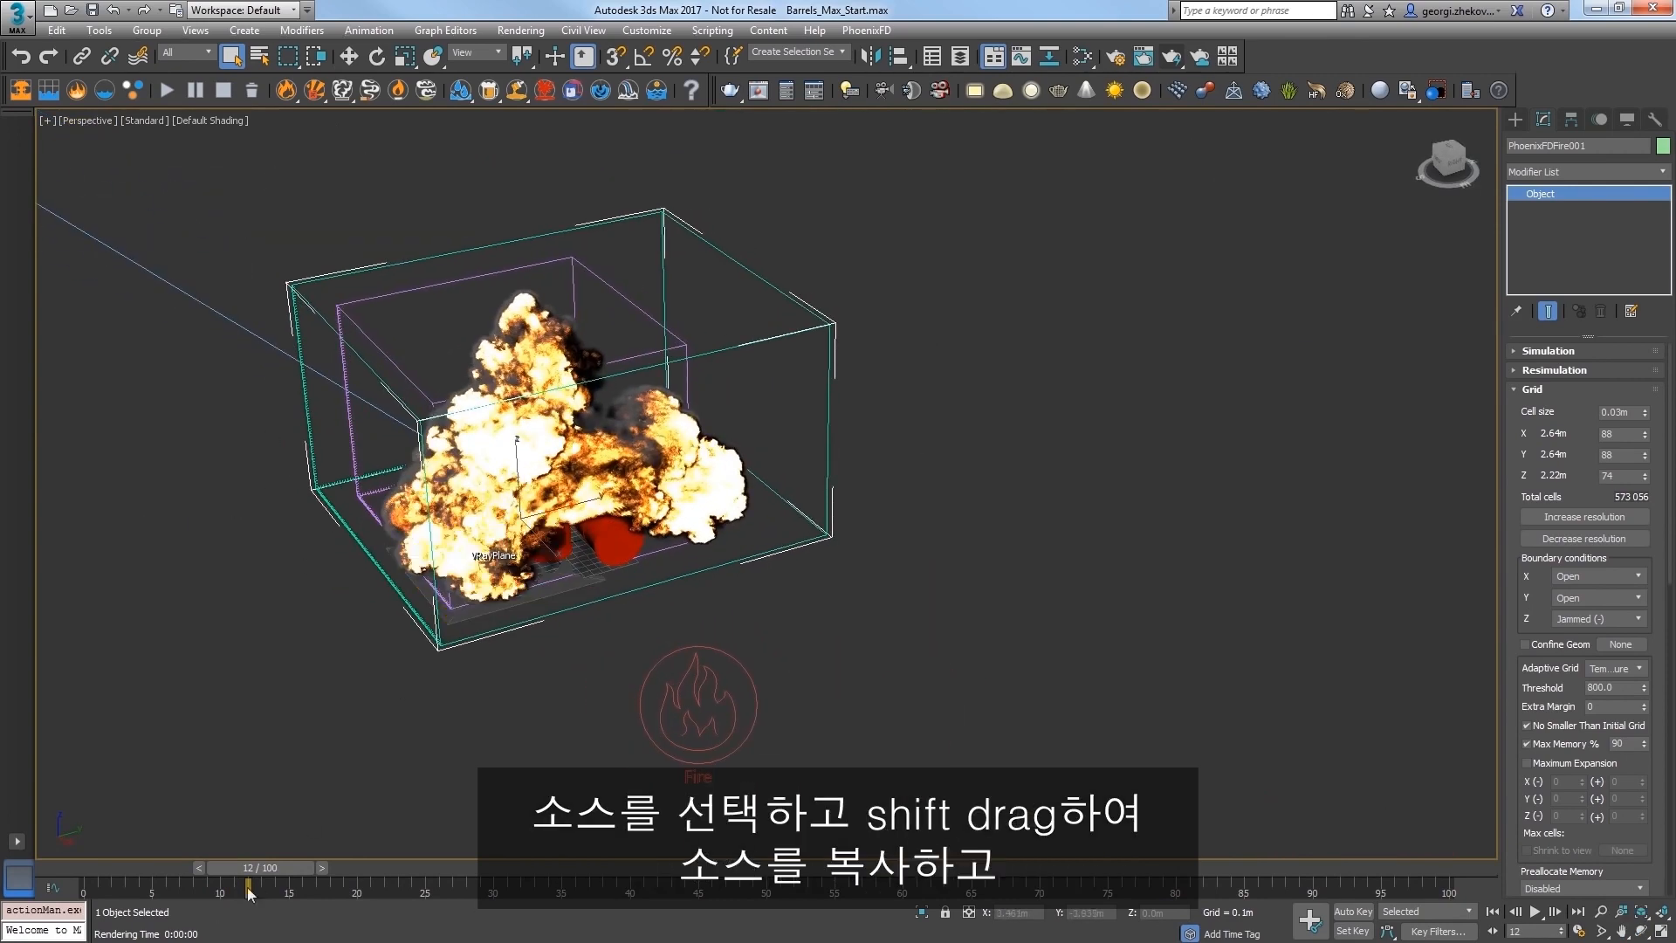
pyautogui.moveTo(249, 892); pyautogui.dragTo(87, 845)
# Step: Clone the fire source as a copy beside the original and add the lying red barrel as its emitter node
pyautogui.click(725, 700)
pyautogui.press('w')
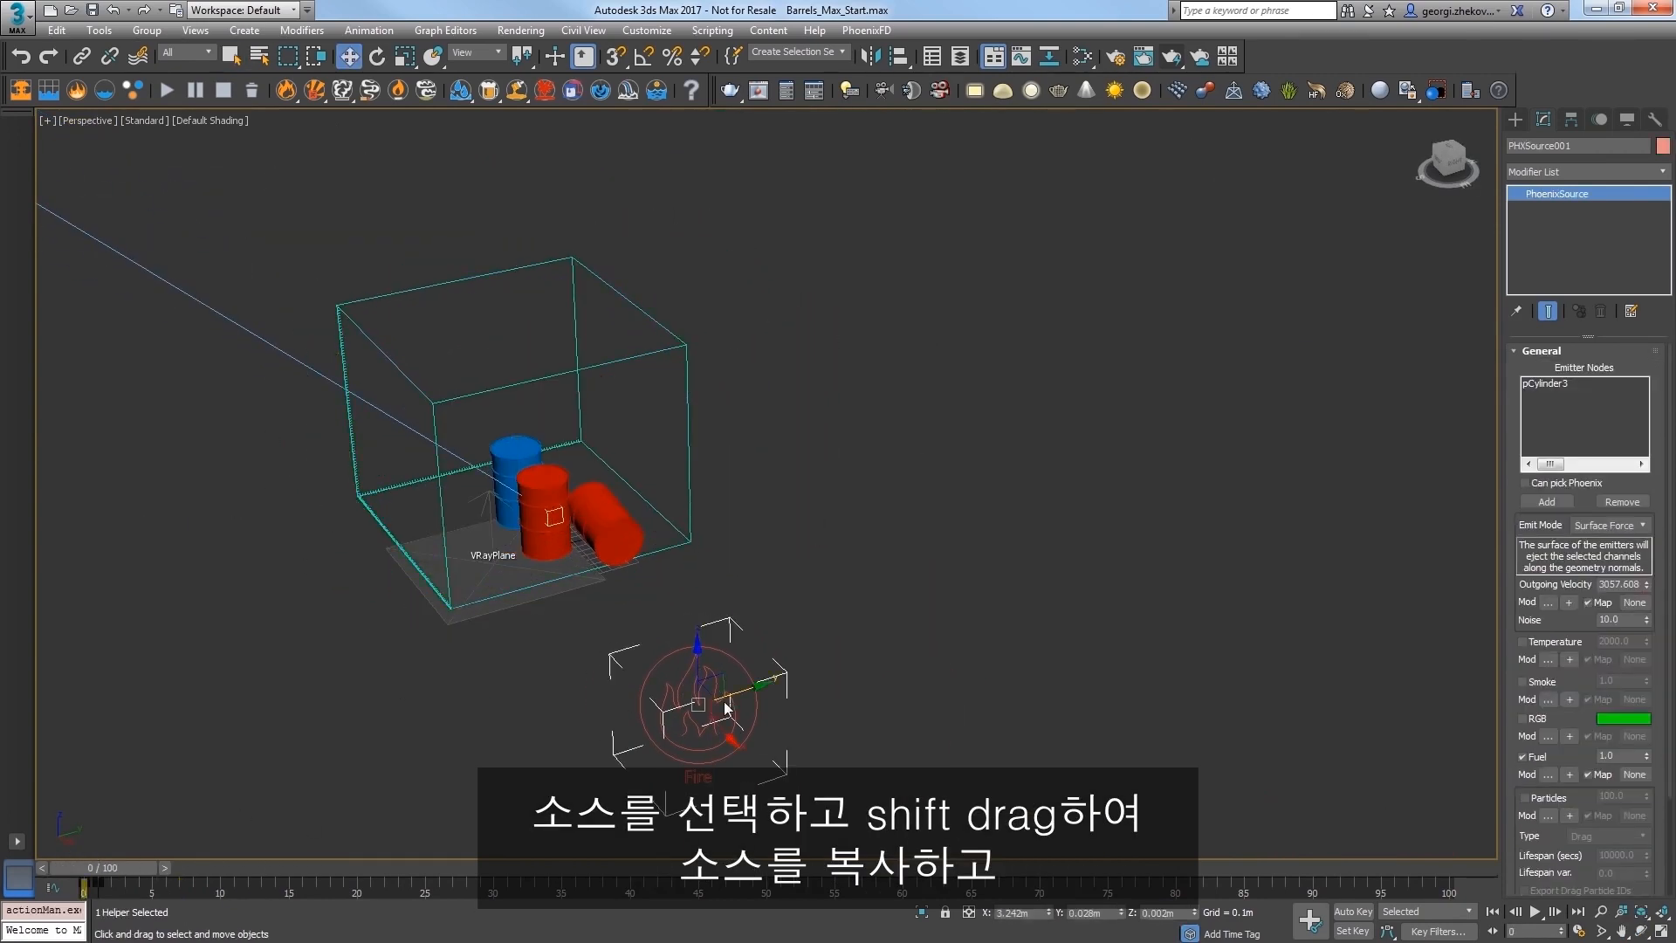
pyautogui.keyDown('shift'); pyautogui.moveTo(724, 700); pyautogui.dragTo(846, 676); pyautogui.keyUp('shift')
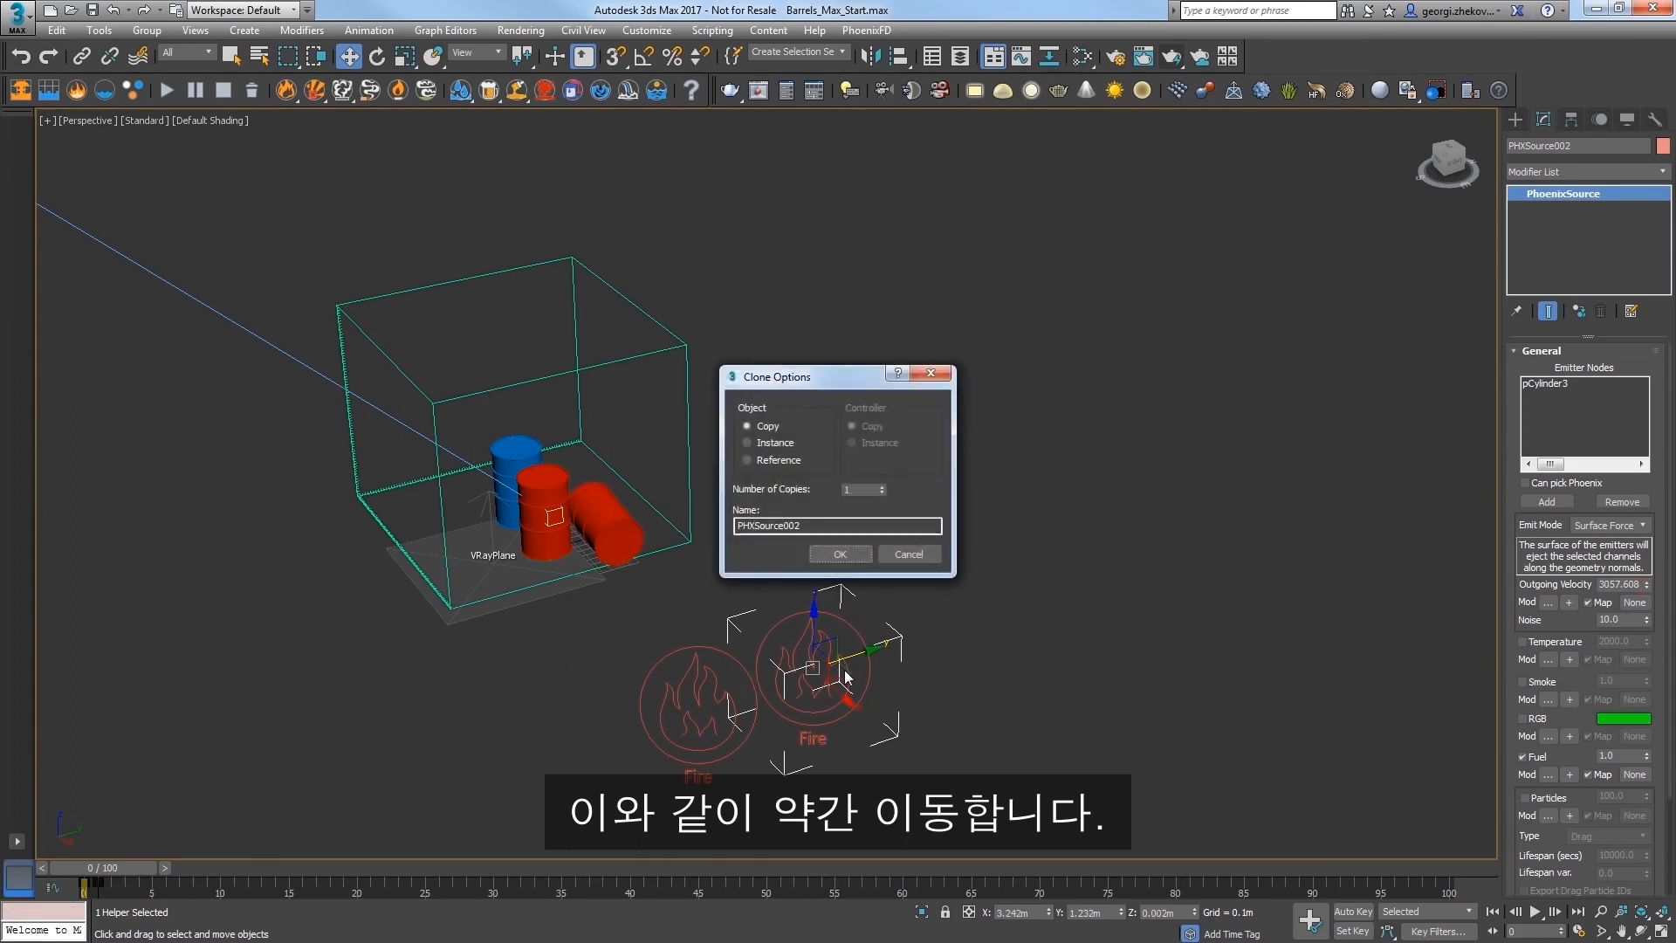
pyautogui.click(825, 554)
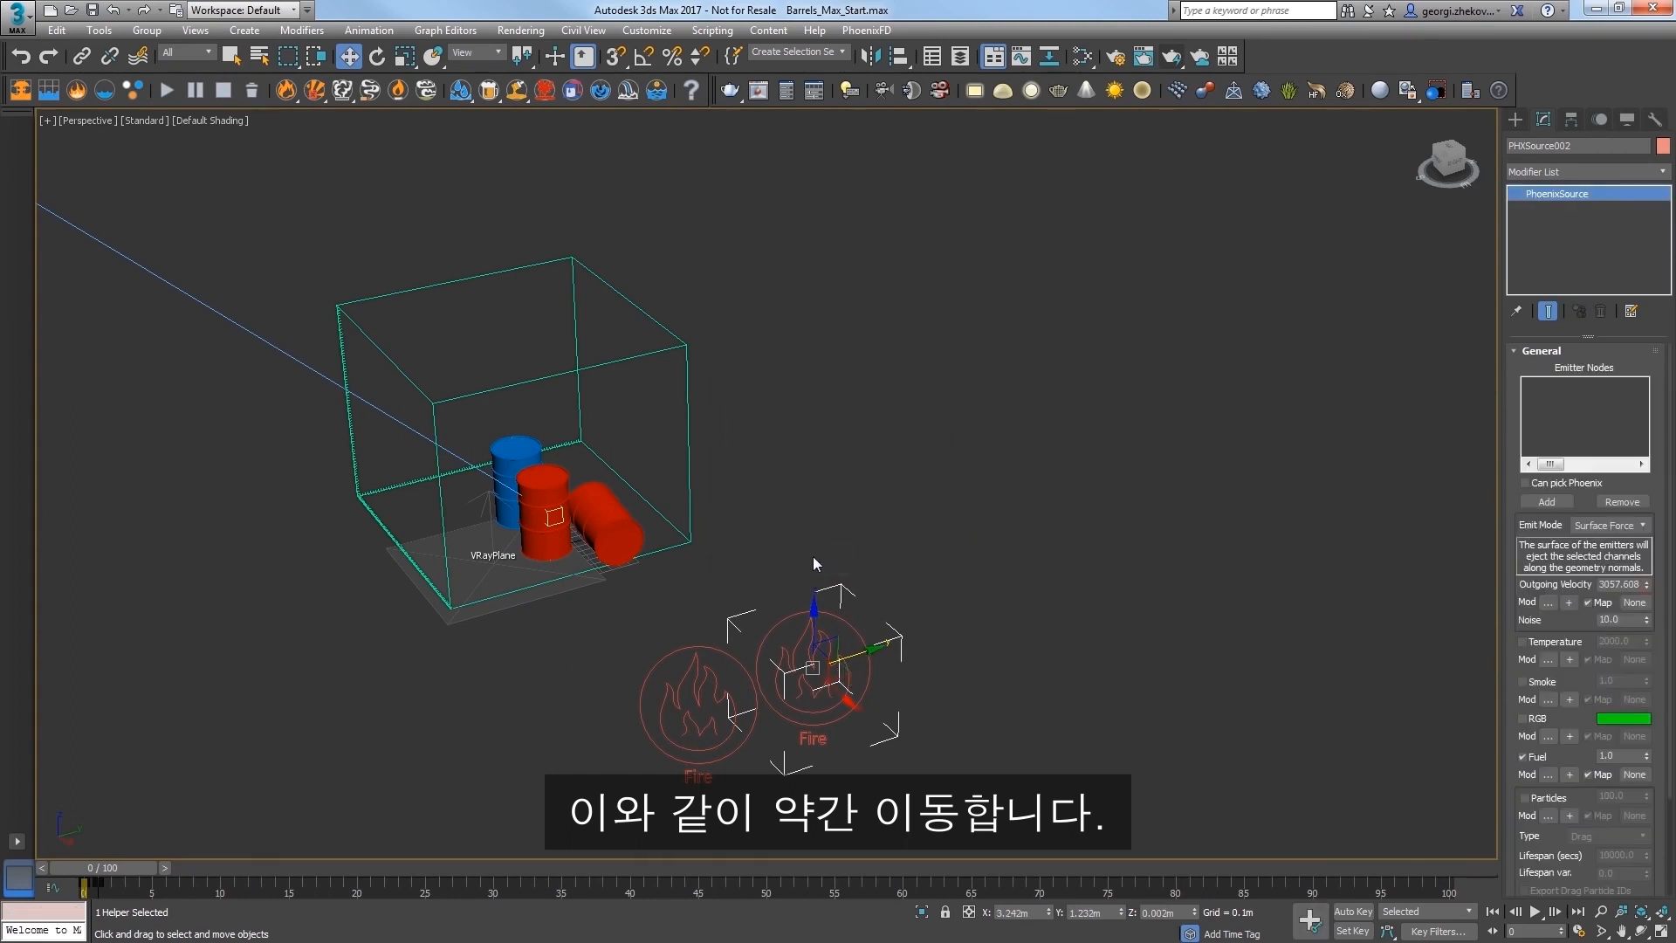
pyautogui.click(1525, 502)
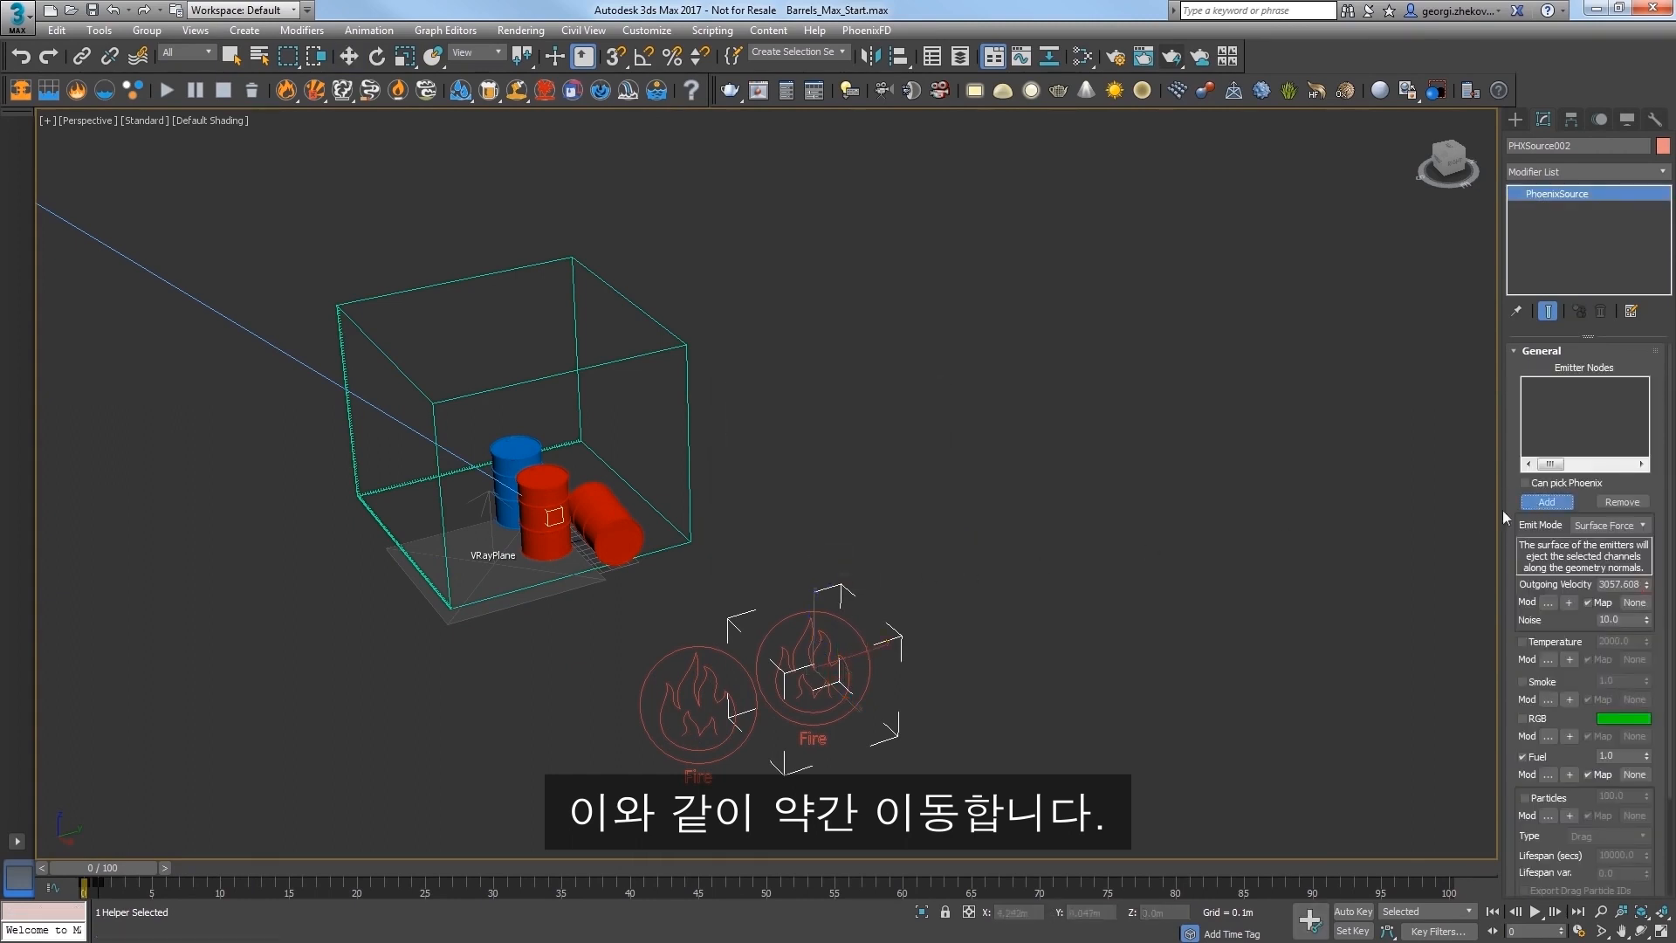
pyautogui.click(634, 523)
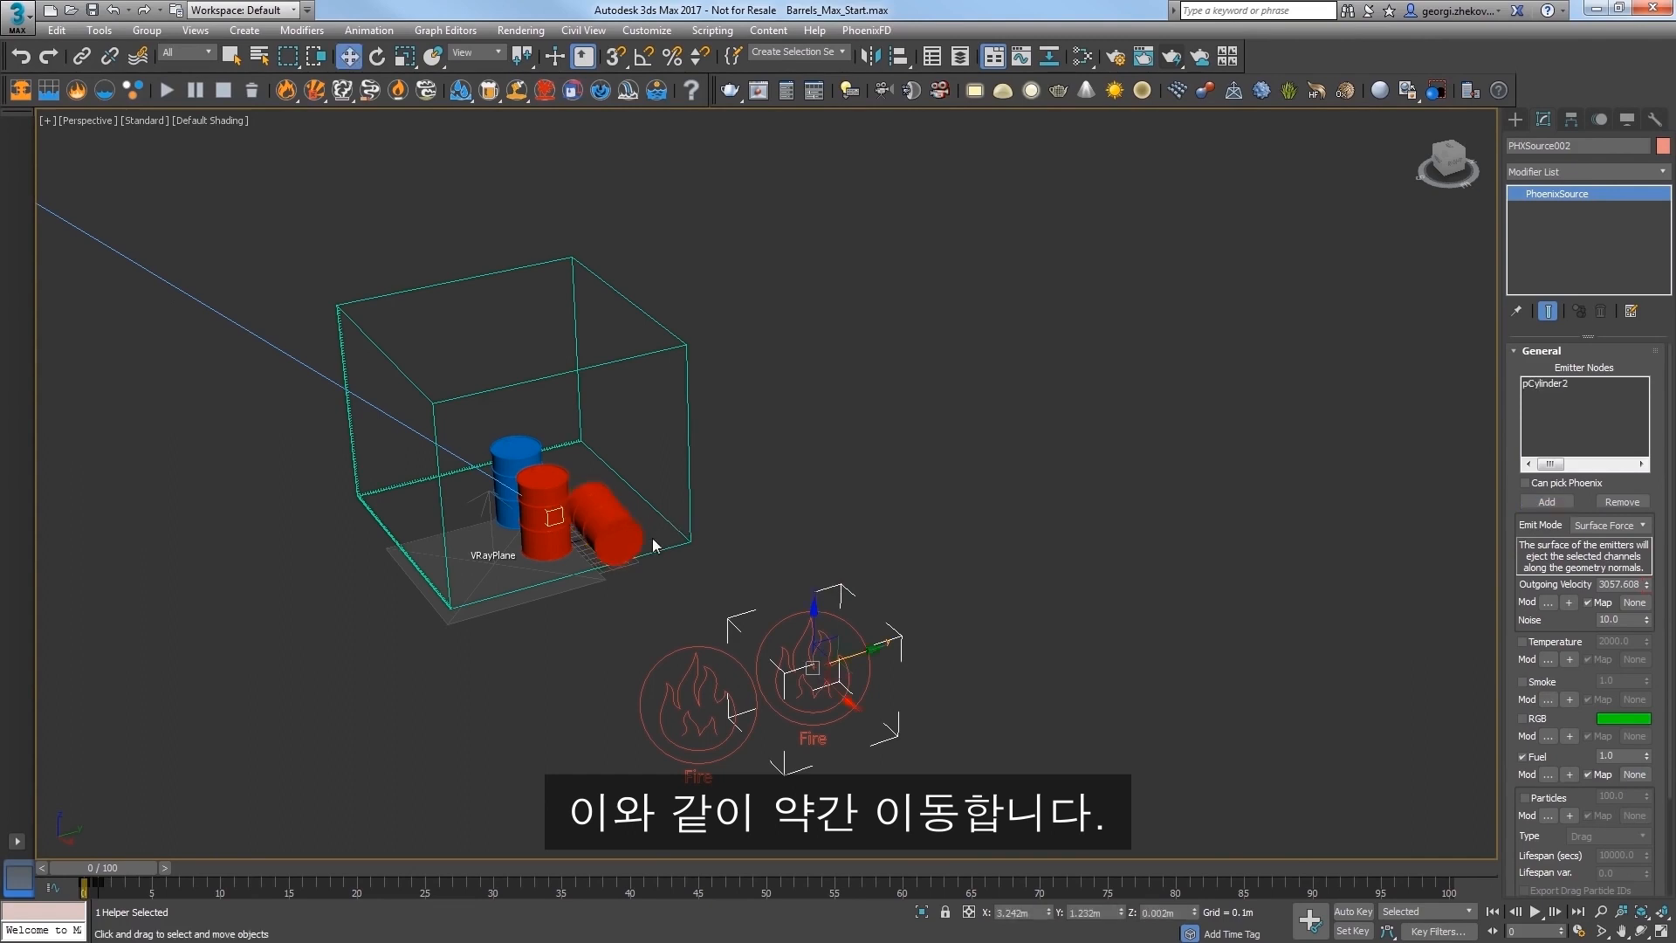
# Step: Shift the simulator container slightly along X so that it fully encloses the lying red barrel
pyautogui.keyDown('alt'); pyautogui.moveTo(642, 590); pyautogui.dragTo(794, 592, button='middle'); pyautogui.keyUp('alt')
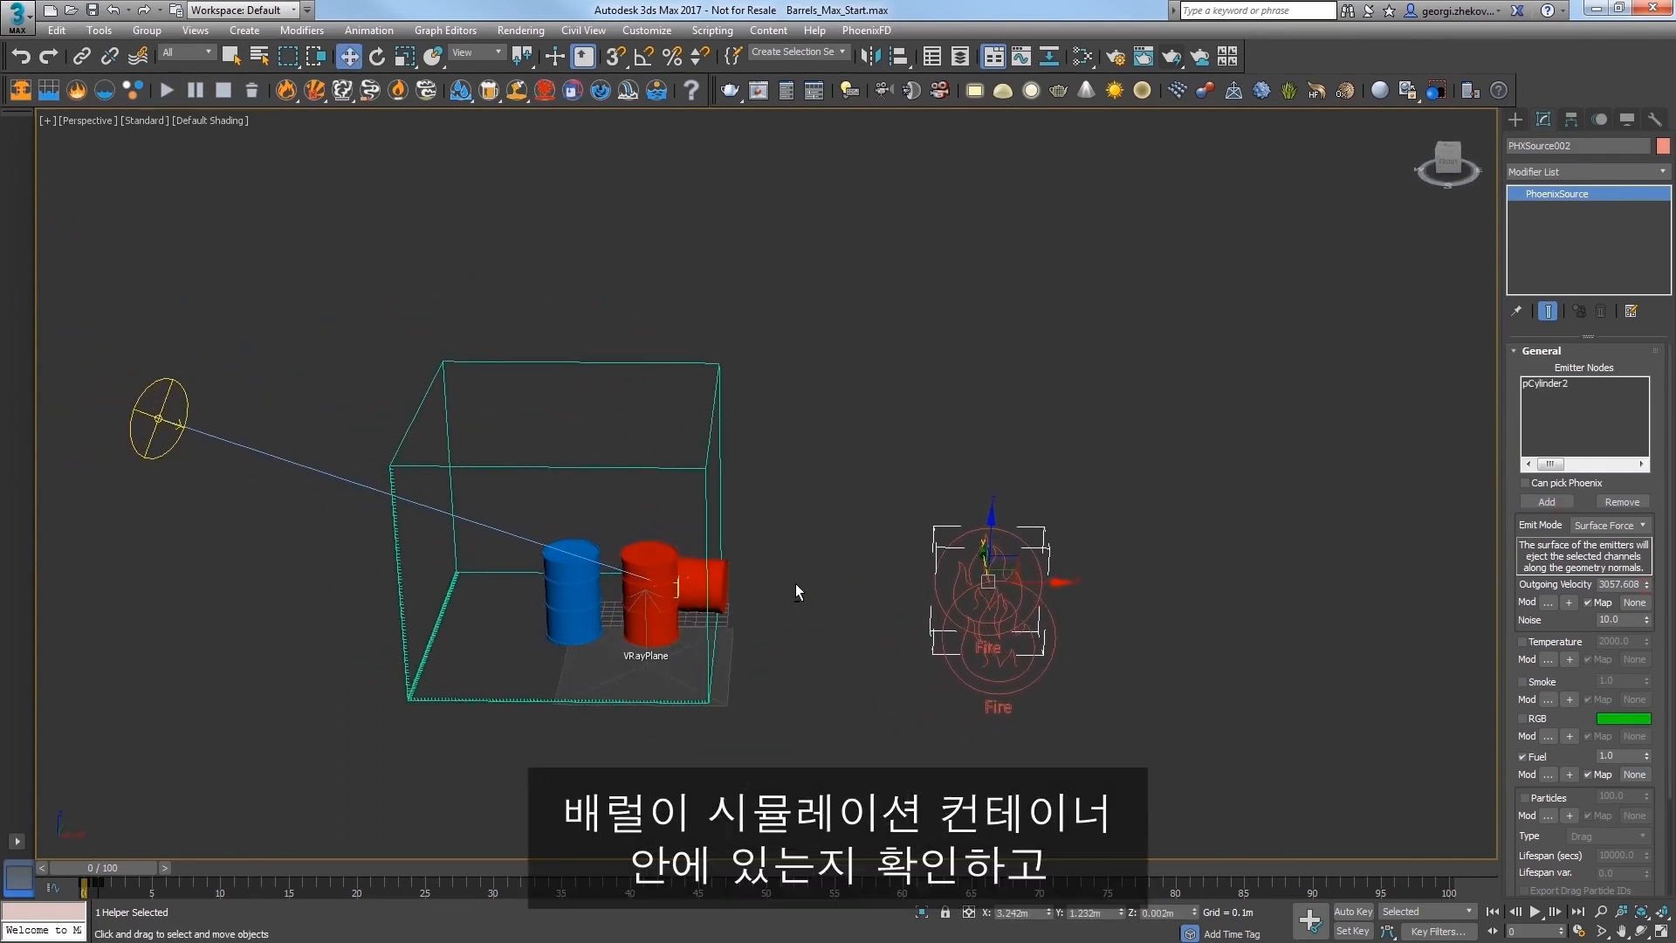
pyautogui.click(717, 586)
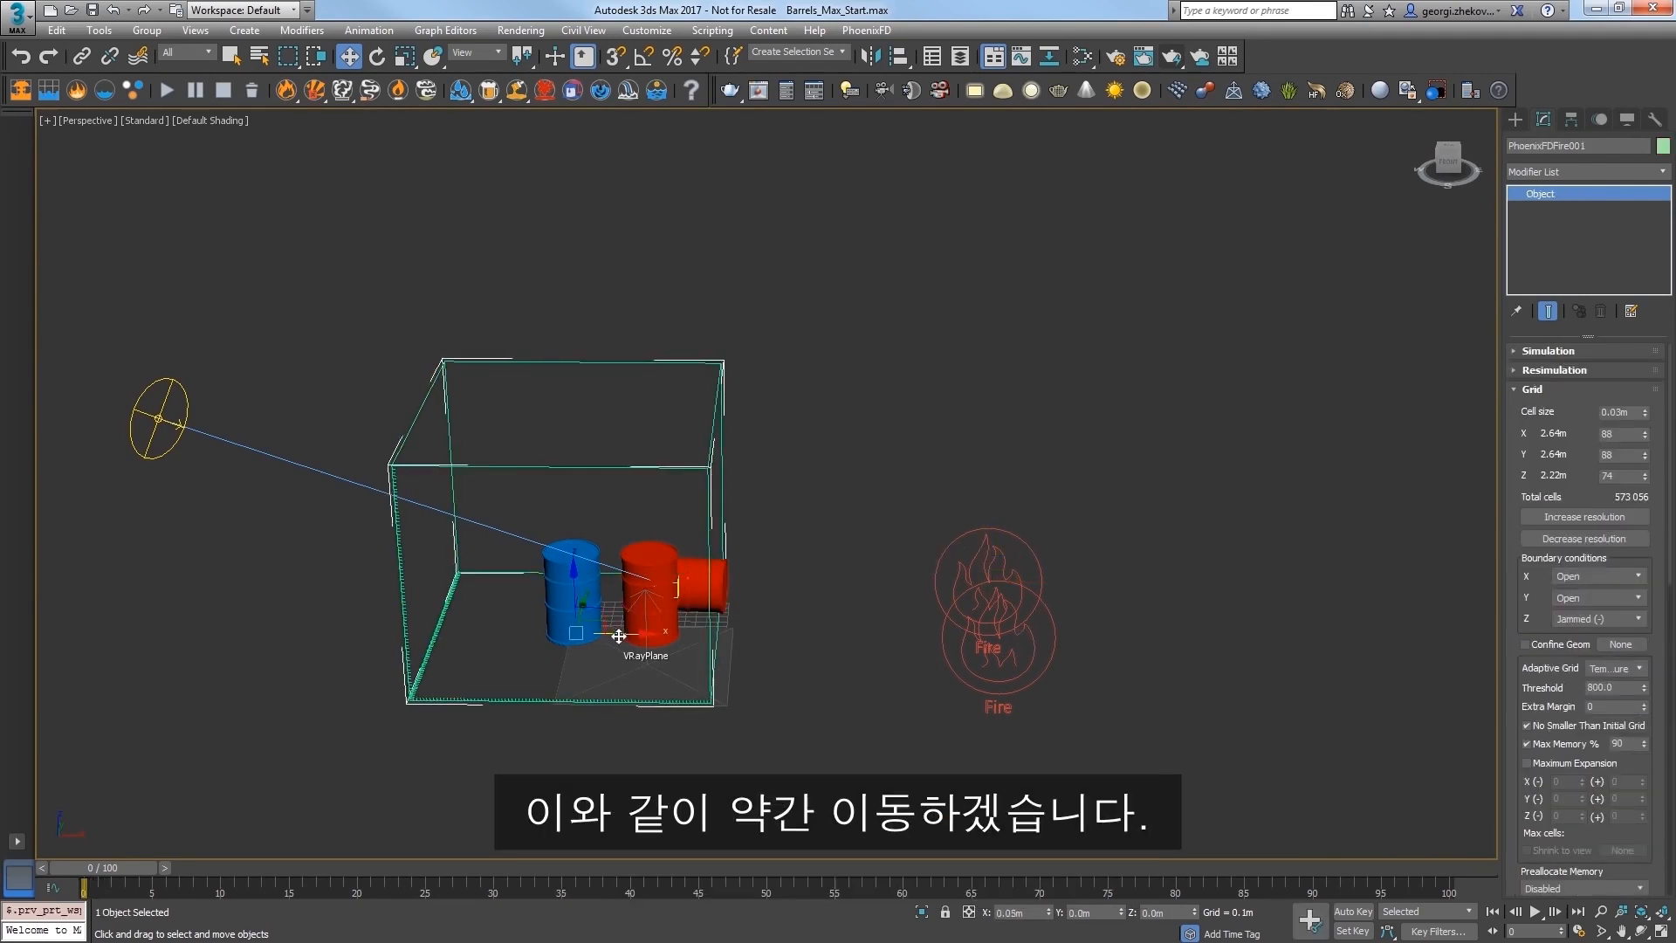
pyautogui.moveTo(617, 637); pyautogui.dragTo(651, 639)
pyautogui.keyDown('alt'); pyautogui.moveTo(840, 674); pyautogui.dragTo(777, 704, button='middle'); pyautogui.keyUp('alt')
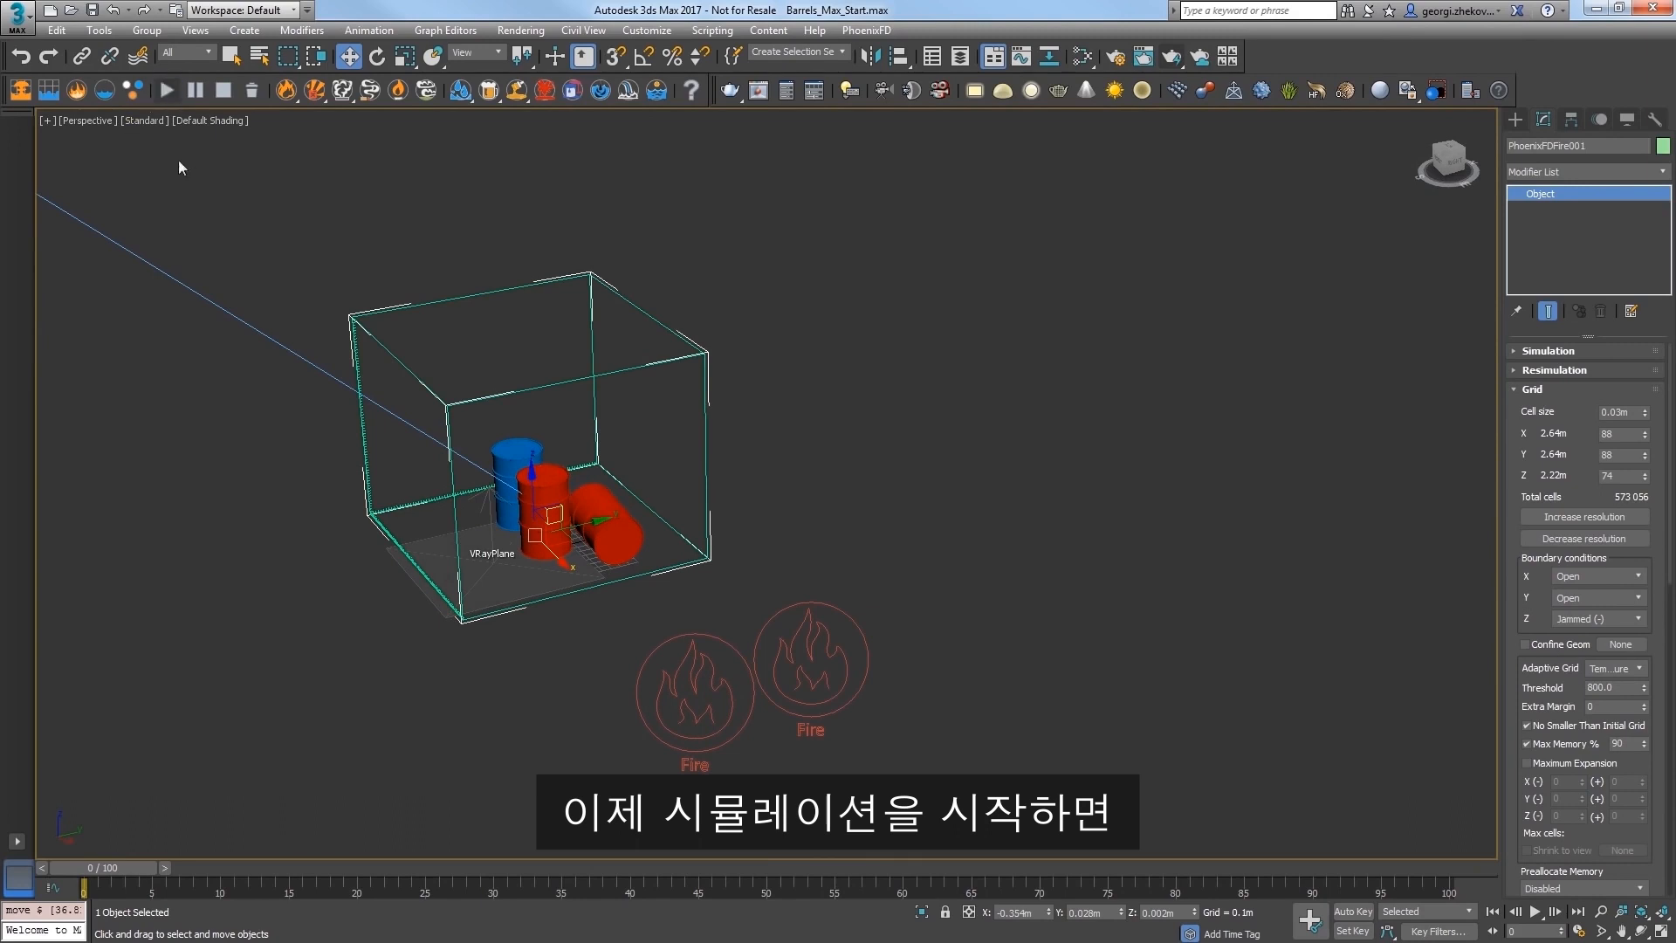
# Step: Run the simulation with both fire sources, stop it around frame 7 and return to frame 0
pyautogui.click(167, 90)
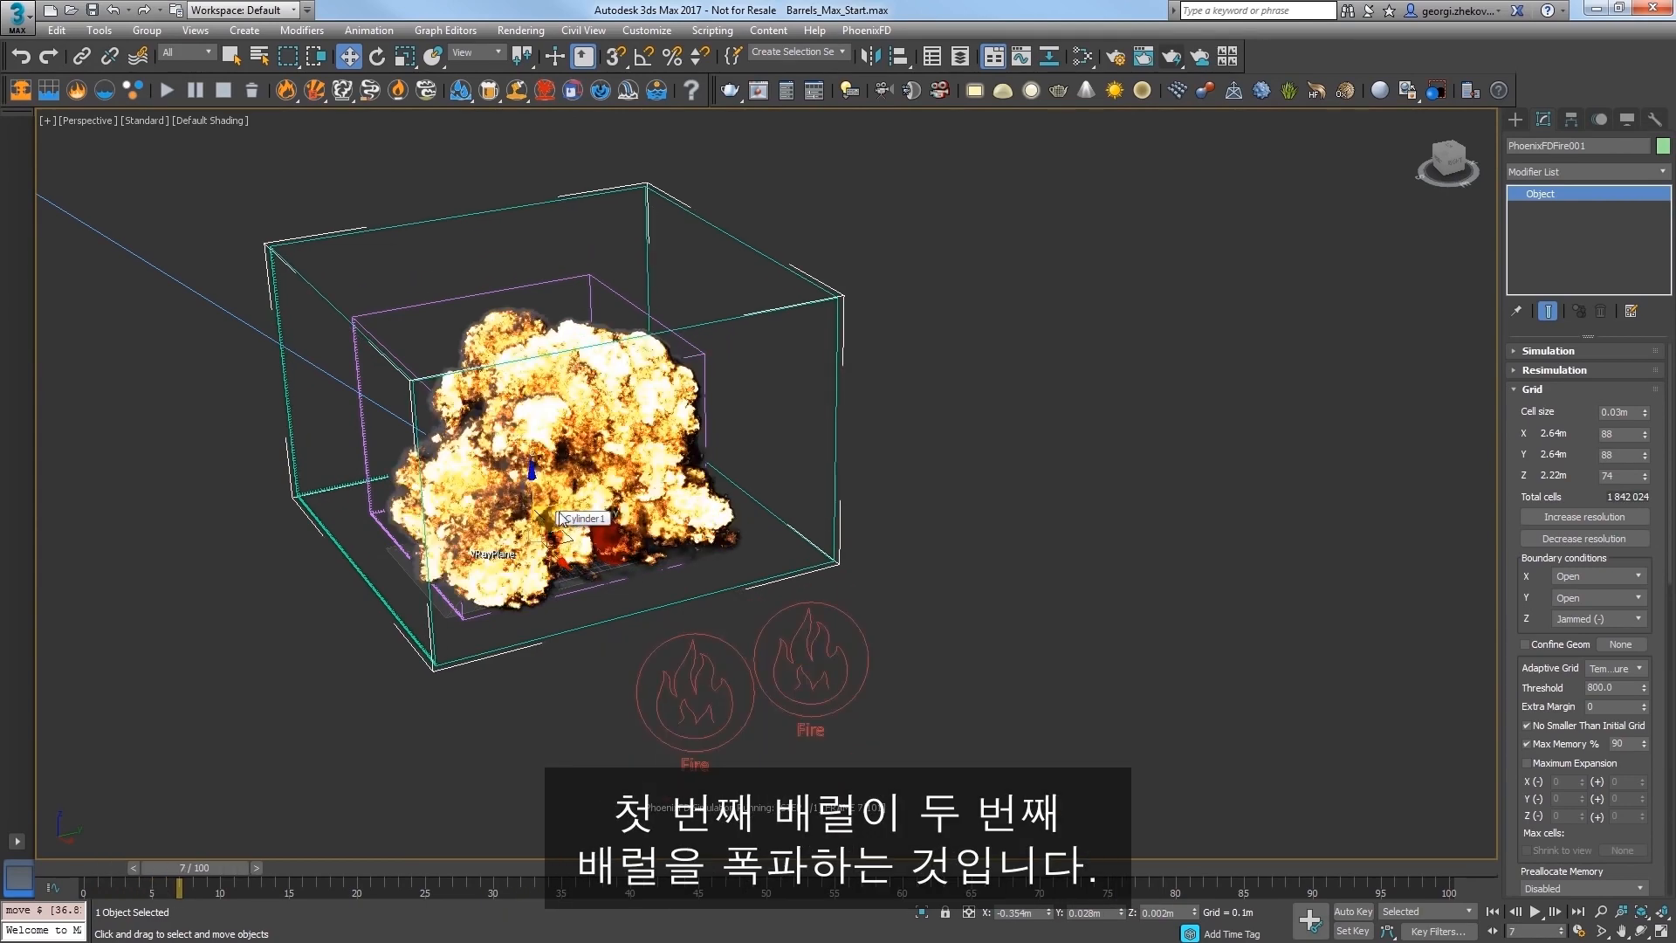
pyautogui.click(229, 93)
pyautogui.moveTo(208, 871); pyautogui.dragTo(72, 838)
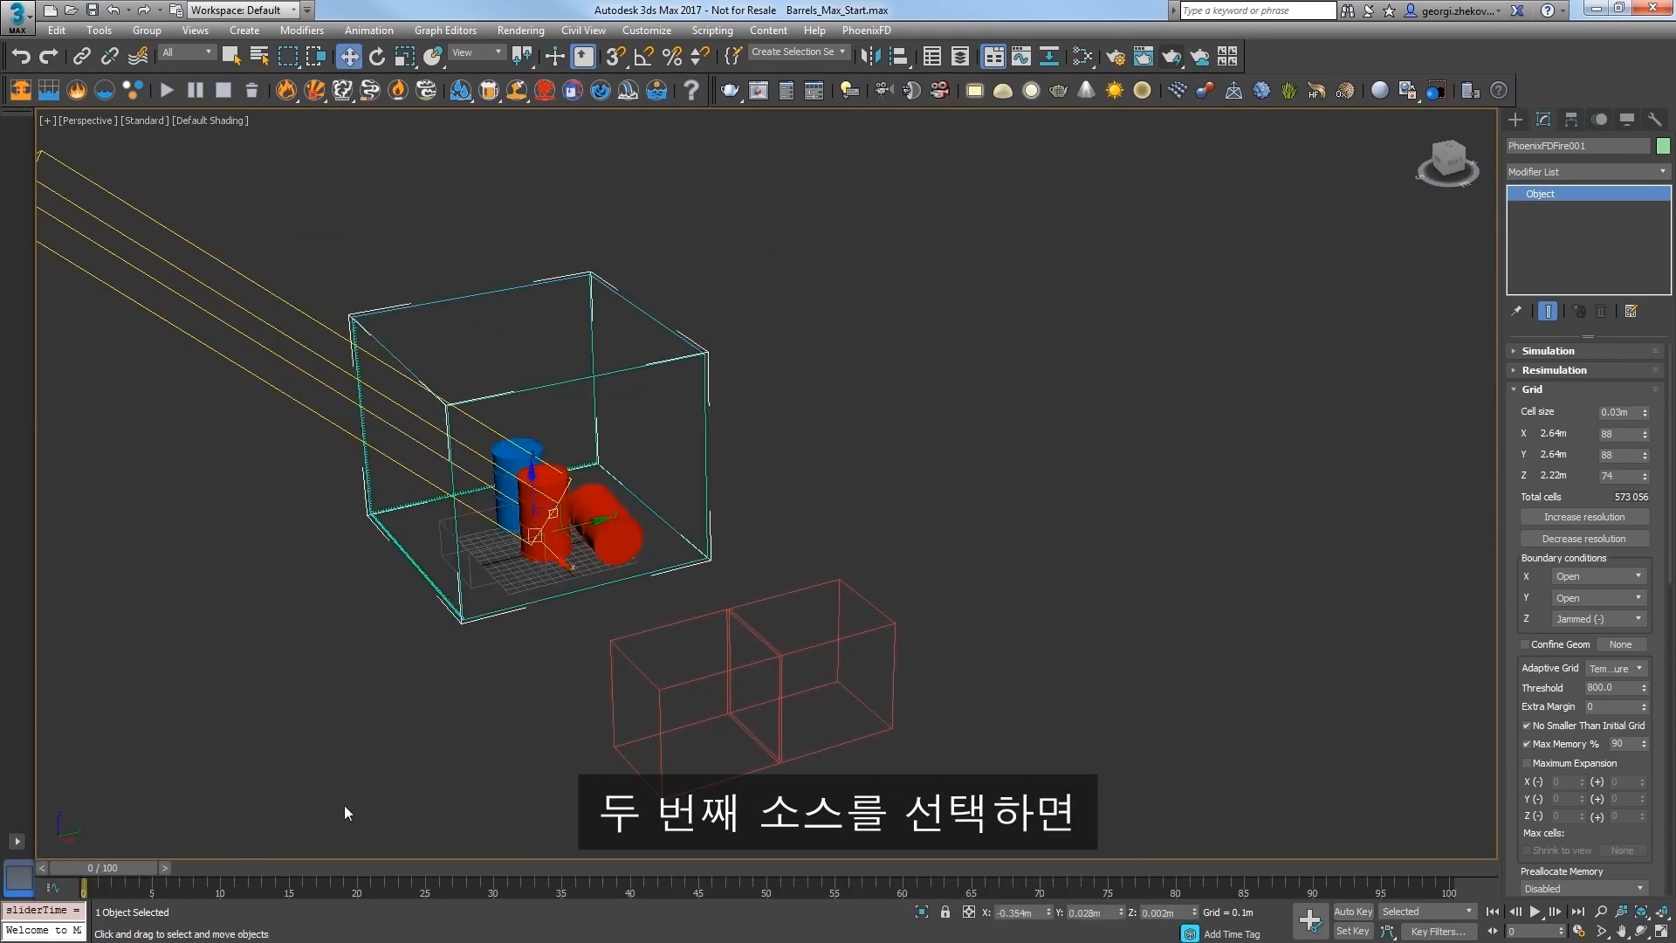
# Step: Keyframe the second fire source's Outgoing Velocity to 0 at frame 4, using Auto Key only for this change
pyautogui.click(864, 717)
pyautogui.click(851, 682)
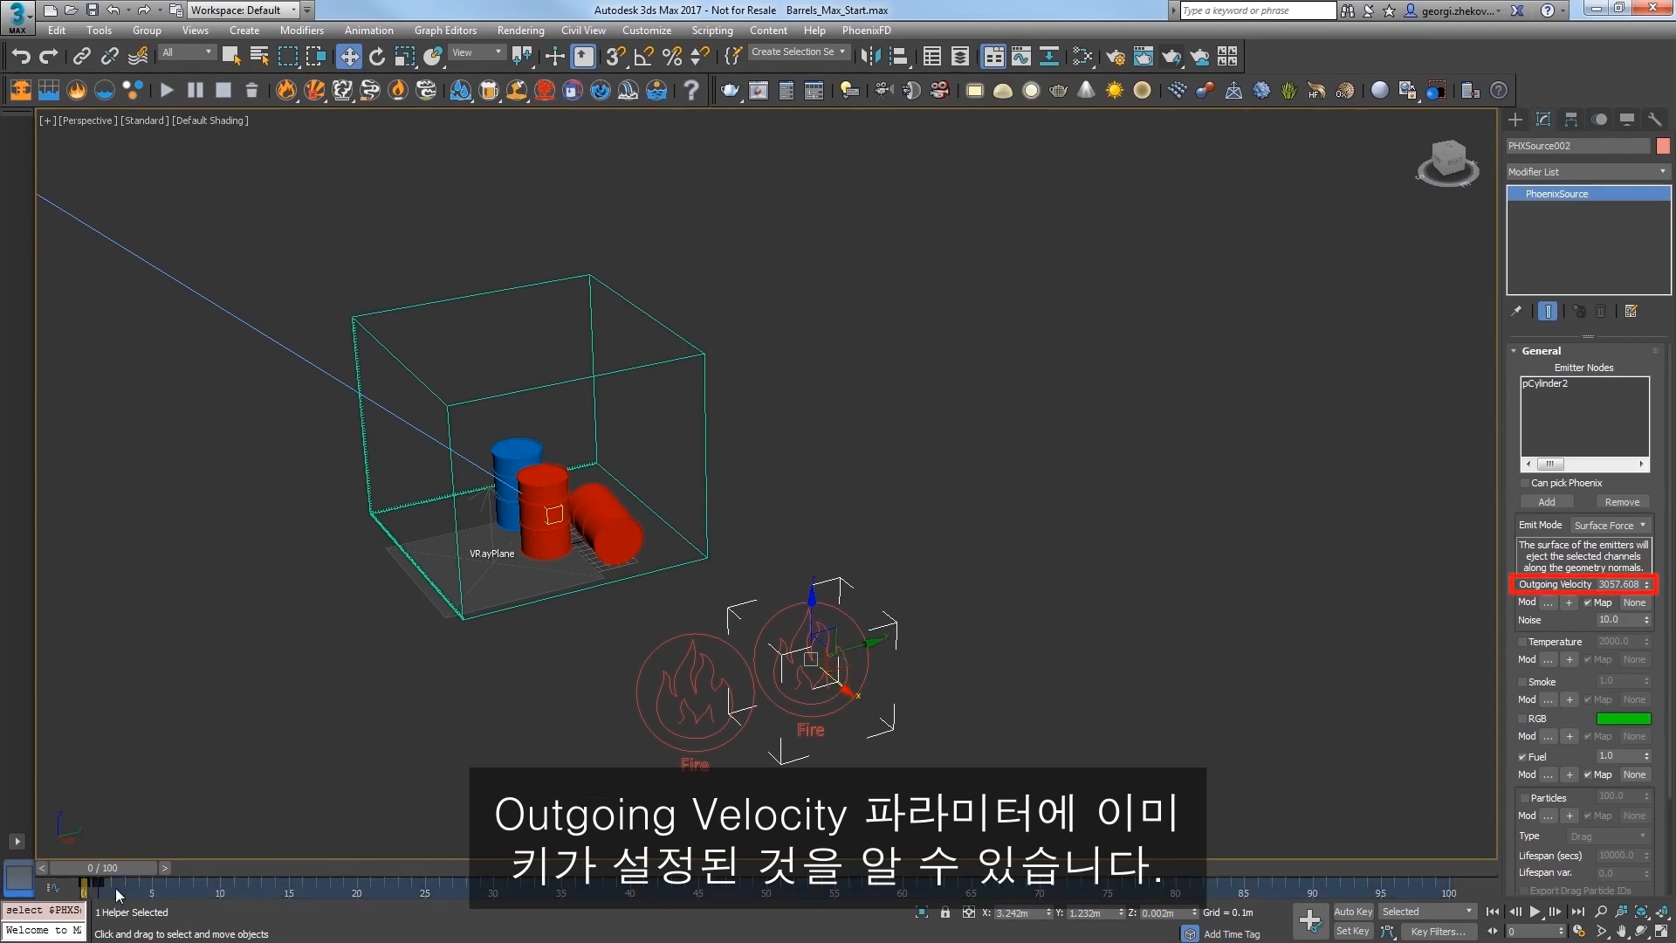
pyautogui.moveTo(96, 883); pyautogui.dragTo(182, 871)
pyautogui.press('w')
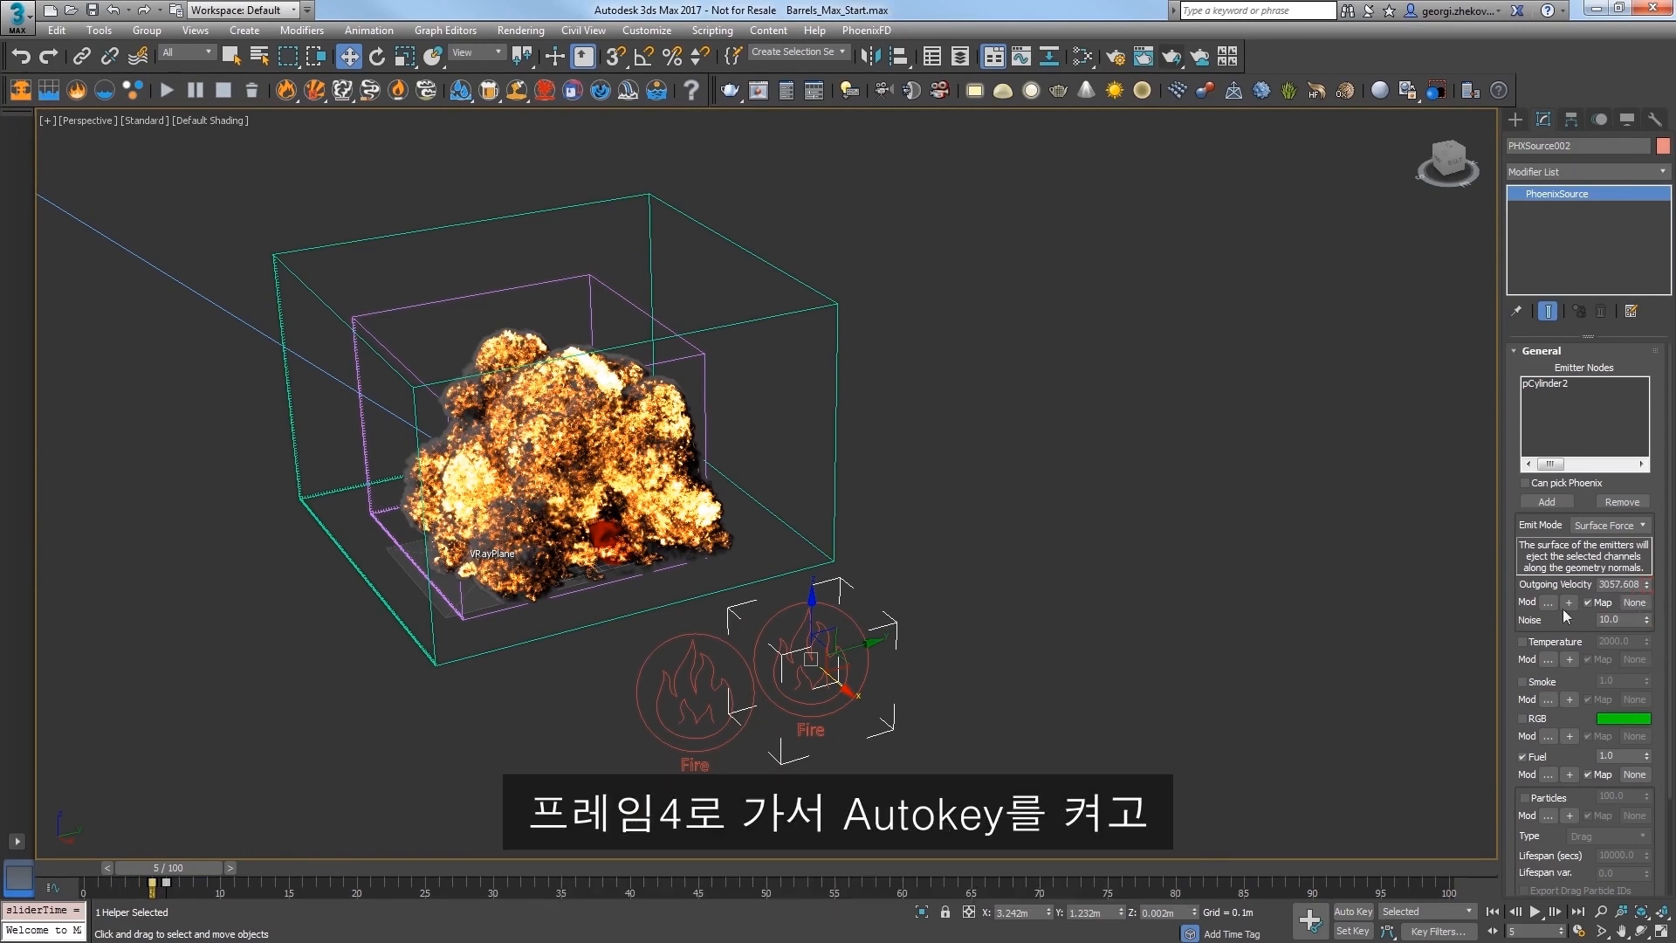
pyautogui.moveTo(172, 873); pyautogui.dragTo(159, 872)
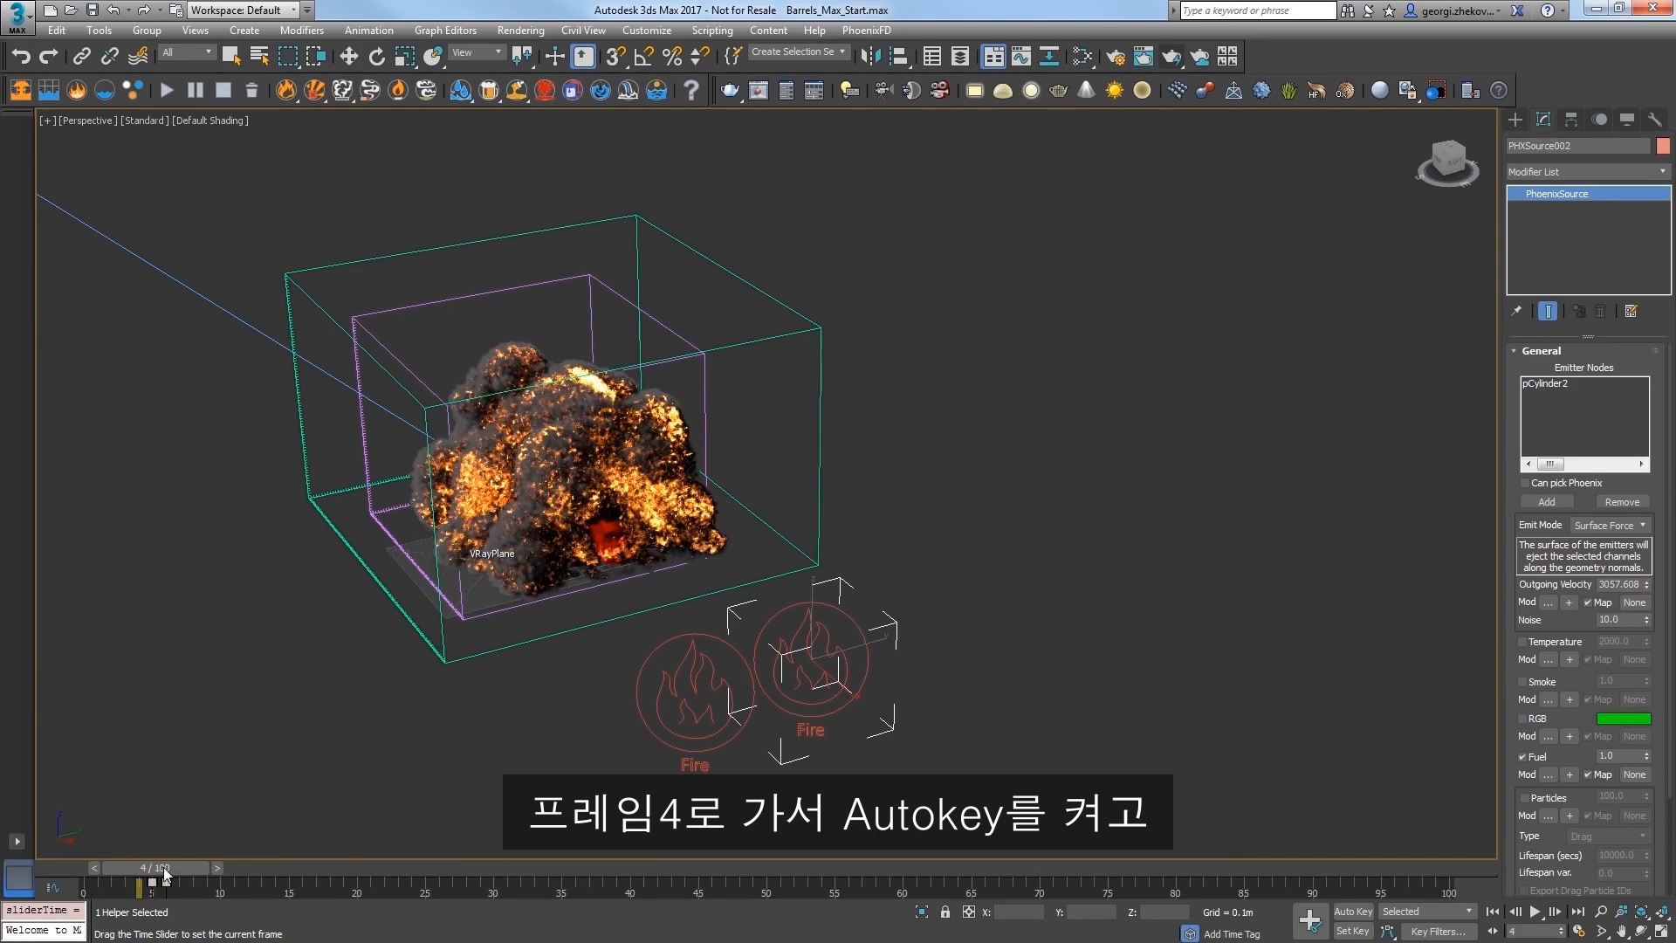
pyautogui.click(1351, 911)
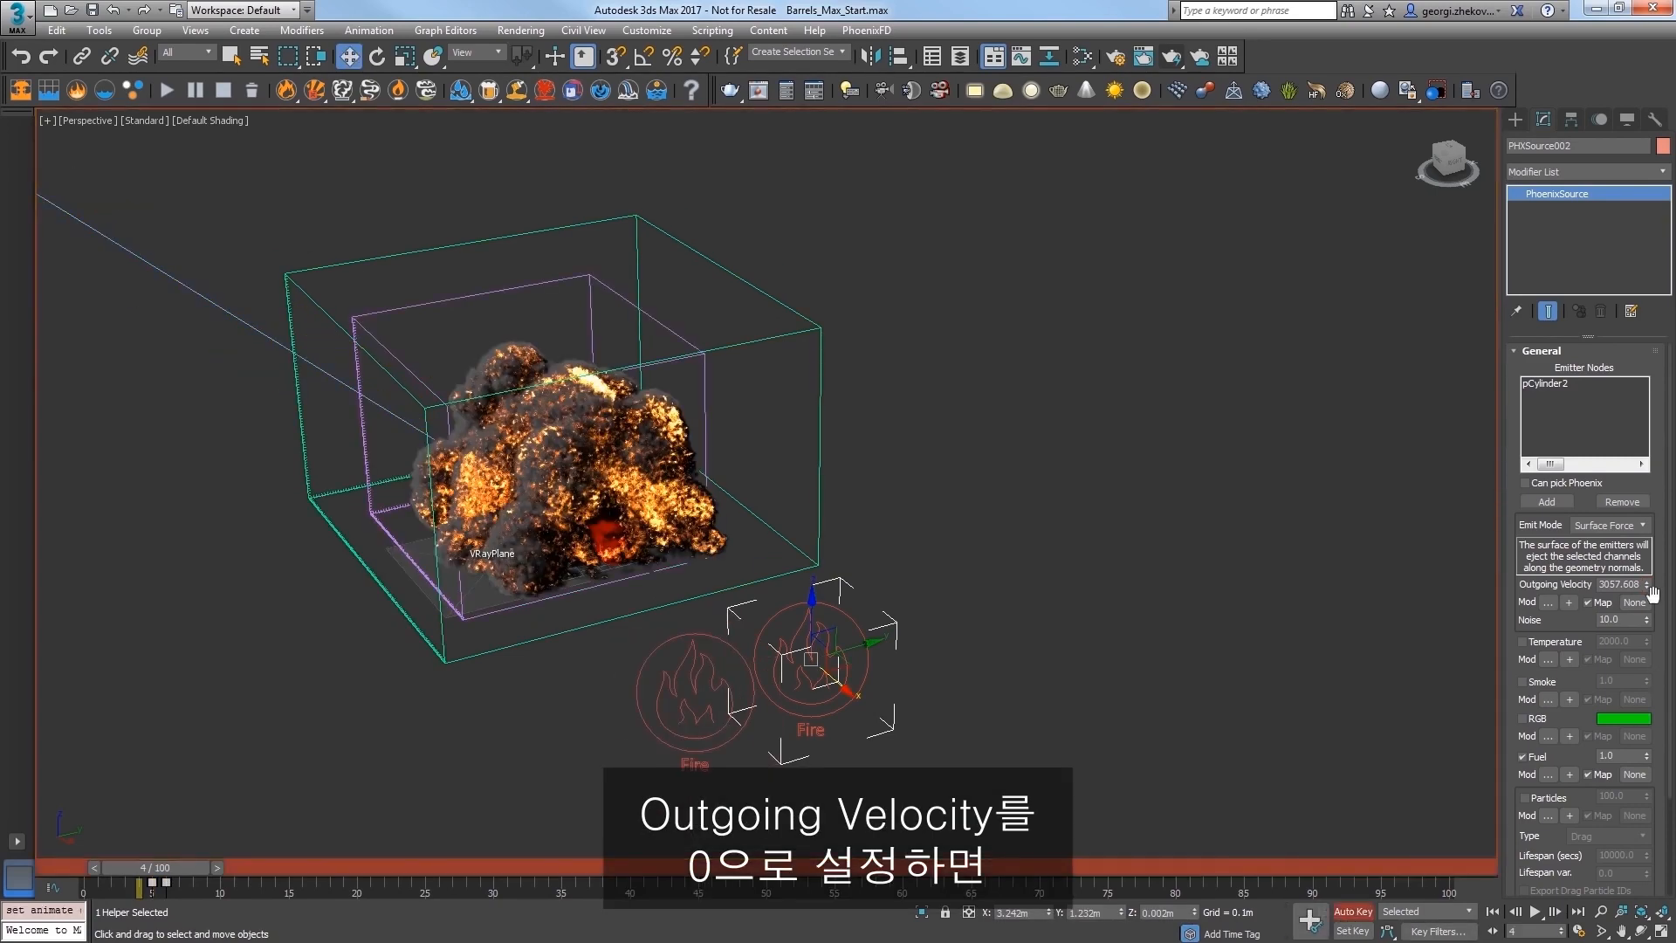
pyautogui.write('0')
pyautogui.press('Return')
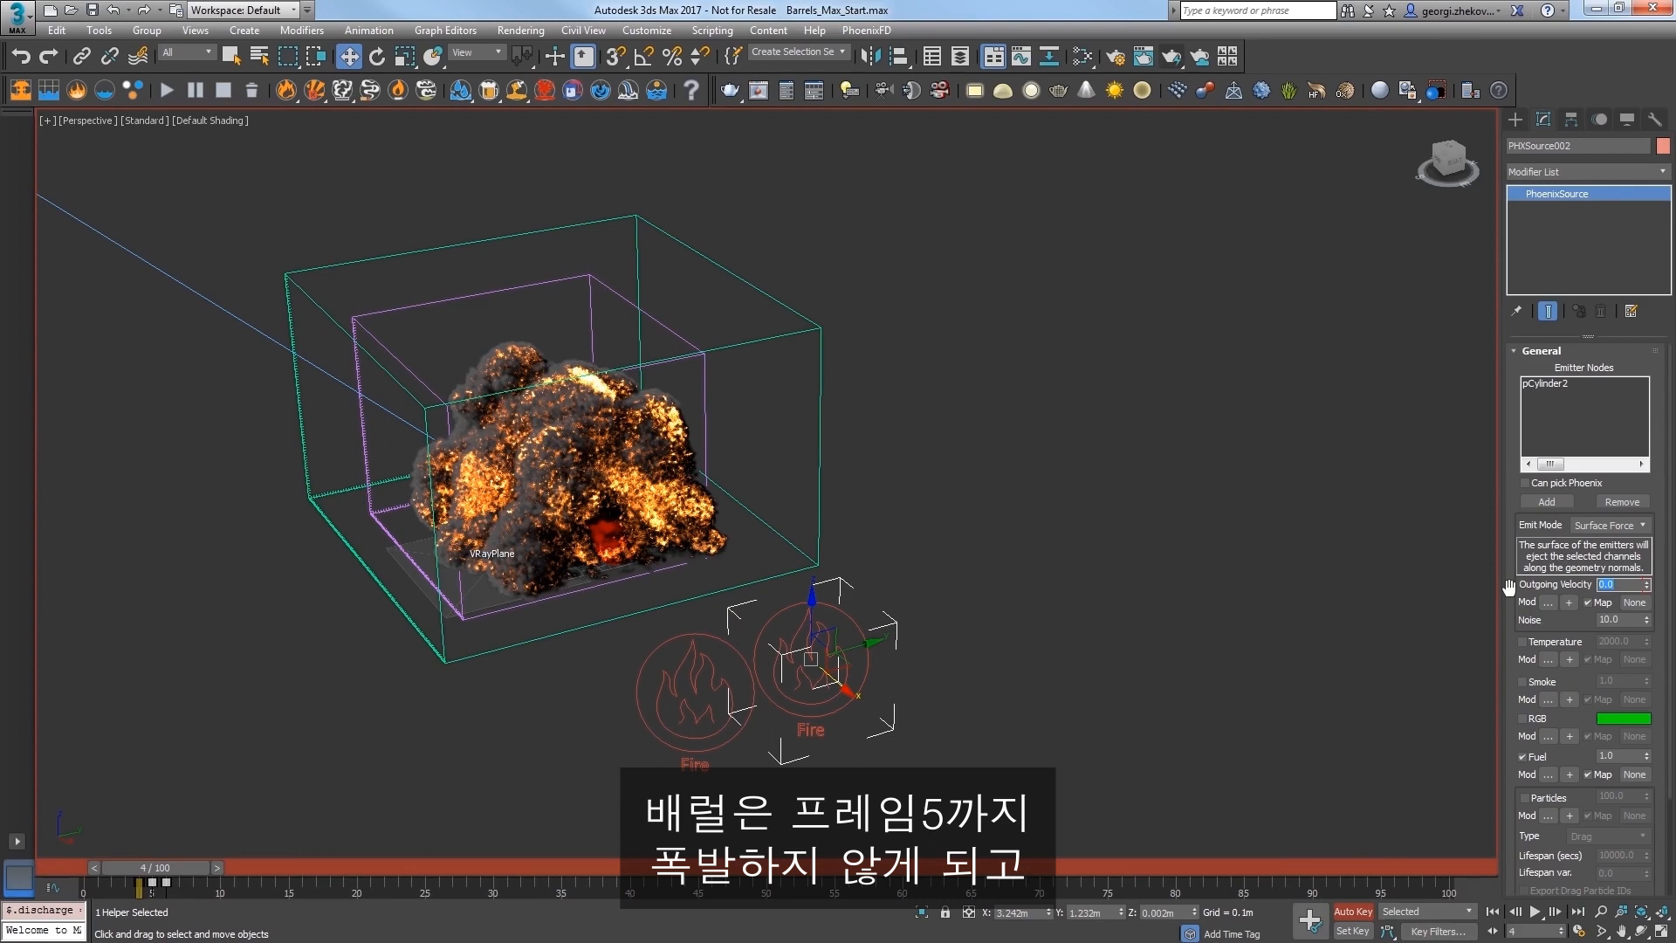
pyautogui.click(1364, 911)
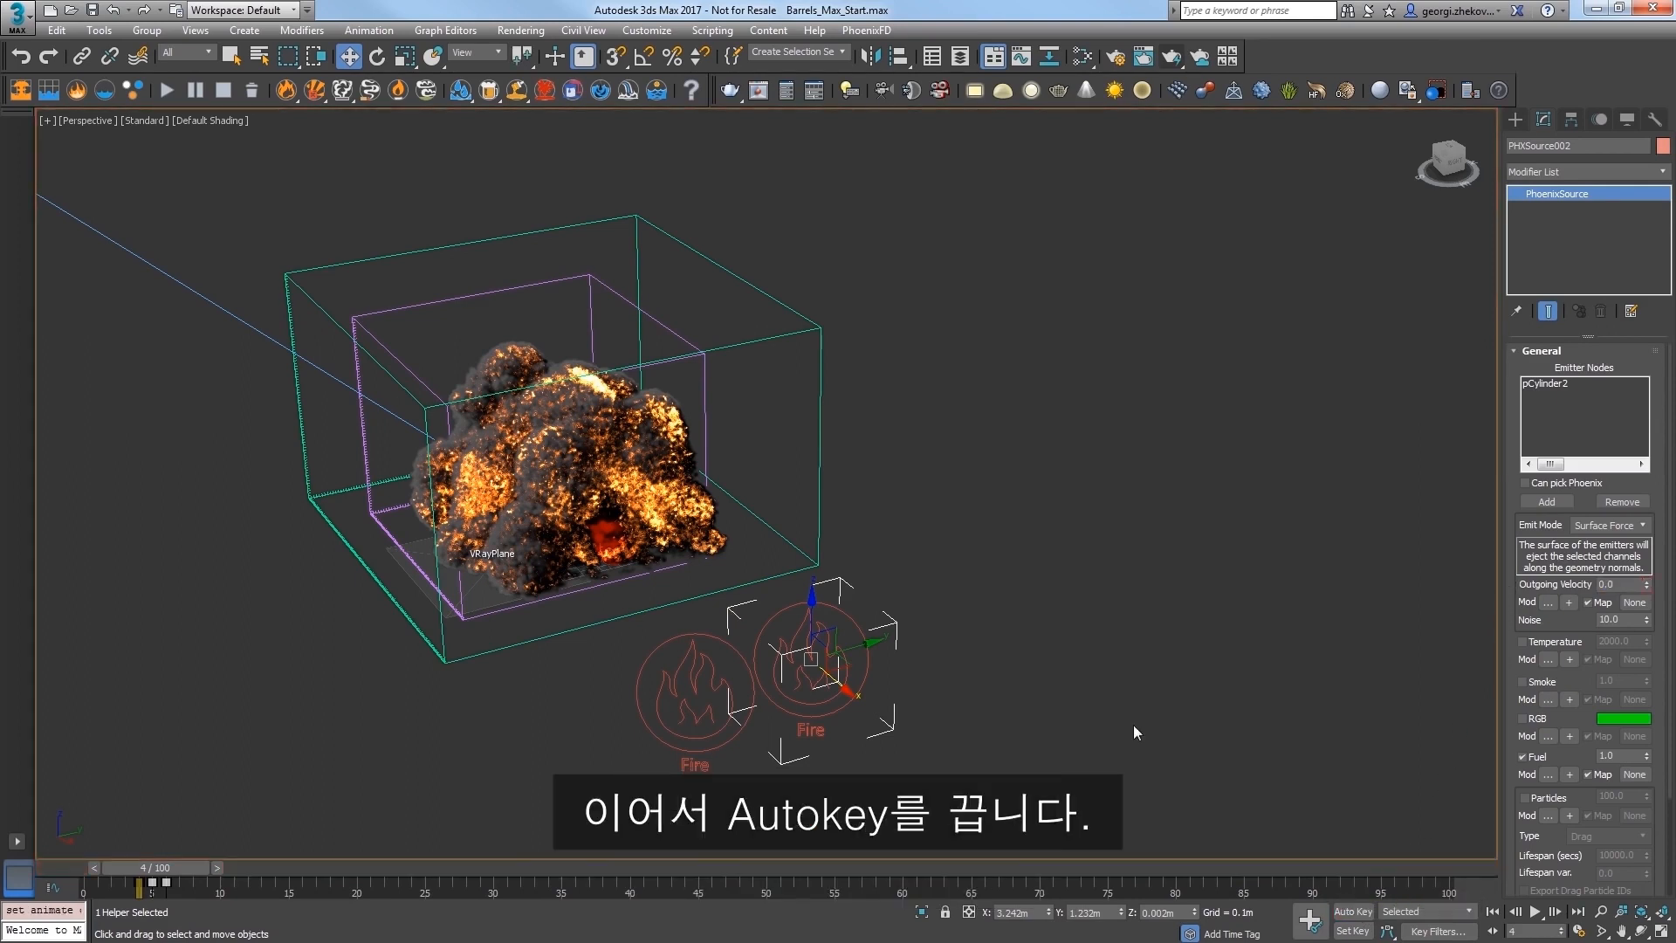
# Step: Rerun the simulation with the delayed second barrel and stop it at frame 11
pyautogui.click(169, 90)
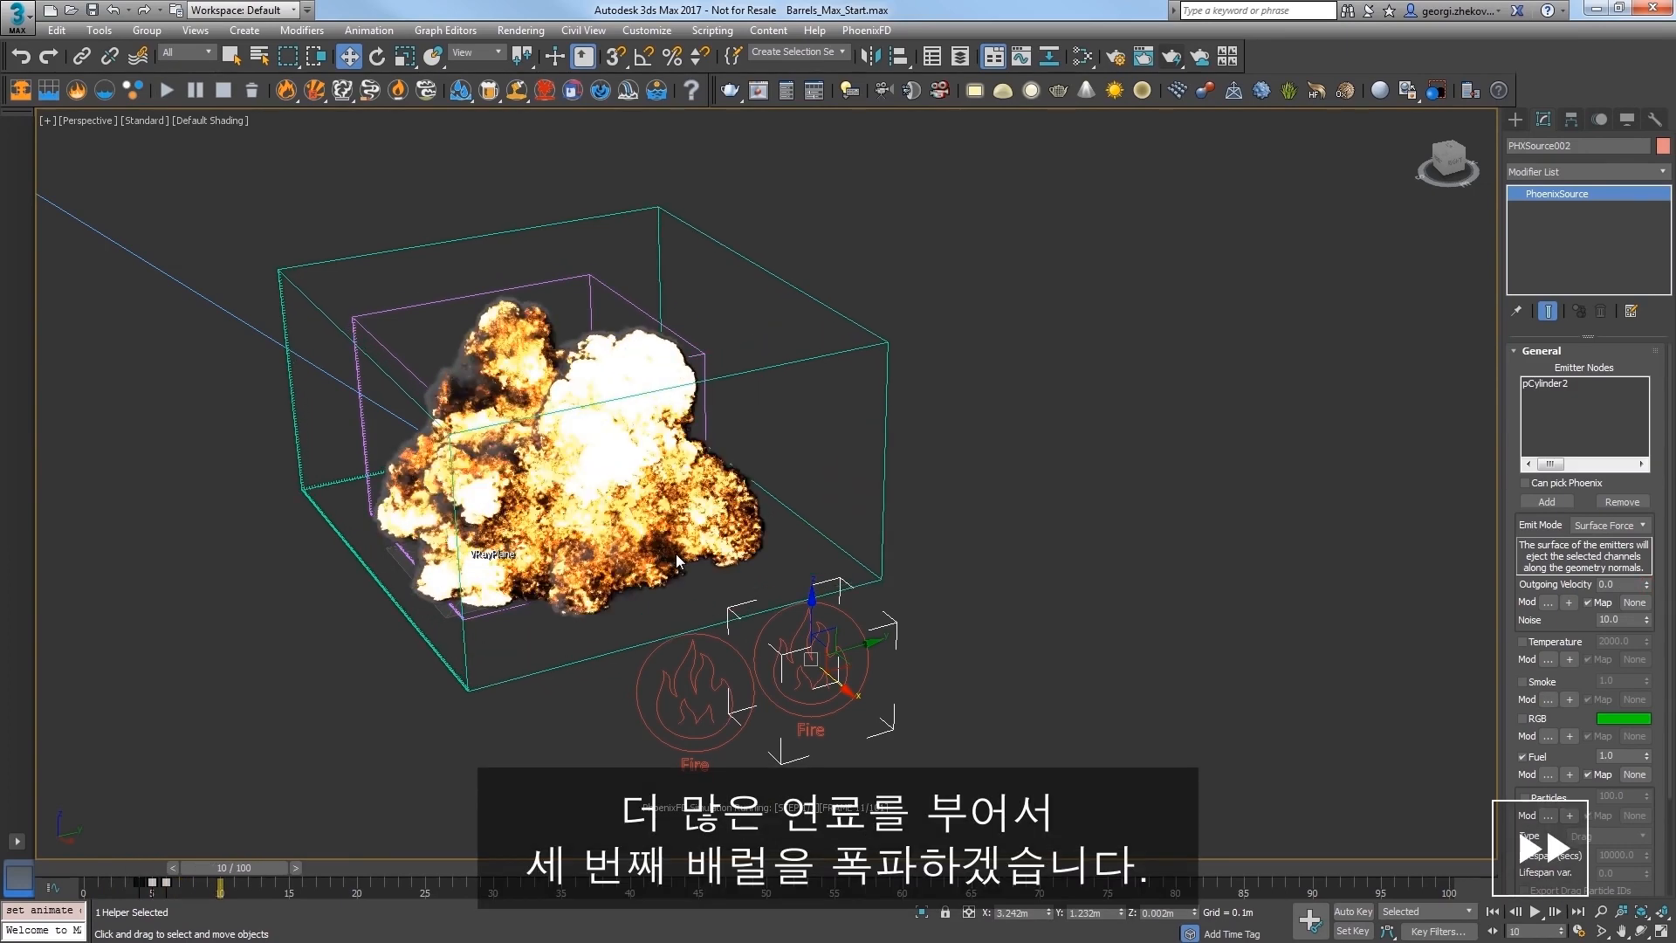
pyautogui.click(222, 91)
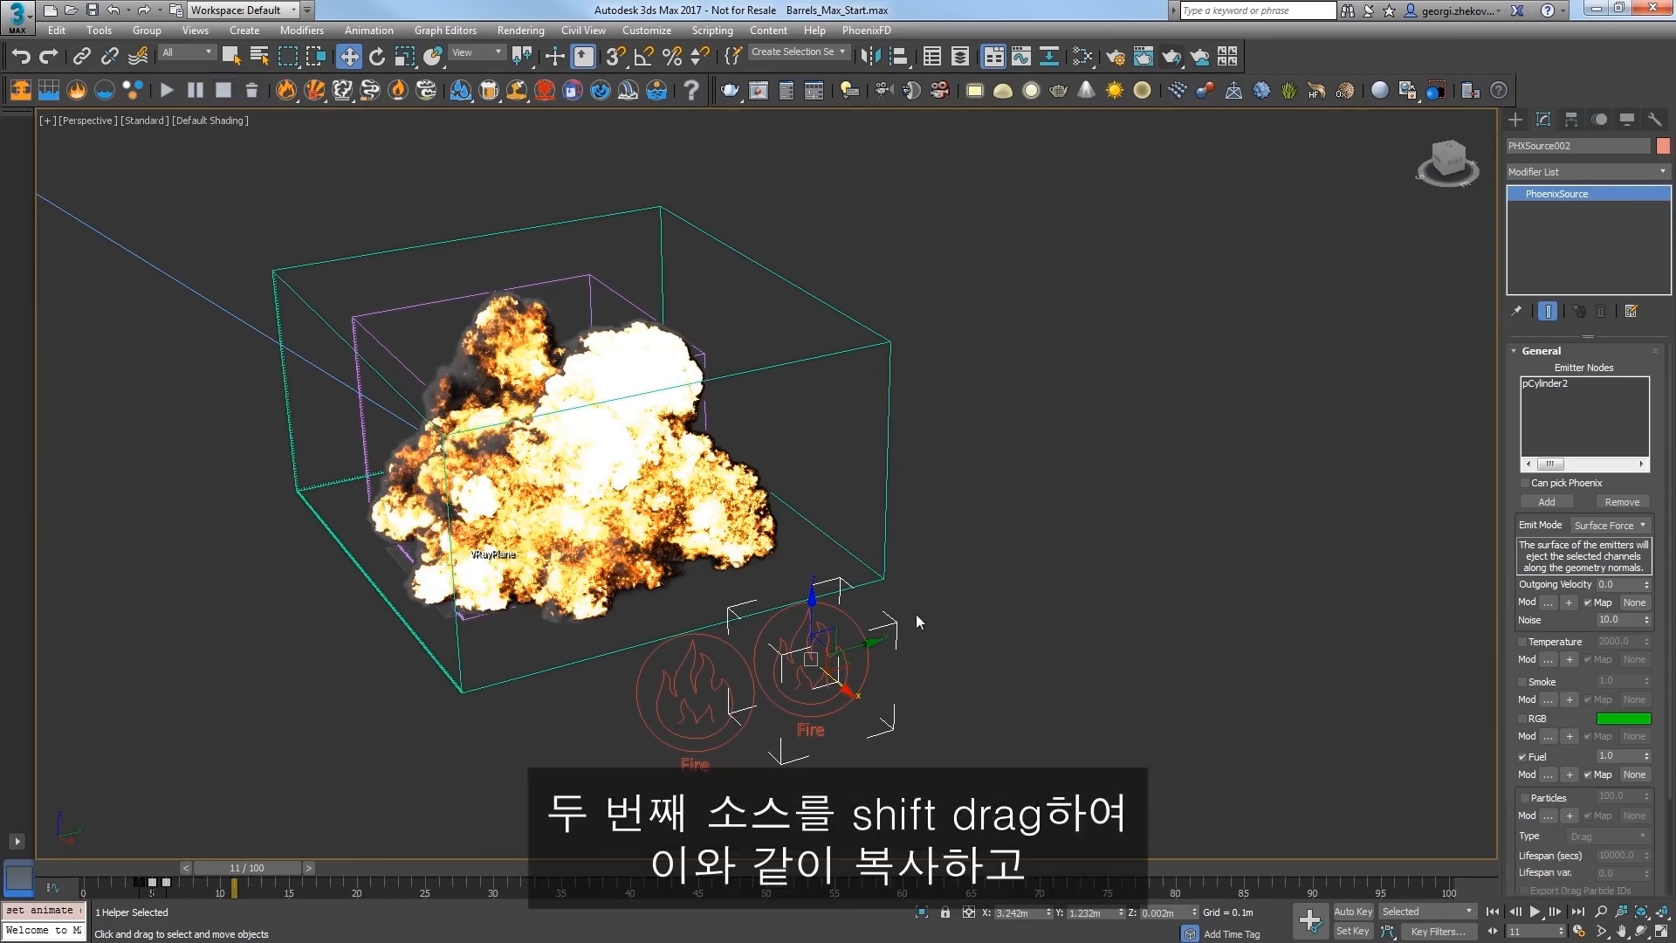
# Step: Clone the second fire source as a copy and, at frame 0, add the standing red barrel as its emitter node
pyautogui.moveTo(860, 646)
pyautogui.keyDown('shift'); pyautogui.mouseDown()
pyautogui.moveTo(995, 625)
pyautogui.moveTo(971, 618)
pyautogui.mouseUp(); pyautogui.keyUp('shift')
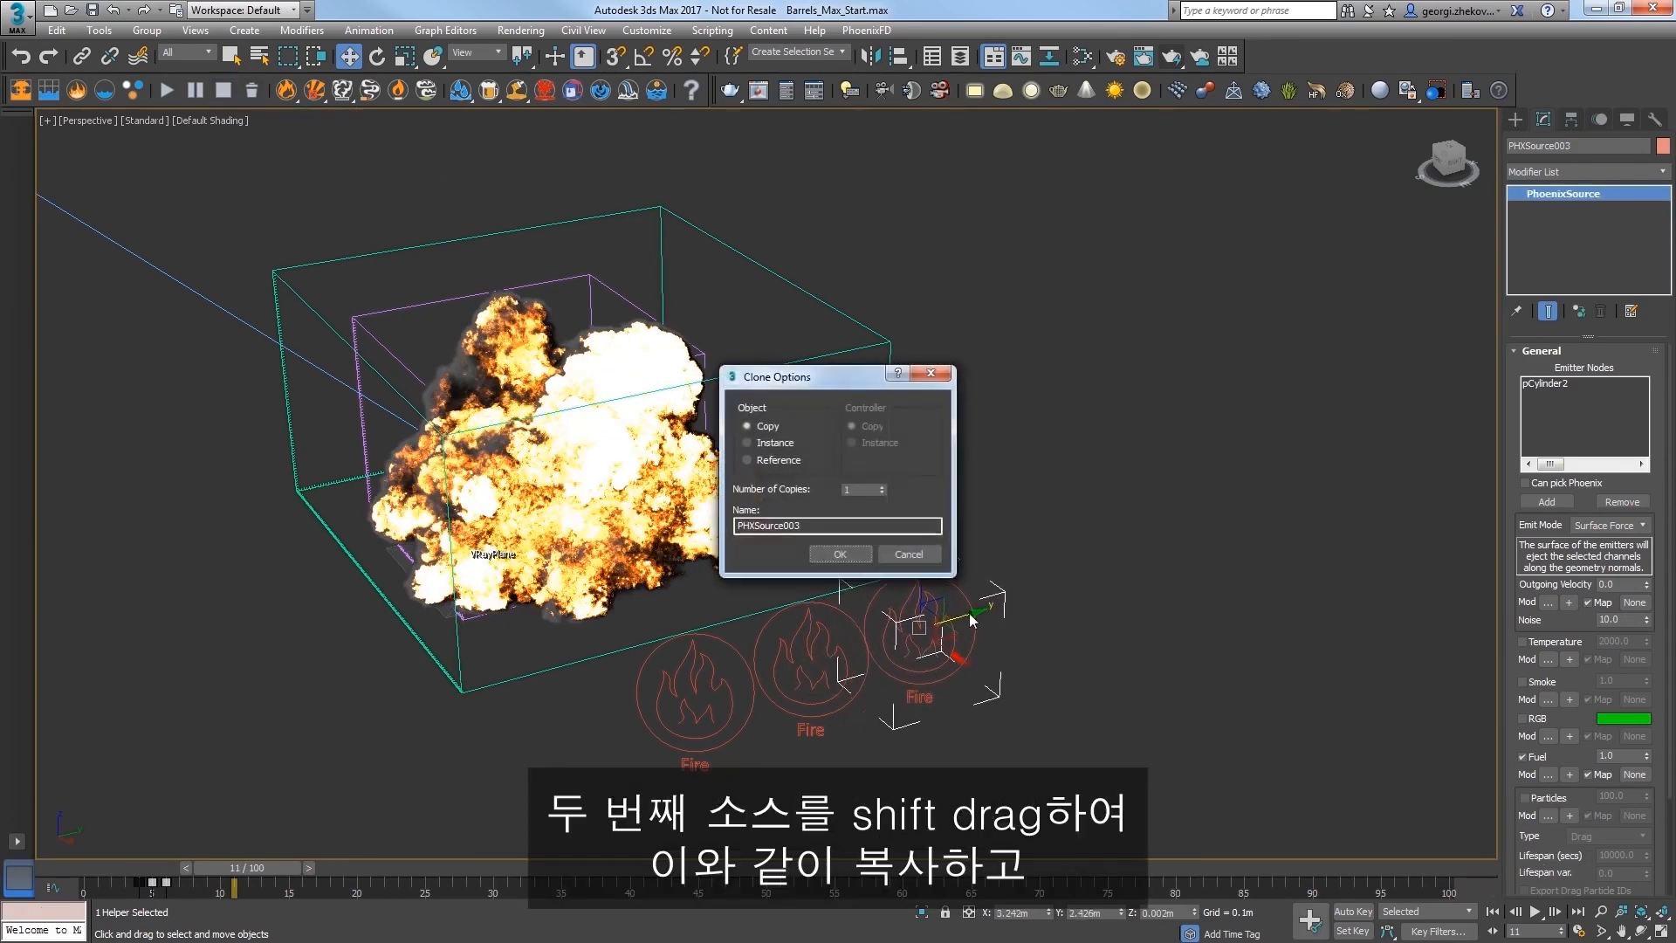
pyautogui.click(855, 559)
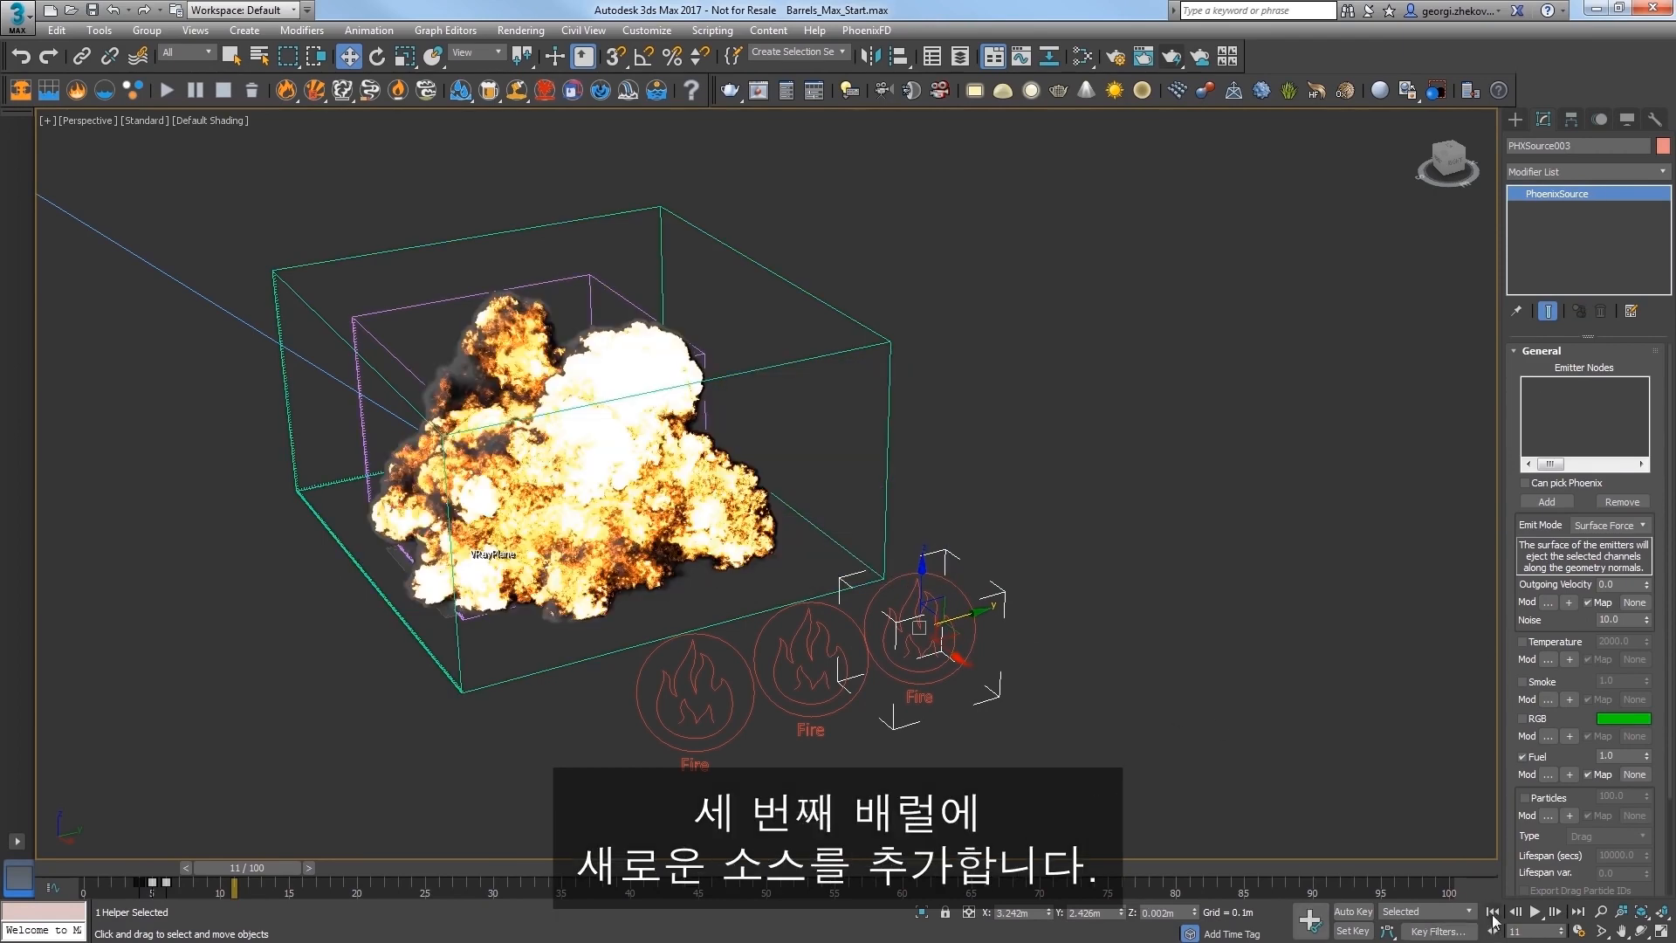
pyautogui.click(1493, 912)
pyautogui.click(1545, 502)
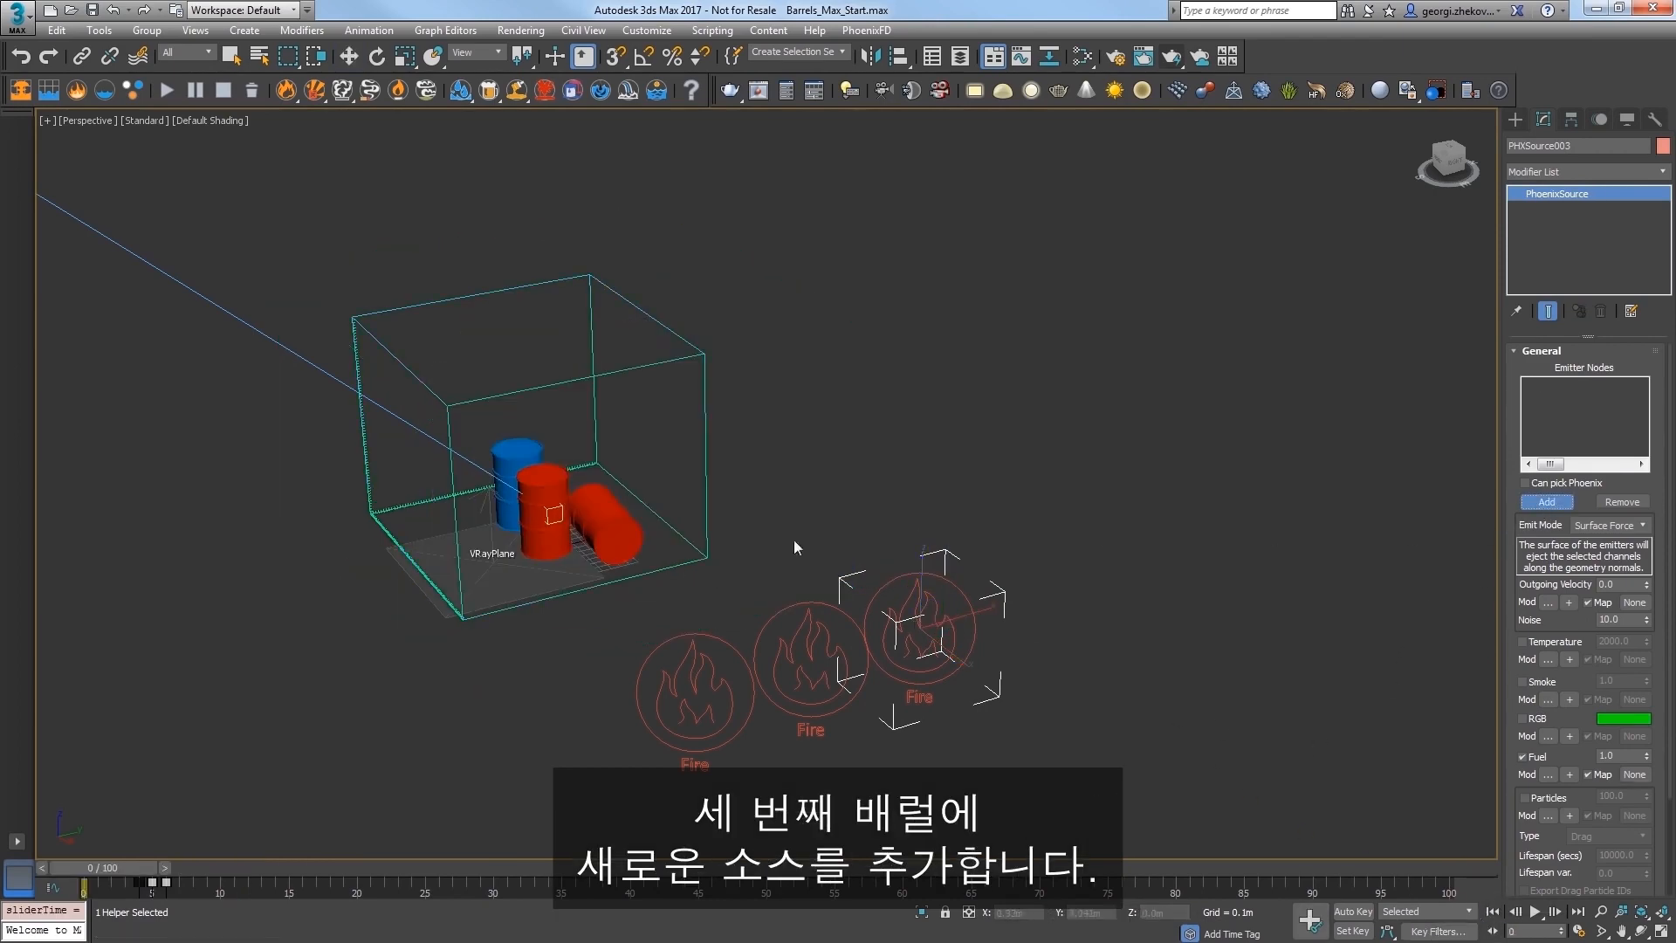
pyautogui.click(557, 478)
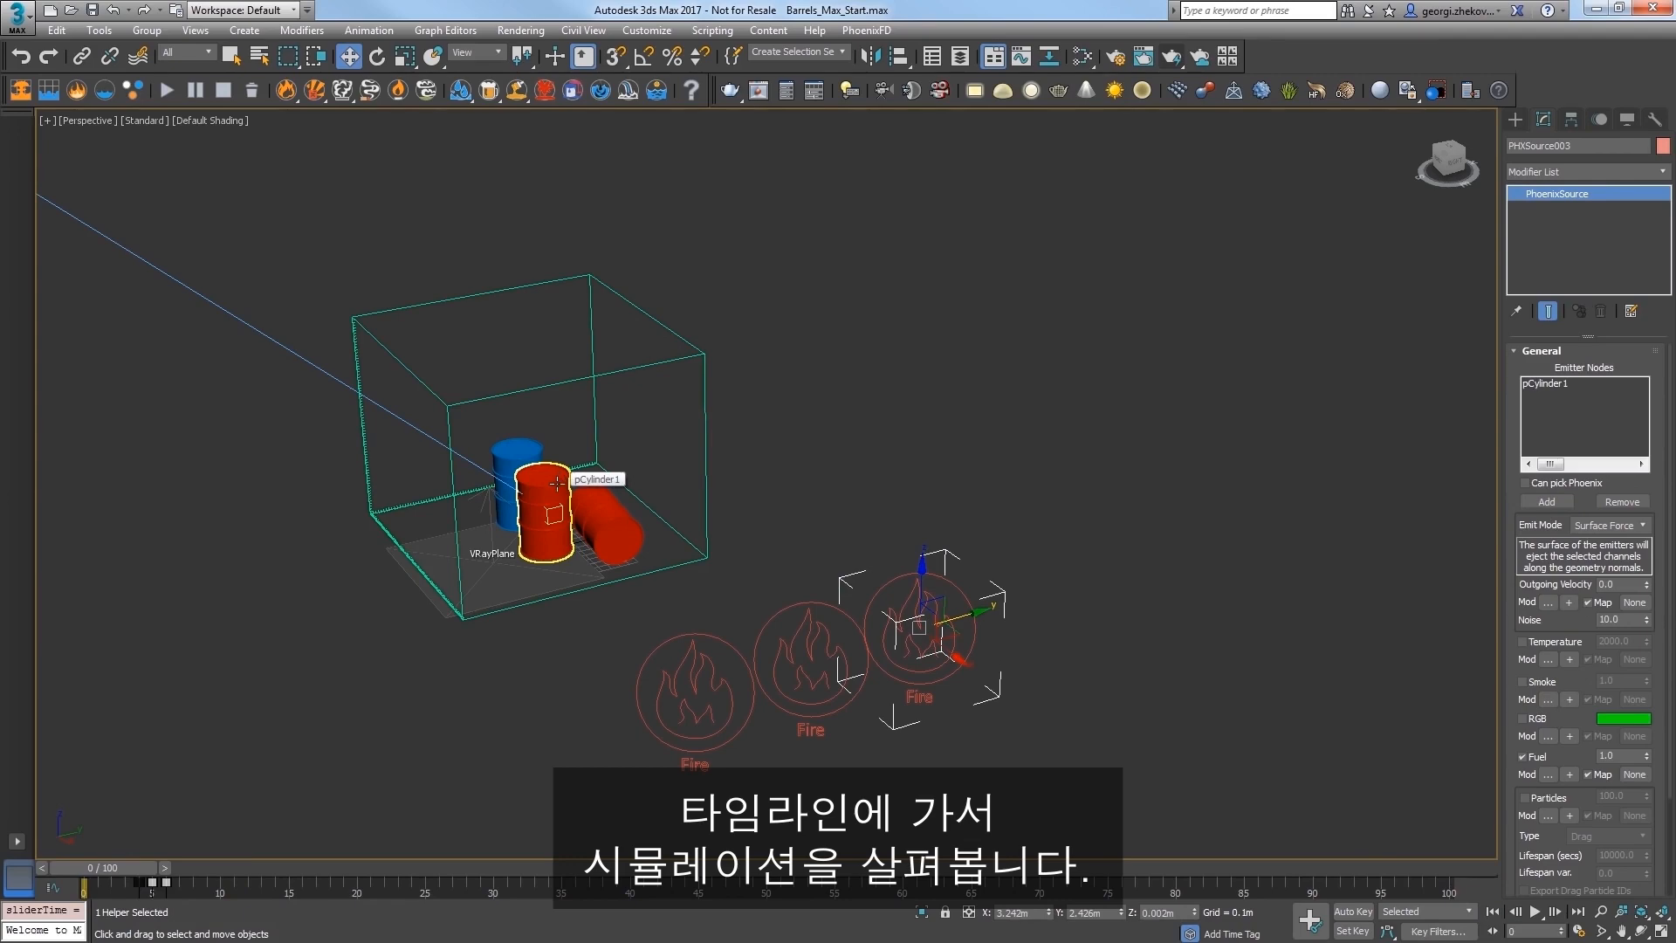
# Step: Turn off Adaptive Degradation and move the third fire source's Outgoing Velocity keyframes to around frame 40
pyautogui.moveTo(110, 870); pyautogui.dragTo(260, 875)
pyautogui.press('w')
pyautogui.click(1190, 932)
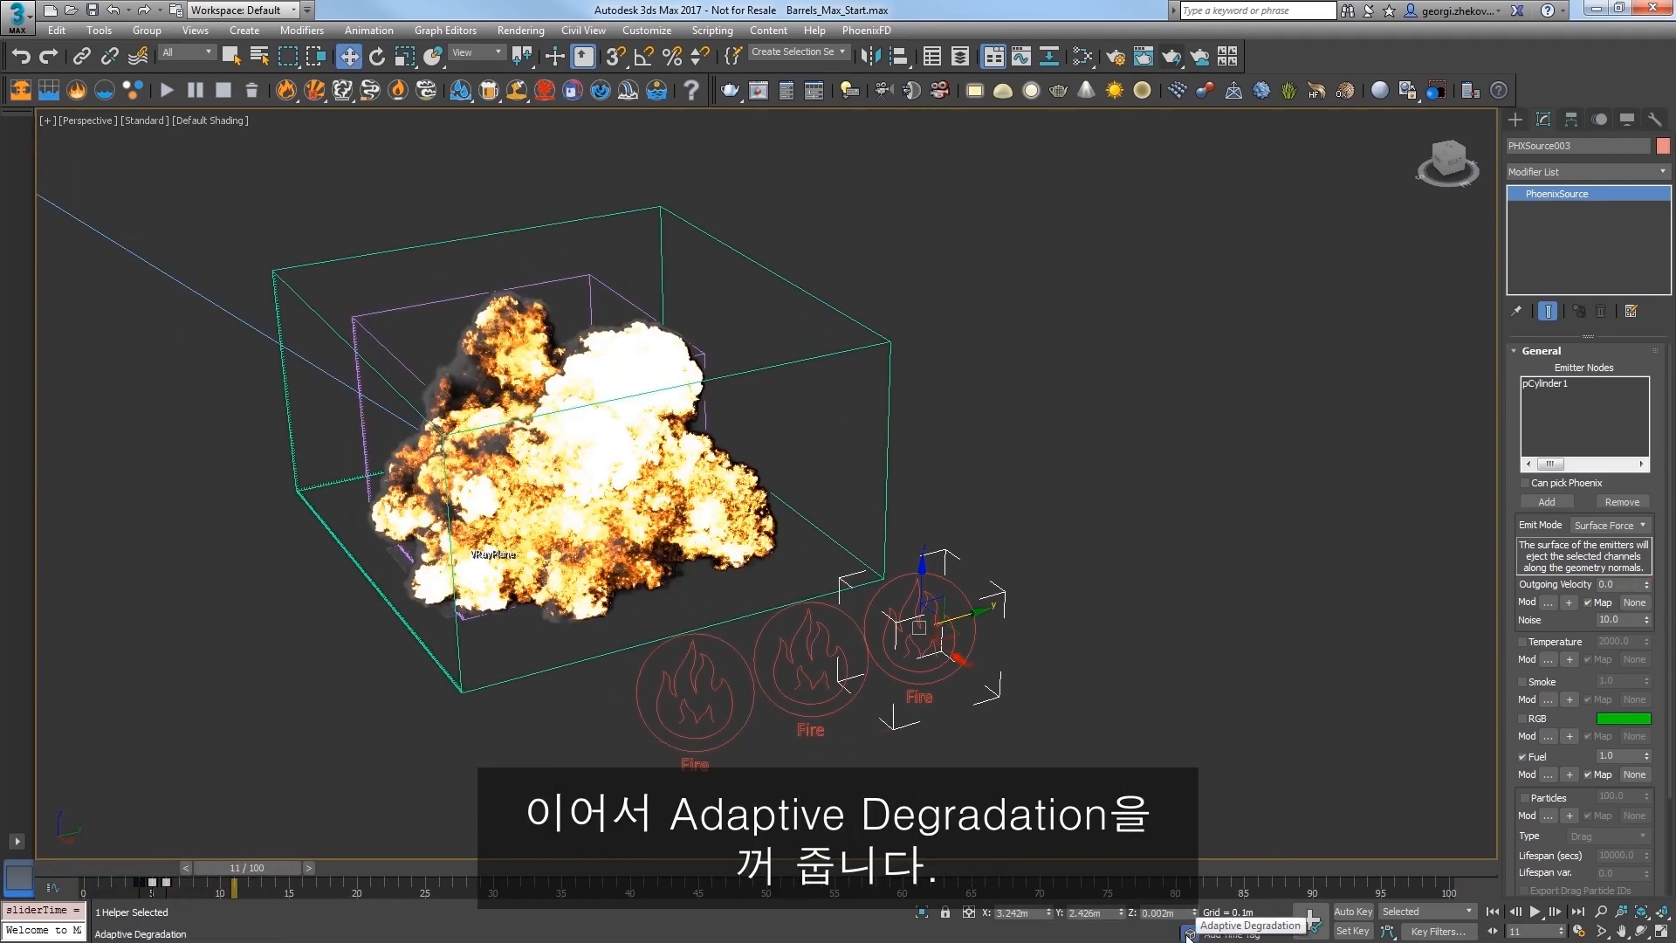
pyautogui.moveTo(264, 862); pyautogui.dragTo(652, 867)
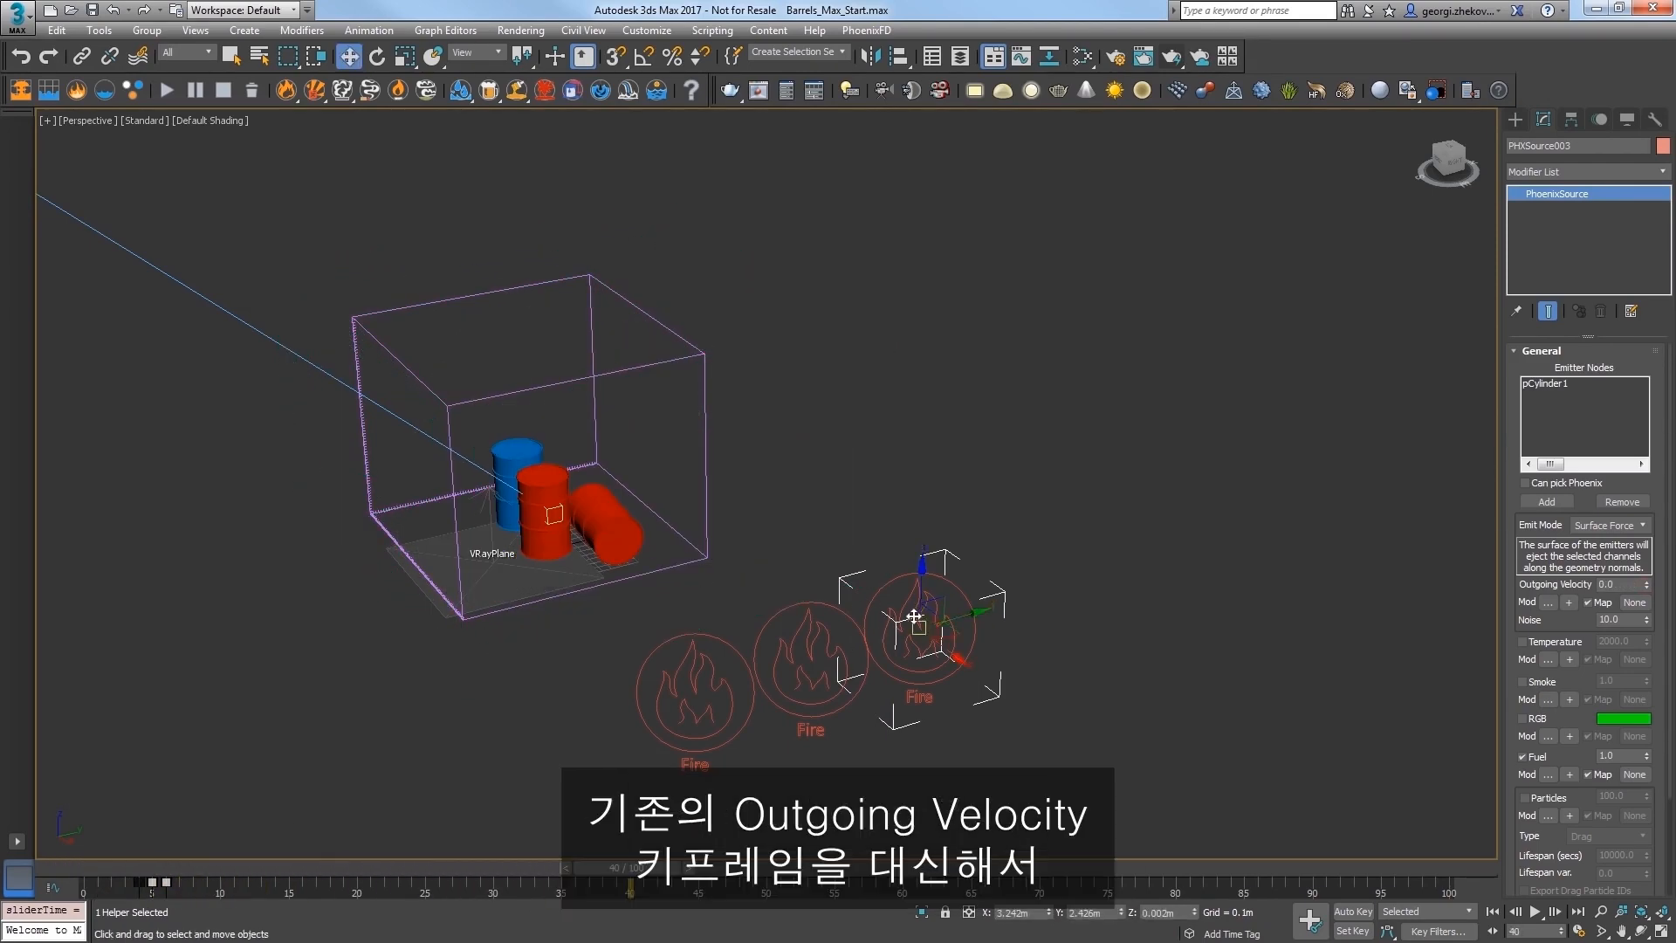
pyautogui.moveTo(186, 894); pyautogui.dragTo(642, 899)
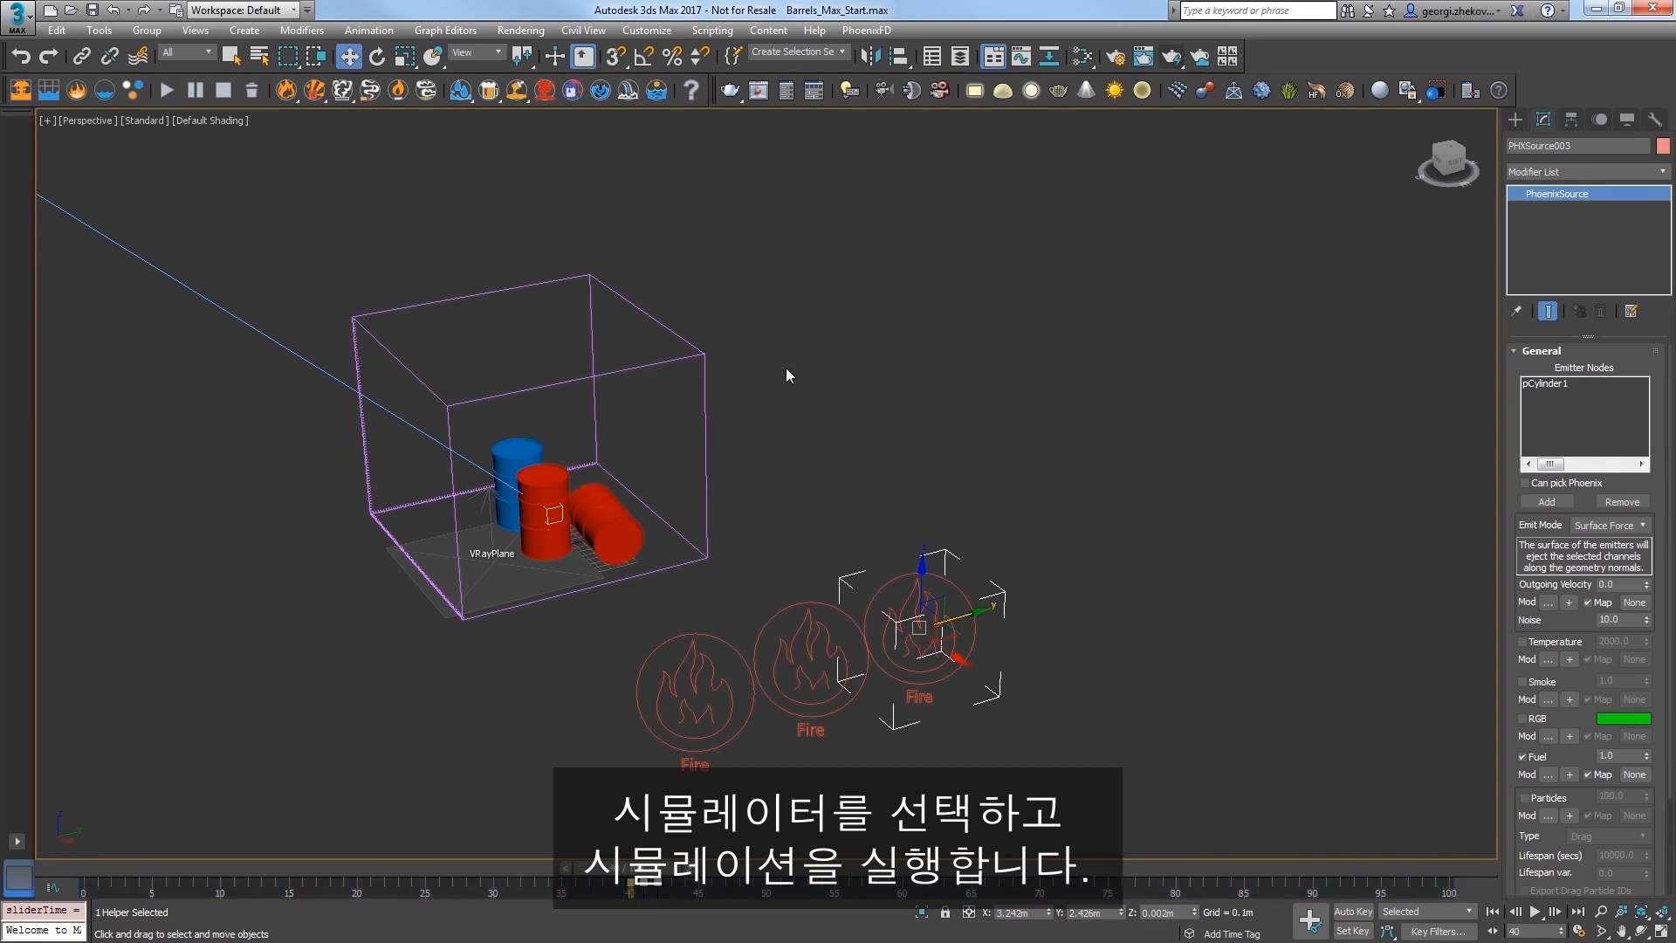
# Step: Select the simulator, run the simulation of all three barrel explosions and stop it at frame 80
pyautogui.moveTo(785, 364); pyautogui.dragTo(622, 349)
pyautogui.keyDown('alt'); pyautogui.moveTo(635, 365); pyautogui.dragTo(966, 508, button='middle'); pyautogui.keyUp('alt')
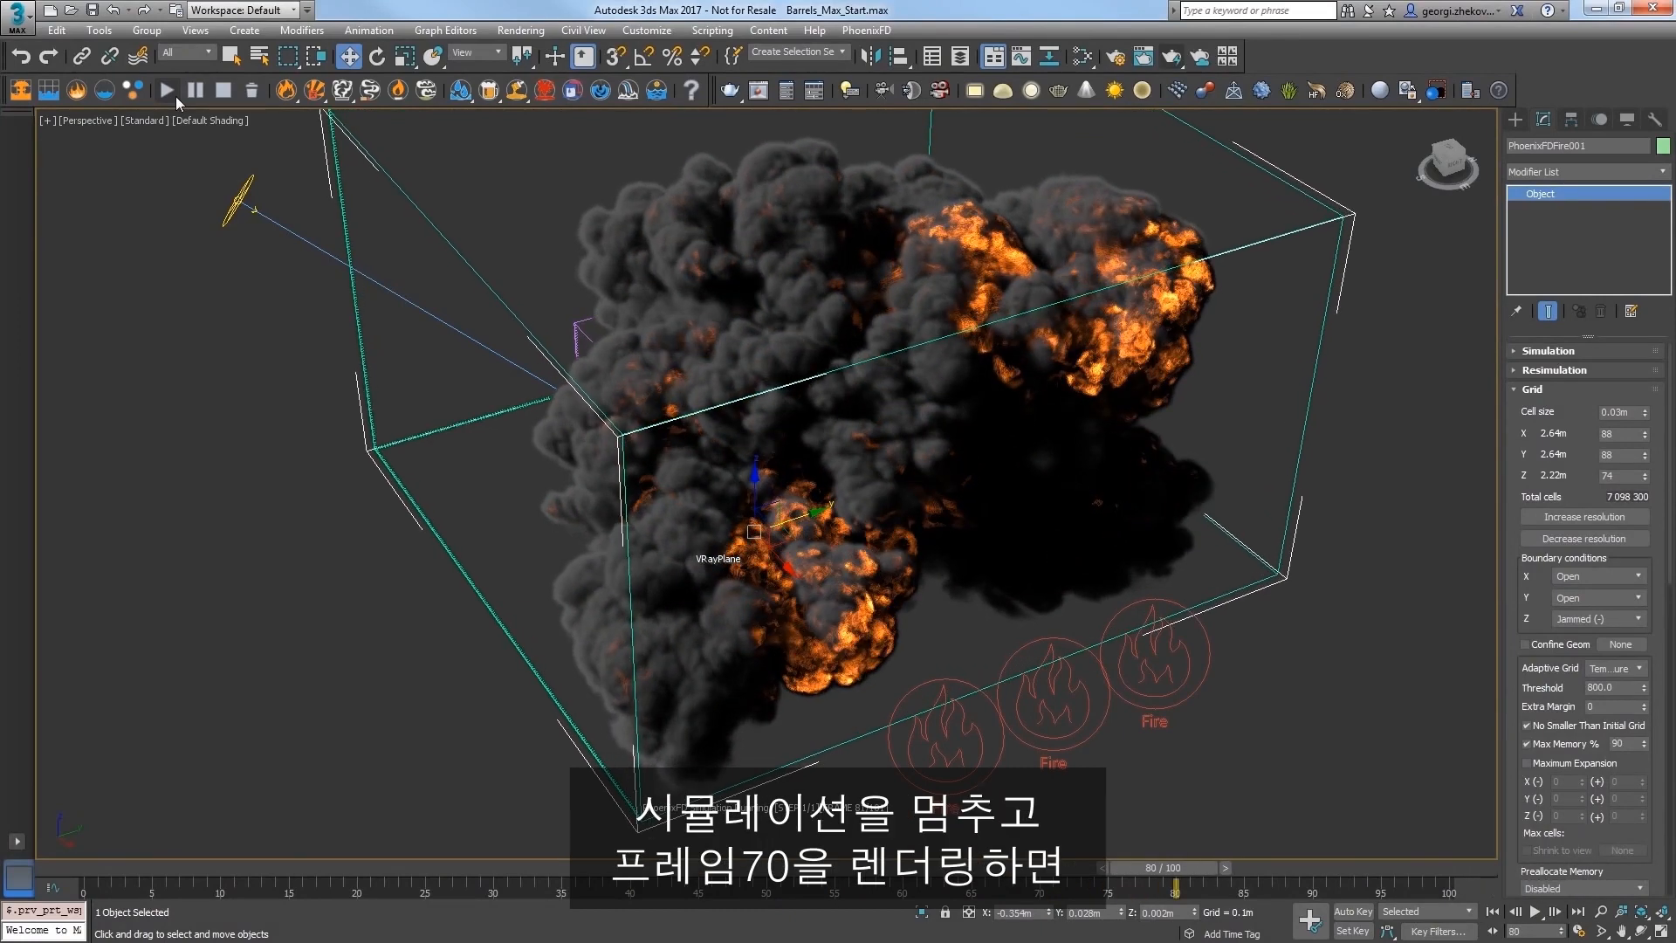
pyautogui.click(218, 98)
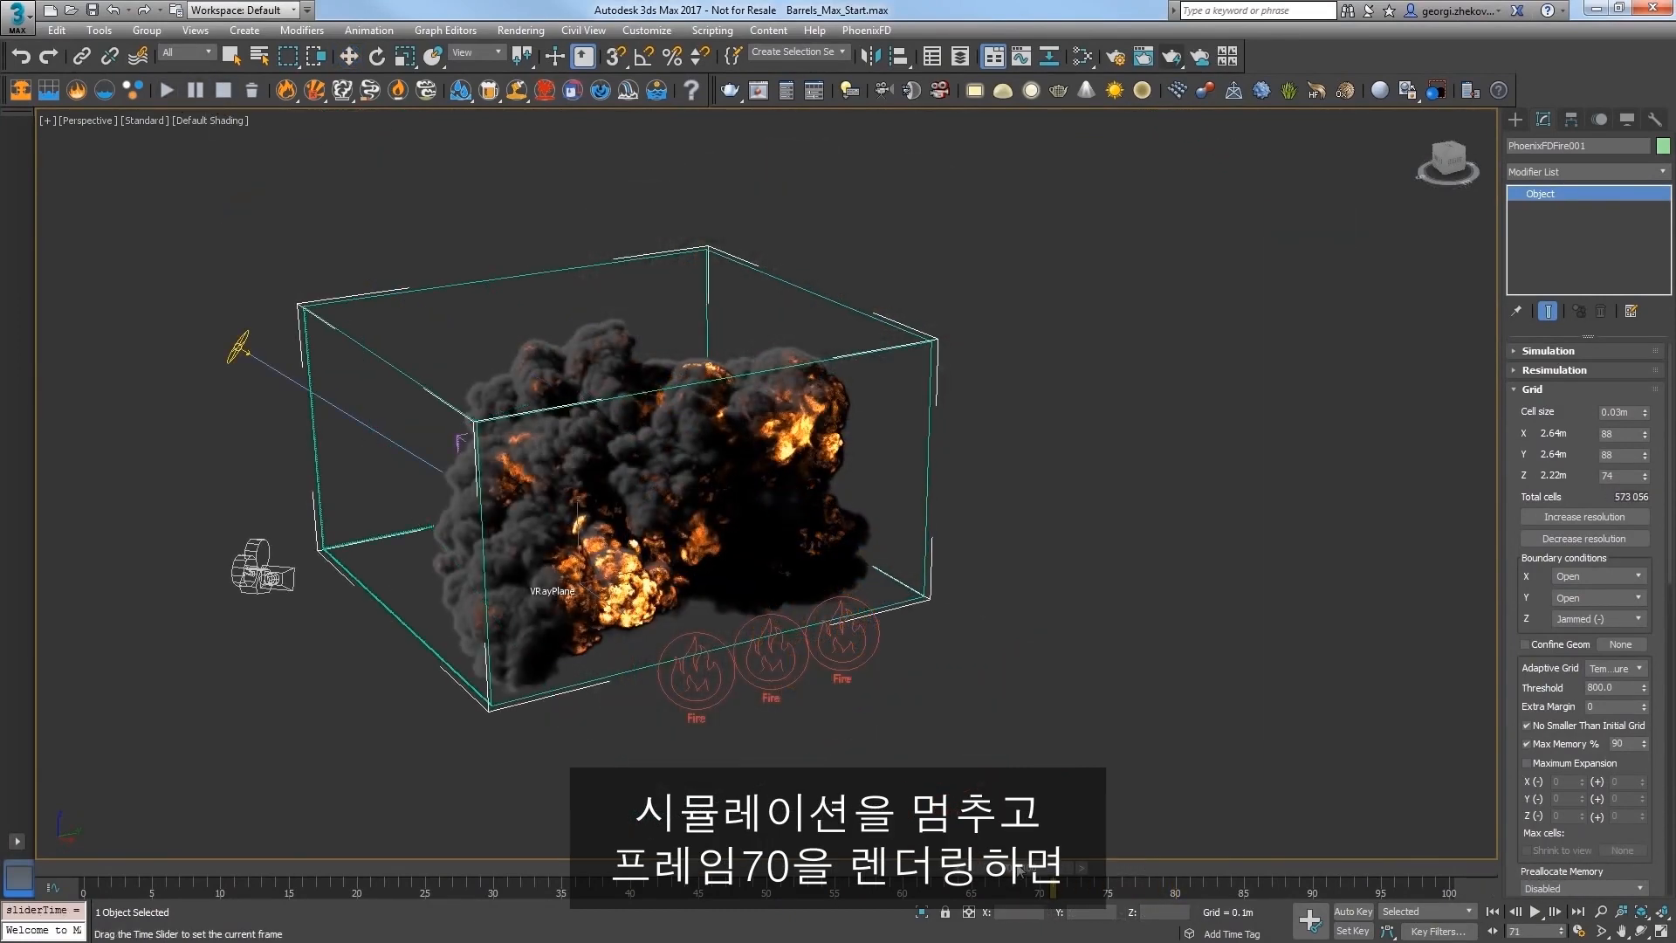
# Step: Go to frame 70 and render the three-barrel explosion from the Perspective view
pyautogui.keyDown('alt'); pyautogui.moveTo(690, 646); pyautogui.dragTo(681, 787, button='middle'); pyautogui.keyUp('alt')
pyautogui.moveTo(681, 787); pyautogui.dragTo(728, 789, button='middle')
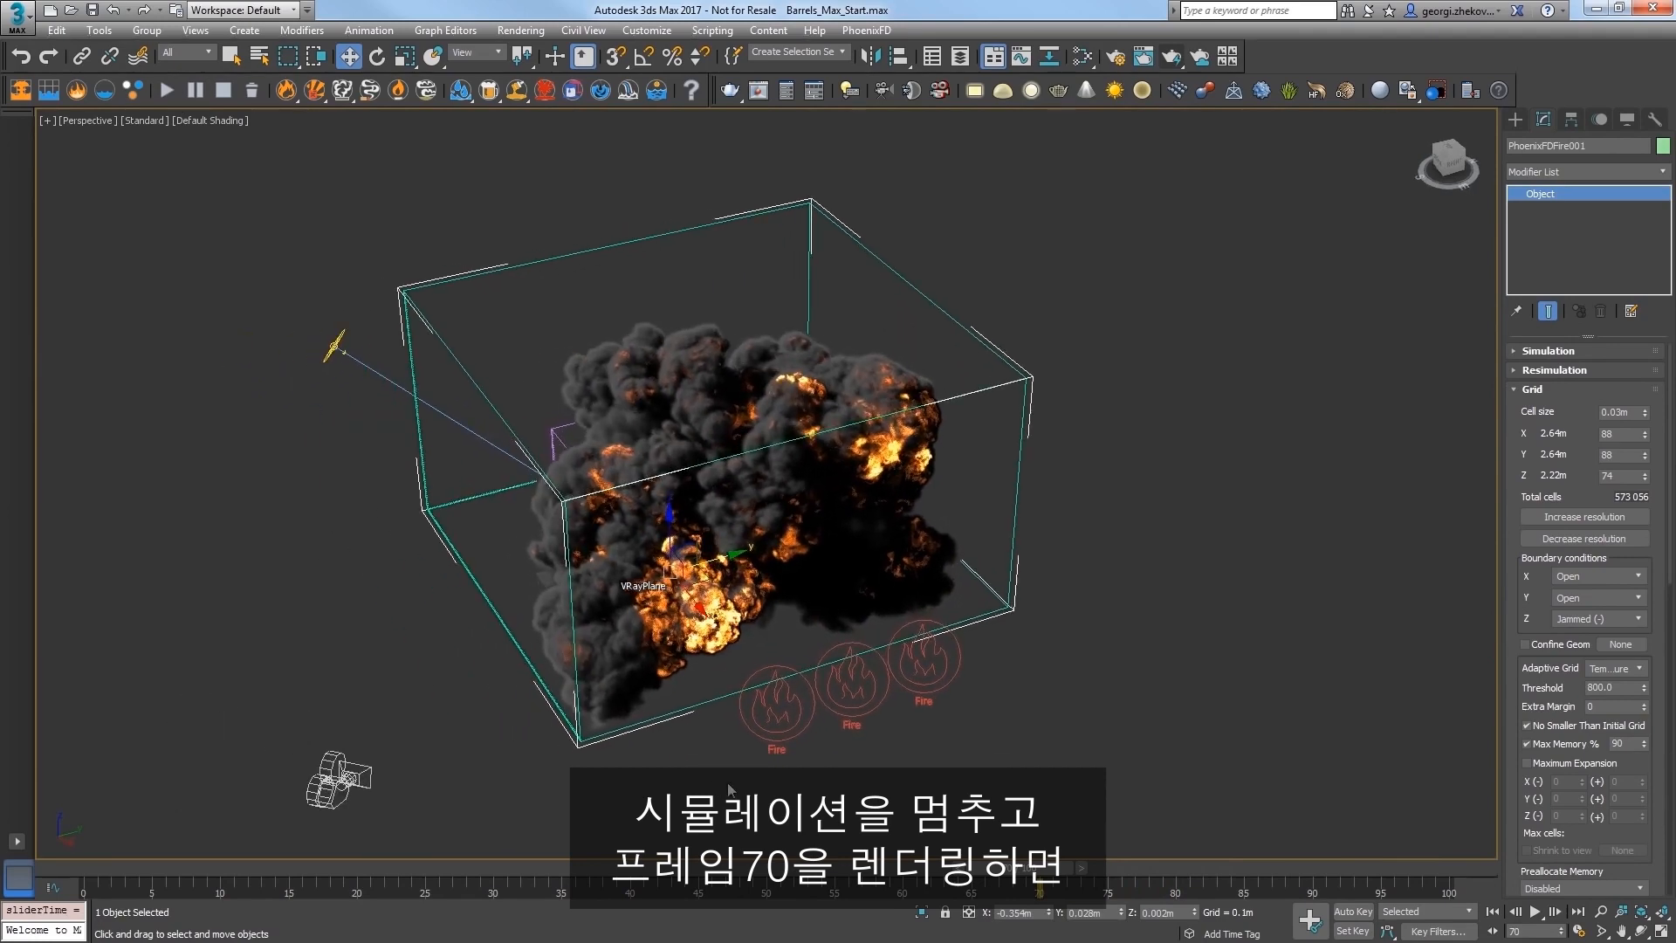
pyautogui.click(1171, 57)
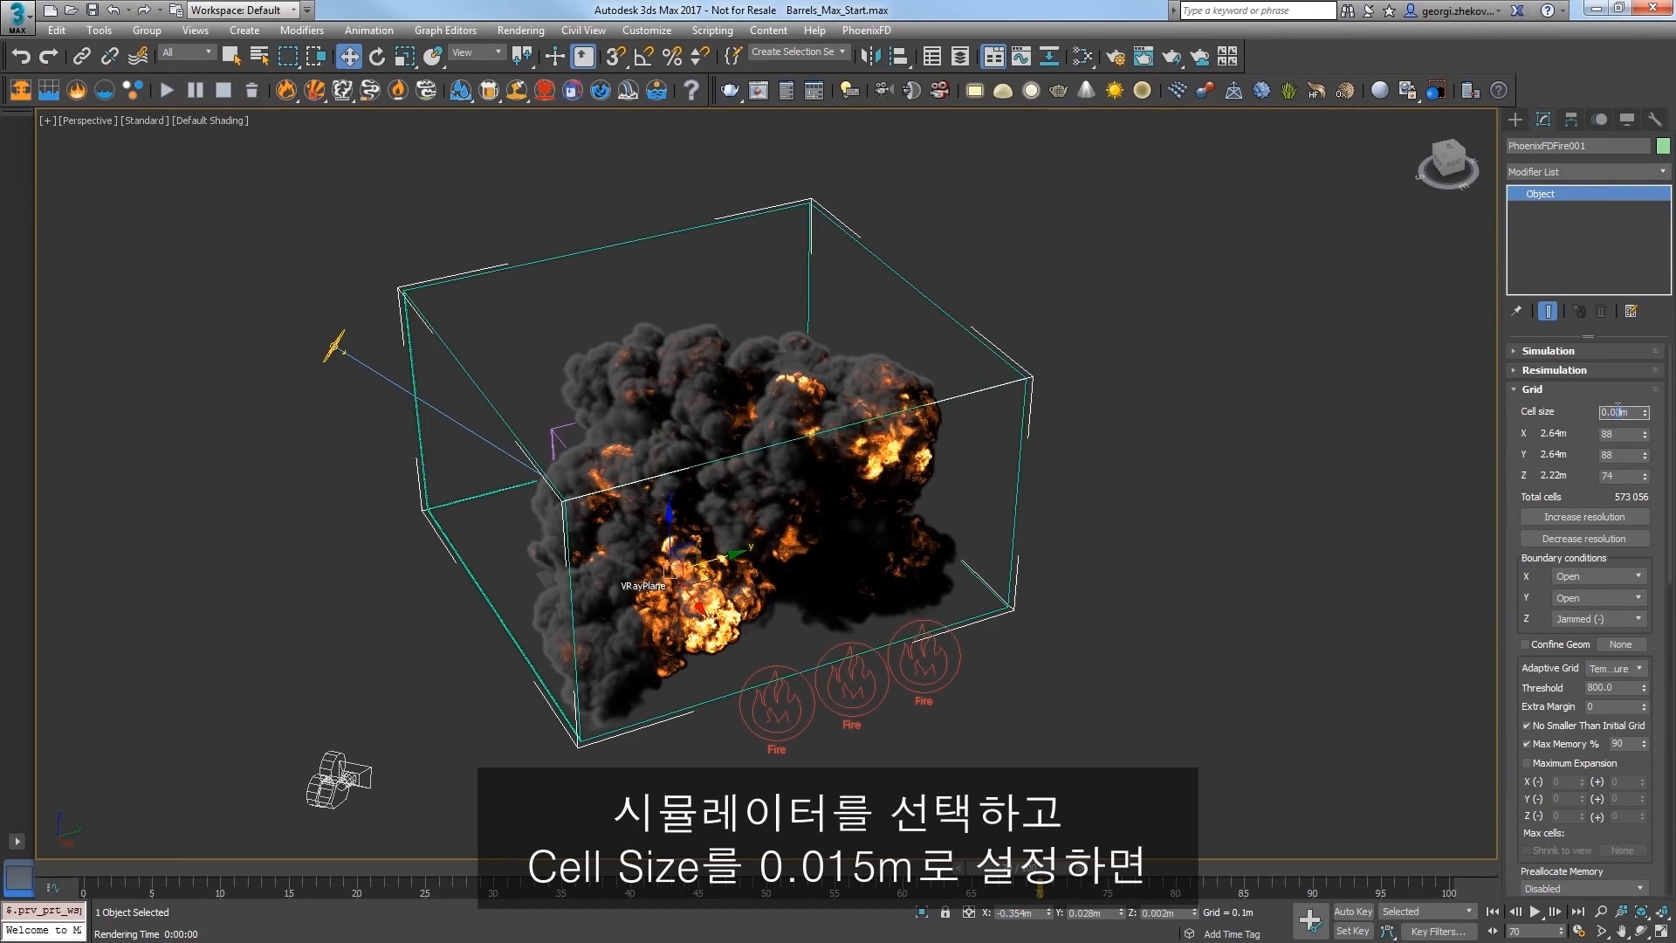
# Step: Set the simulator's cell size to 0.015 m and start the simulation again for more detail
pyautogui.write('5')
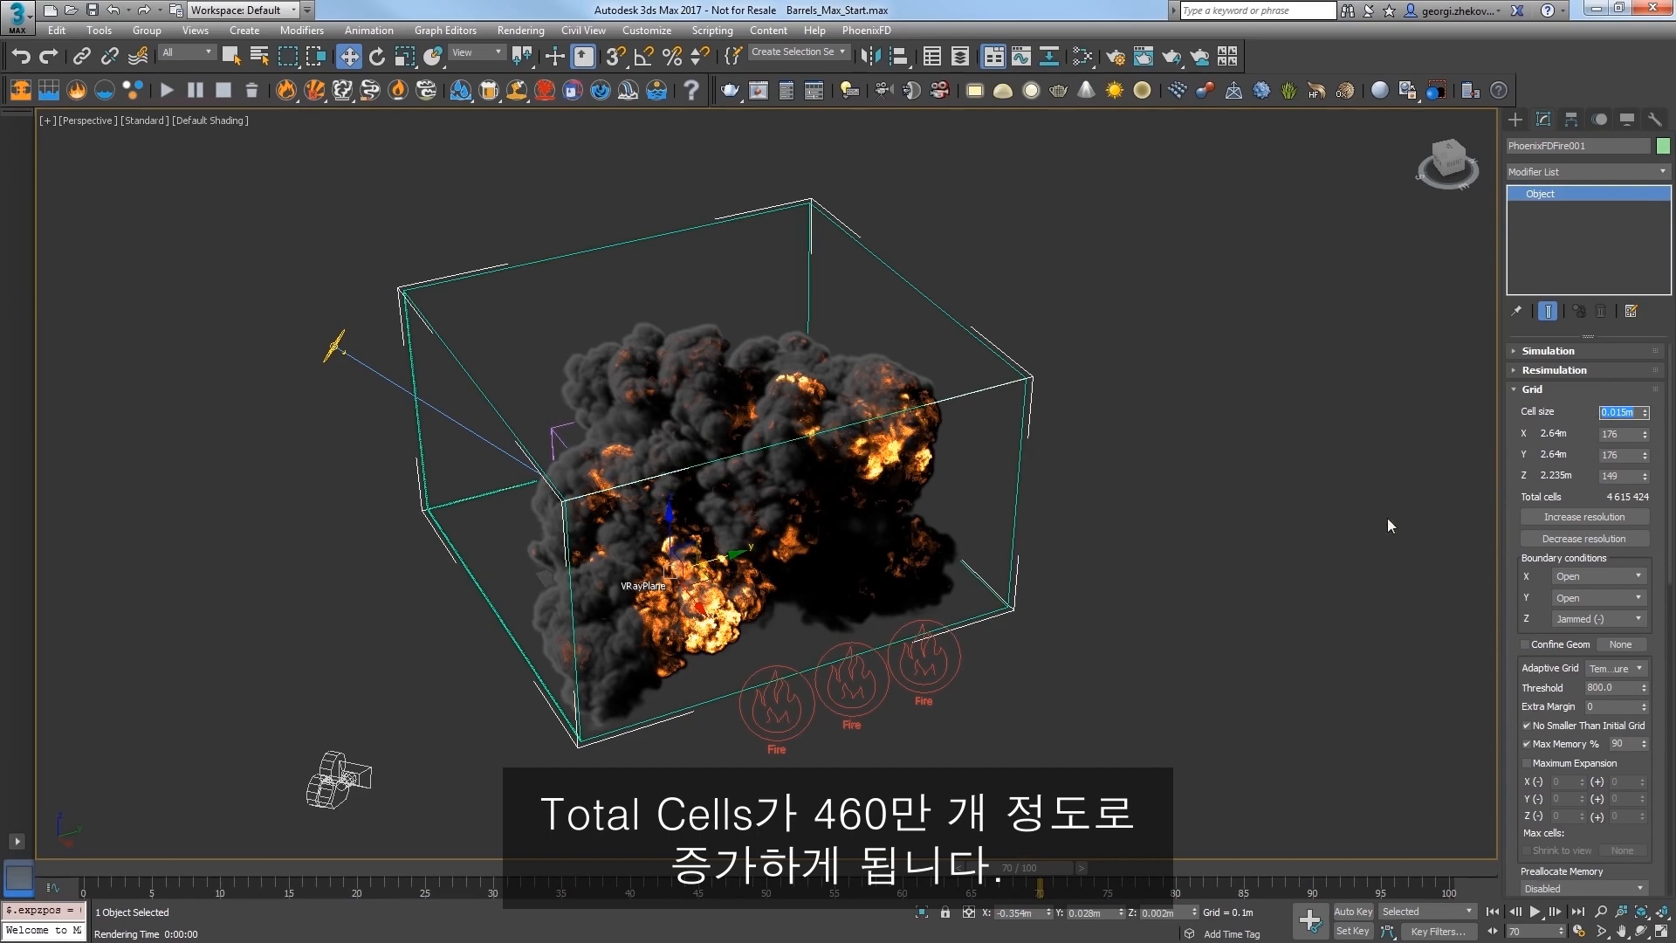
pyautogui.moveTo(1178, 646)
pyautogui.keyDown('alt'); pyautogui.mouseDown(button='middle')
pyautogui.moveTo(1174, 620)
pyautogui.moveTo(1124, 654)
pyautogui.moveTo(1153, 652)
pyautogui.mouseUp(button='middle'); pyautogui.keyUp('alt')
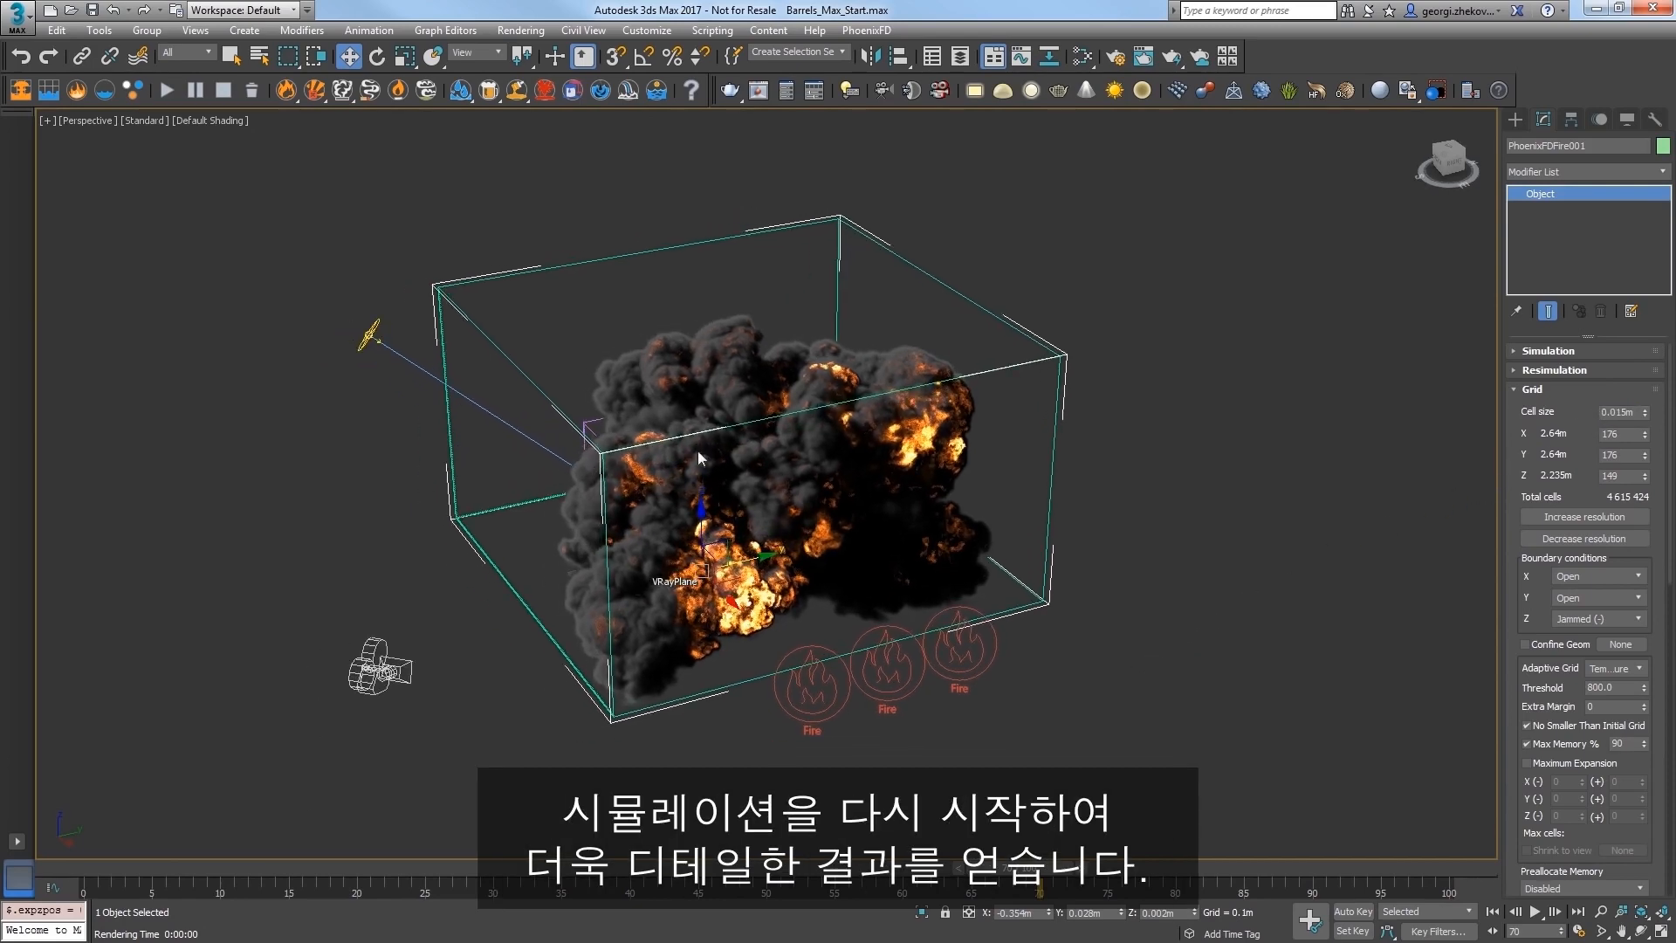
pyautogui.click(164, 87)
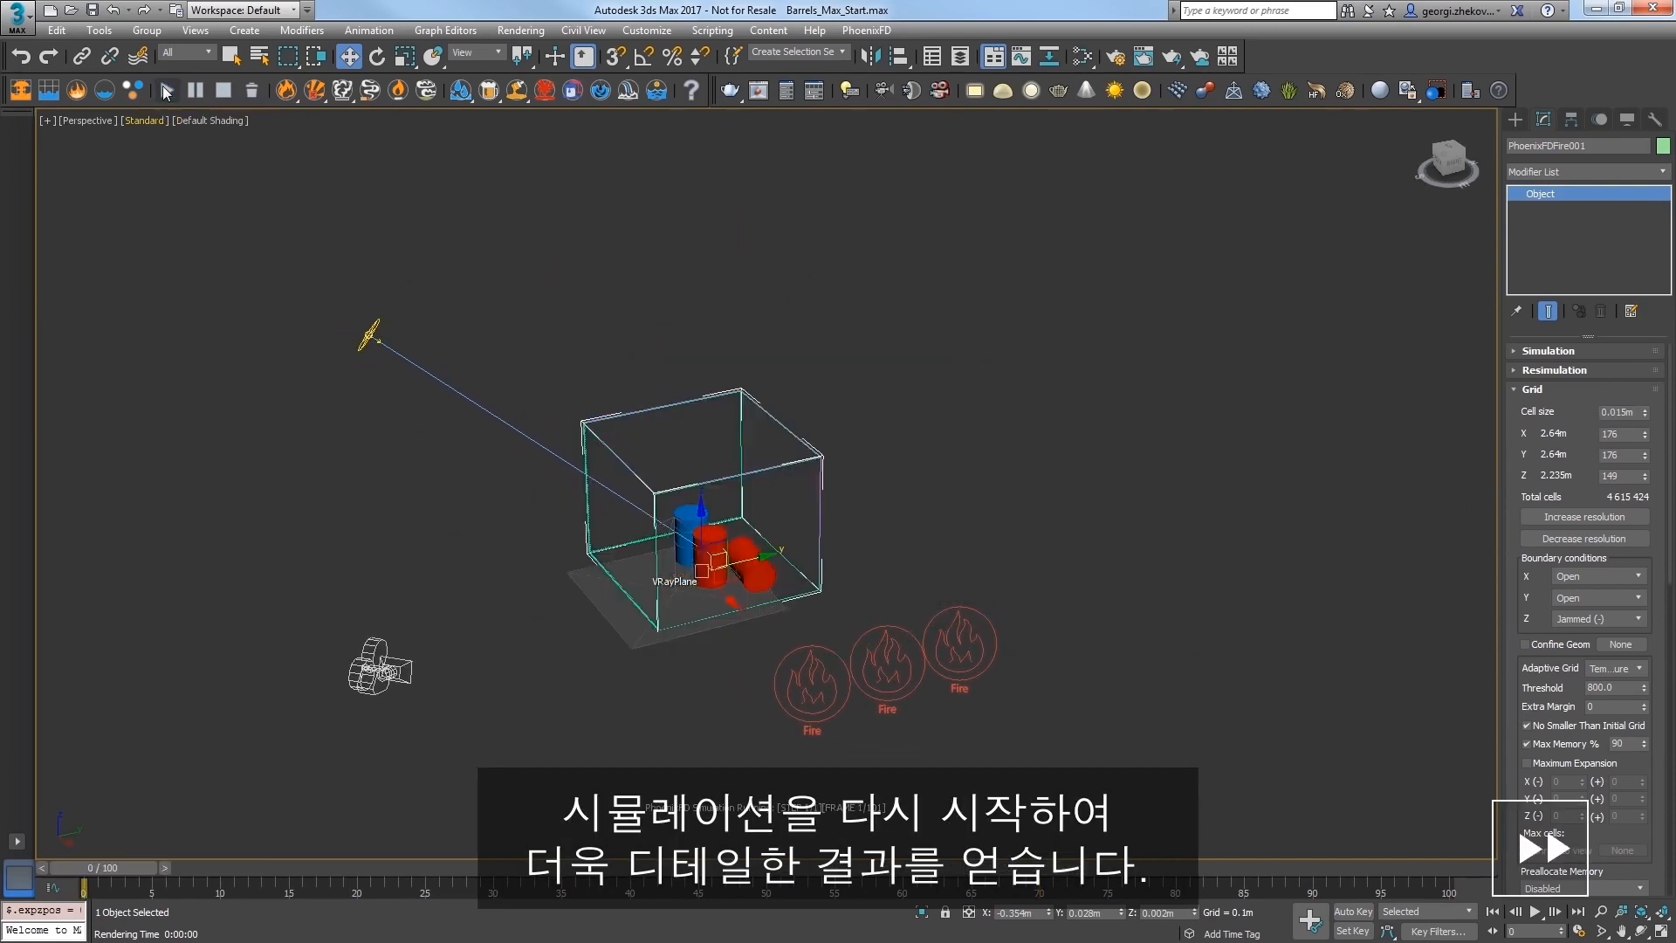